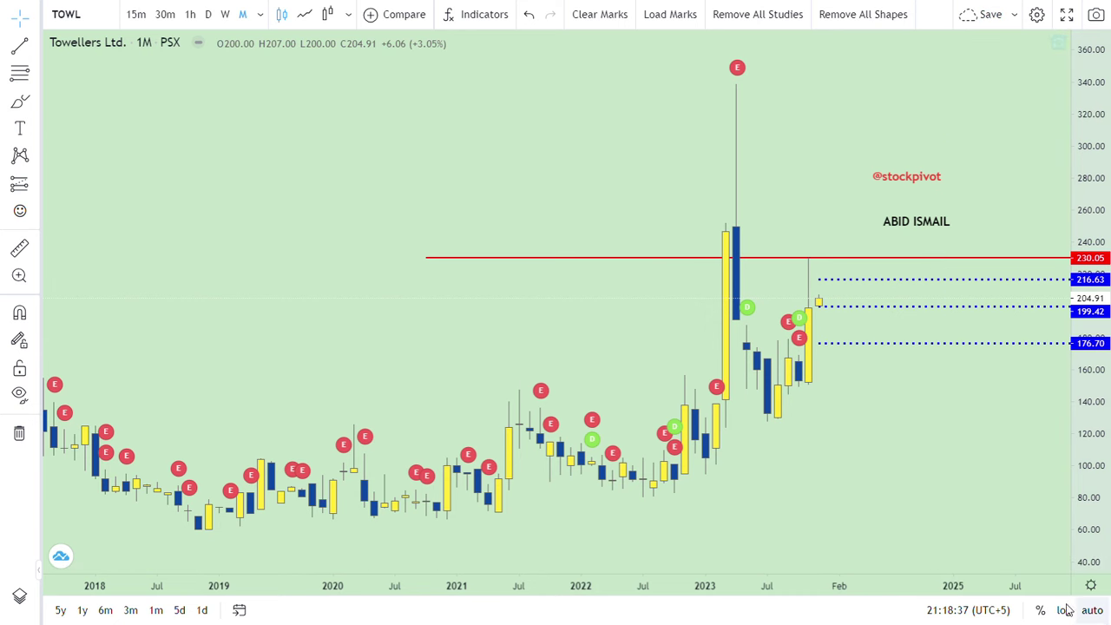
# Maximise the price pane and compress the price scale to show roughly 25 to 475.
pyautogui.moveTo(599, 235); pyautogui.dragTo(506, 156)
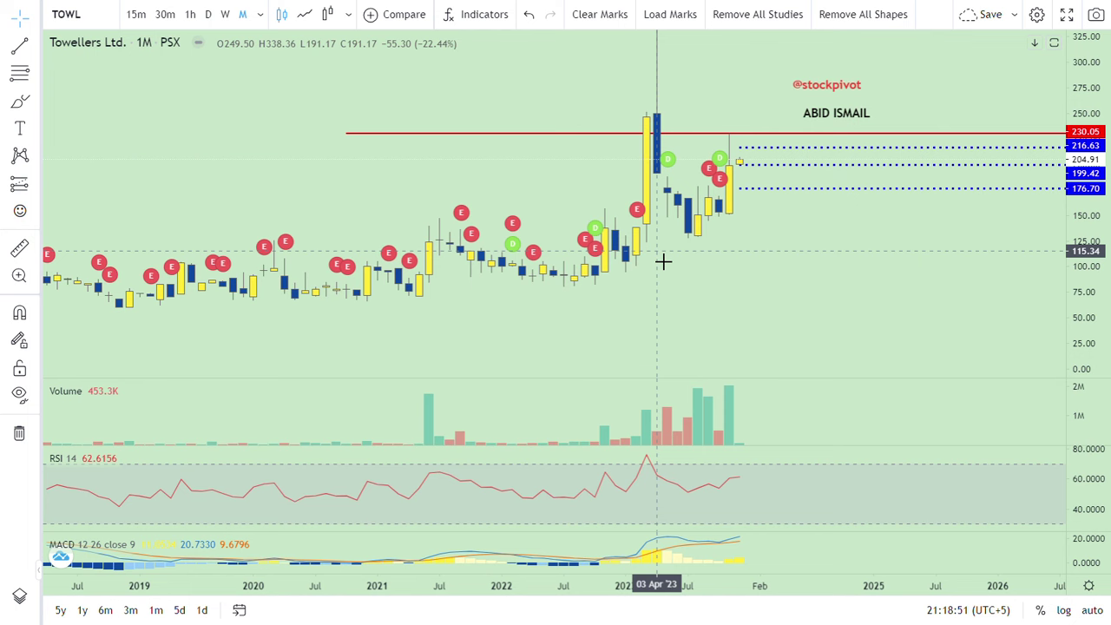
pyautogui.moveTo(957, 278); pyautogui.dragTo(973, 357)
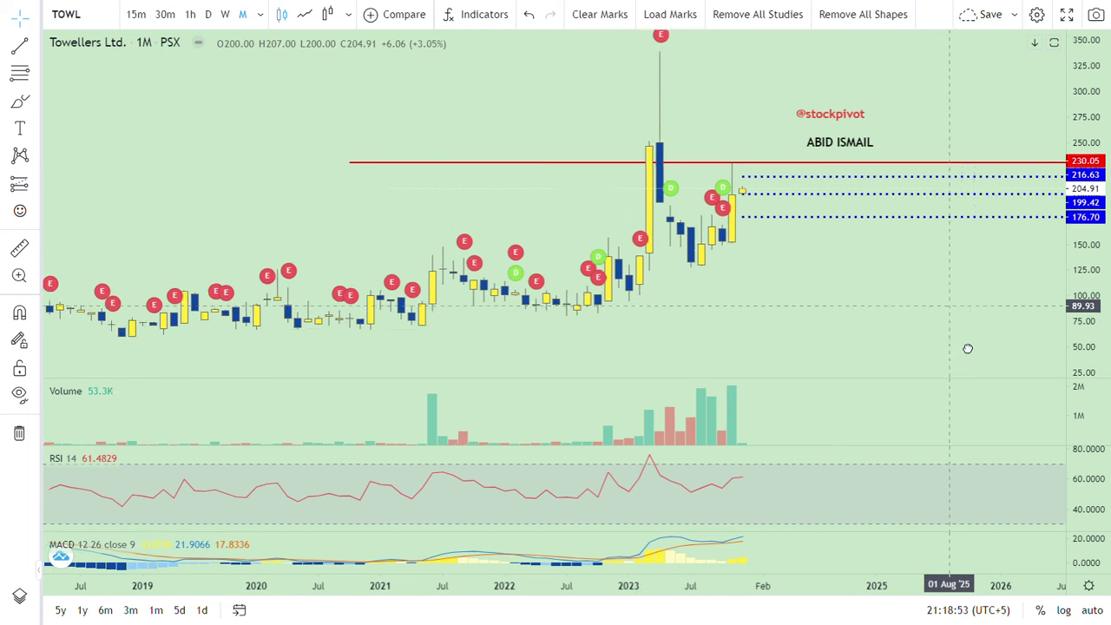
pyautogui.doubleClick(929, 174)
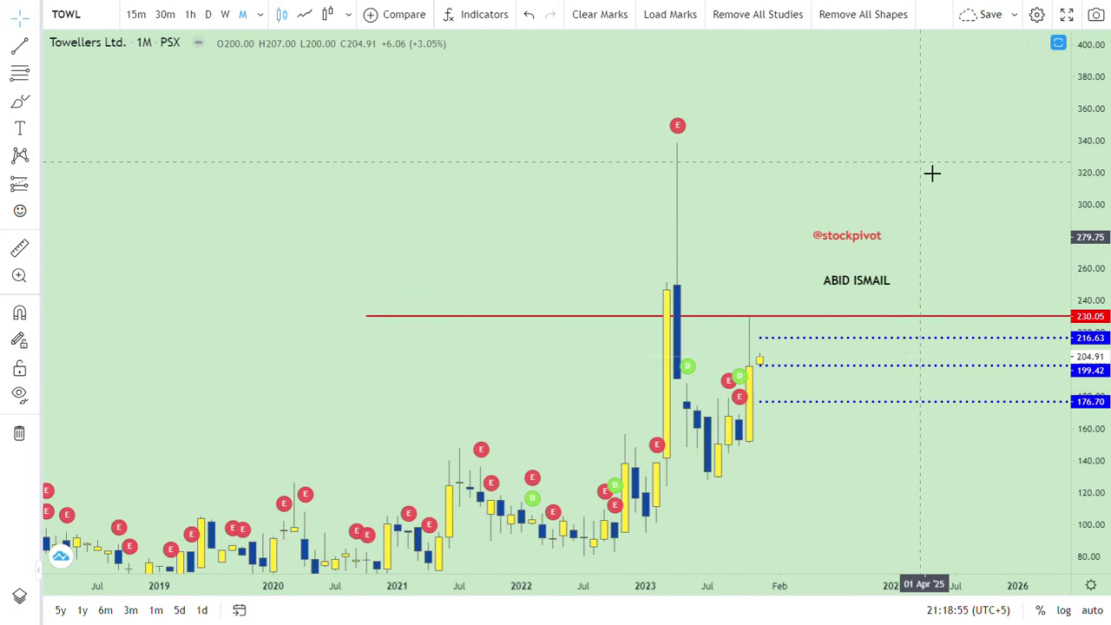
pyautogui.moveTo(1109, 247); pyautogui.dragTo(1098, 295)
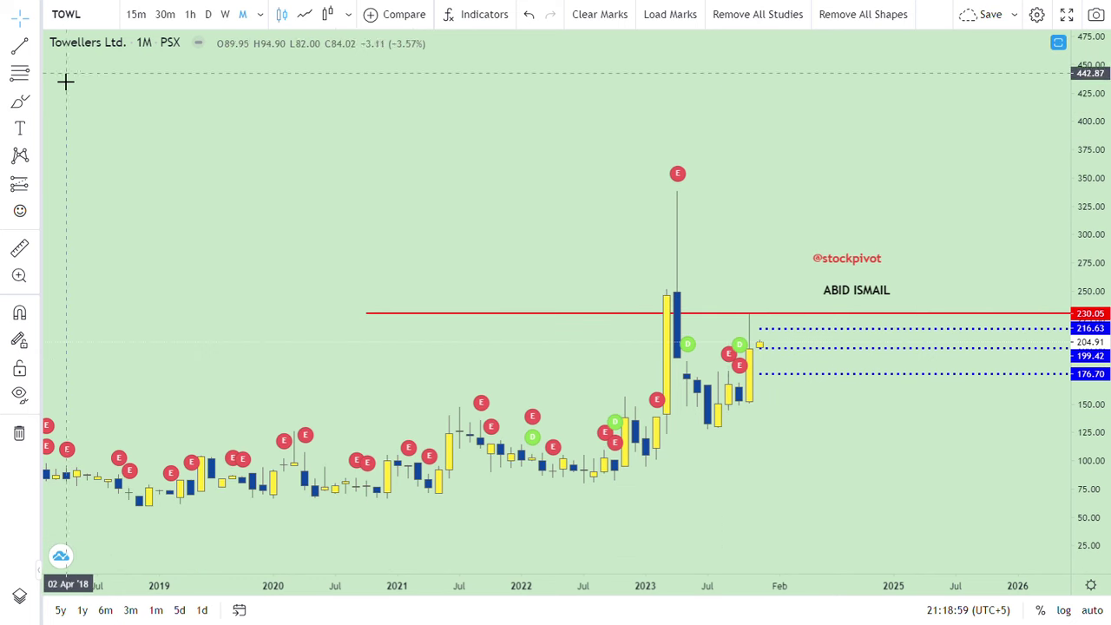
# Add horizontal resistance rays at 338.20 and 294.99, and nudge the author's name label higher.
pyautogui.click(36, 47)
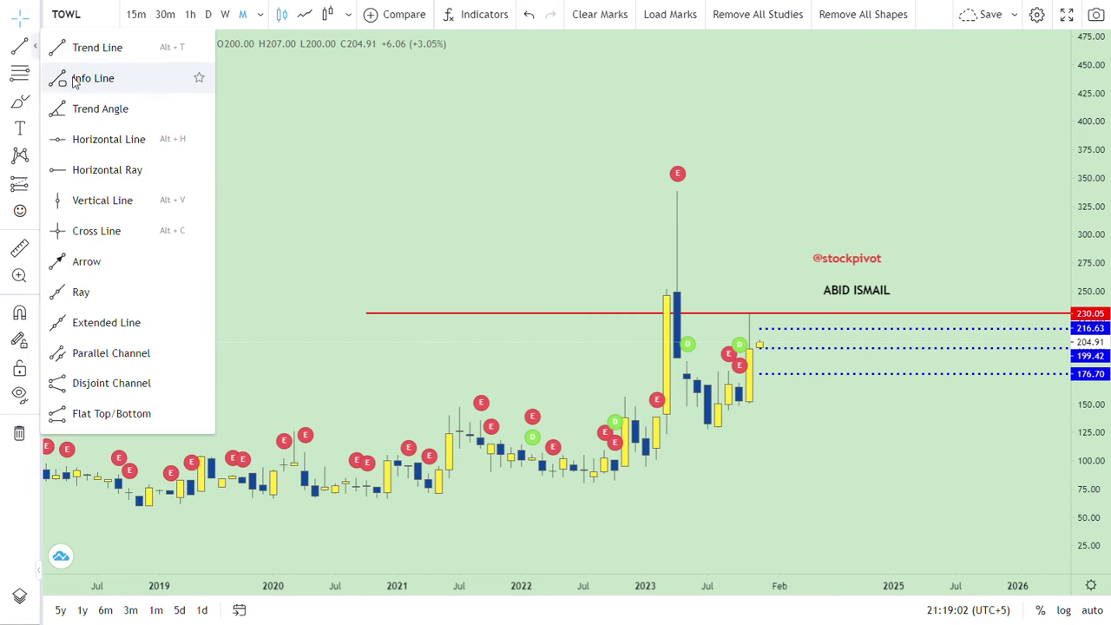
pyautogui.click(105, 170)
pyautogui.click(443, 202)
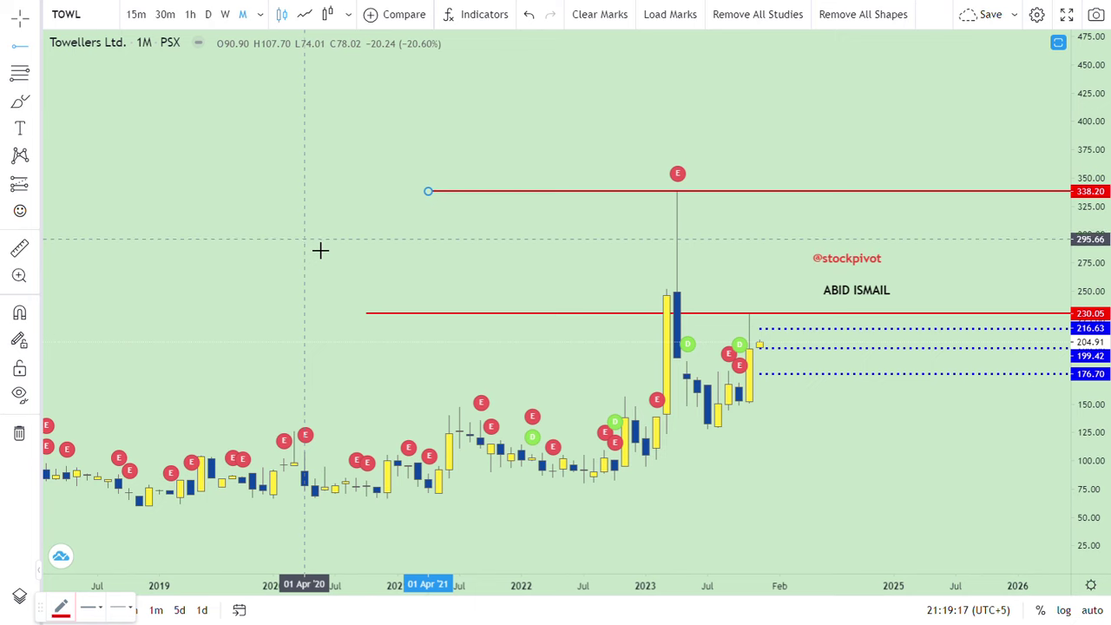
pyautogui.click(304, 241)
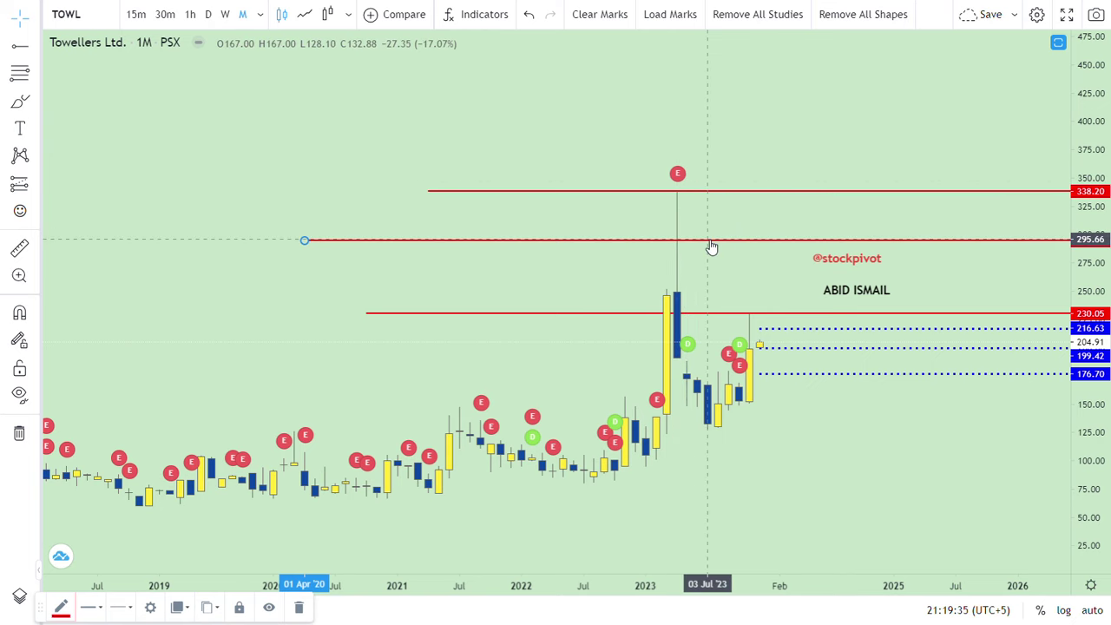
pyautogui.click(857, 301)
pyautogui.moveTo(857, 301); pyautogui.dragTo(857, 289)
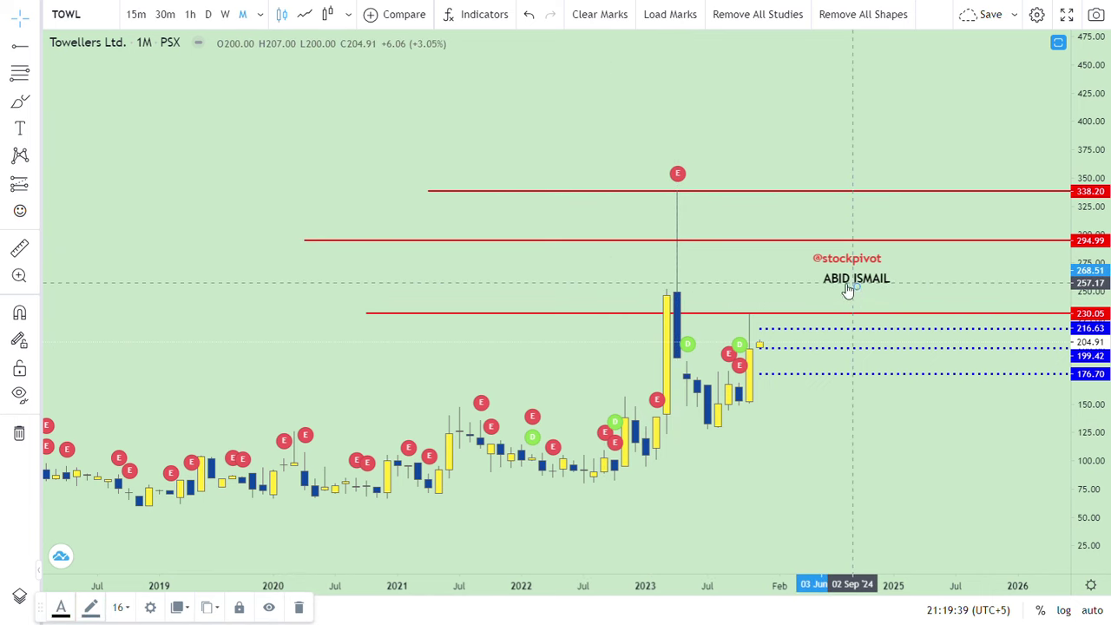
# Add a resistance ray at 249.75, rescale the price axis to about -25–525, and select the 230 line.
pyautogui.click(20, 45)
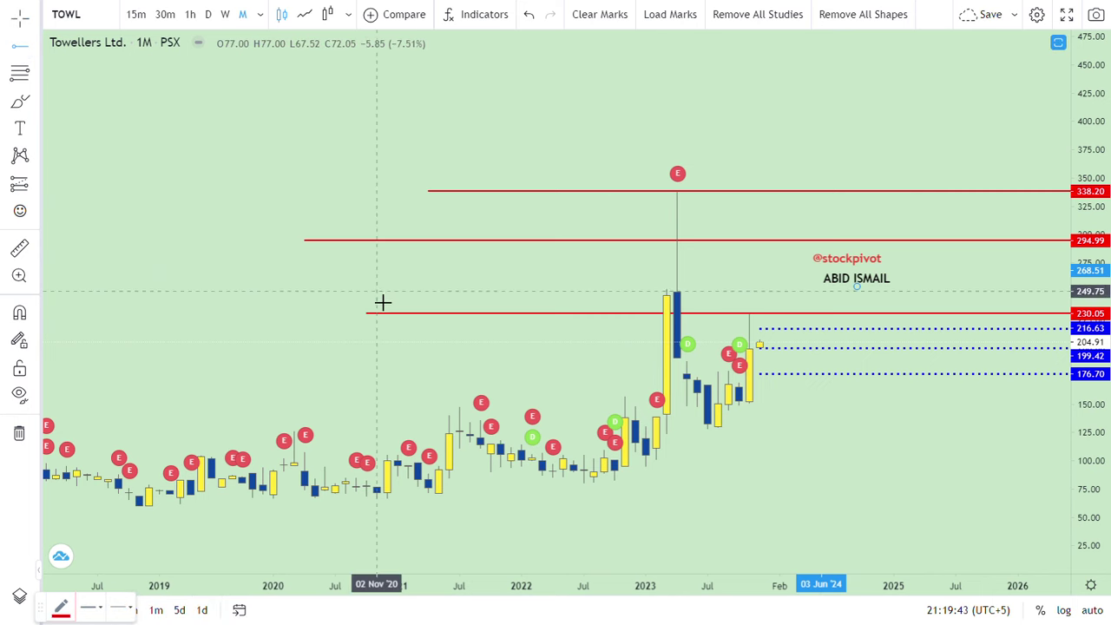
pyautogui.click(383, 301)
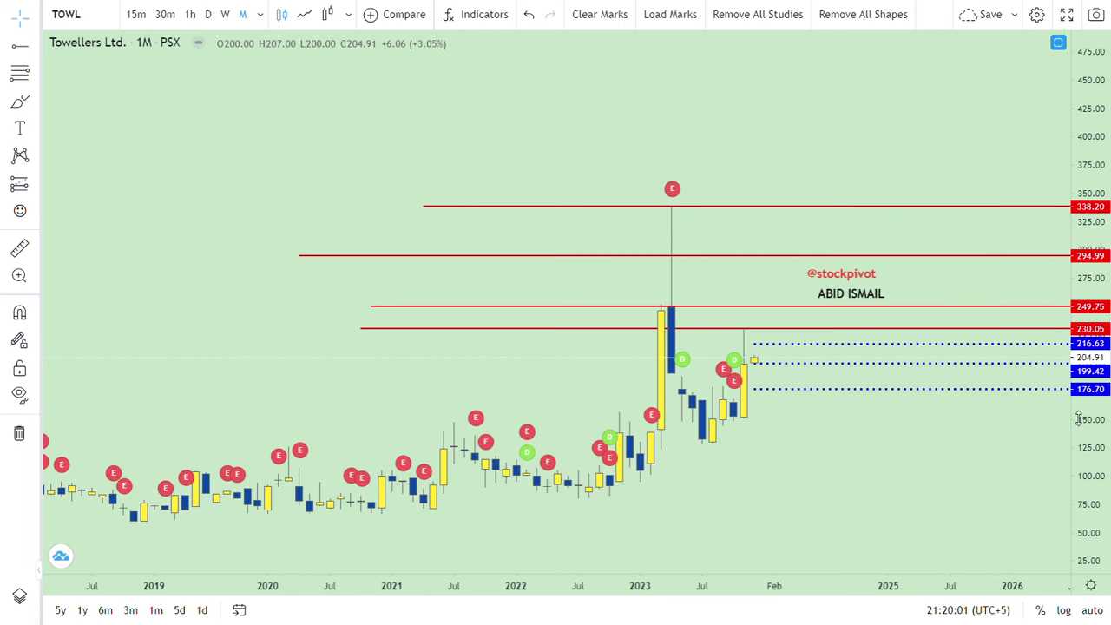
pyautogui.moveTo(1079, 419); pyautogui.dragTo(1089, 463)
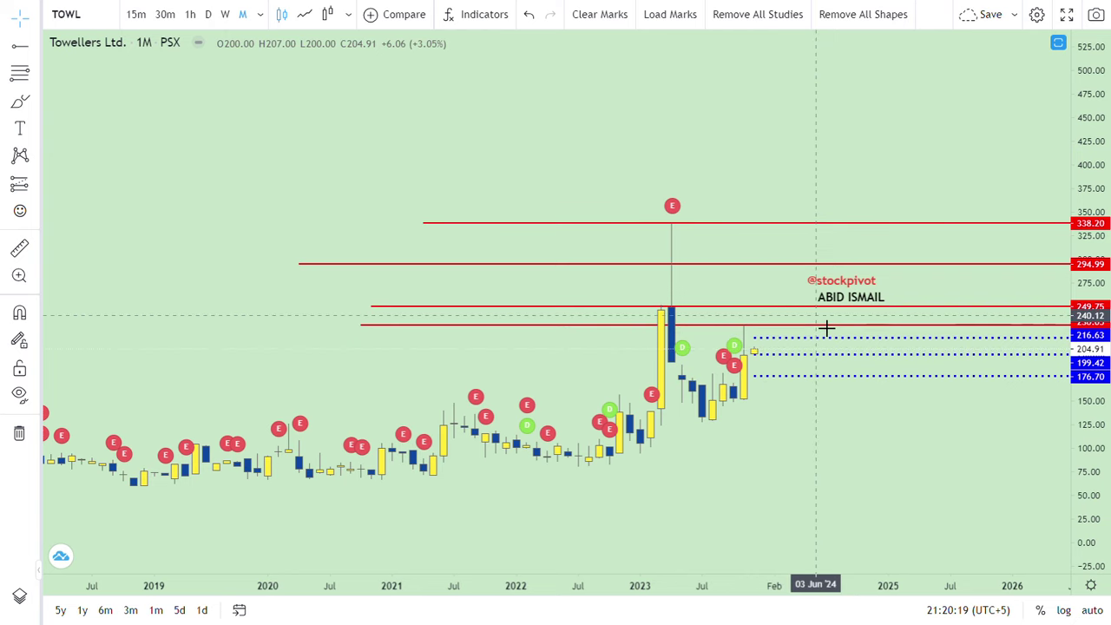
pyautogui.click(823, 324)
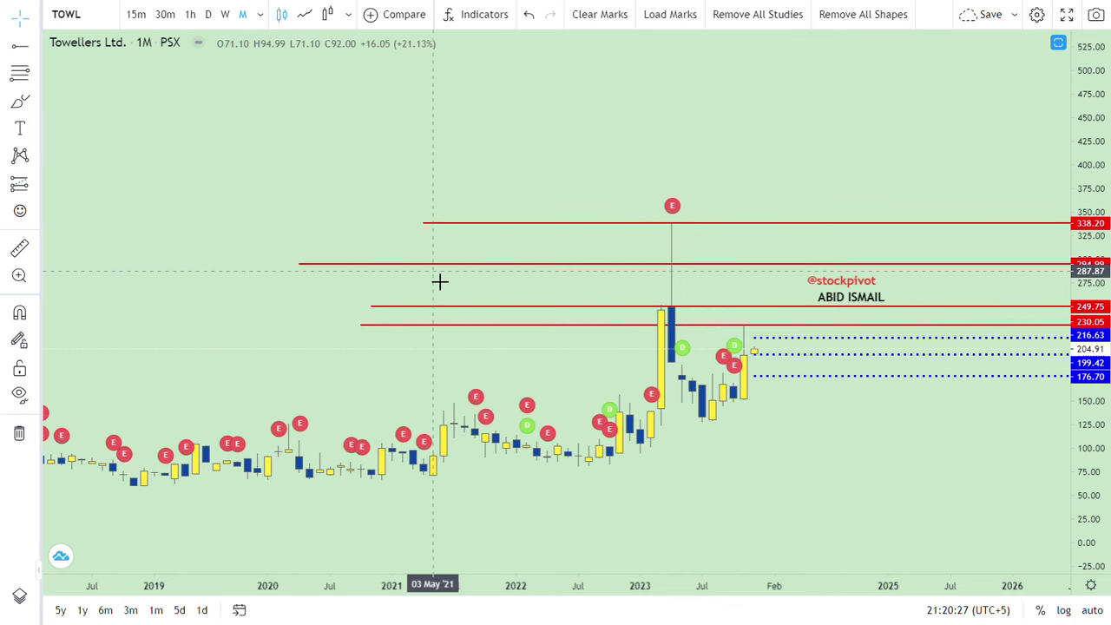
# Add a 'BT' text label sitting on the 230.05 line.
pyautogui.click(20, 128)
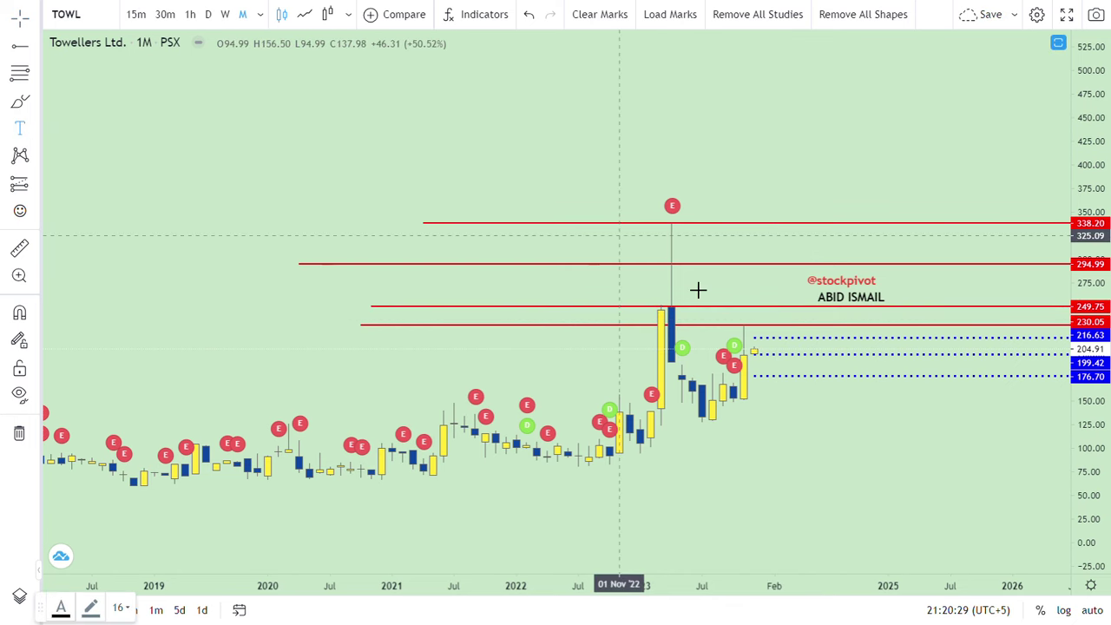
pyautogui.click(776, 322)
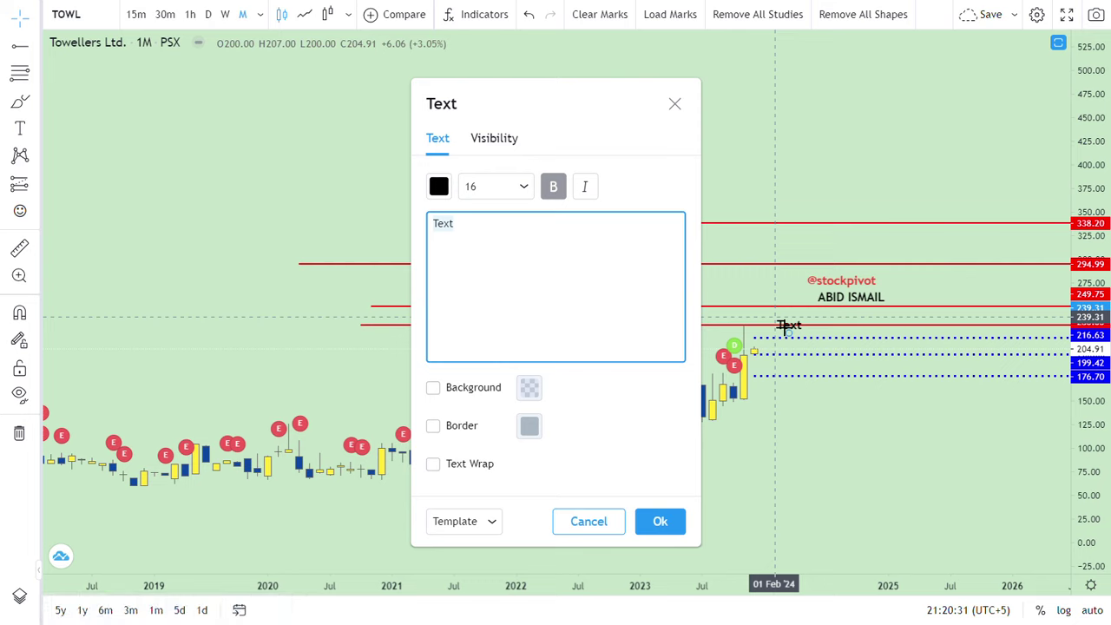
pyautogui.write('B')
pyautogui.press('BackSpace')
pyautogui.write('BT')
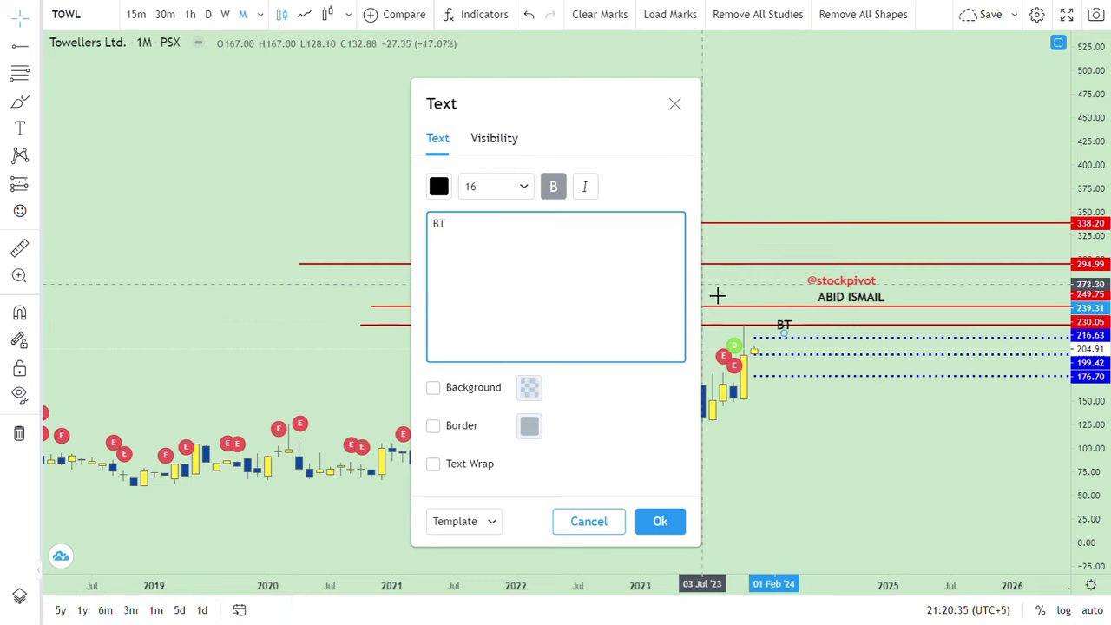
pyautogui.click(662, 522)
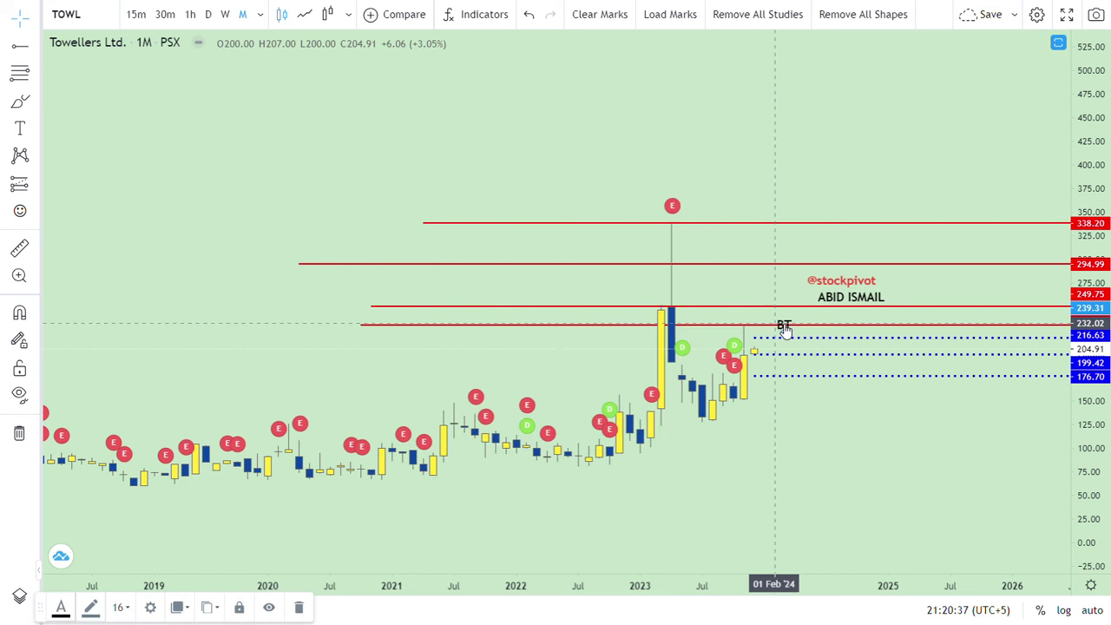
pyautogui.moveTo(783, 337); pyautogui.dragTo(794, 328)
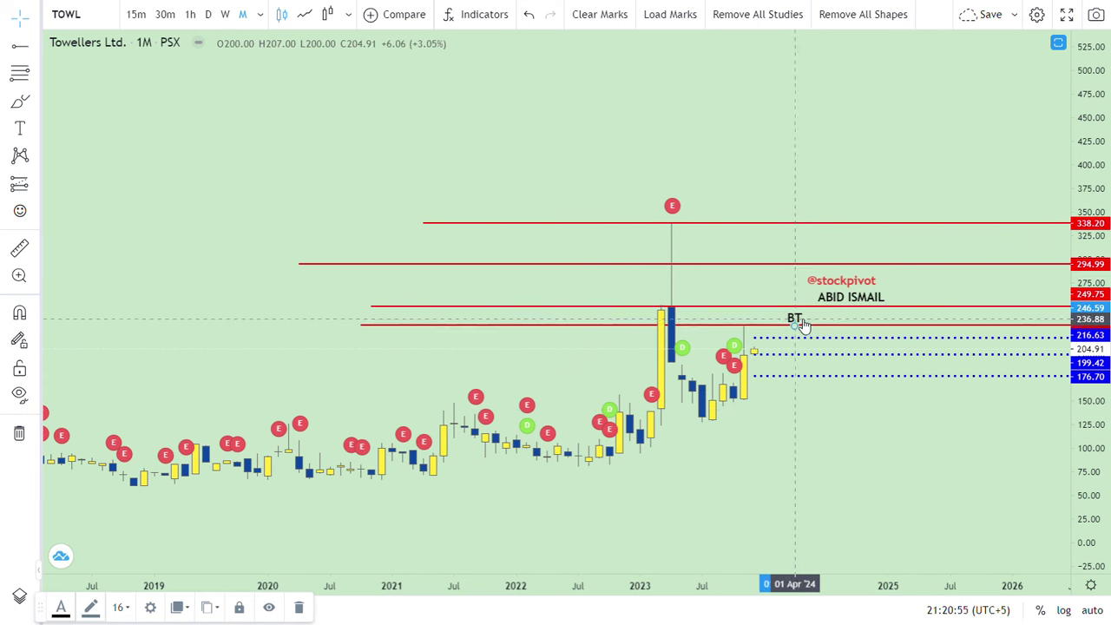
# Clone the BT label, move the copy above 294.99 and change its text to 'Target'.
pyautogui.click(216, 609)
pyautogui.click(221, 556)
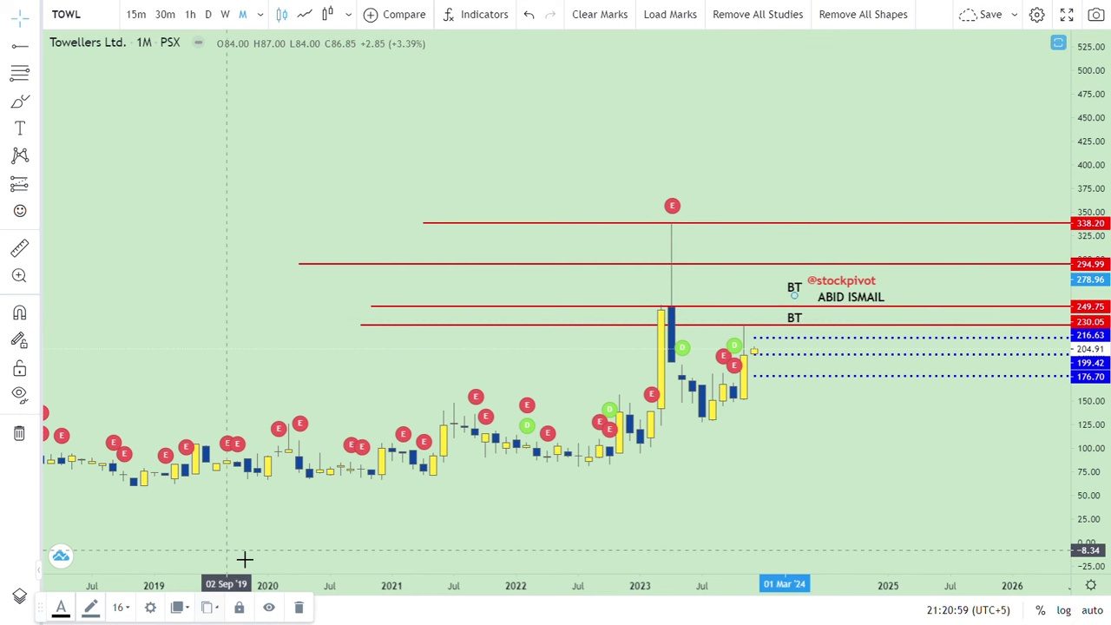
pyautogui.moveTo(803, 293); pyautogui.dragTo(799, 254)
pyautogui.doubleClick(799, 255)
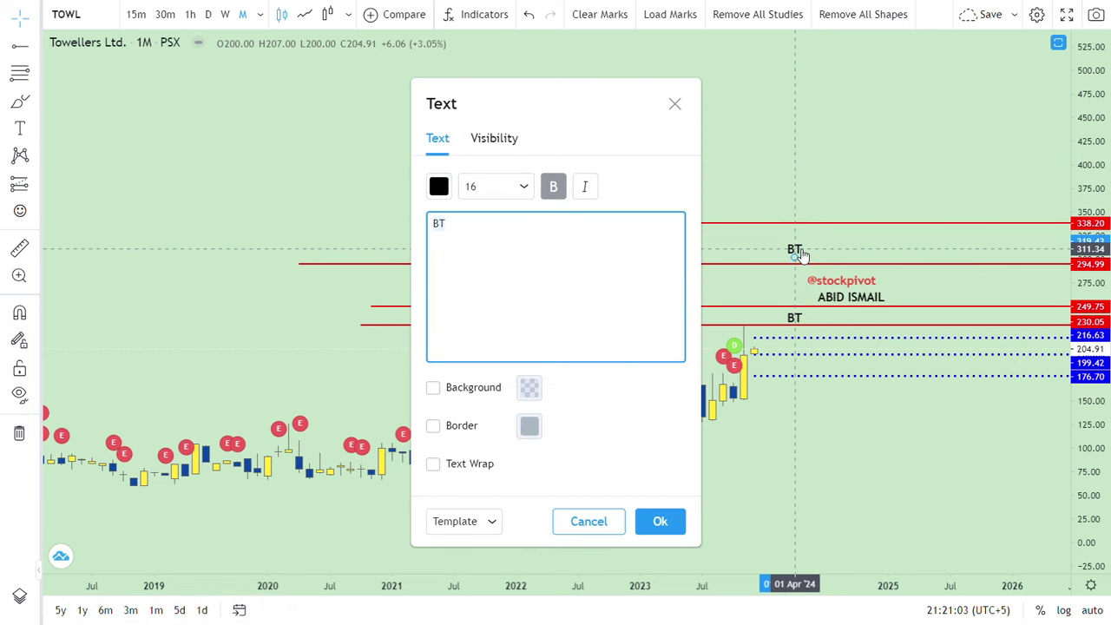
pyautogui.press('BackSpace')
pyautogui.press('BackSpace')
pyautogui.write('Targ')
pyautogui.write('et')
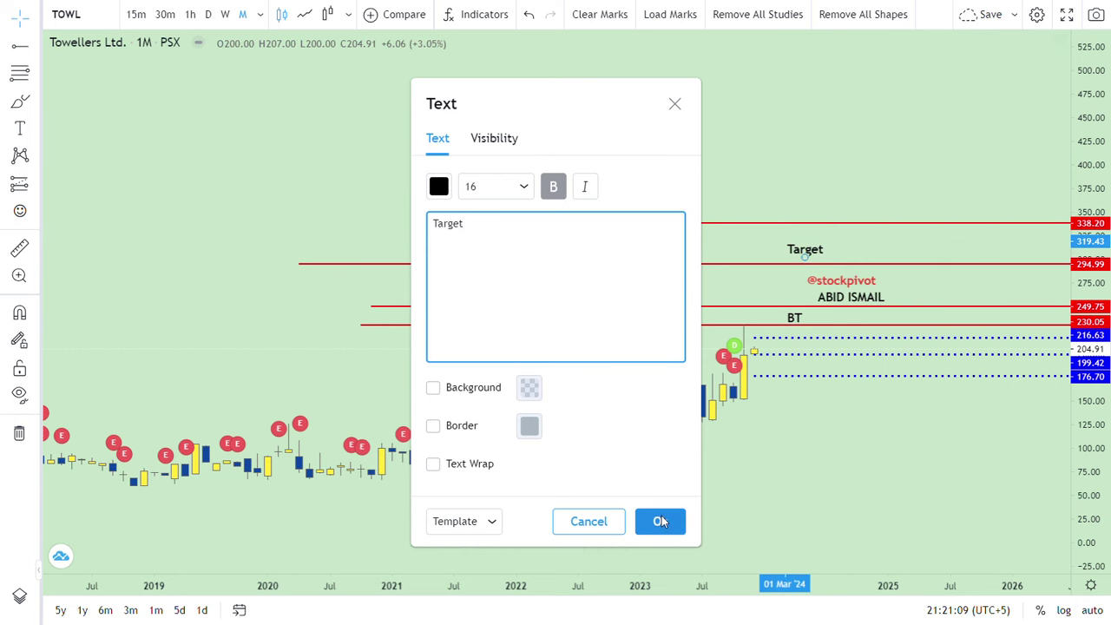
pyautogui.click(660, 521)
pyautogui.moveTo(813, 254); pyautogui.dragTo(823, 260)
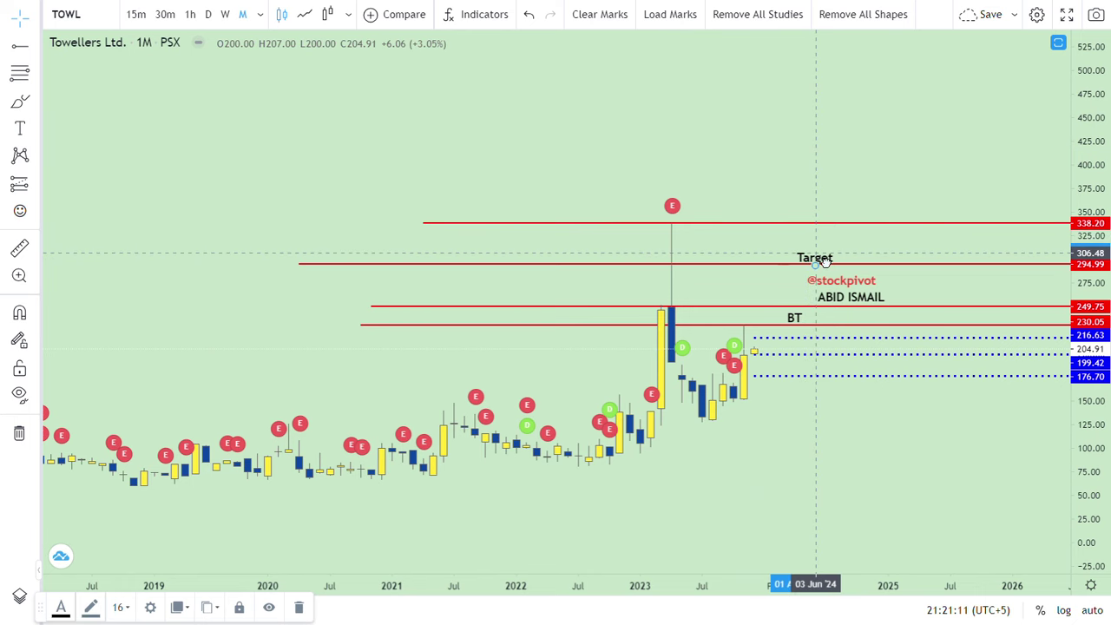
pyautogui.click(915, 399)
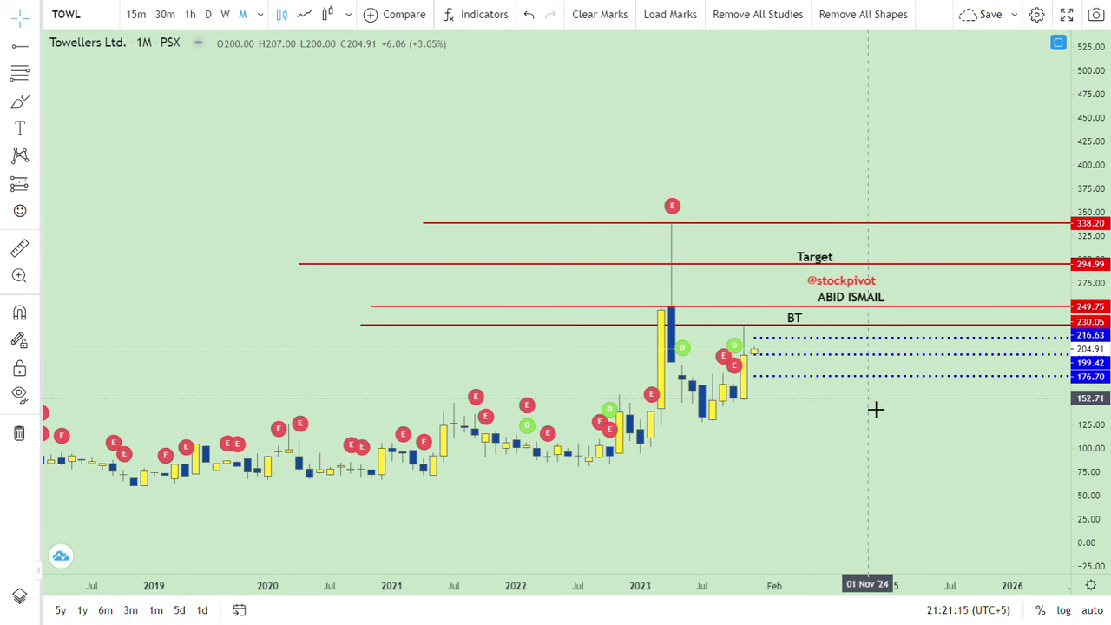
pyautogui.moveTo(888, 392); pyautogui.dragTo(891, 377)
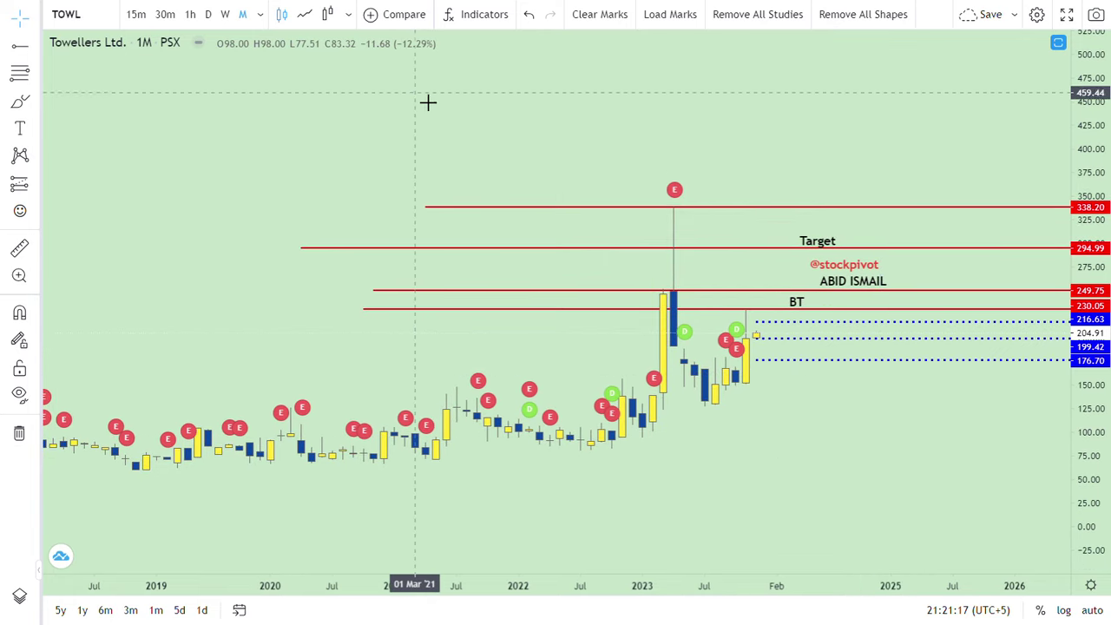
# Place a horizontal ray at 130.05 starting from the Feb '22 bar and select it.
pyautogui.moveTo(675, 191)
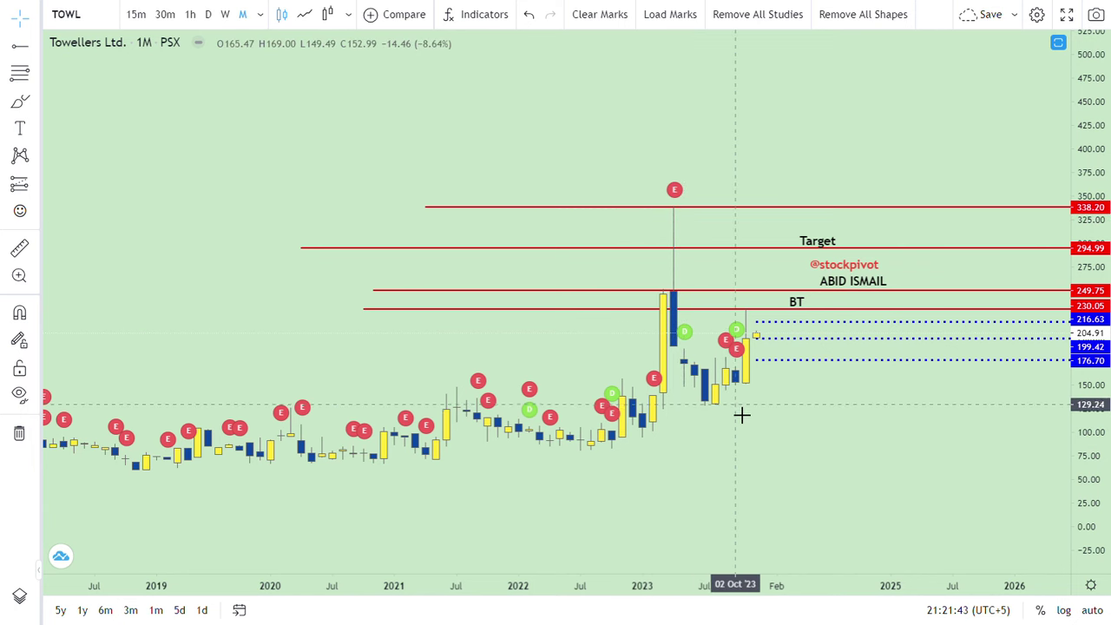
pyautogui.click(29, 50)
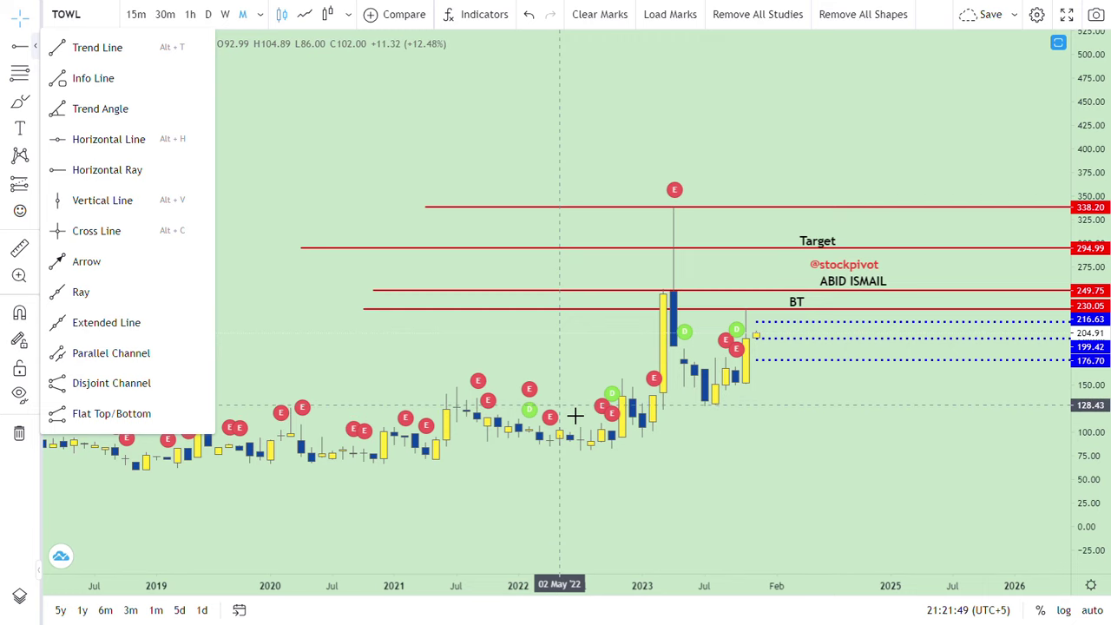
pyautogui.click(575, 415)
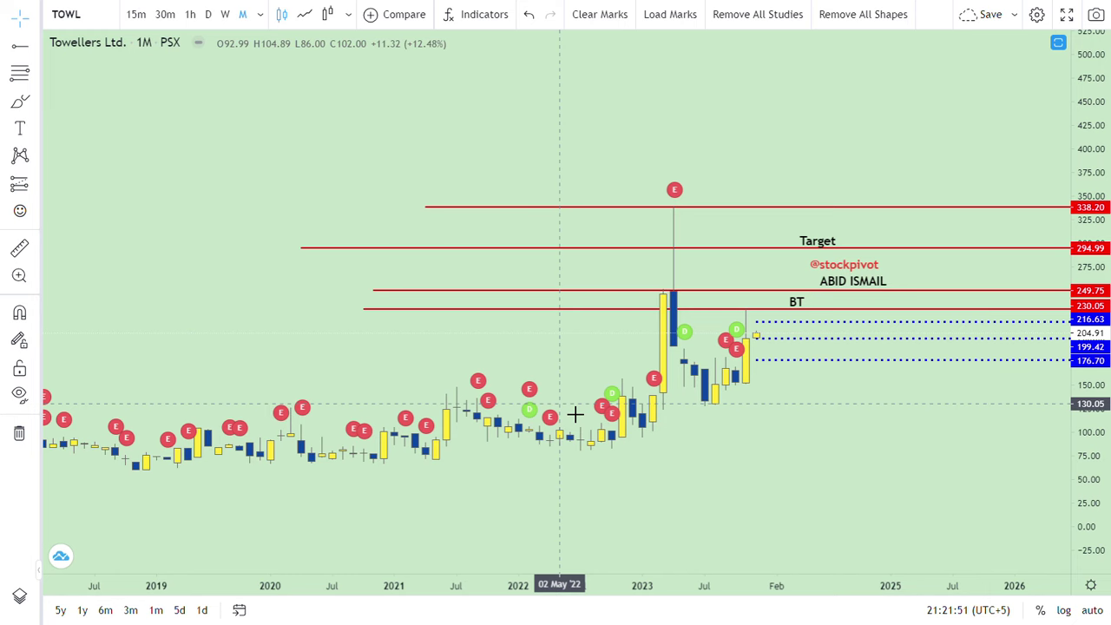
pyautogui.click(17, 52)
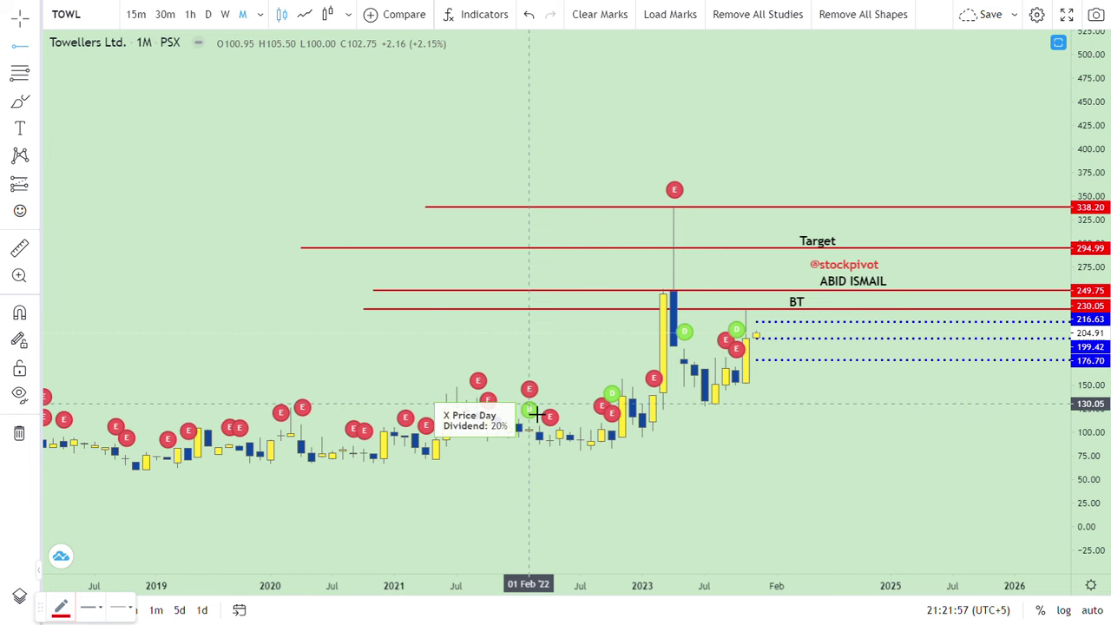
pyautogui.click(536, 416)
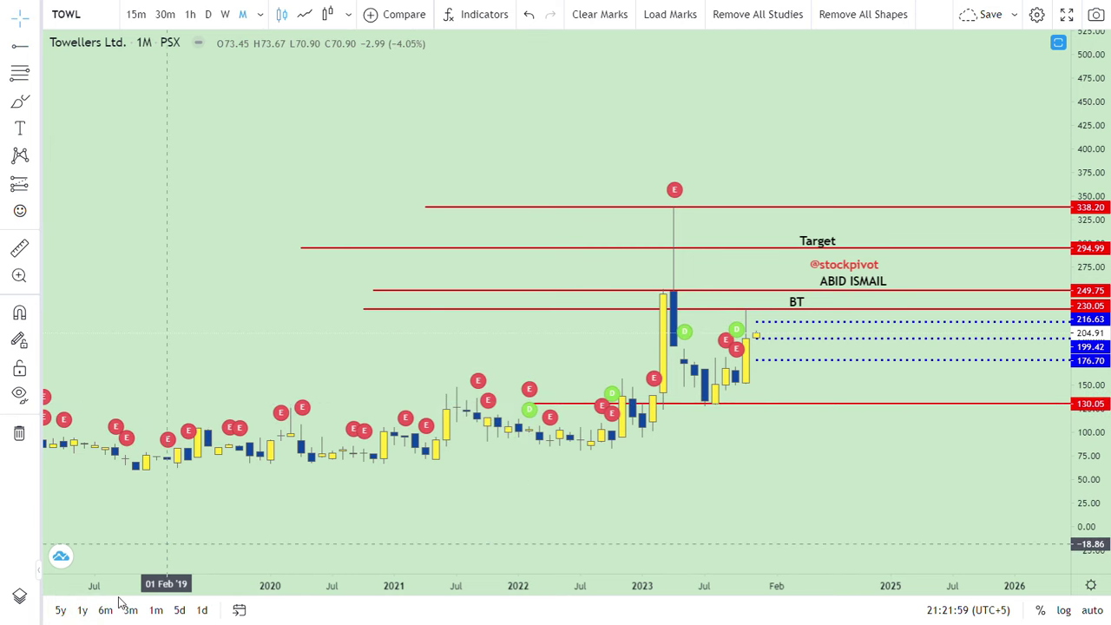
pyautogui.click(714, 406)
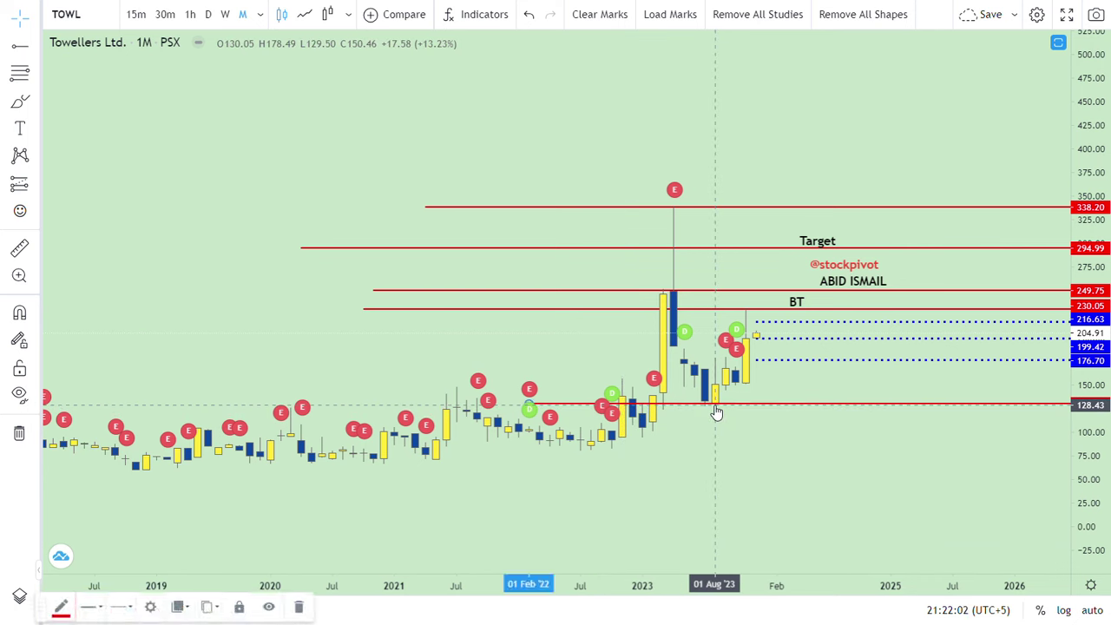
# Change the 130.05 ray's colour to green.
pyautogui.click(64, 608)
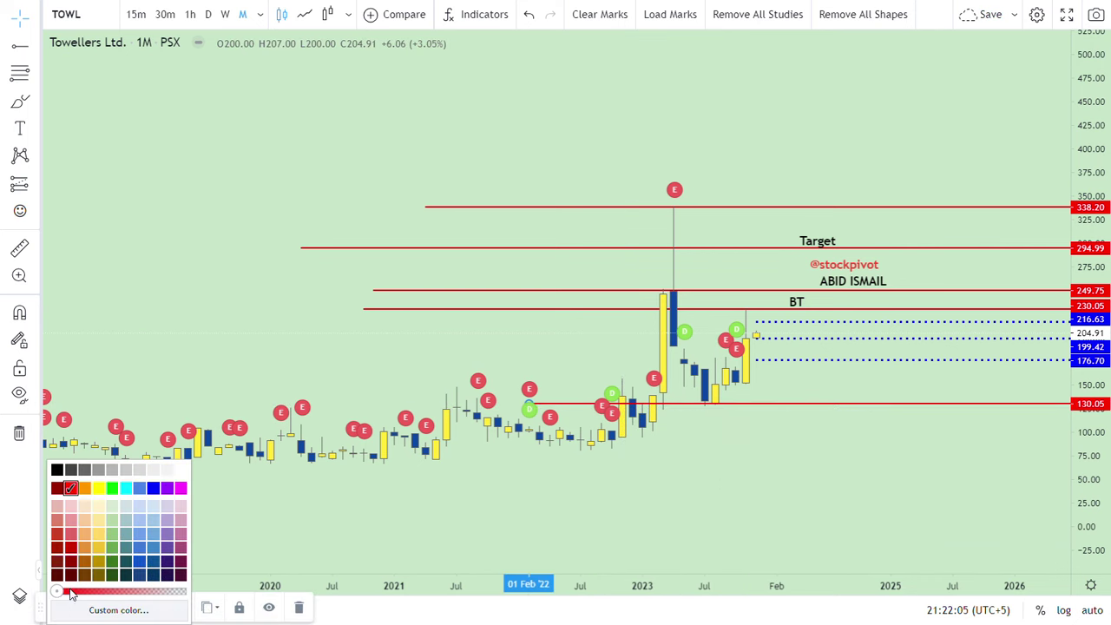
pyautogui.click(118, 560)
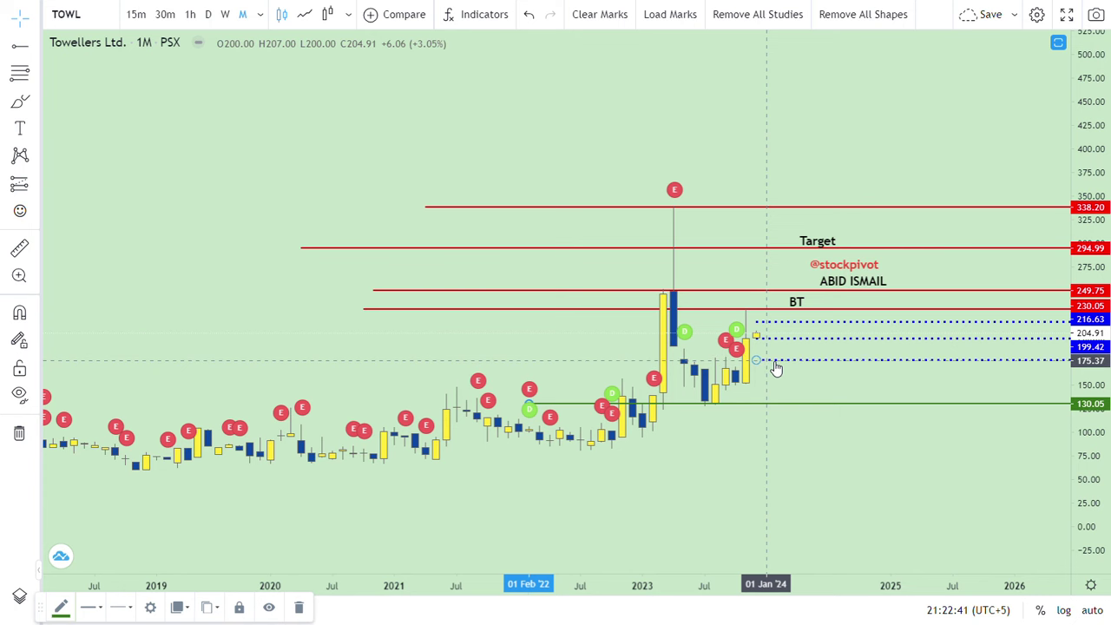
pyautogui.moveTo(793, 385); pyautogui.dragTo(797, 398)
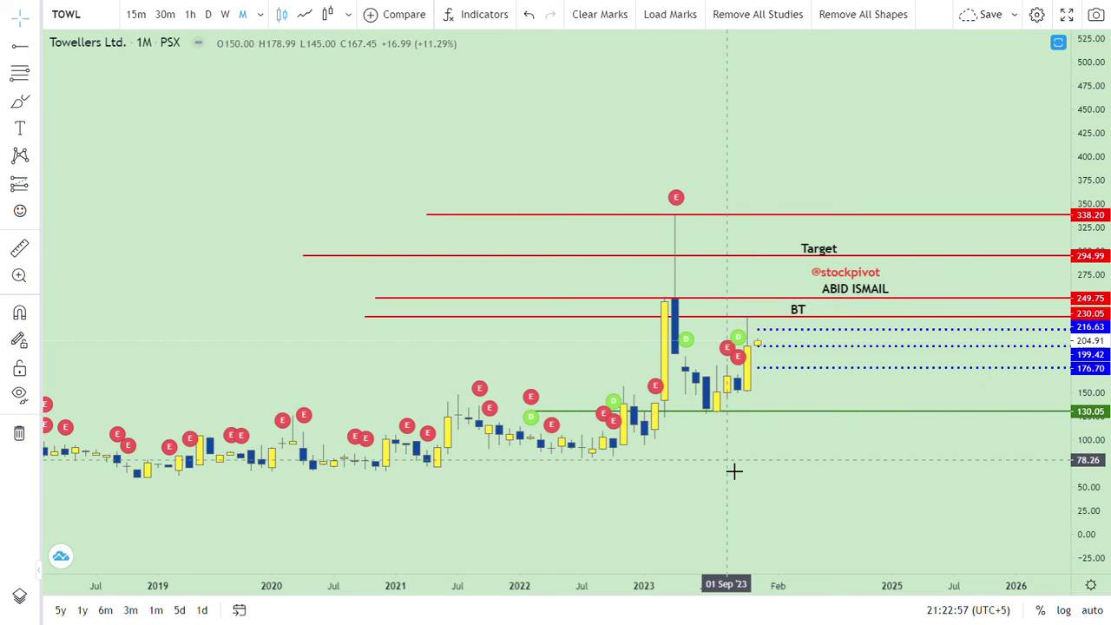
# Draw a green support line at 82.30 across from the late-2020 lows.
pyautogui.click(20, 45)
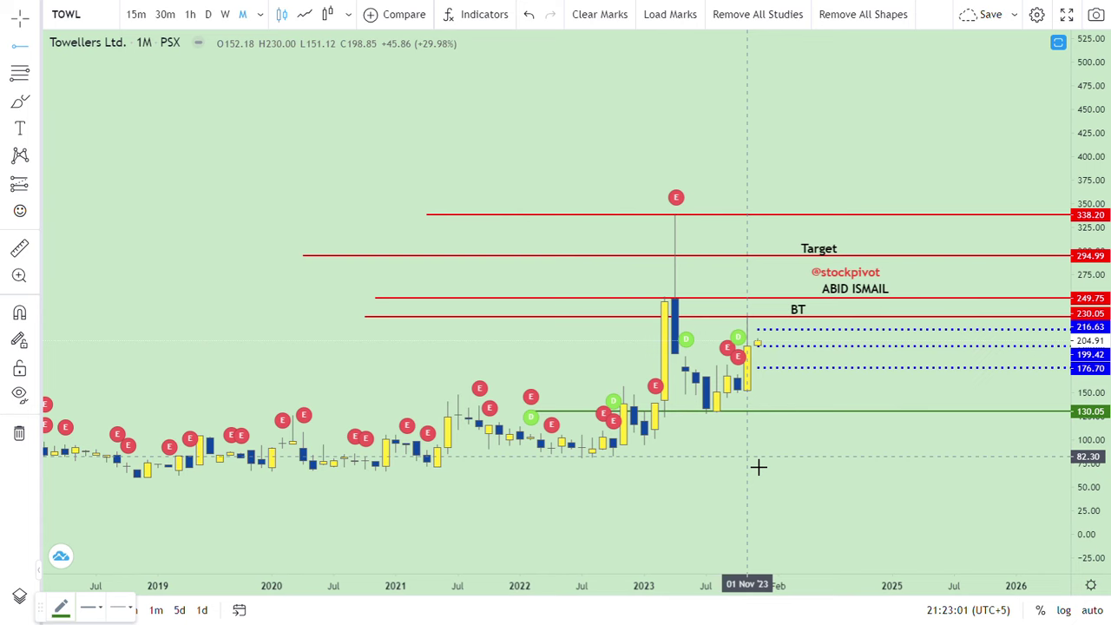
pyautogui.click(758, 467)
pyautogui.click(379, 469)
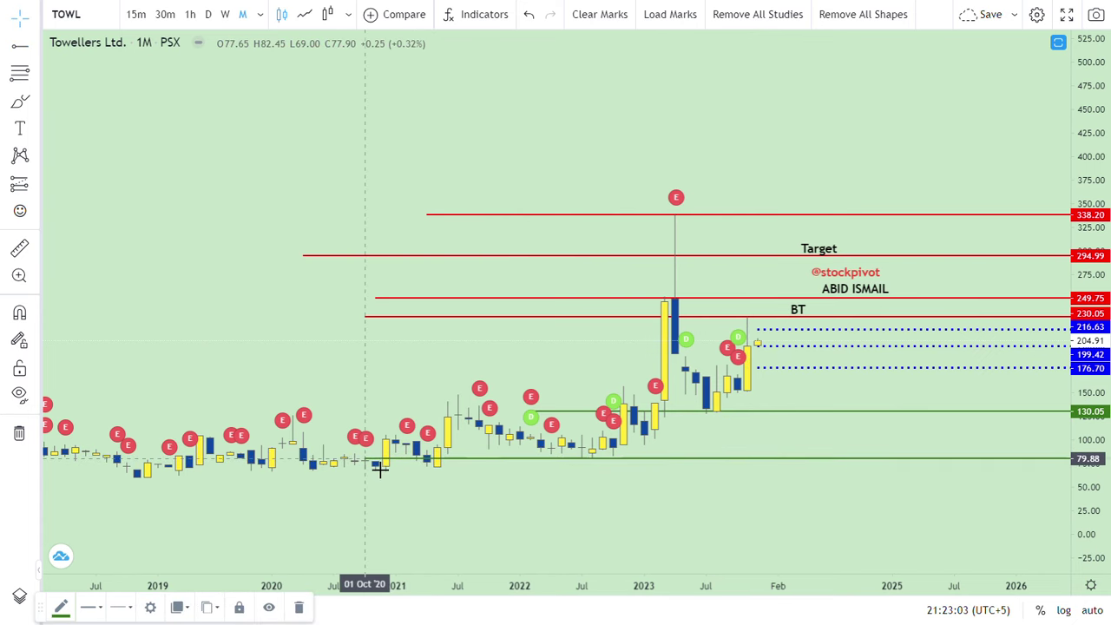
pyautogui.moveTo(373, 460); pyautogui.dragTo(370, 461)
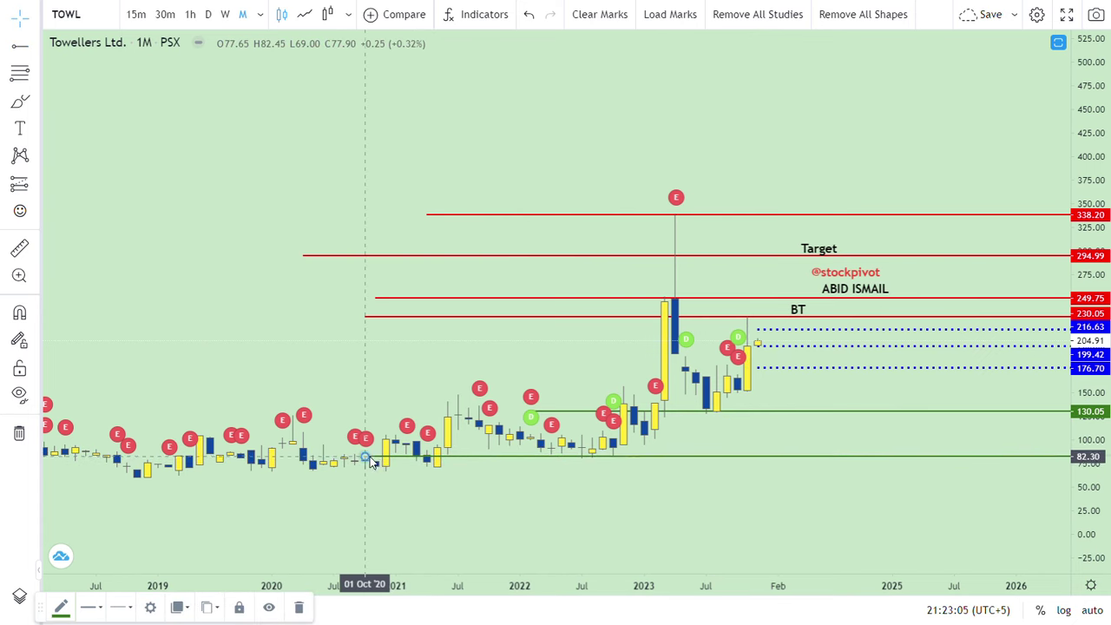
pyautogui.click(665, 558)
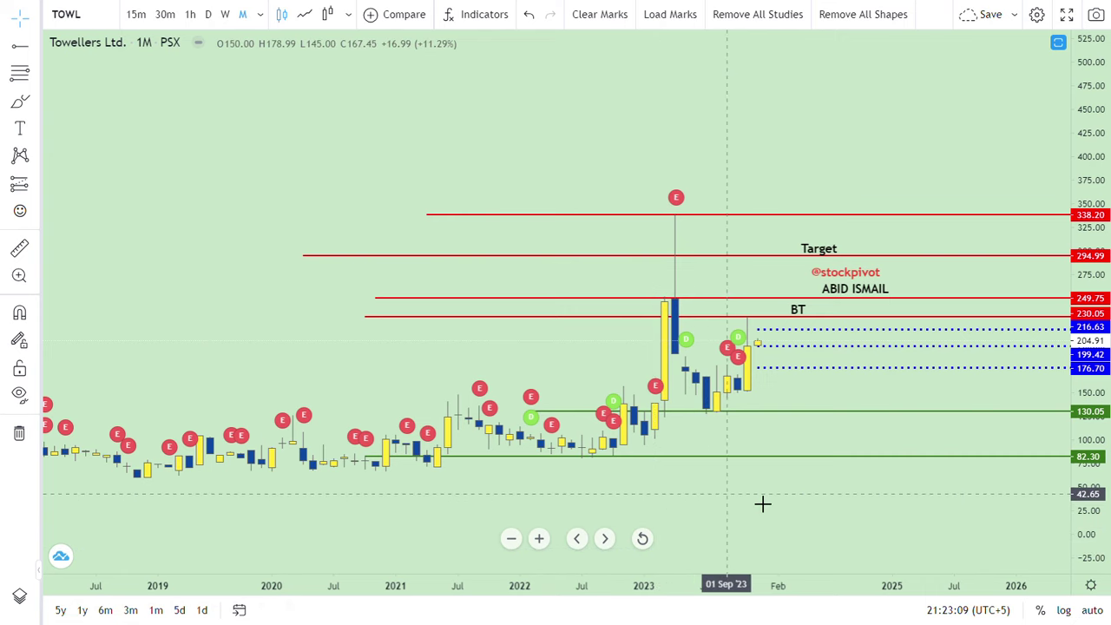
# Refit the price scale and draw a rising trend line from the Aug '22 low past the latest candles.
pyautogui.doubleClick(1088, 462)
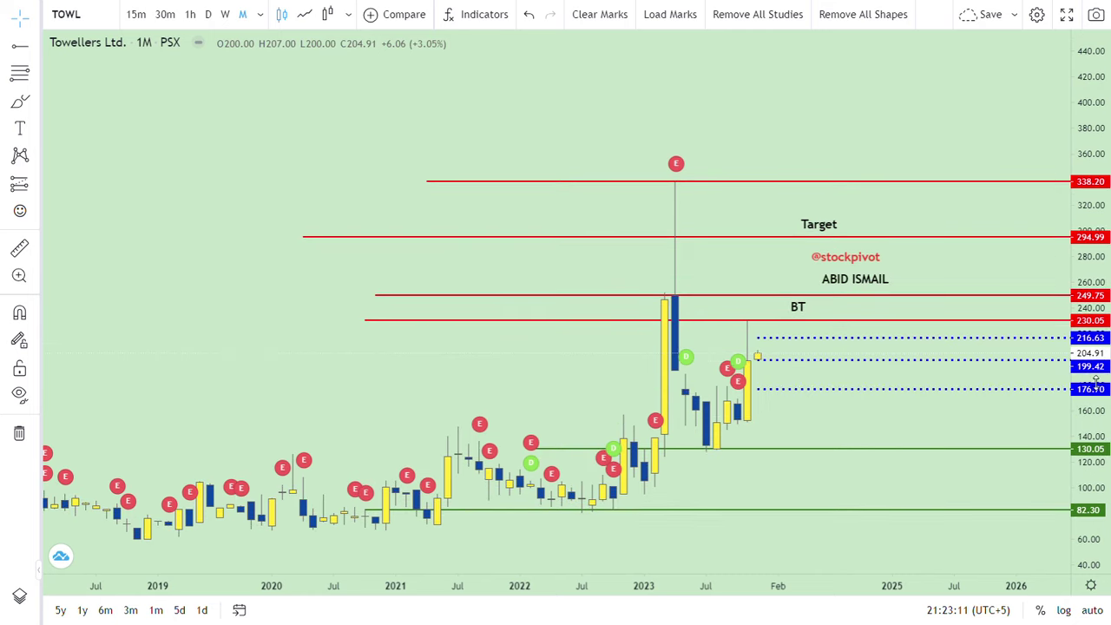
pyautogui.click(34, 48)
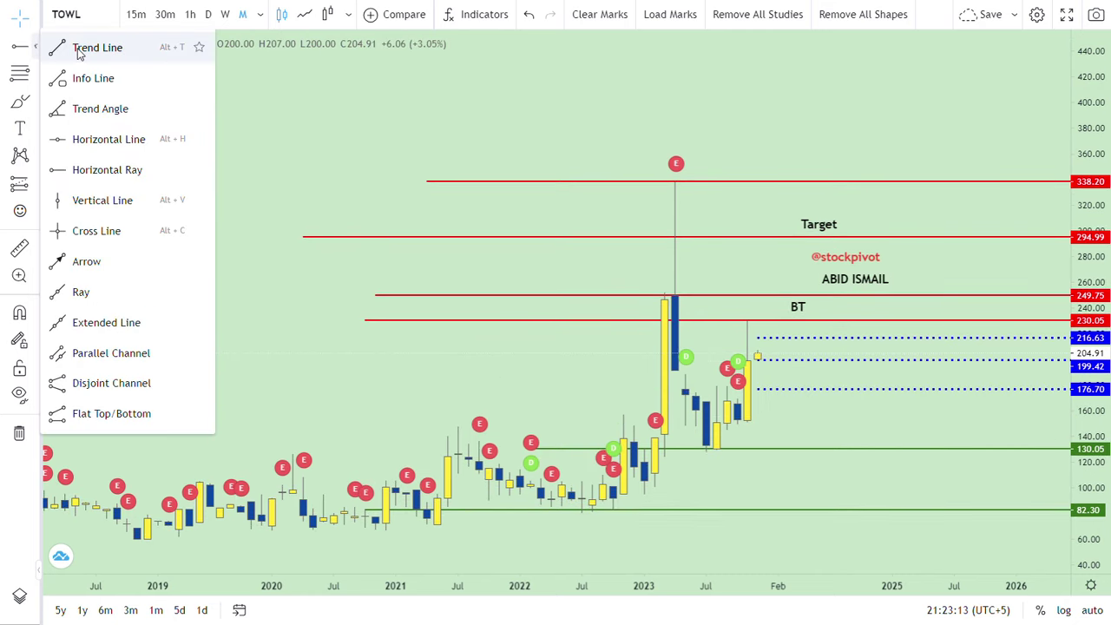
pyautogui.click(75, 47)
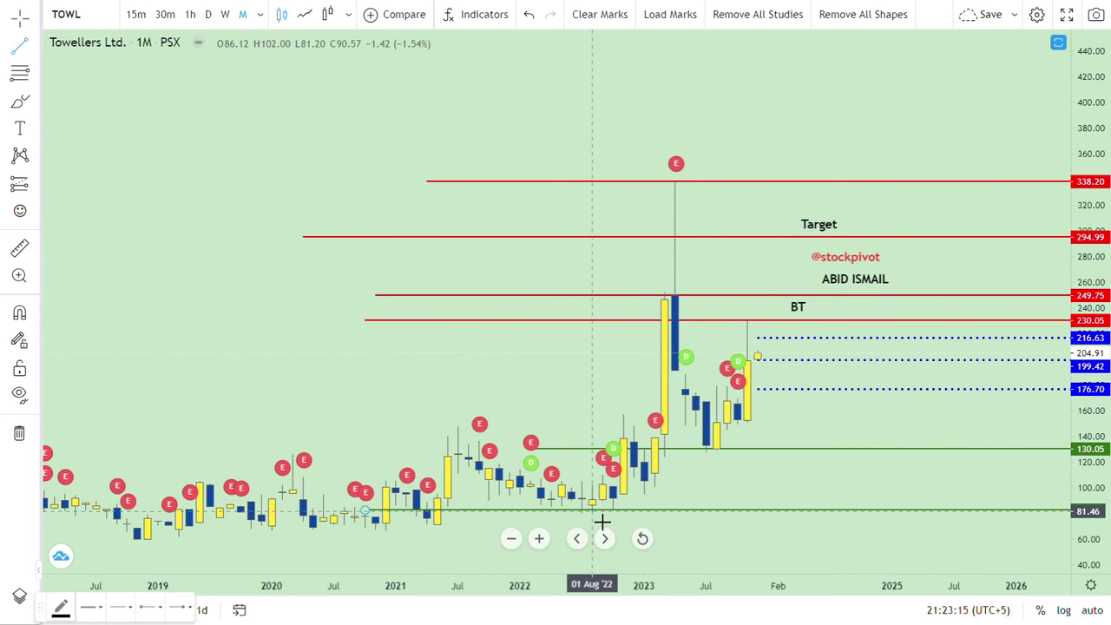
pyautogui.click(592, 510)
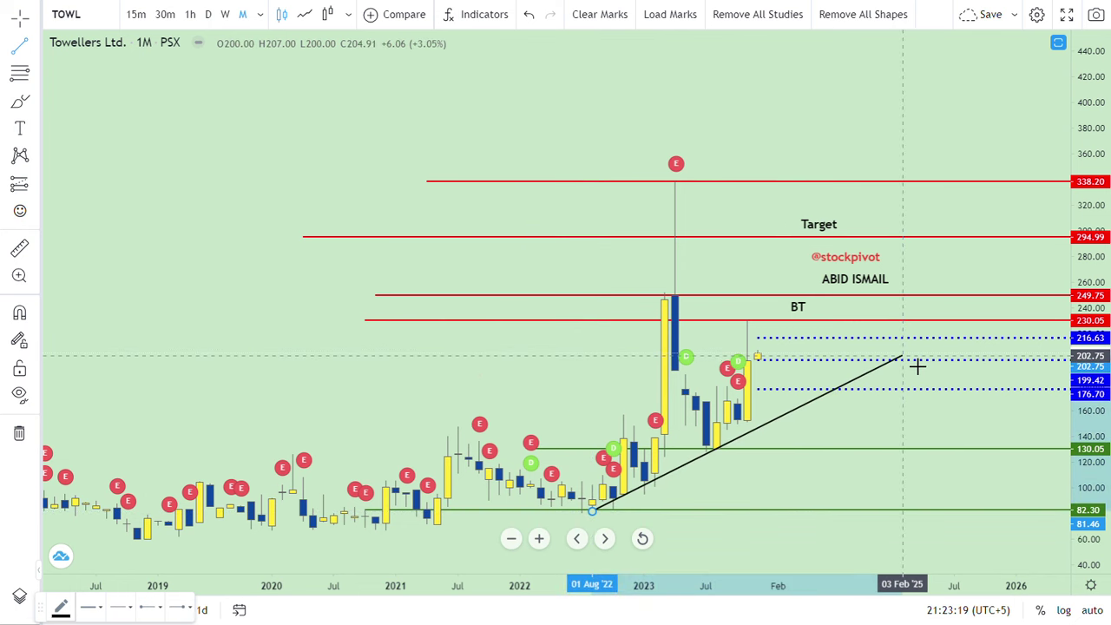
pyautogui.click(912, 358)
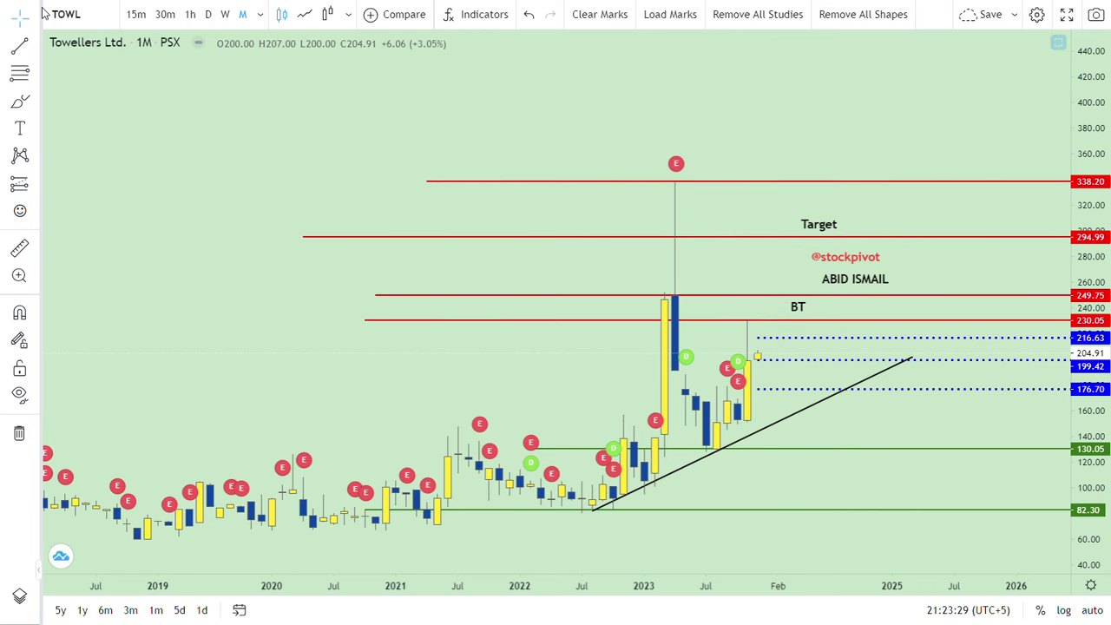
pyautogui.click(36, 48)
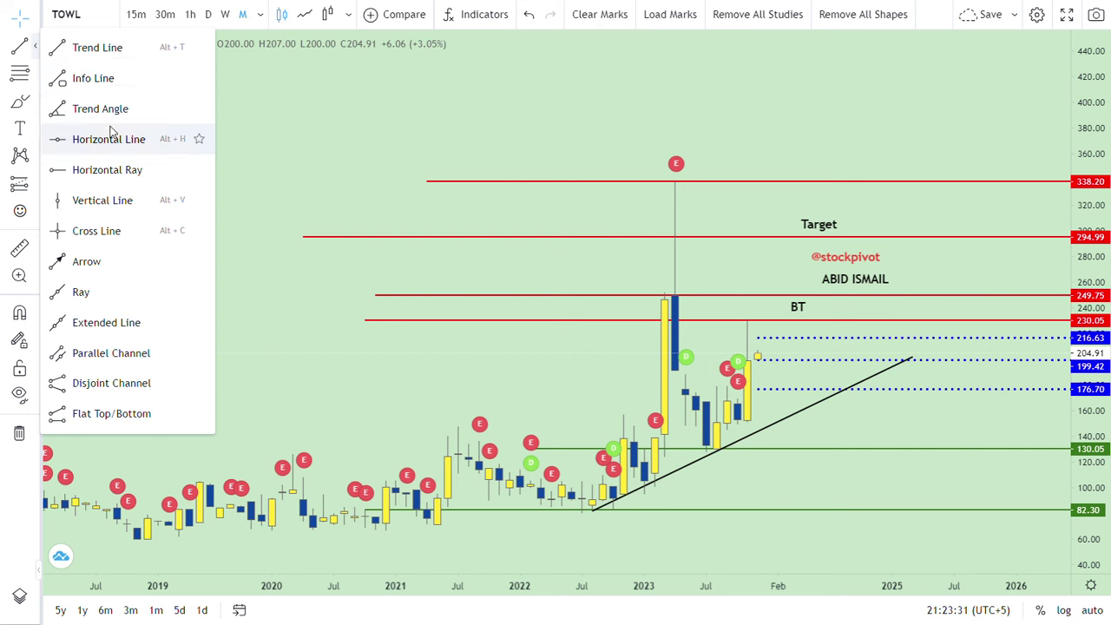
# Place a horizontal support ray at 150.43 from the Apr '23 candle.
pyautogui.click(120, 170)
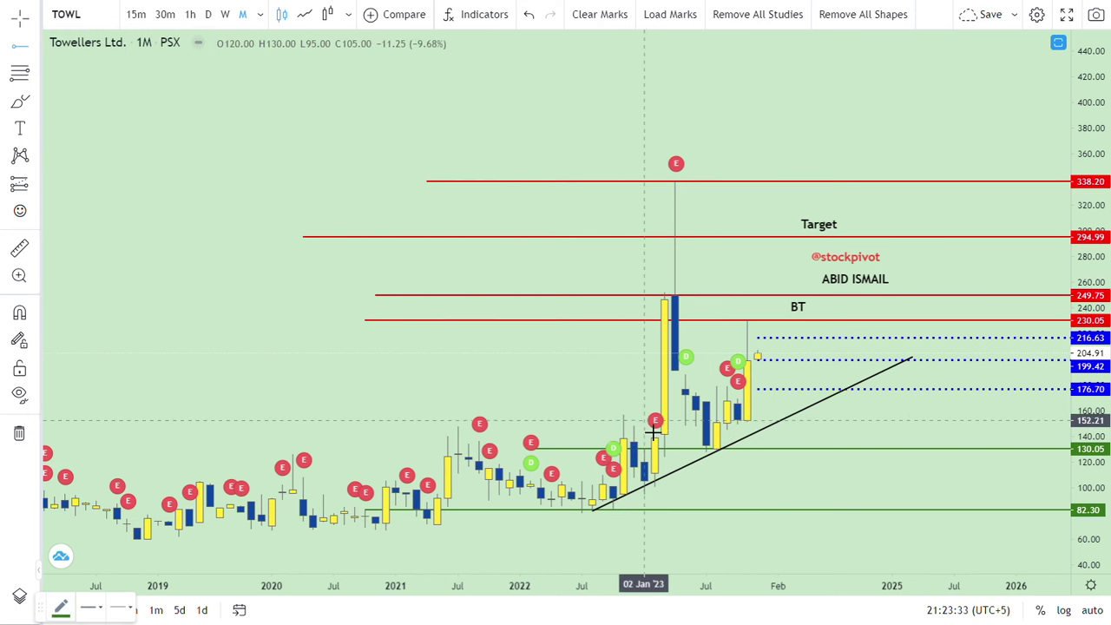
pyautogui.moveTo(654, 421)
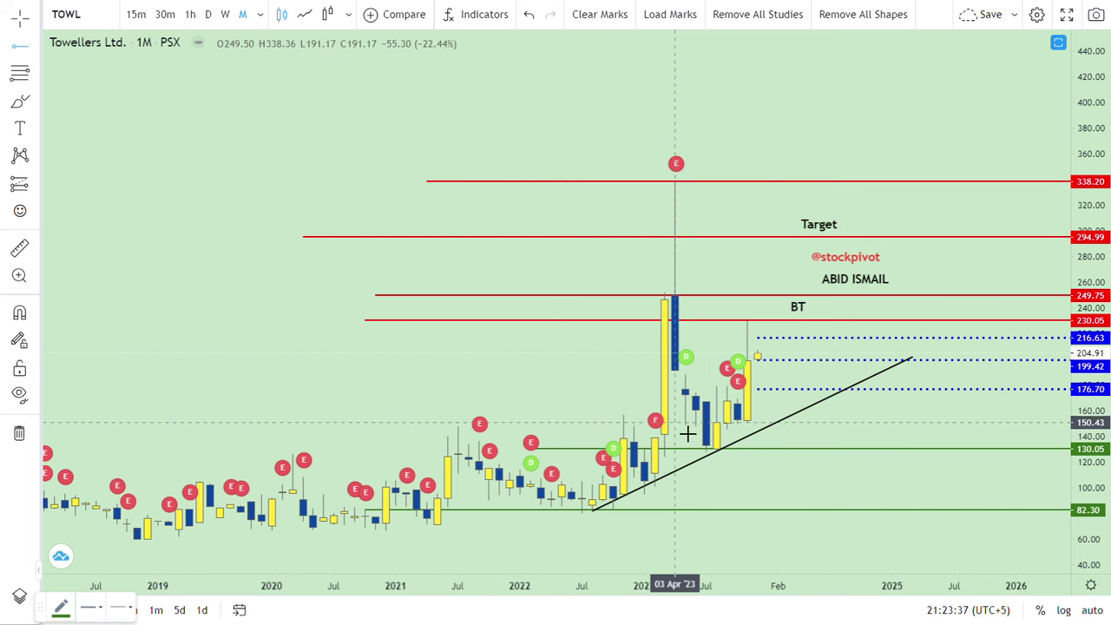
pyautogui.click(688, 433)
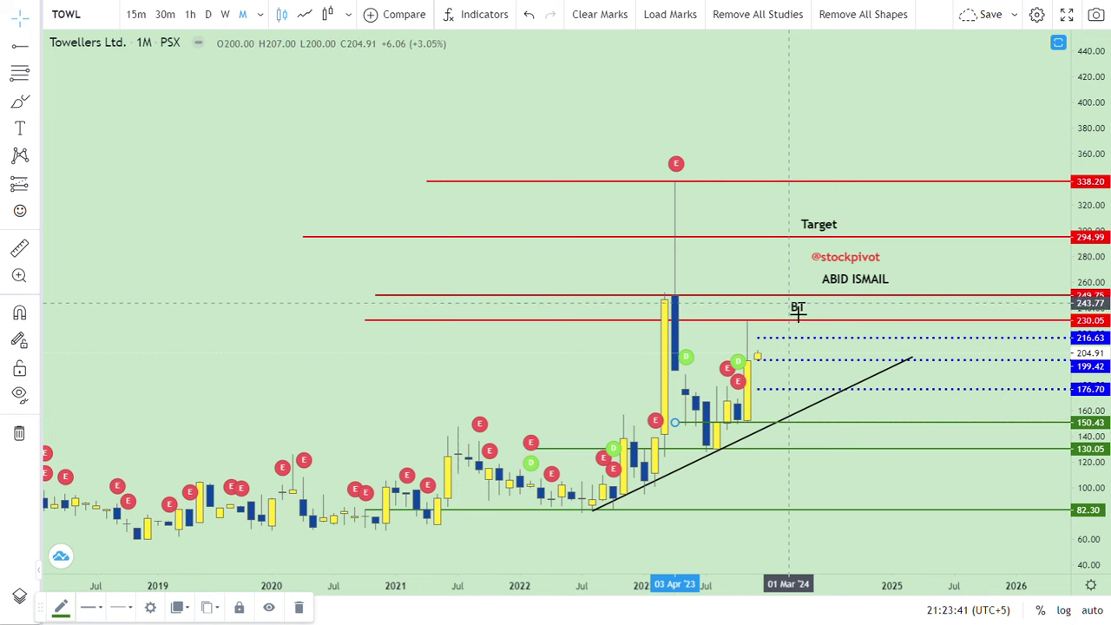
# Clone the BT label, move the copy down between the 150.43 and 130.05 supports, and rename it 'AoV'.
pyautogui.click(801, 314)
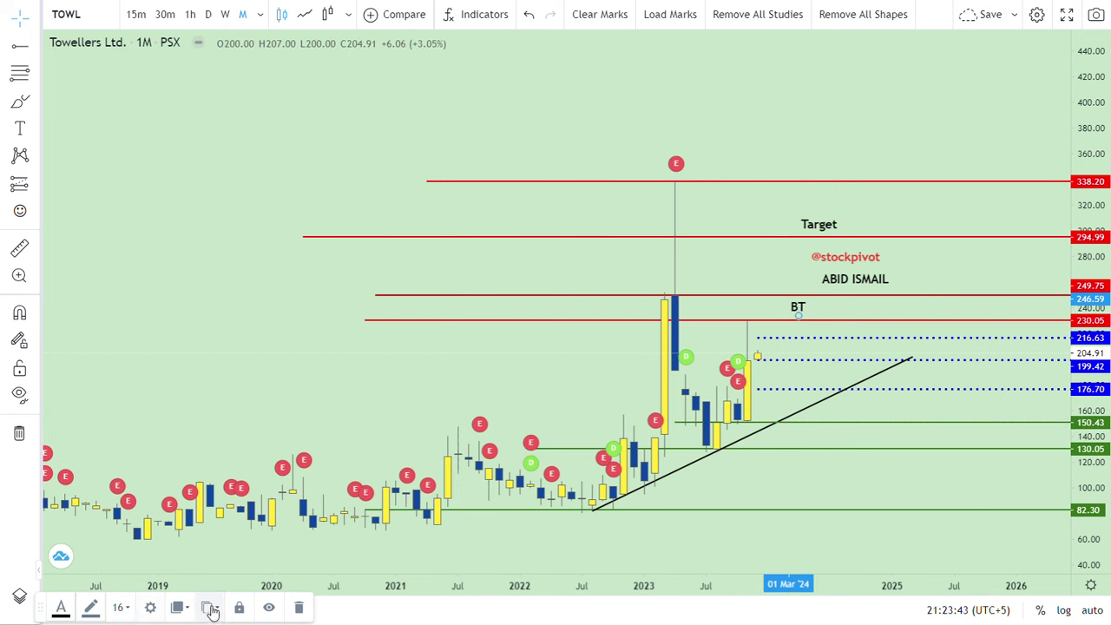
pyautogui.click(192, 610)
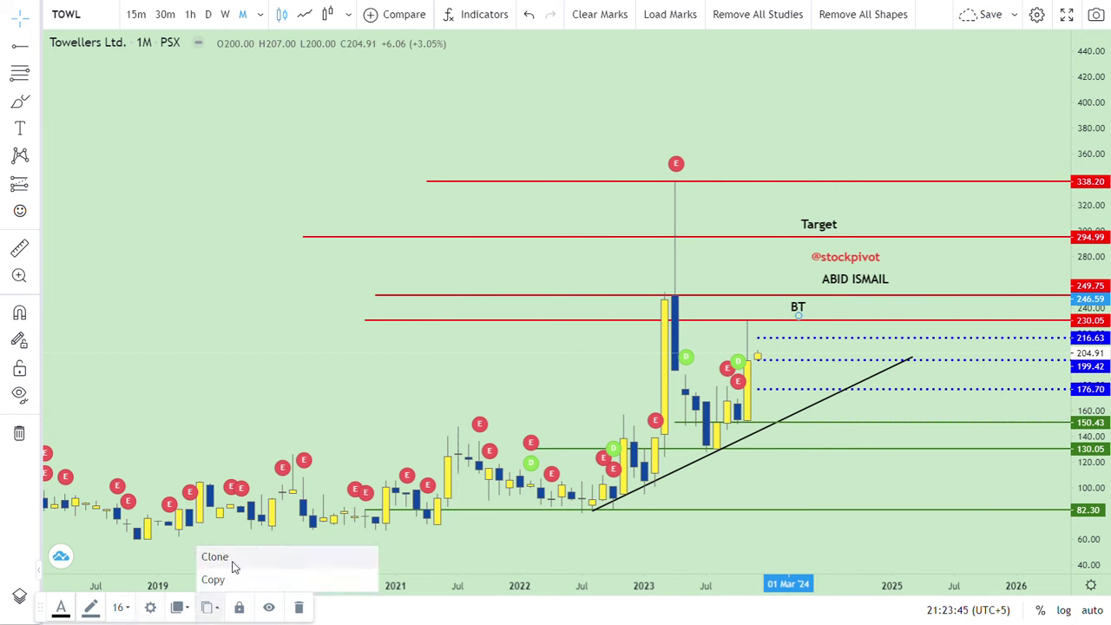
pyautogui.click(231, 565)
pyautogui.moveTo(804, 283); pyautogui.dragTo(825, 441)
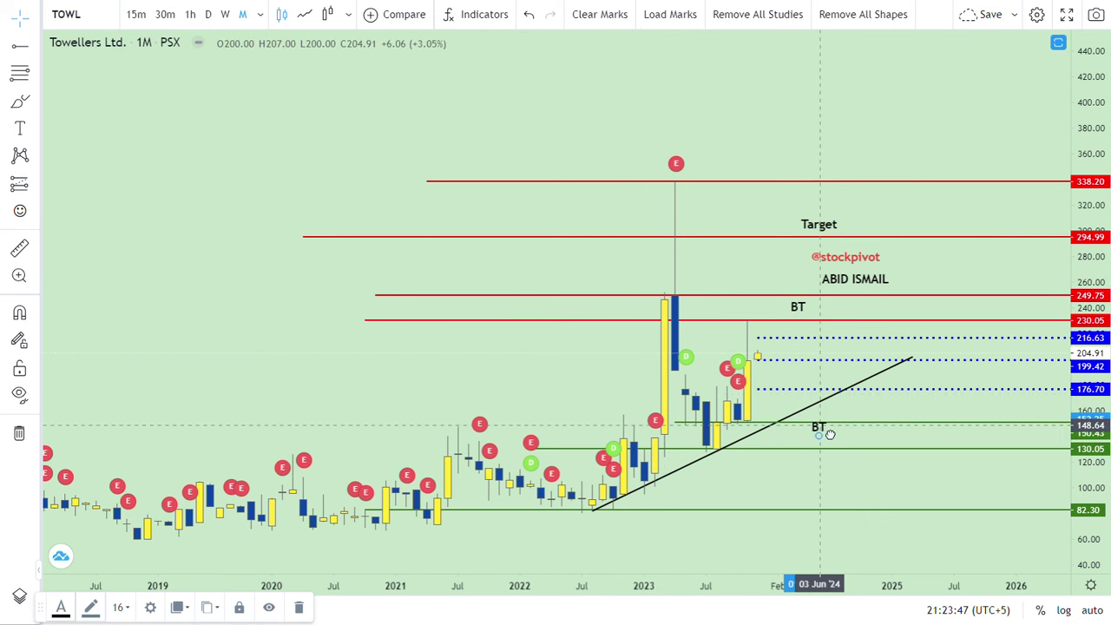
pyautogui.doubleClick(822, 439)
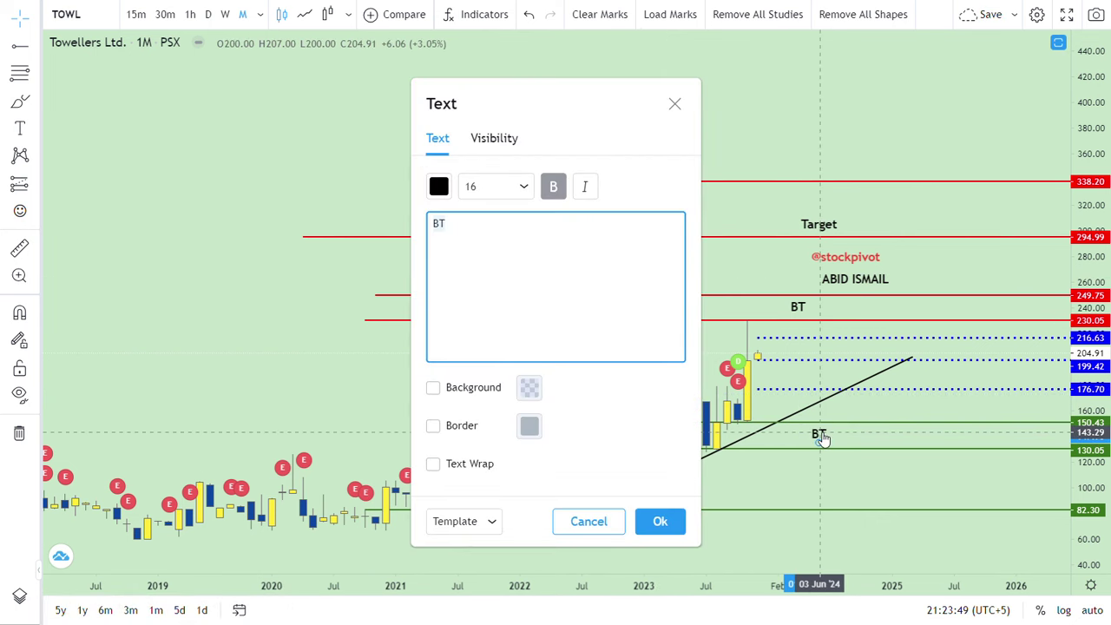
pyautogui.write('A')
pyautogui.write('oV')
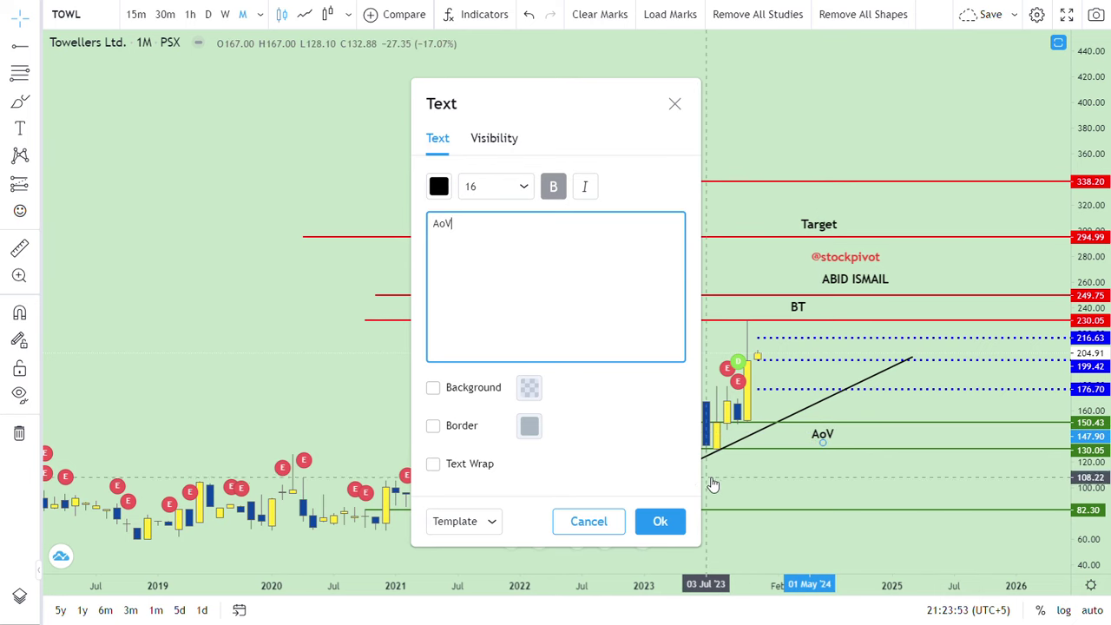
pyautogui.click(661, 522)
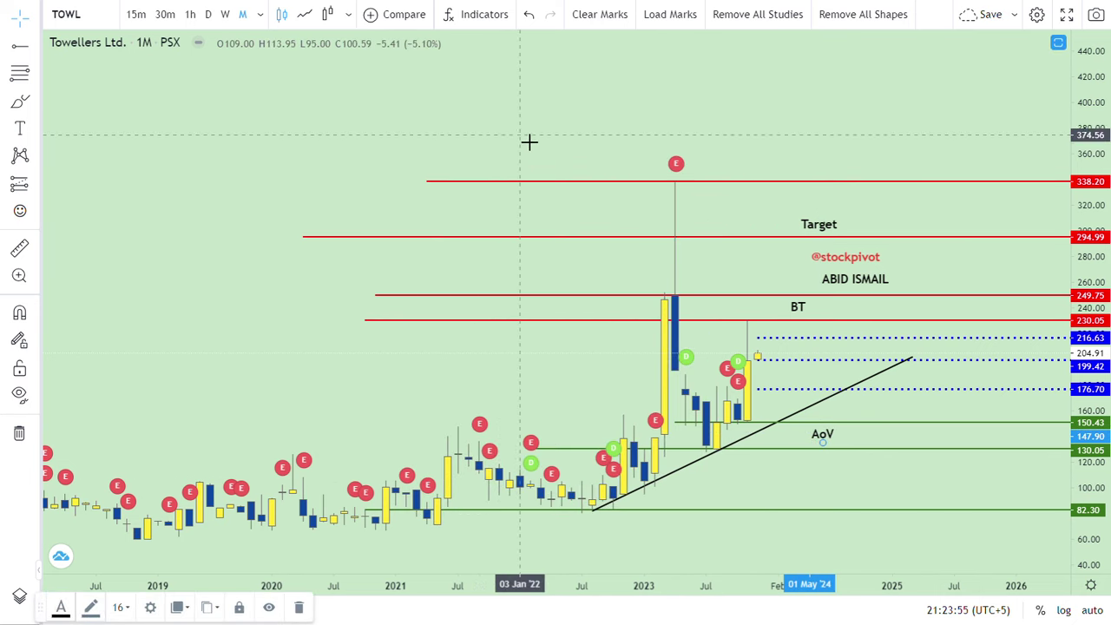
pyautogui.click(833, 489)
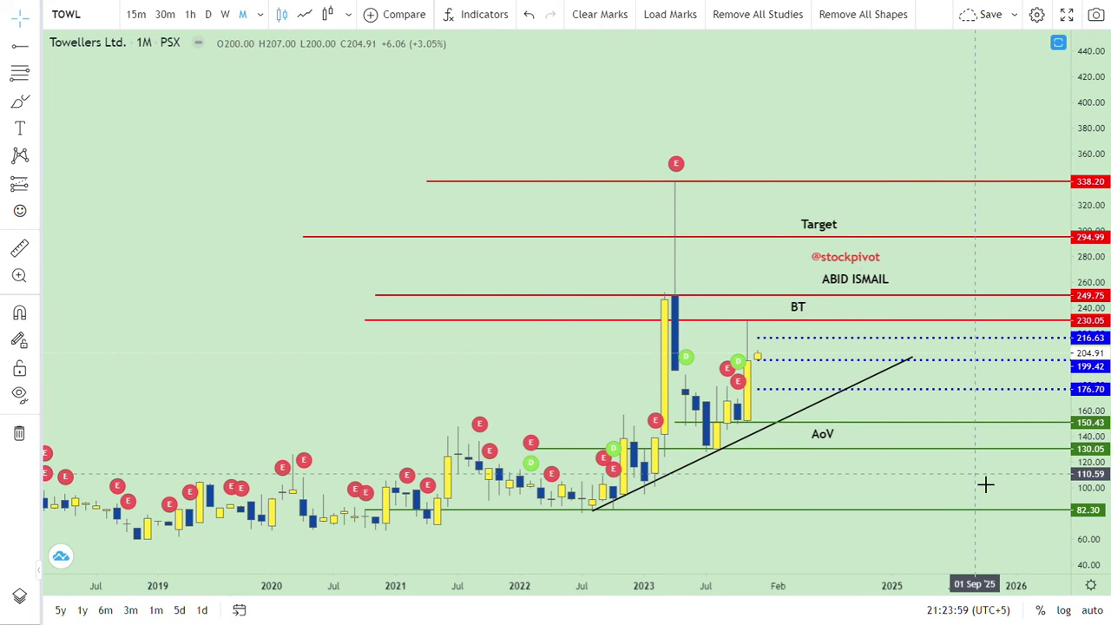
pyautogui.moveTo(974, 471); pyautogui.dragTo(967, 442)
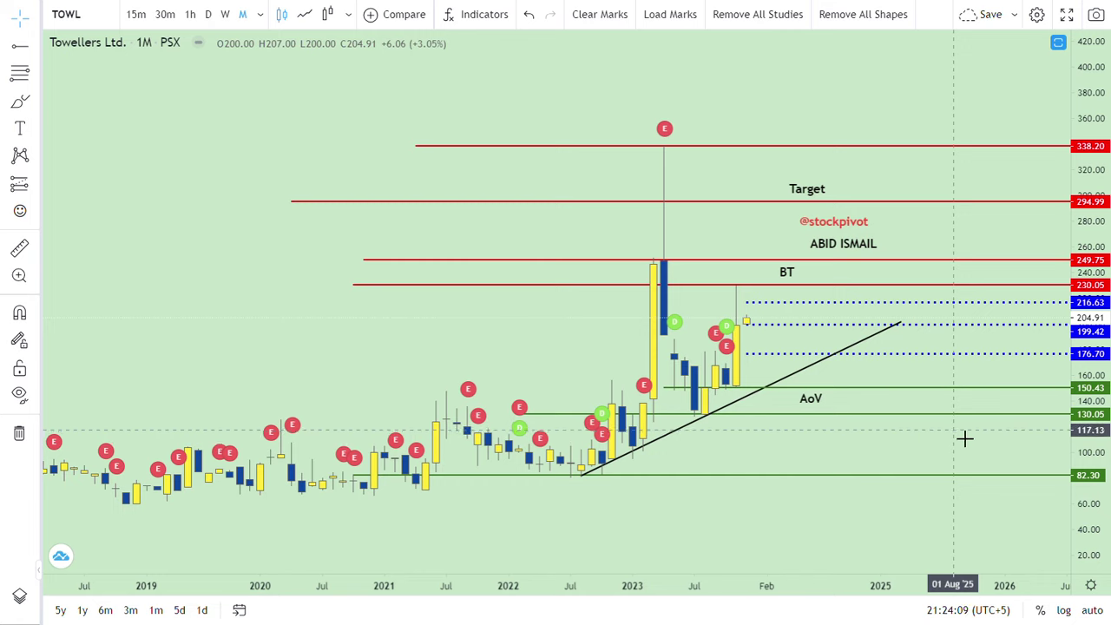
pyautogui.moveTo(433, 340); pyautogui.dragTo(544, 337)
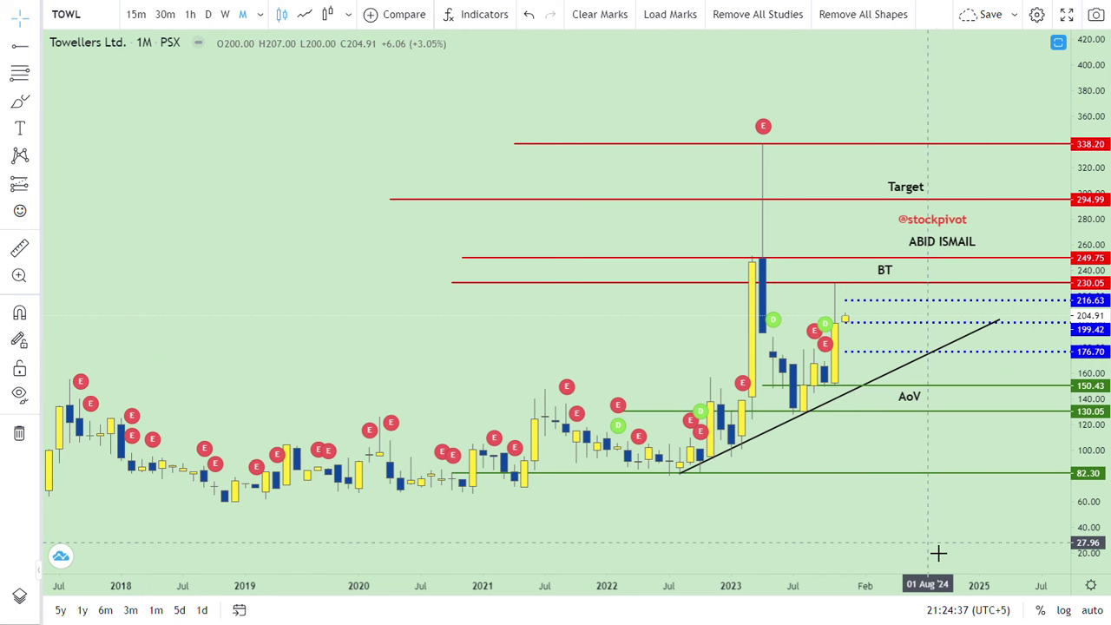
pyautogui.moveTo(938, 552); pyautogui.dragTo(879, 347)
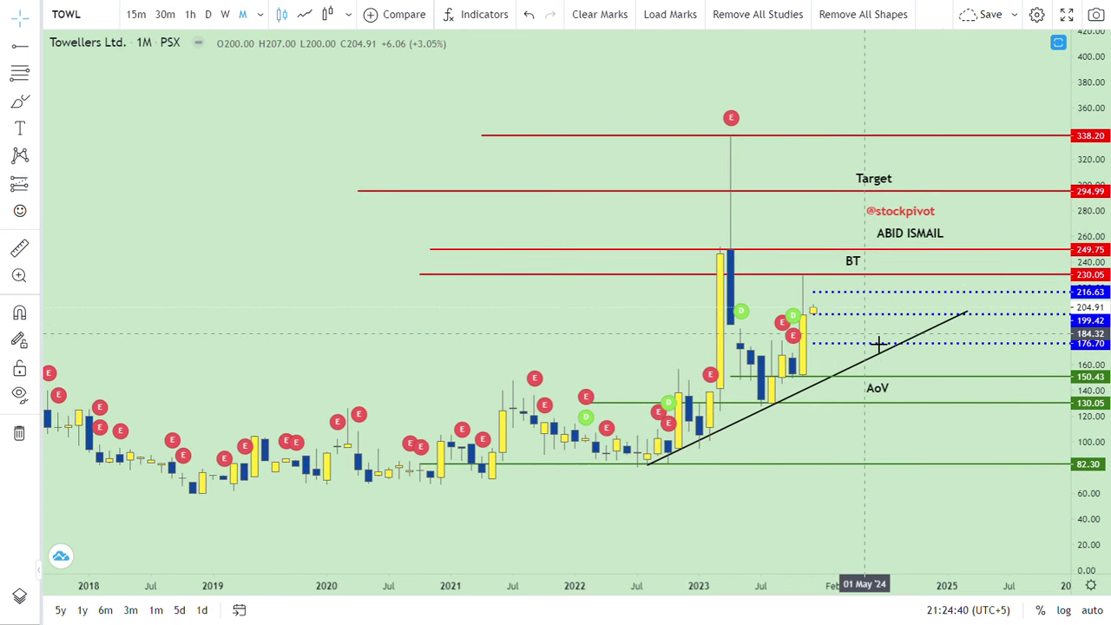
pyautogui.click(842, 321)
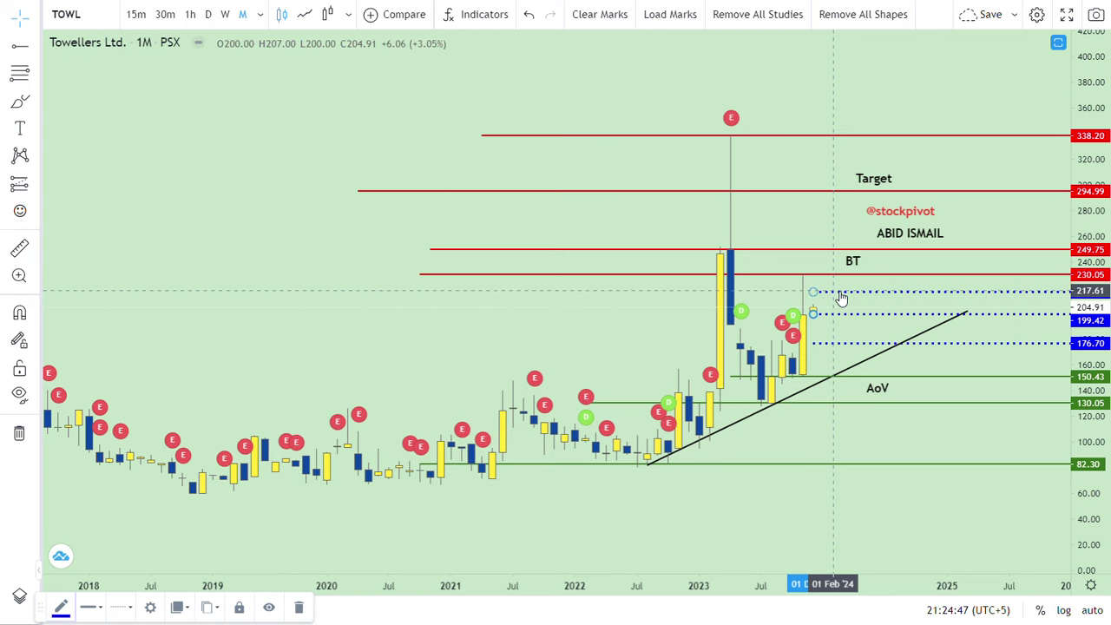
pyautogui.moveTo(841, 297); pyautogui.dragTo(841, 298)
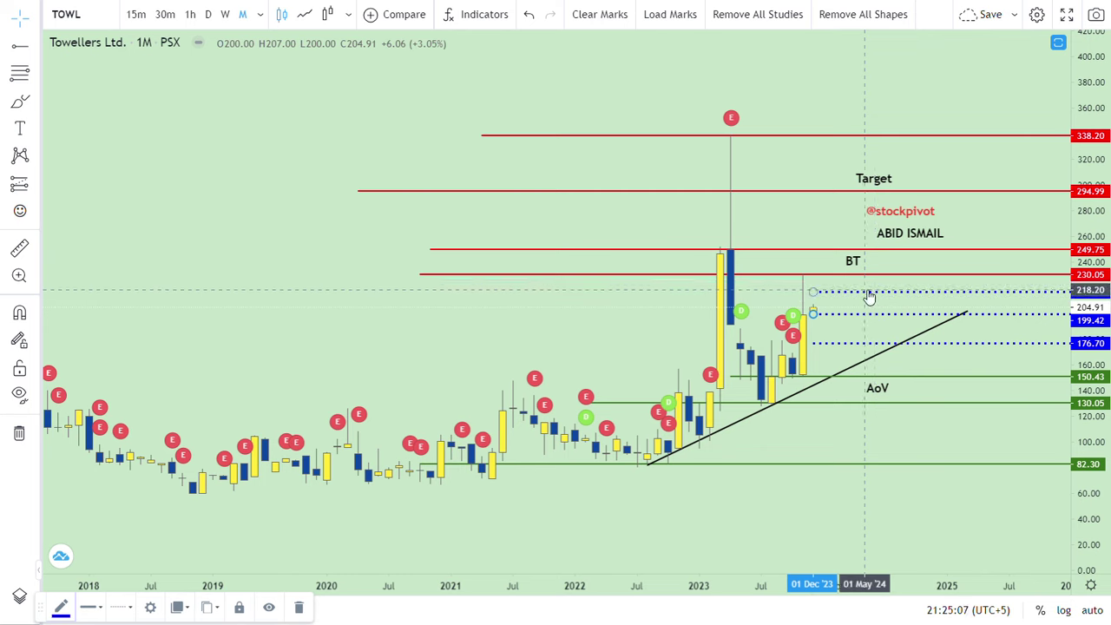
pyautogui.moveTo(870, 296); pyautogui.dragTo(887, 292)
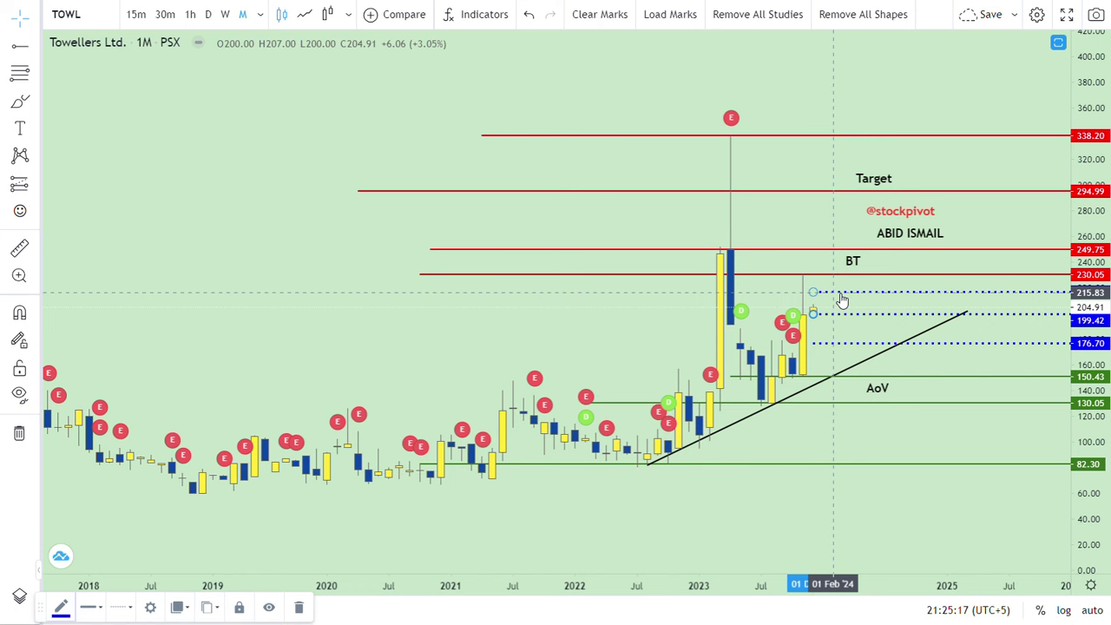
pyautogui.moveTo(608, 328); pyautogui.dragTo(627, 329)
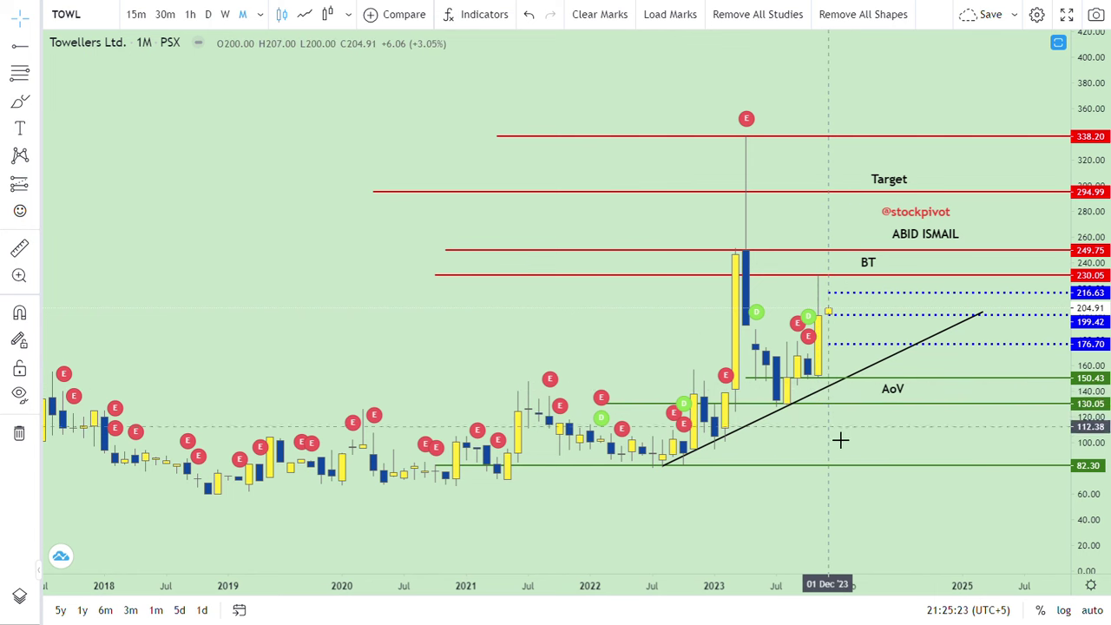
# Reset the chart view, rescale the price axis and pan to show empty future years.
pyautogui.moveTo(981, 377); pyautogui.dragTo(948, 377)
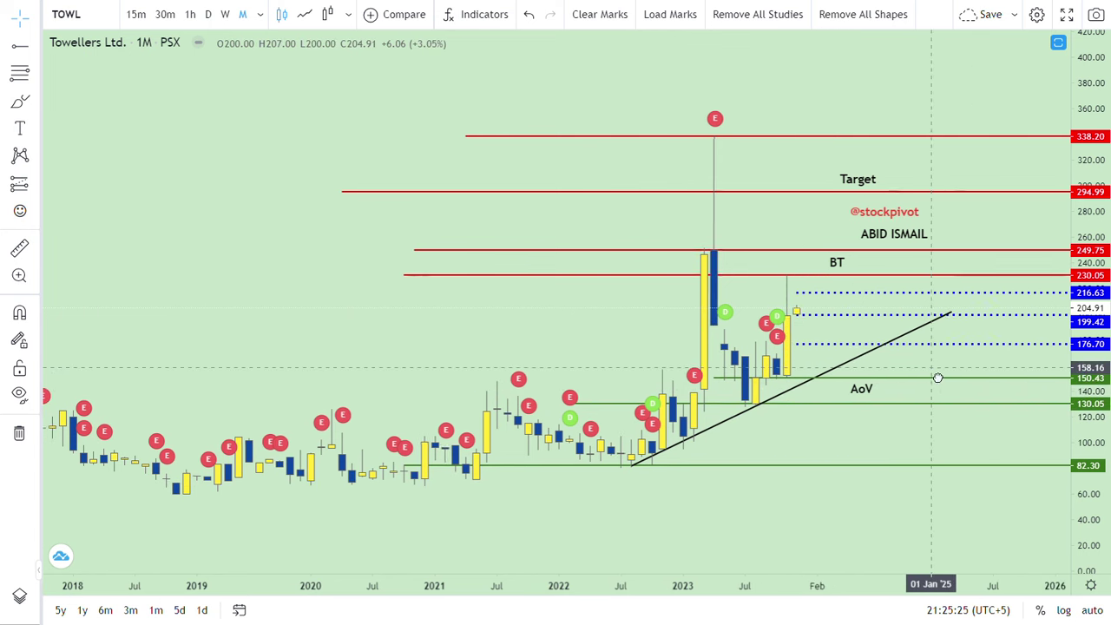
pyautogui.moveTo(1103, 382); pyautogui.dragTo(1100, 418)
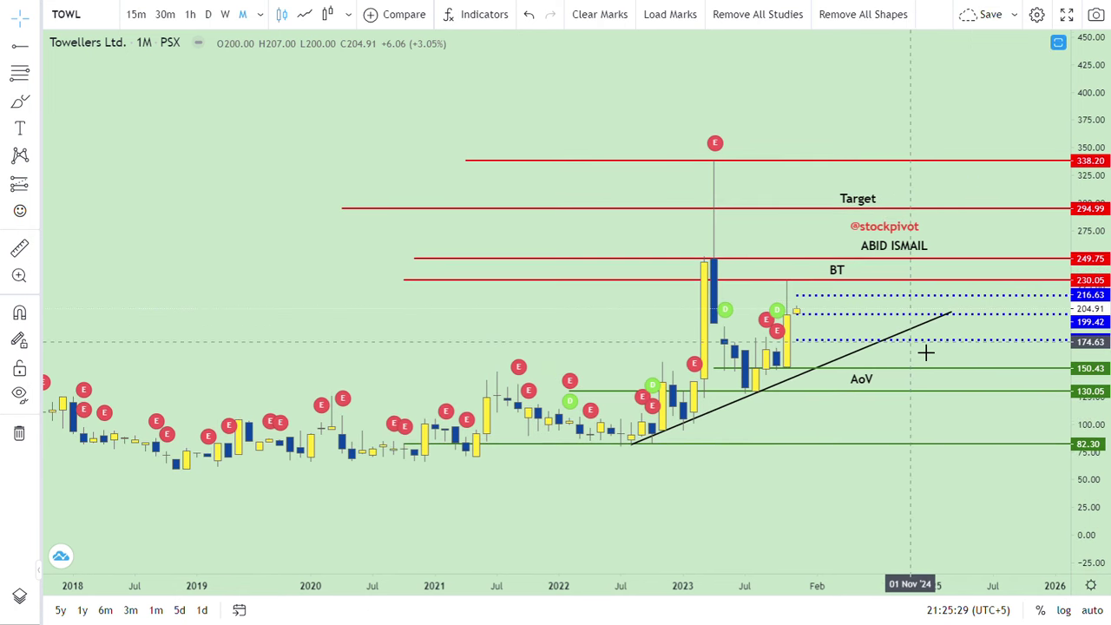
pyautogui.moveTo(1088, 378); pyautogui.dragTo(1103, 492)
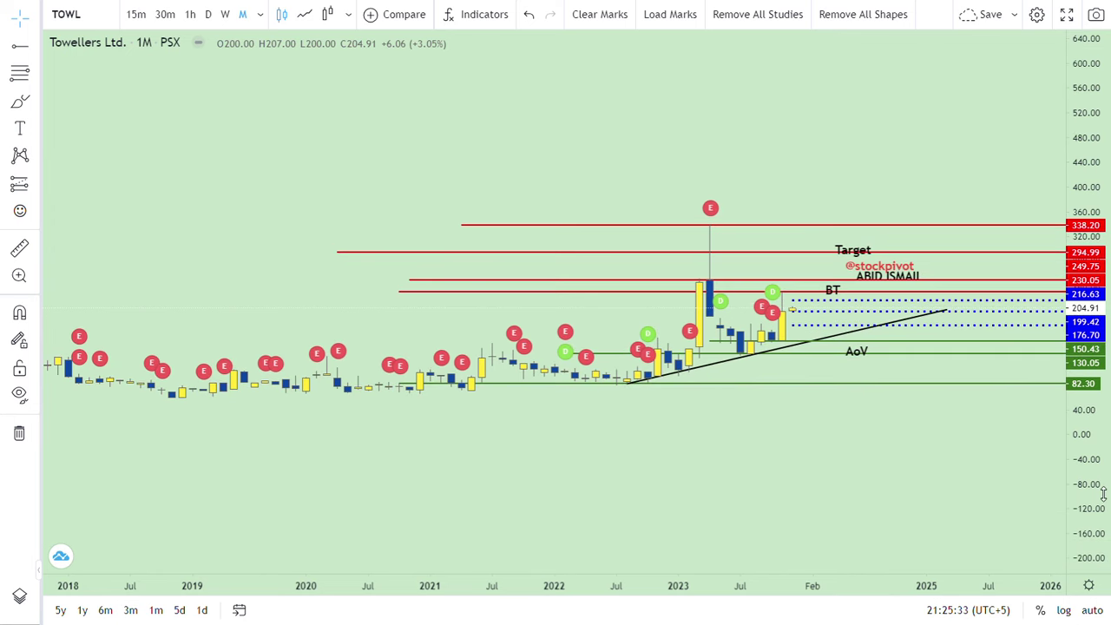
pyautogui.click(642, 538)
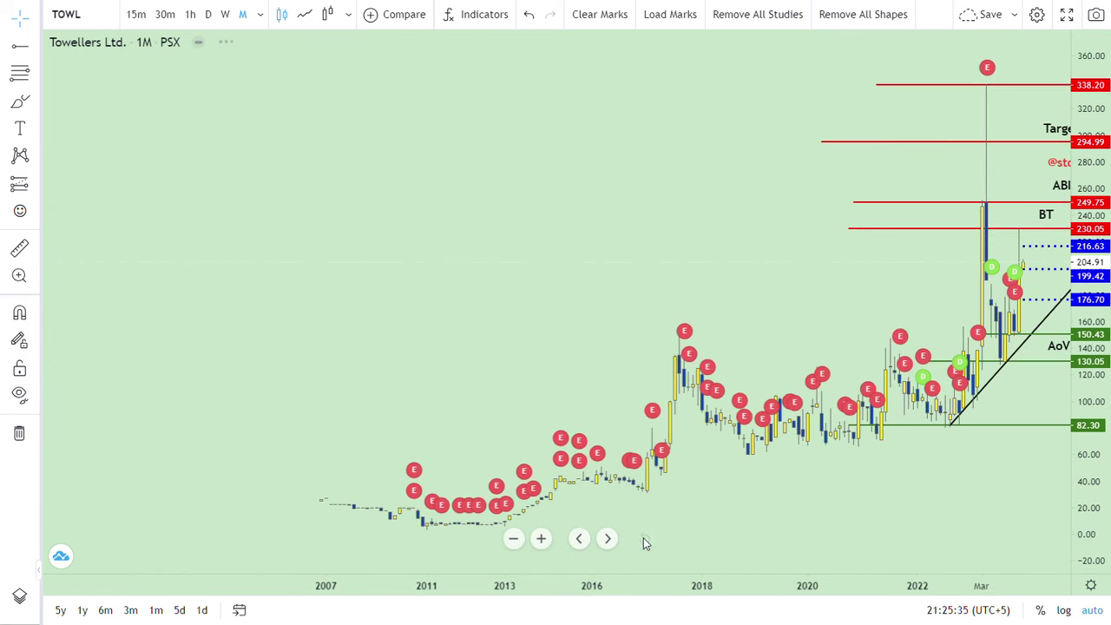
pyautogui.moveTo(769, 210); pyautogui.dragTo(497, 199)
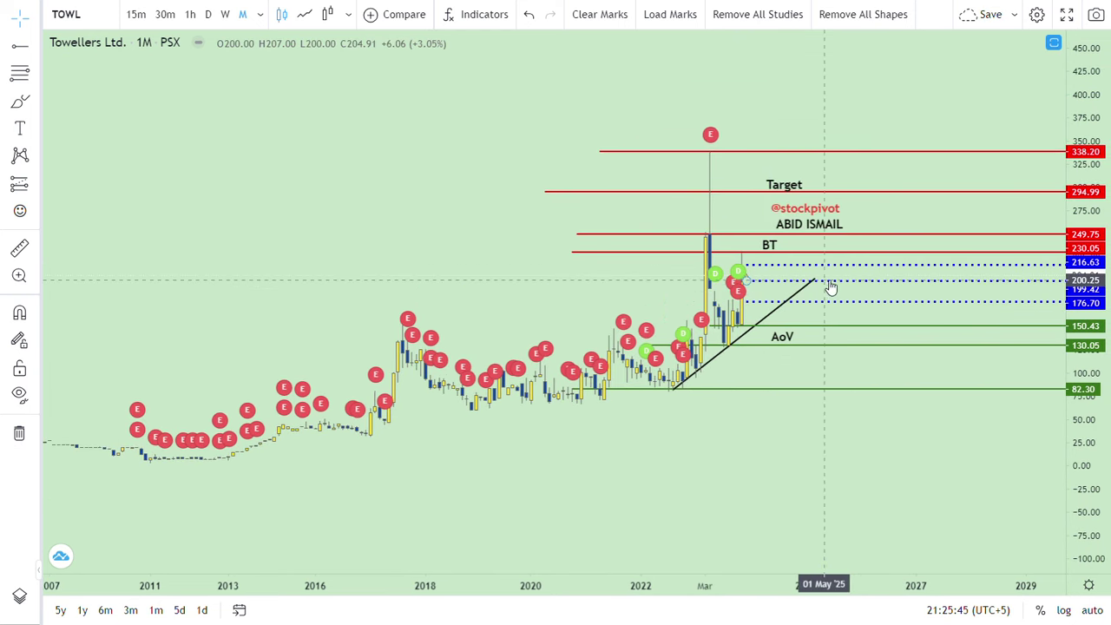
pyautogui.moveTo(1102, 392); pyautogui.dragTo(1100, 356)
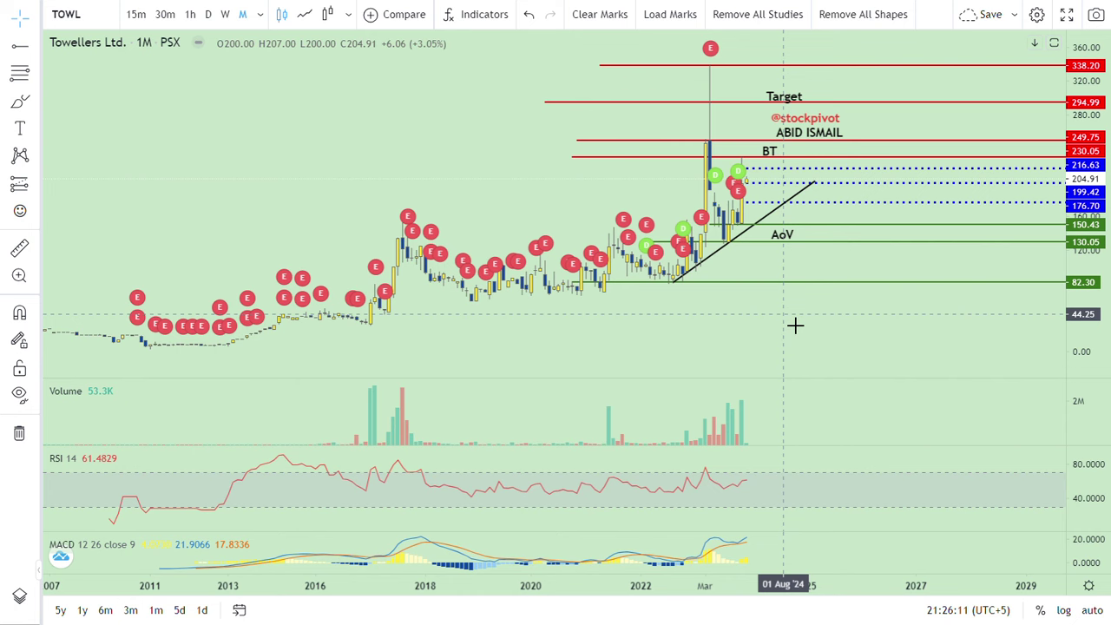
# Maximise the TOWL price pane so the Volume, RSI and MACD panes are hidden.
pyautogui.moveTo(795, 326); pyautogui.dragTo(800, 360)
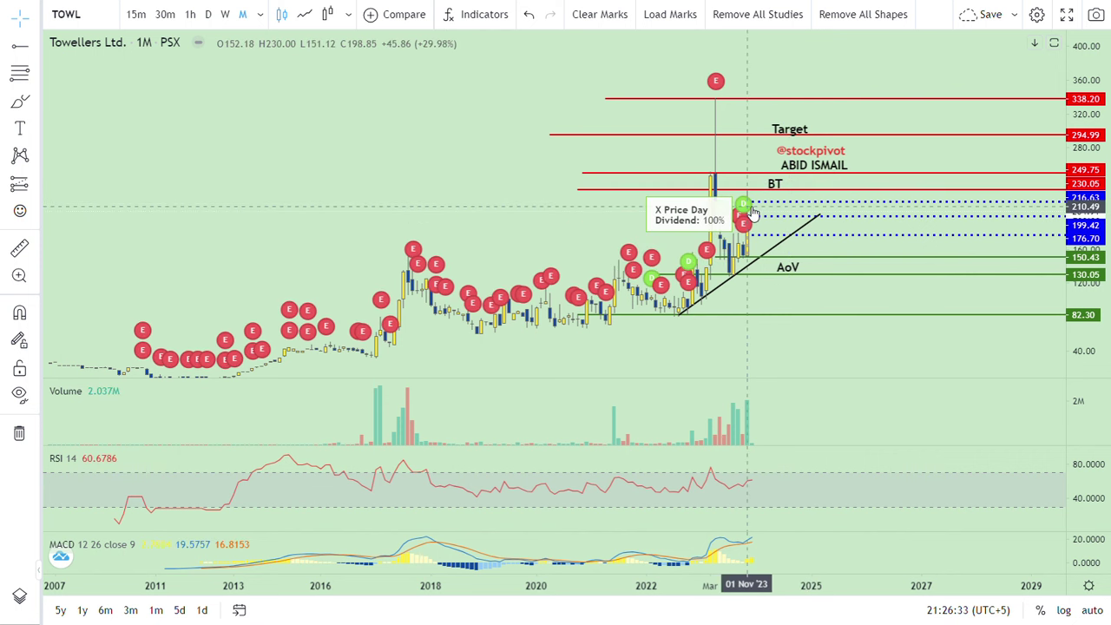
pyautogui.moveTo(753, 227)
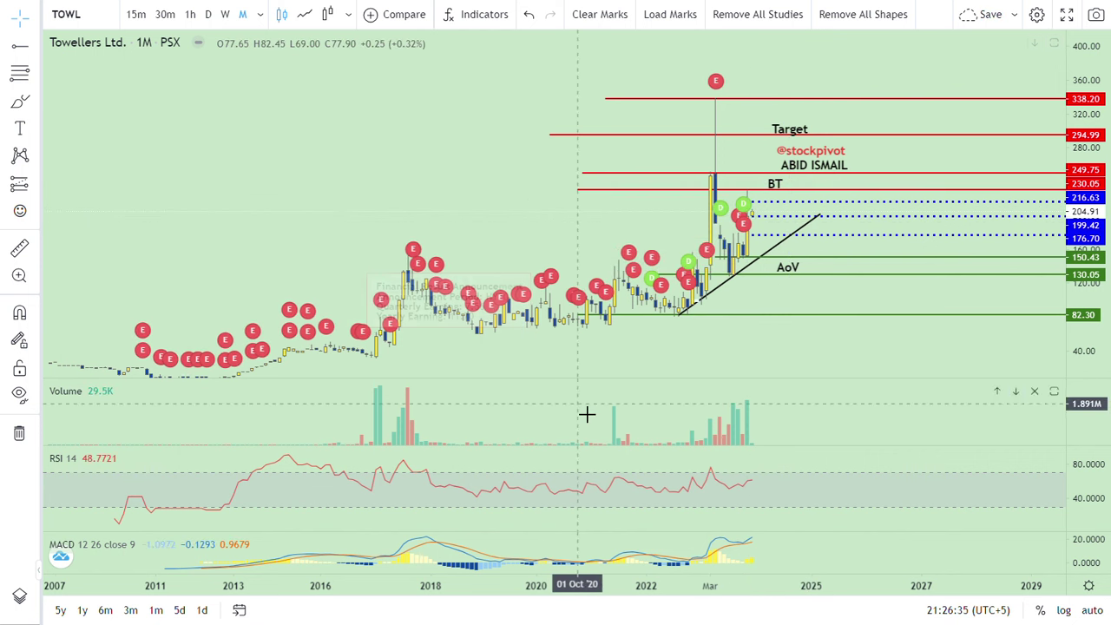
pyautogui.doubleClick(565, 350)
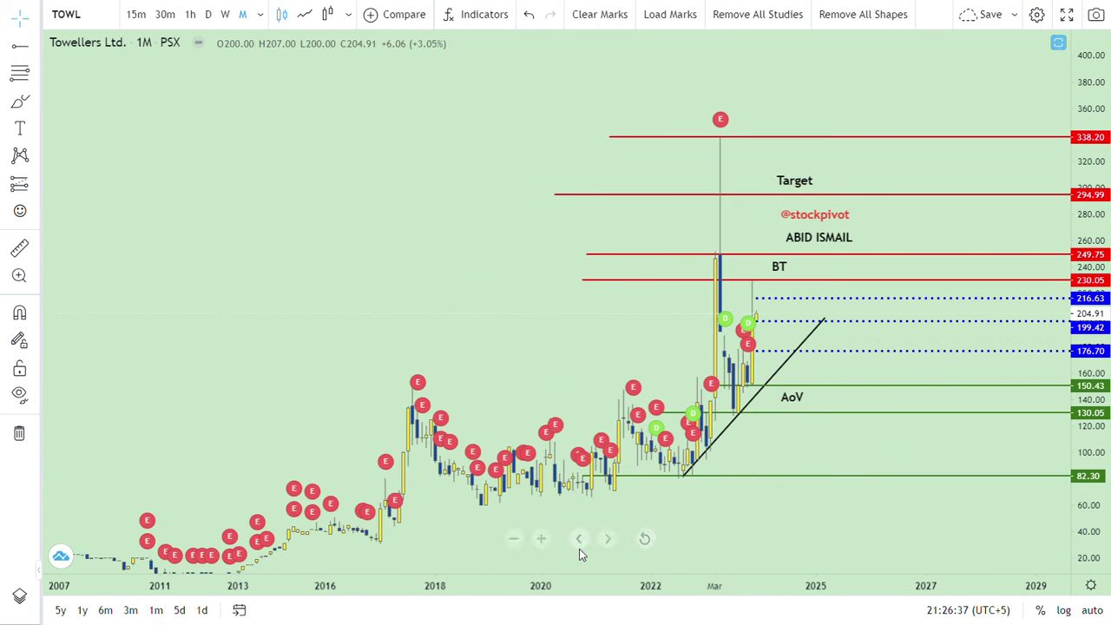
# Zoom in three levels on the recent candles and pan back to show the 2020–2025 price history.
pyautogui.click(541, 539)
pyautogui.click(542, 539)
pyautogui.click(541, 539)
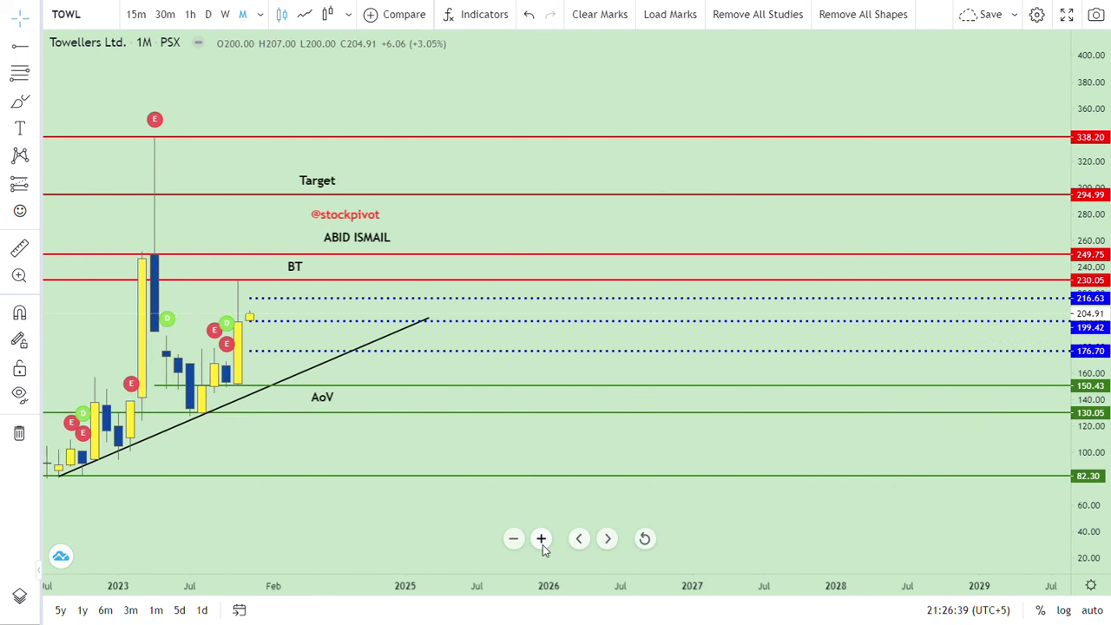
pyautogui.moveTo(629, 101); pyautogui.dragTo(873, 84)
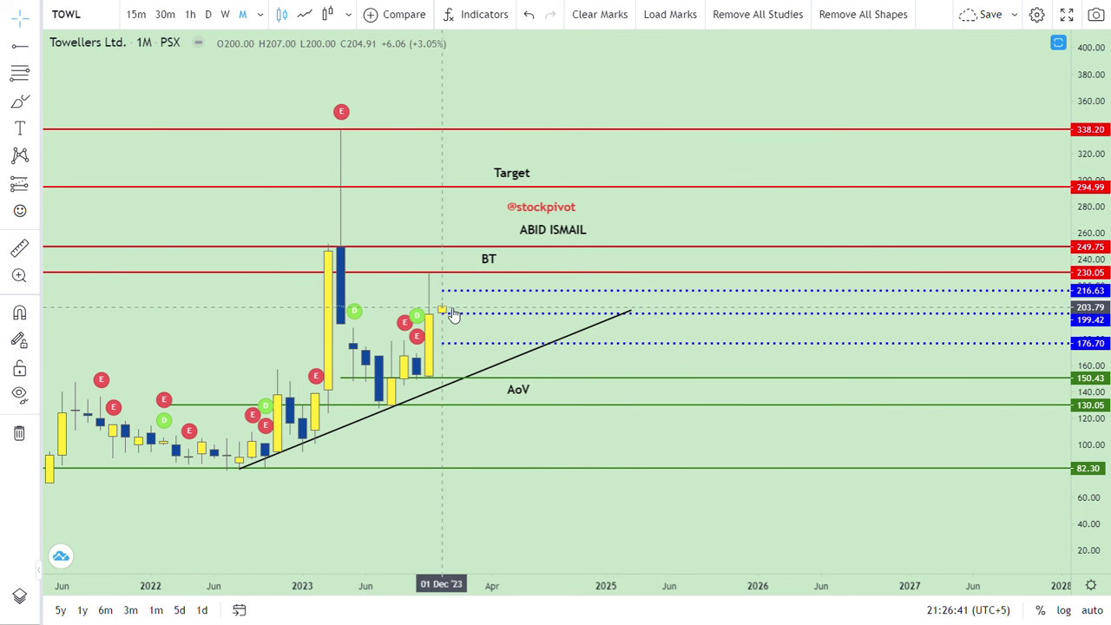
pyautogui.moveTo(425, 341)
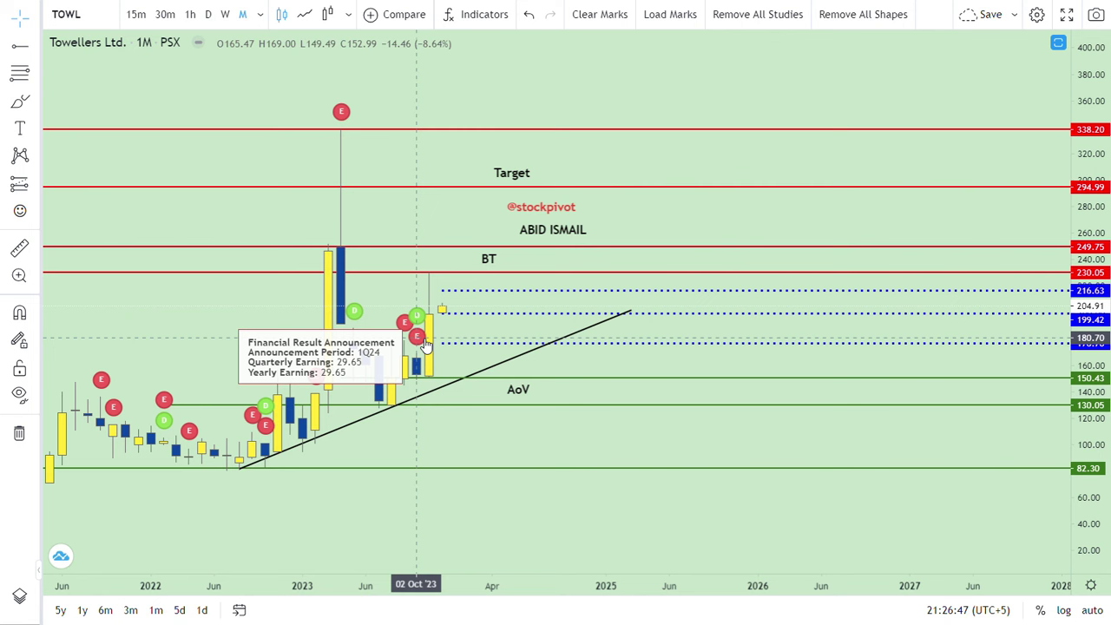
pyautogui.moveTo(544, 95); pyautogui.dragTo(795, 96)
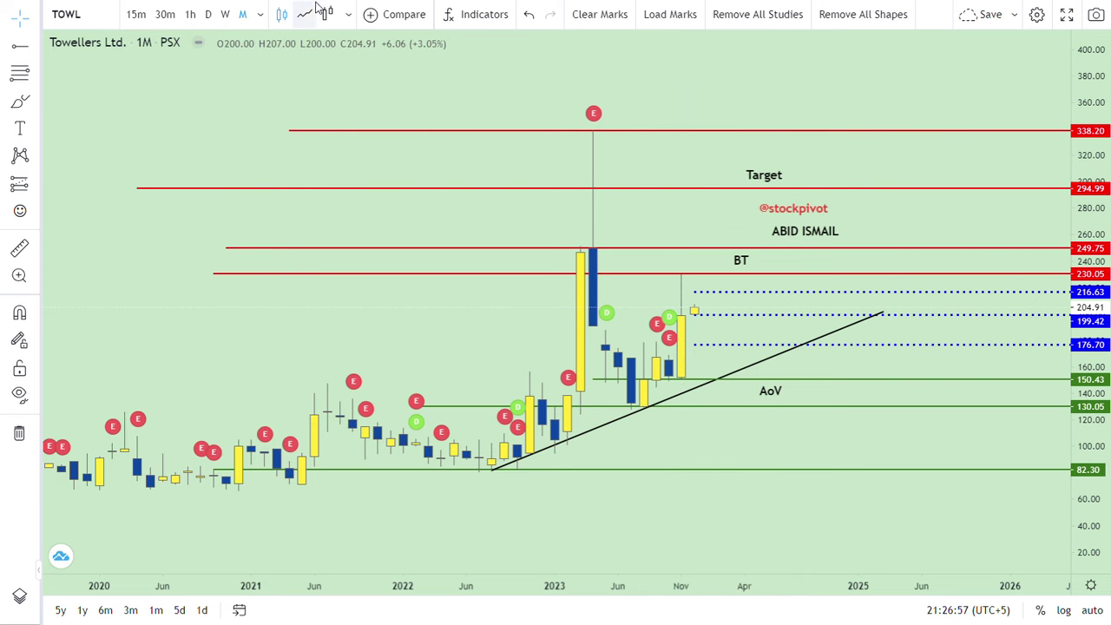
# Switch to a line chart and draw a Fibonacci retracement from 250.56 down to 132.78.
pyautogui.click(310, 16)
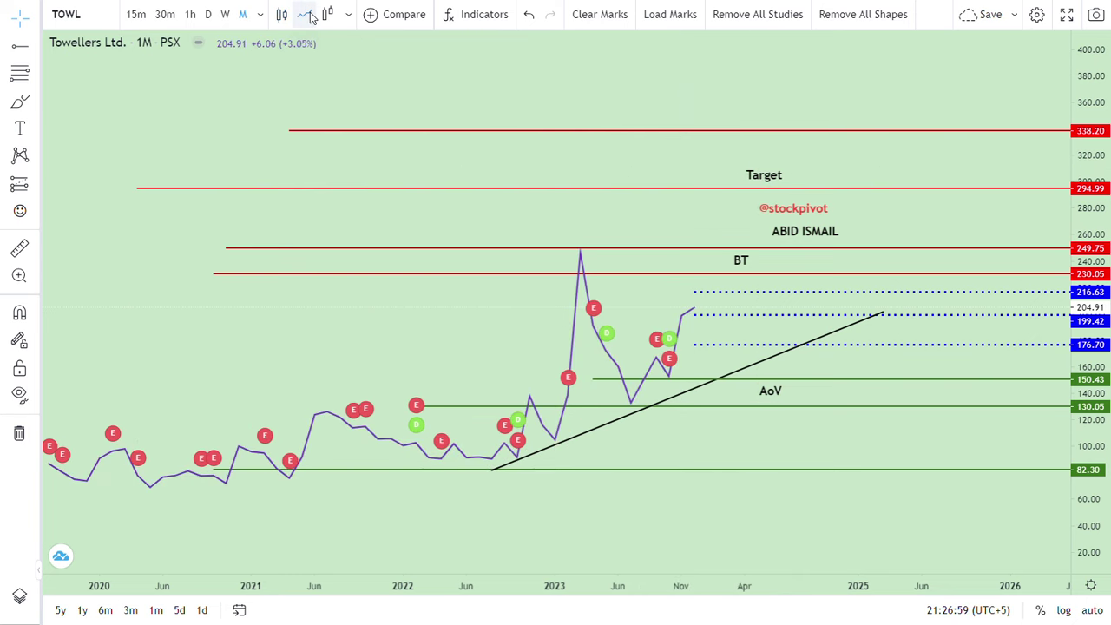
pyautogui.click(14, 78)
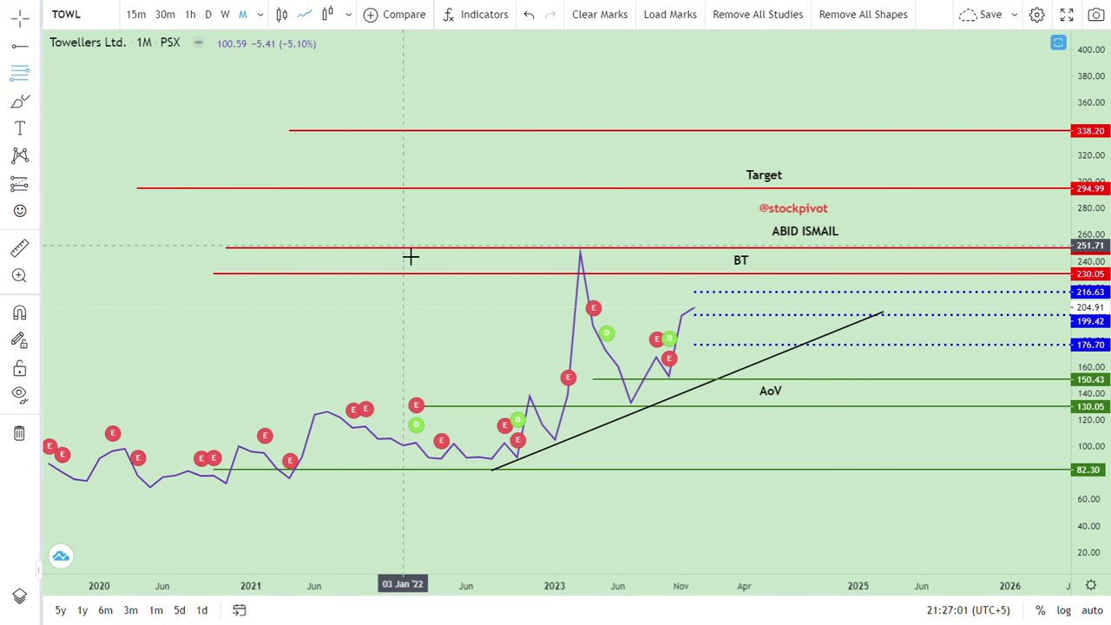
pyautogui.click(440, 256)
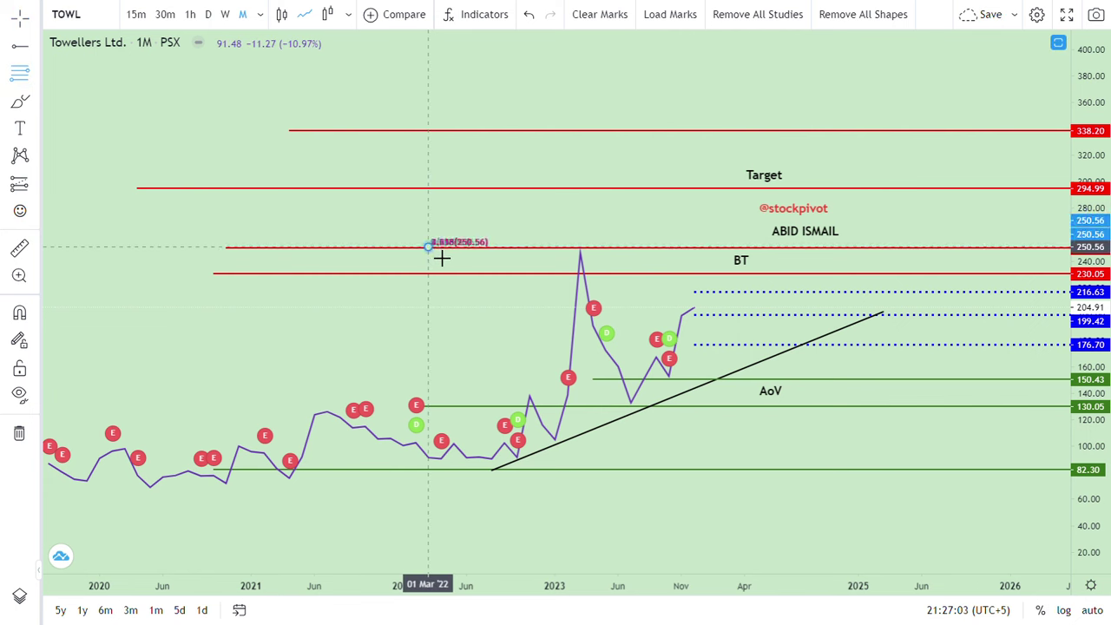
pyautogui.click(961, 411)
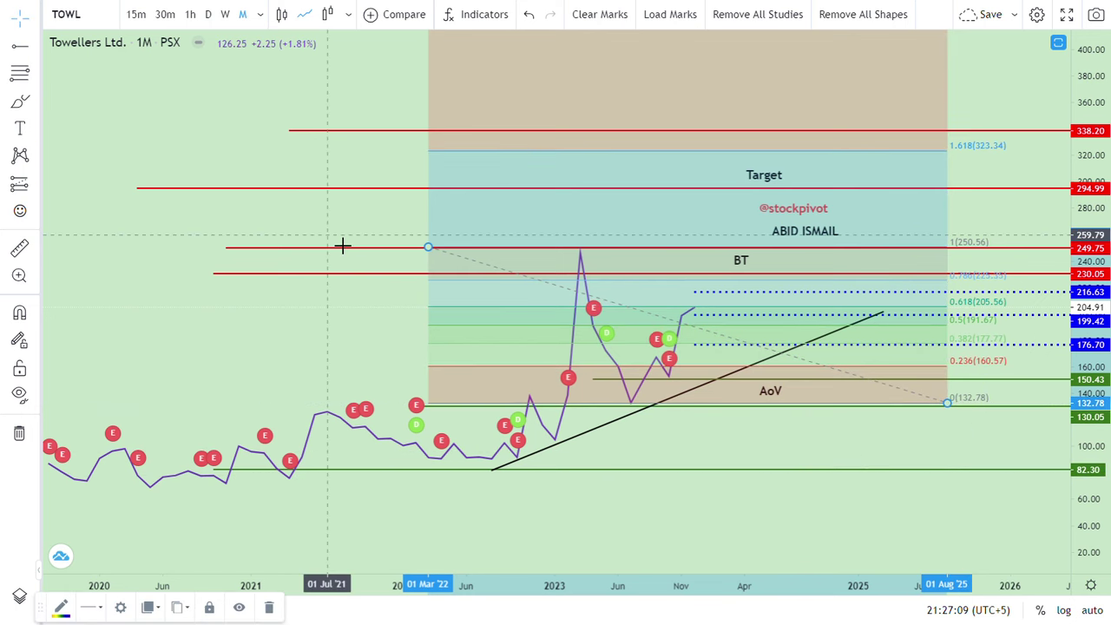
# Place a horizontal ray at 323.30 on the Fibonacci 1.618 level and colour it red.
pyautogui.moveTo(325, 157); pyautogui.dragTo(330, 301)
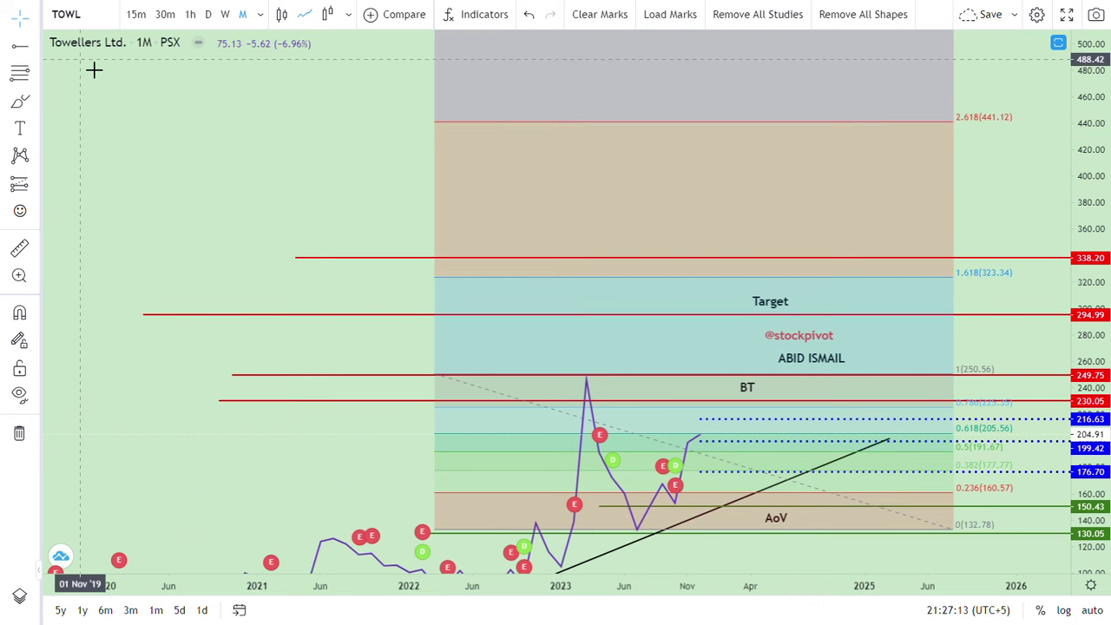
pyautogui.click(20, 48)
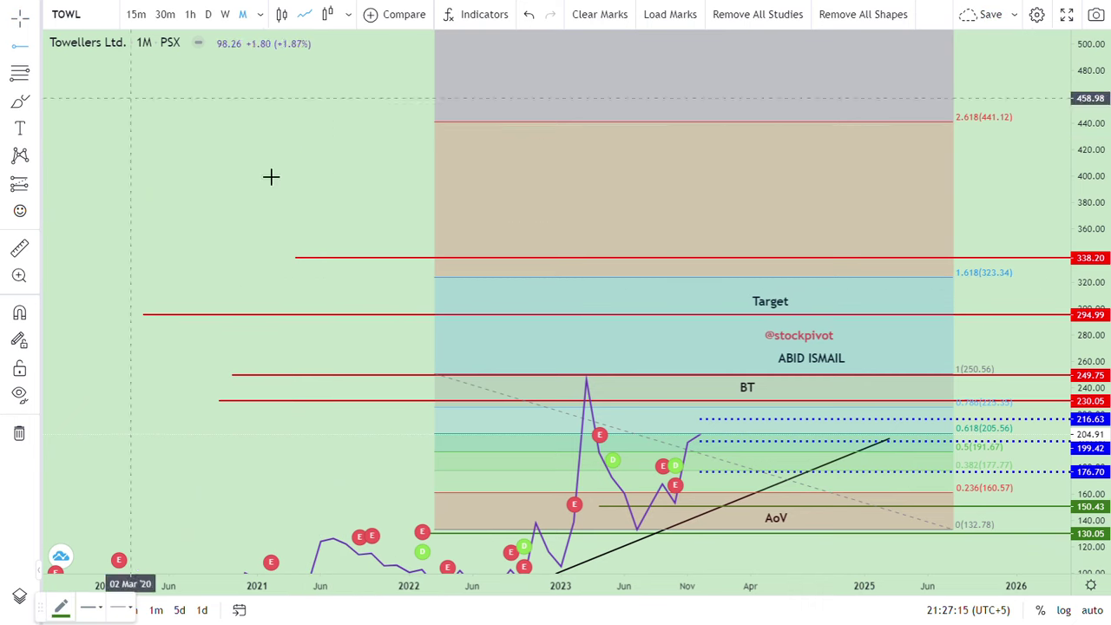
pyautogui.click(403, 288)
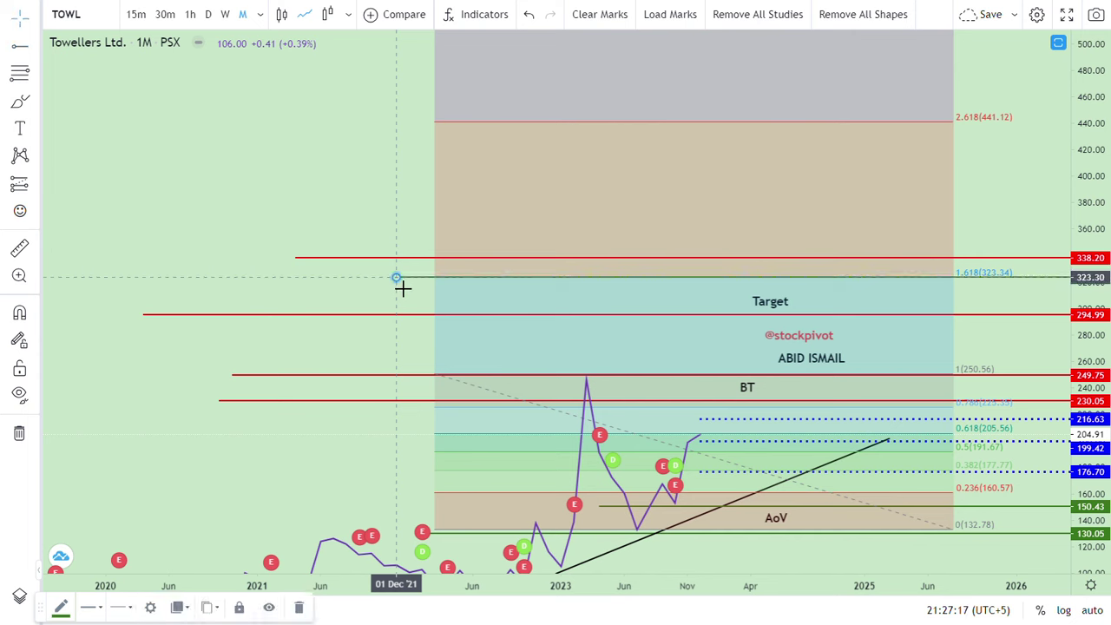
pyautogui.click(57, 610)
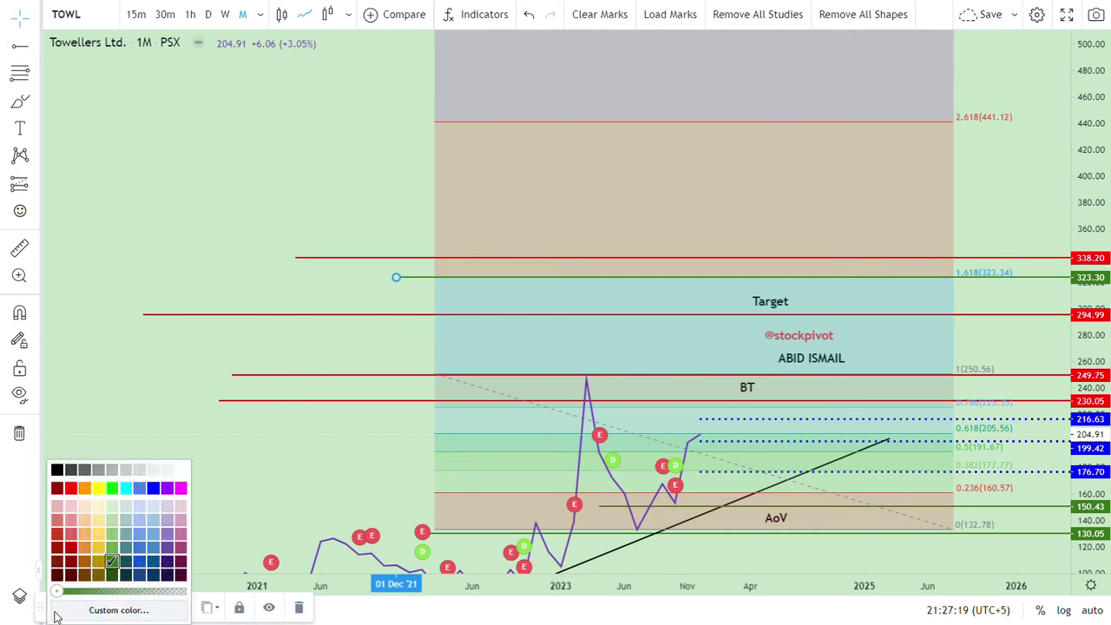
pyautogui.click(73, 490)
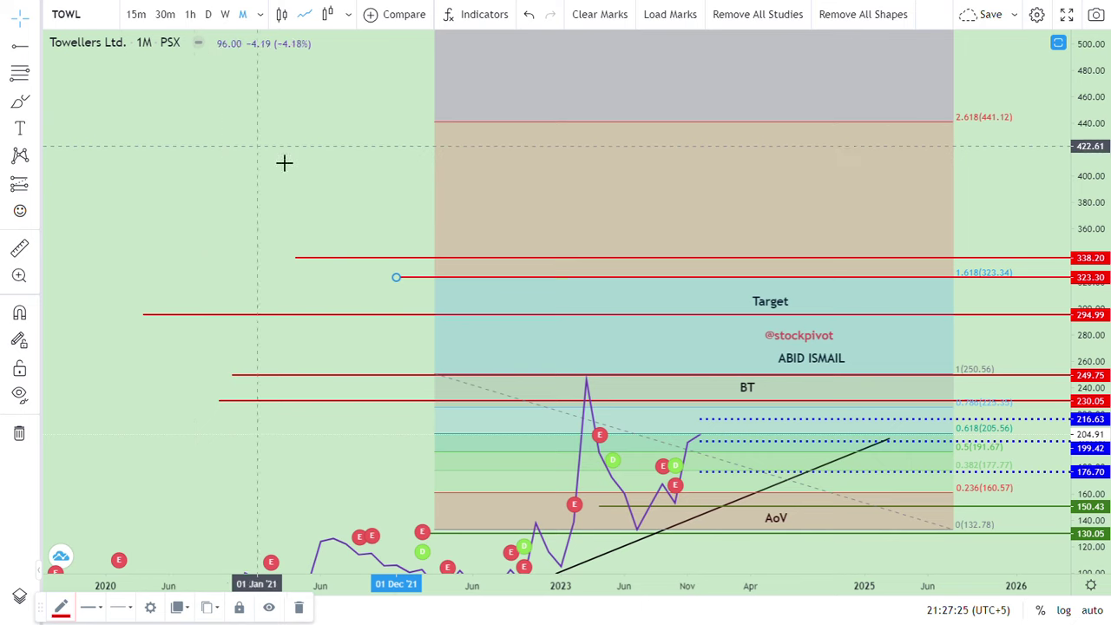
pyautogui.moveTo(1004, 211); pyautogui.dragTo(1003, 236)
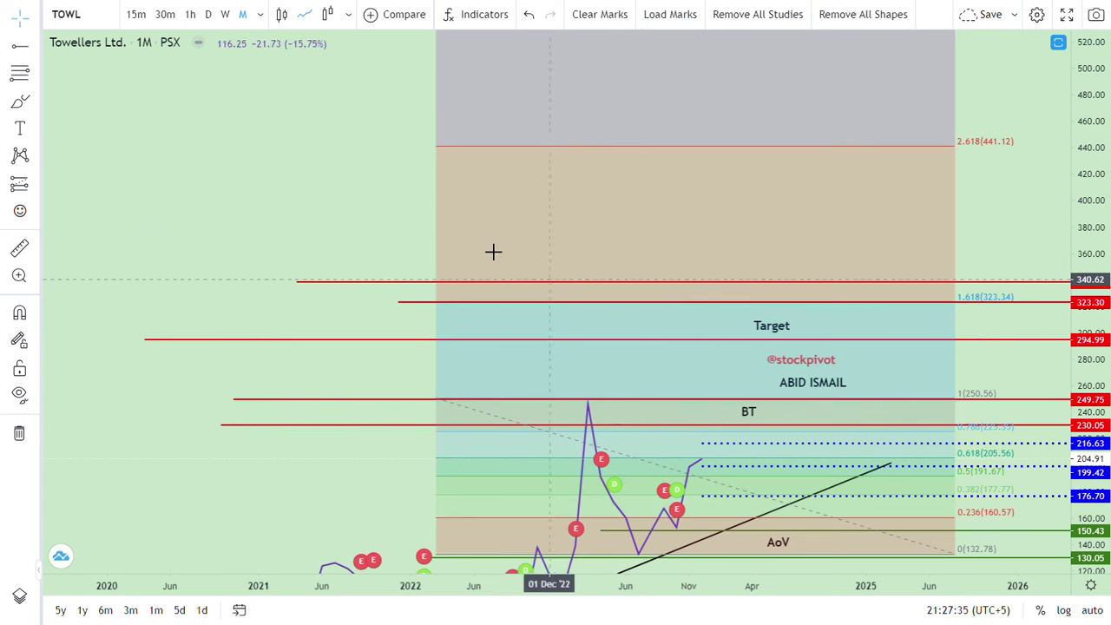
pyautogui.moveTo(386, 207); pyautogui.dragTo(380, 90)
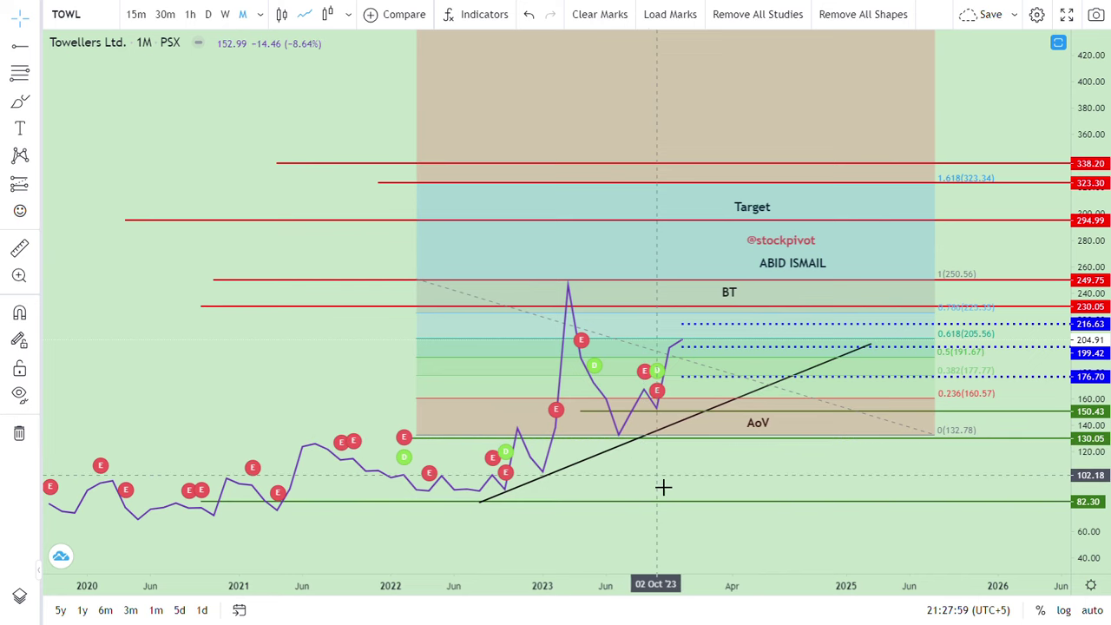
pyautogui.moveTo(669, 506); pyautogui.dragTo(885, 456)
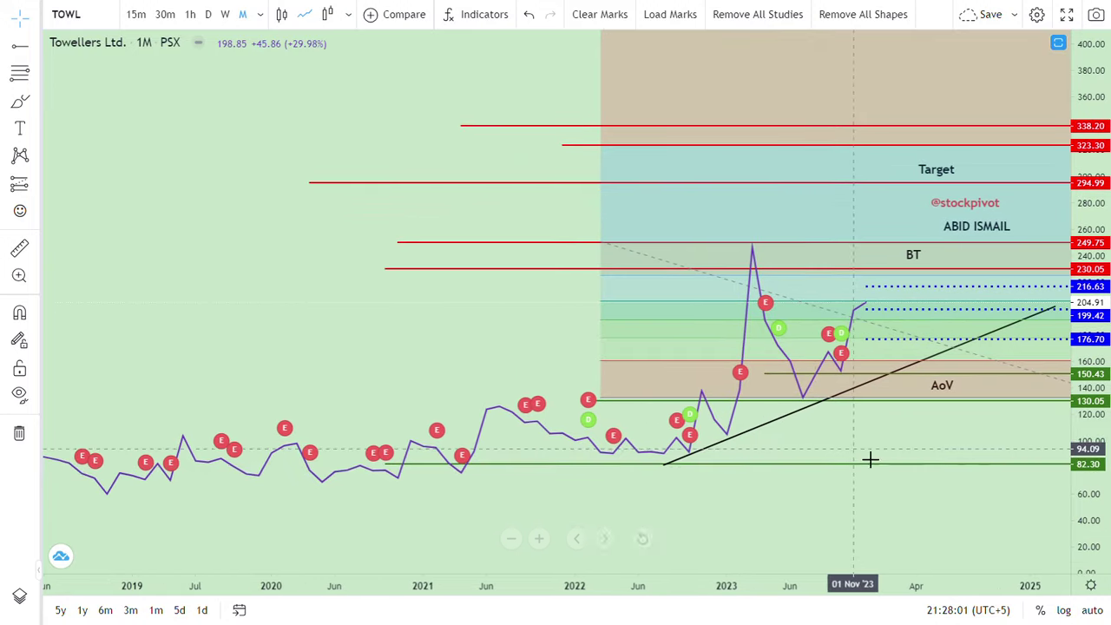
# Switch back to candlesticks and confirm Chart settings so Volume, RSI and MACD panes reappear.
pyautogui.click(283, 16)
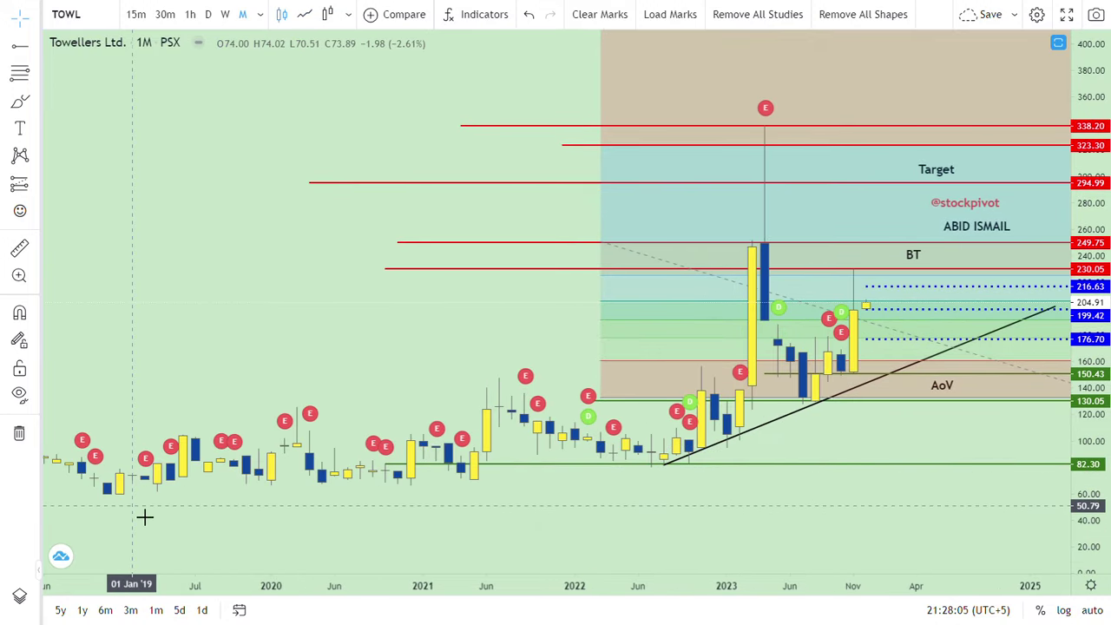
pyautogui.doubleClick(251, 309)
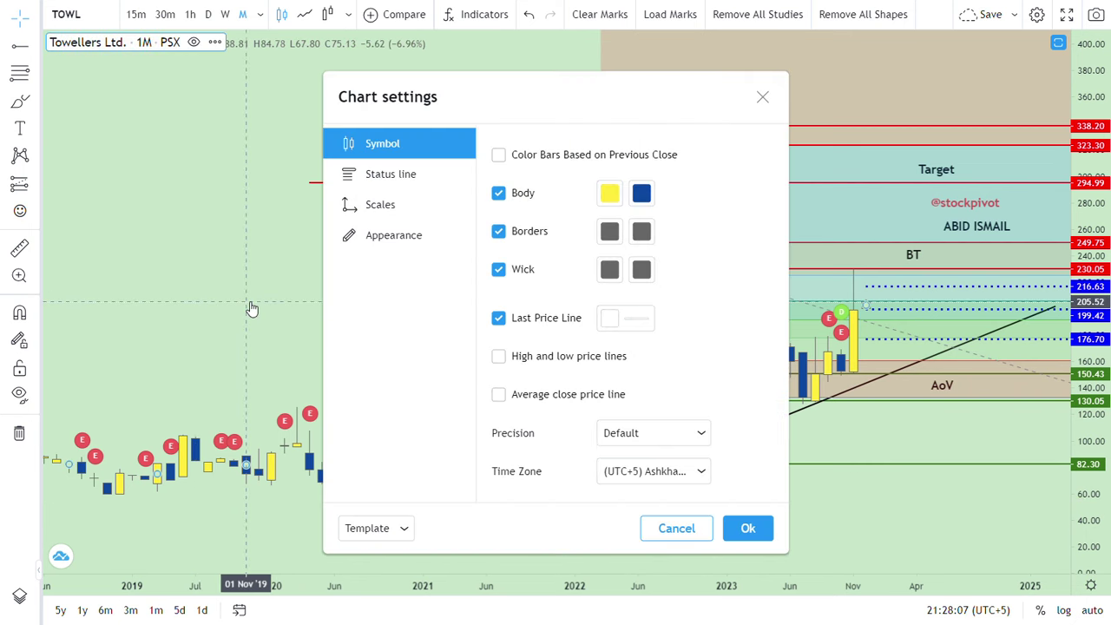
pyautogui.click(739, 520)
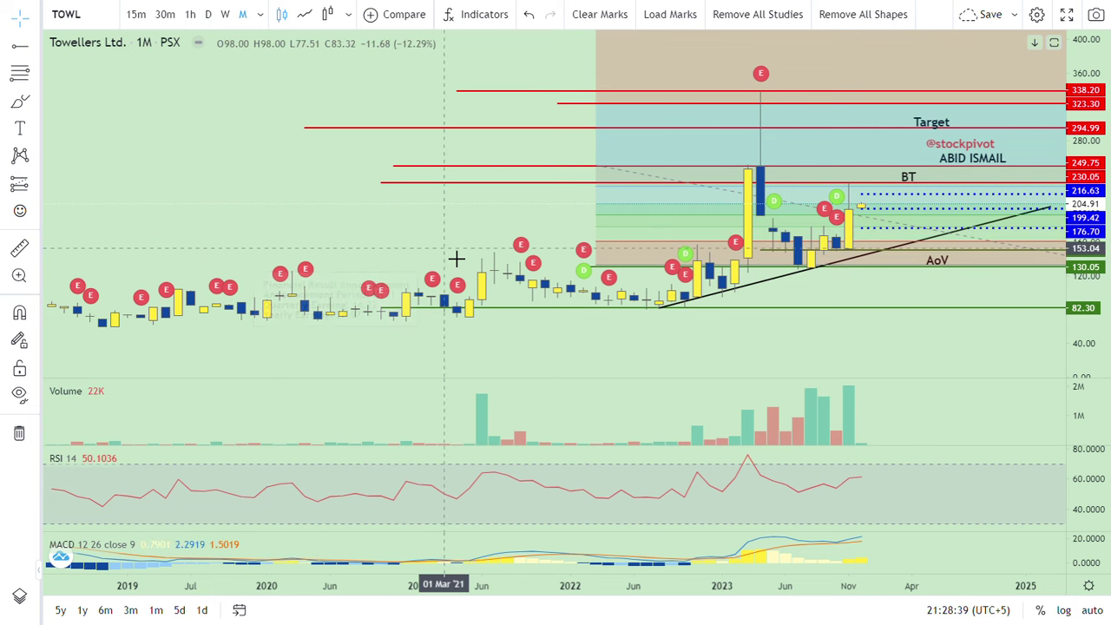
pyautogui.moveTo(444, 257); pyautogui.dragTo(407, 256)
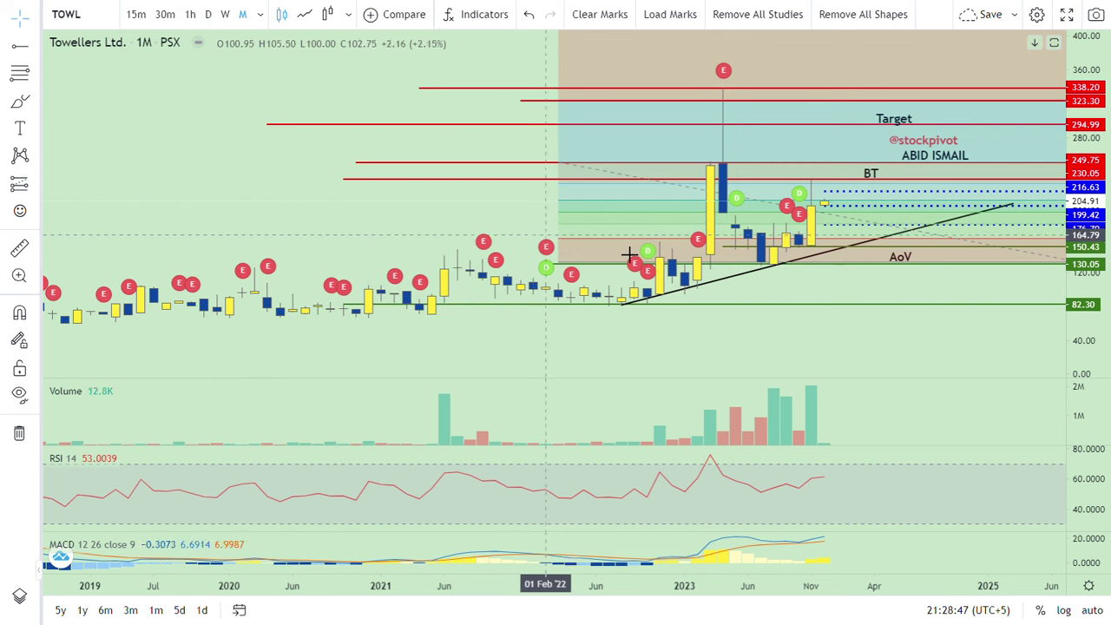
pyautogui.moveTo(850, 303); pyautogui.dragTo(773, 308)
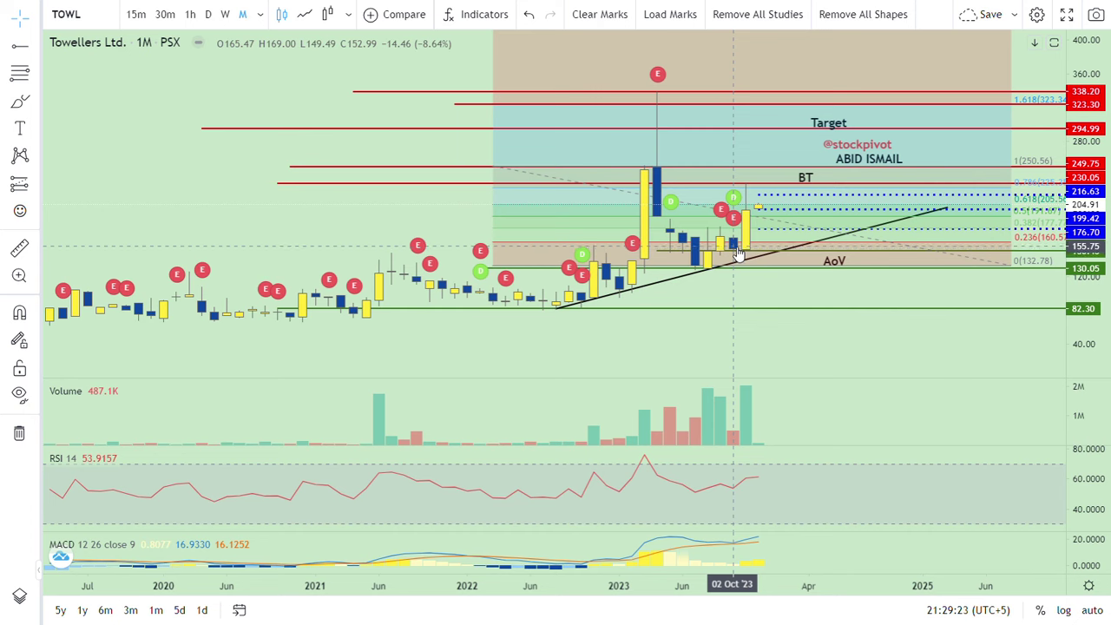
# Maximize the price pane and compress the price scale to reveal Fibonacci levels up to 4.236 (631.69).
pyautogui.doubleClick(872, 306)
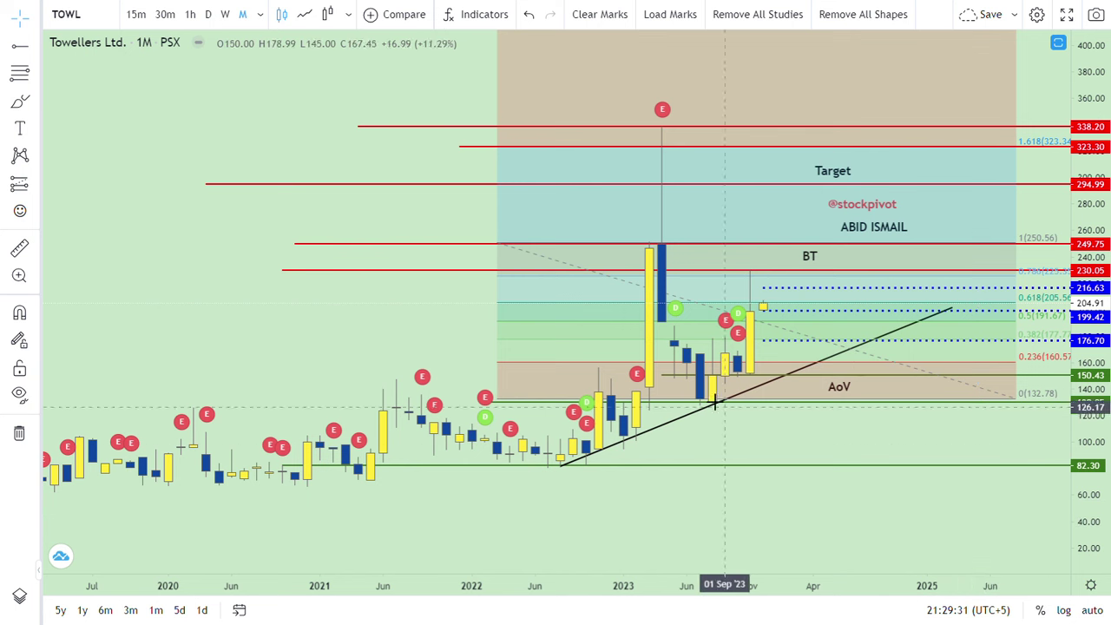
pyautogui.moveTo(1071, 317); pyautogui.dragTo(1101, 406)
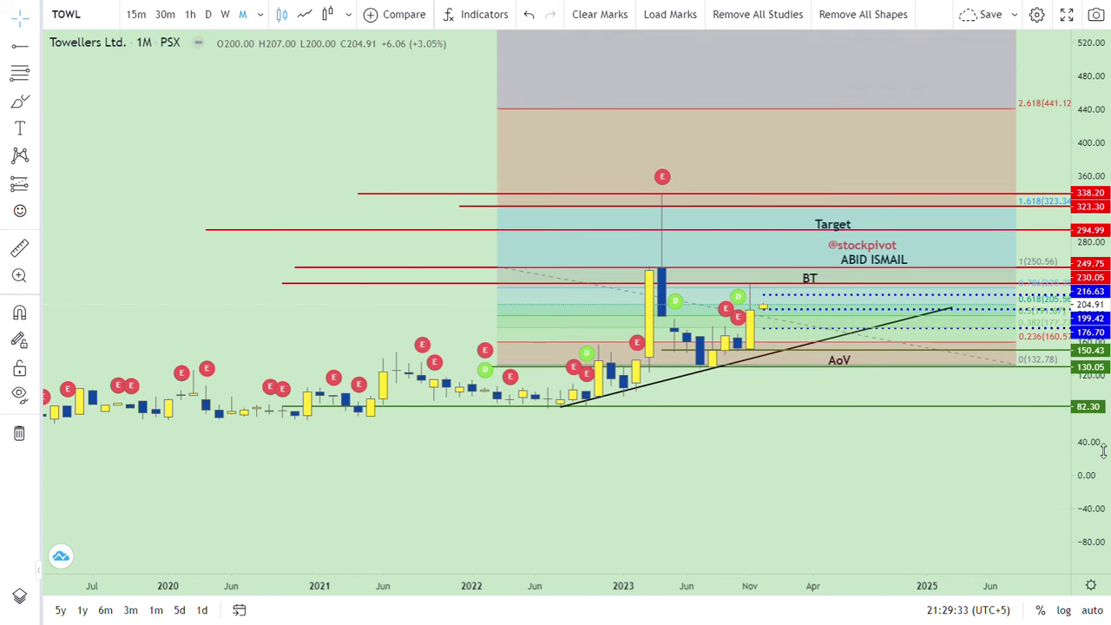
pyautogui.moveTo(1096, 340); pyautogui.dragTo(1099, 374)
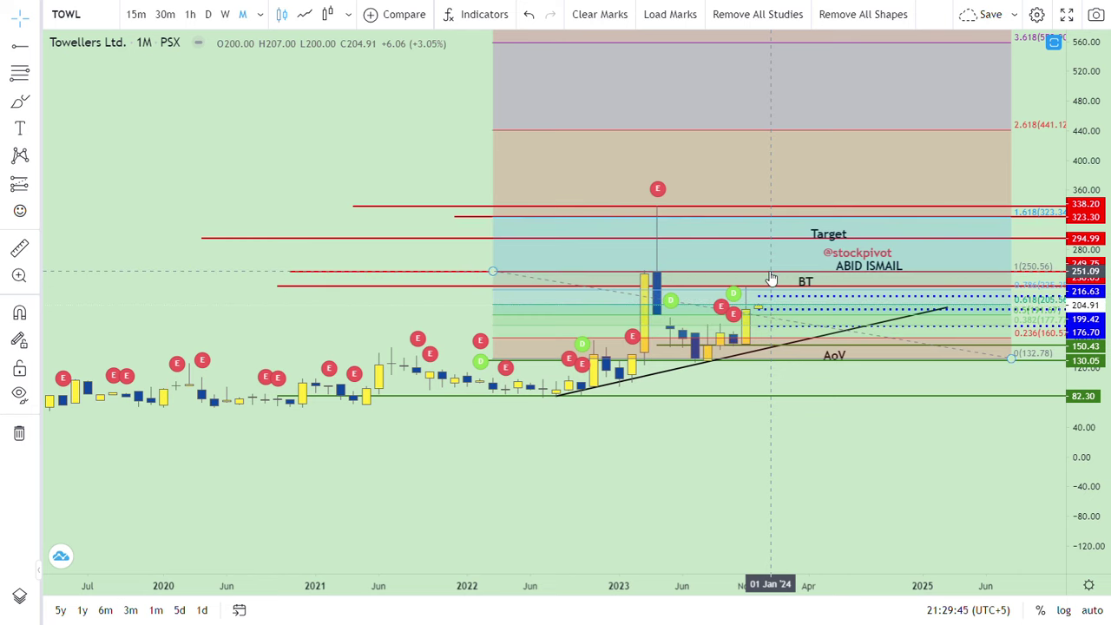
pyautogui.moveTo(419, 217); pyautogui.dragTo(402, 350)
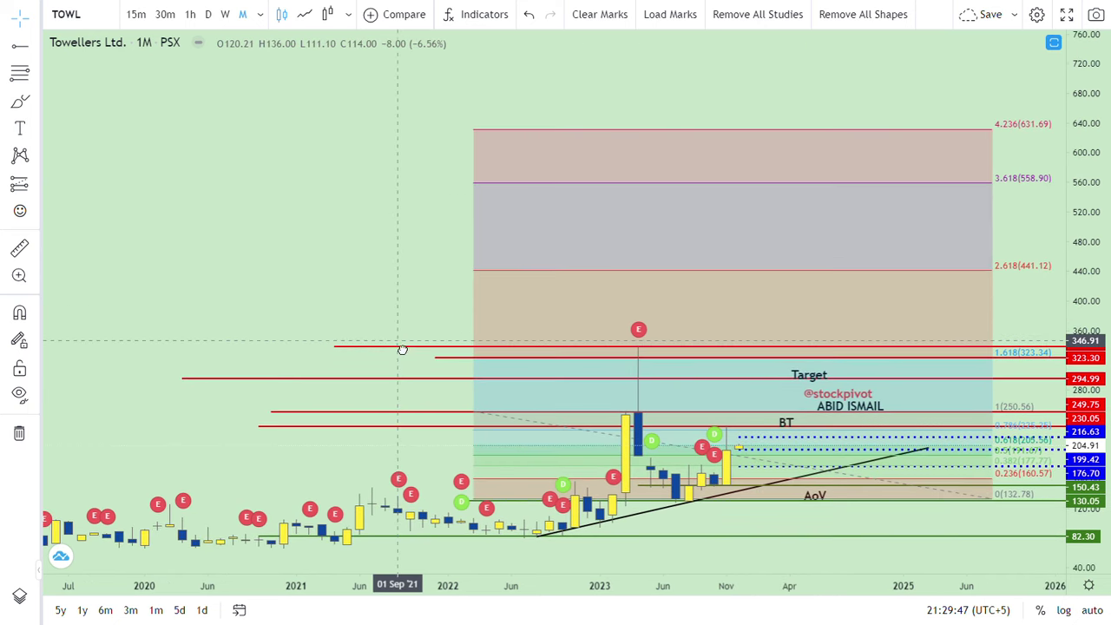
# Mark 440.67 at the Fibonacci 2.618 extension with a red ray, then open symbol search.
pyautogui.click(24, 52)
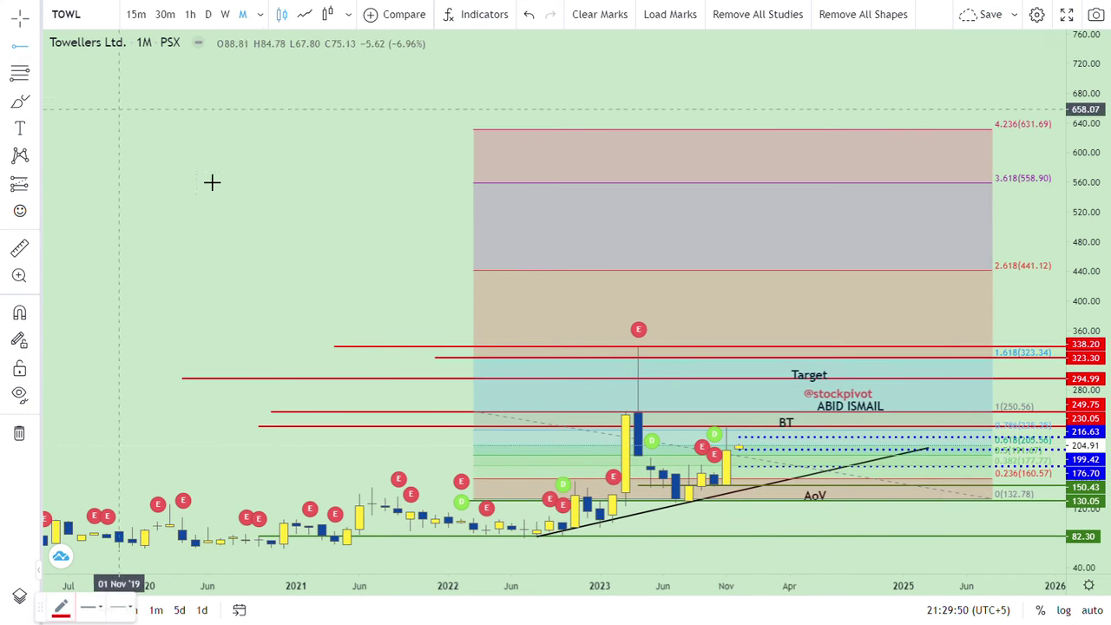
pyautogui.click(309, 279)
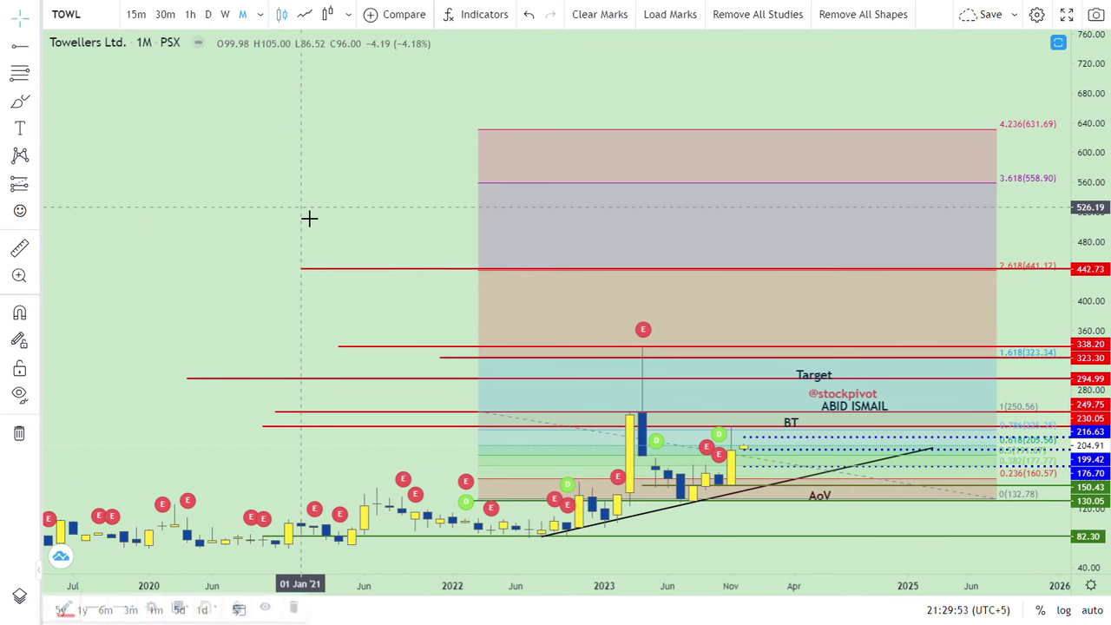
pyautogui.click(301, 270)
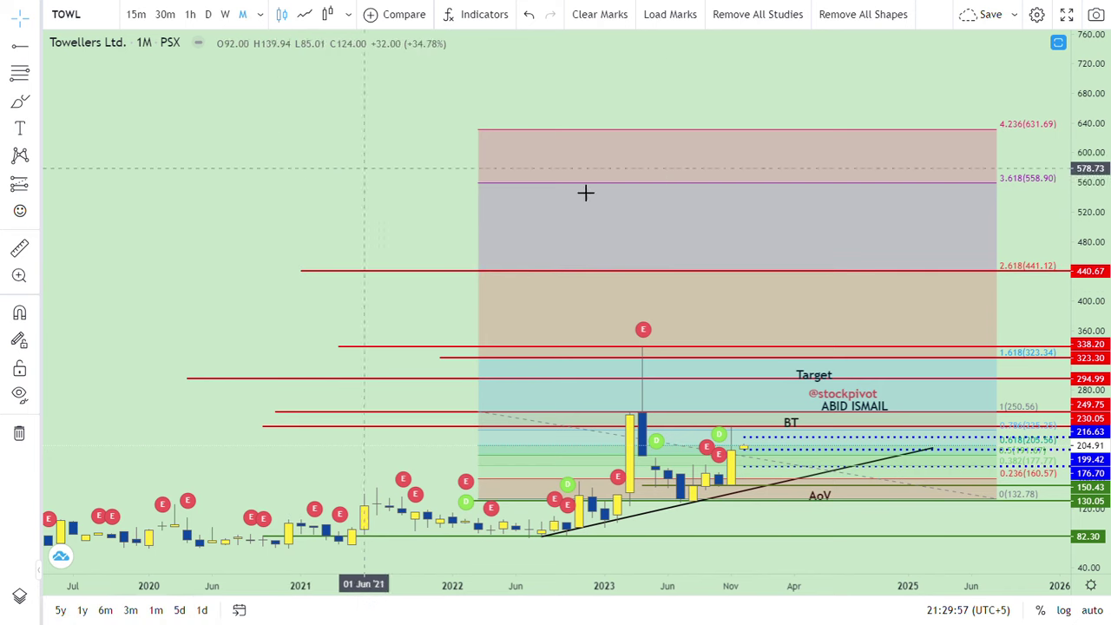
pyautogui.click(95, 23)
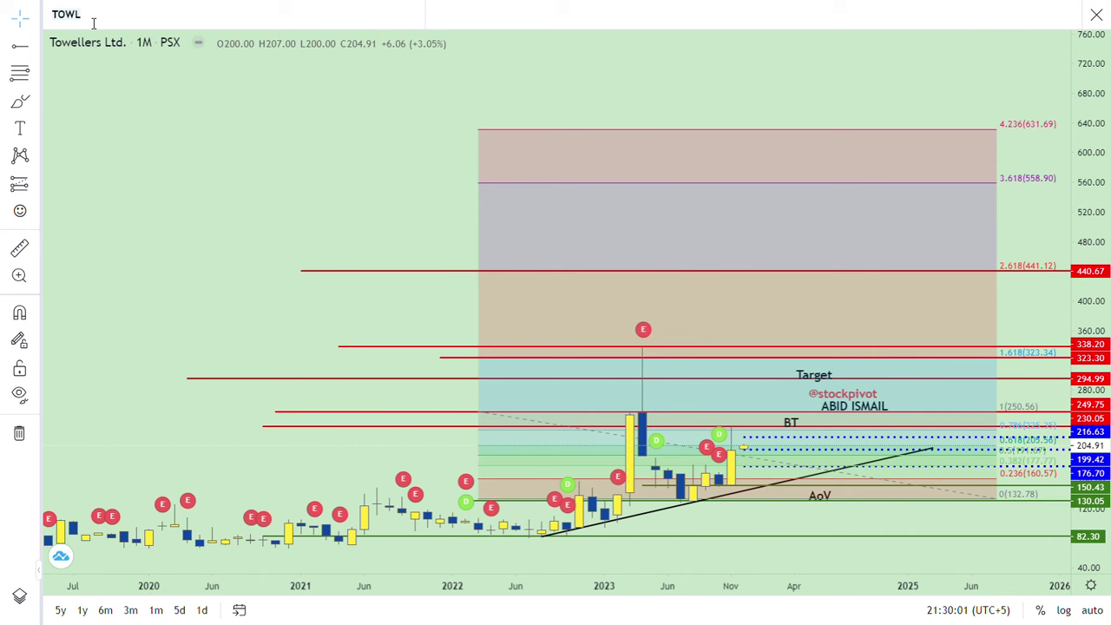
# Search 'UNITY' and load Unity Foods Ltd. onto the monthly chart.
pyautogui.write('un')
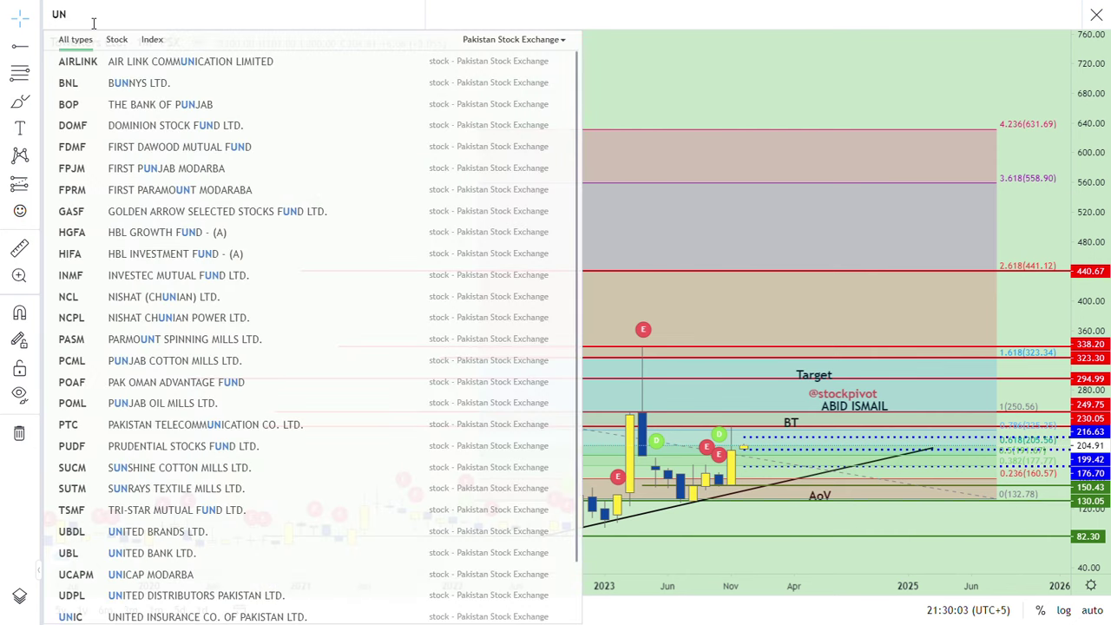
pyautogui.write('ITY')
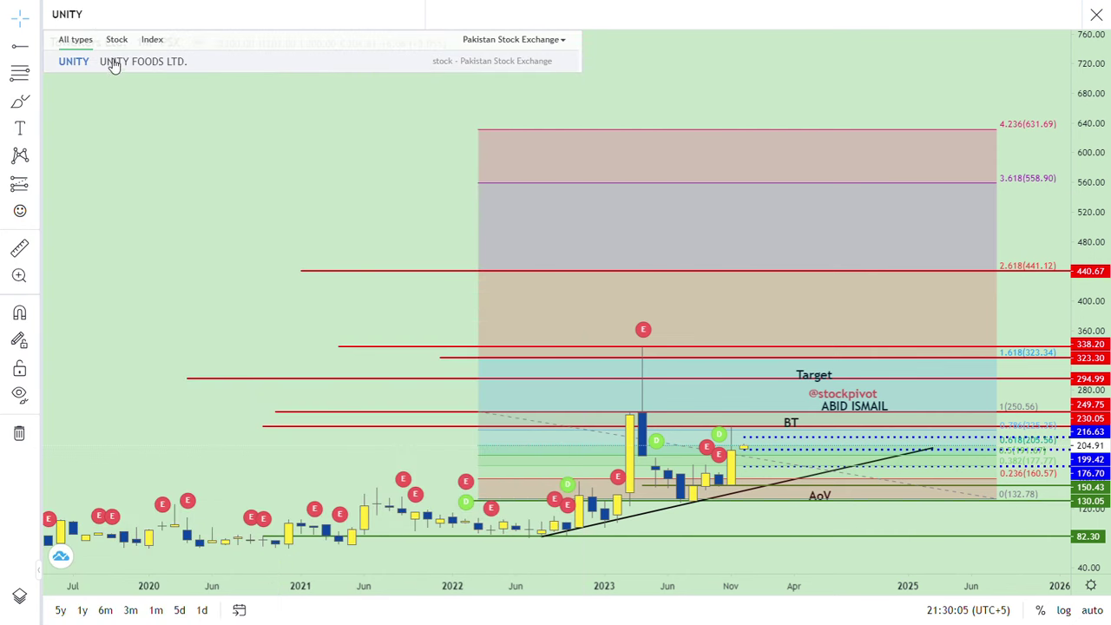
pyautogui.click(113, 66)
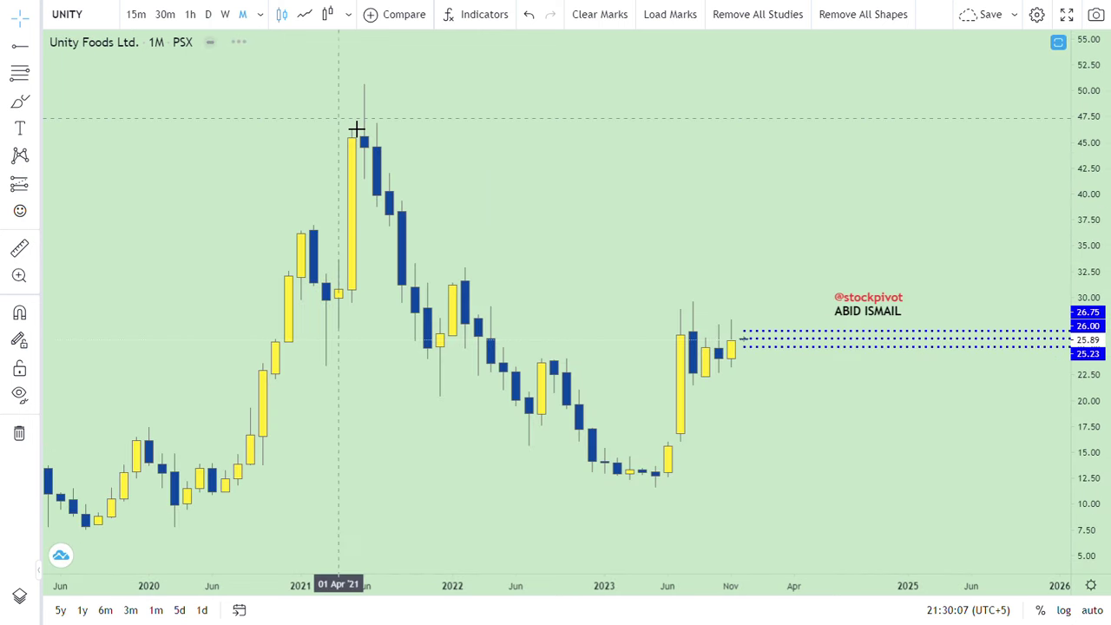
pyautogui.moveTo(768, 166)
pyautogui.mouseDown()
pyautogui.moveTo(845, 156)
pyautogui.moveTo(746, 179)
pyautogui.mouseUp()
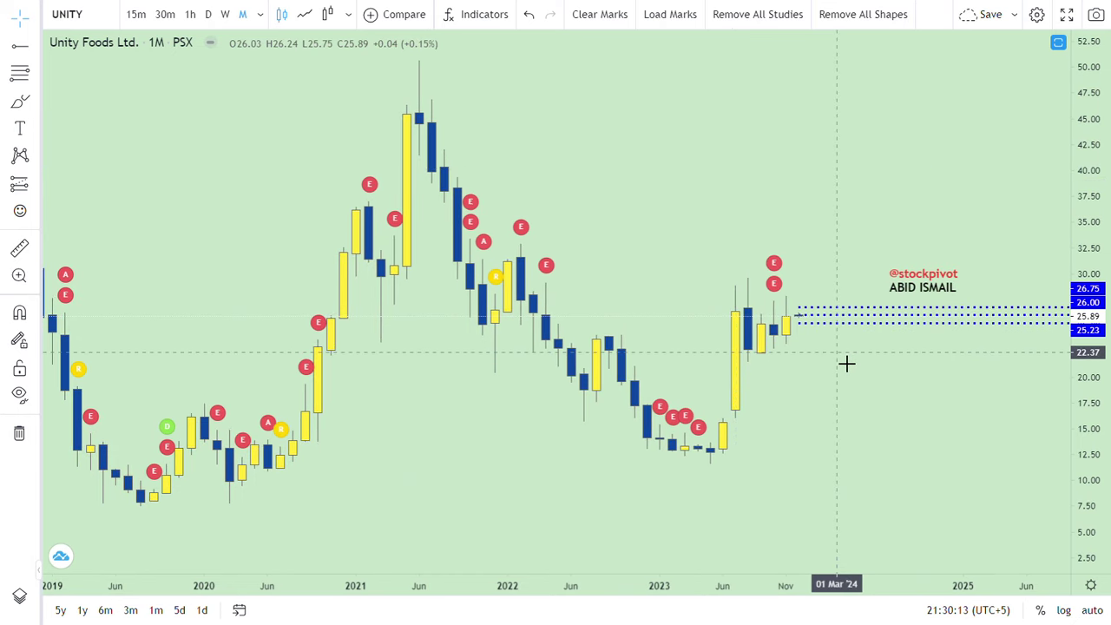
# Draw a red horizontal ray at 22.30 from the March 2023 candle and stretch the price scale.
pyautogui.click(21, 48)
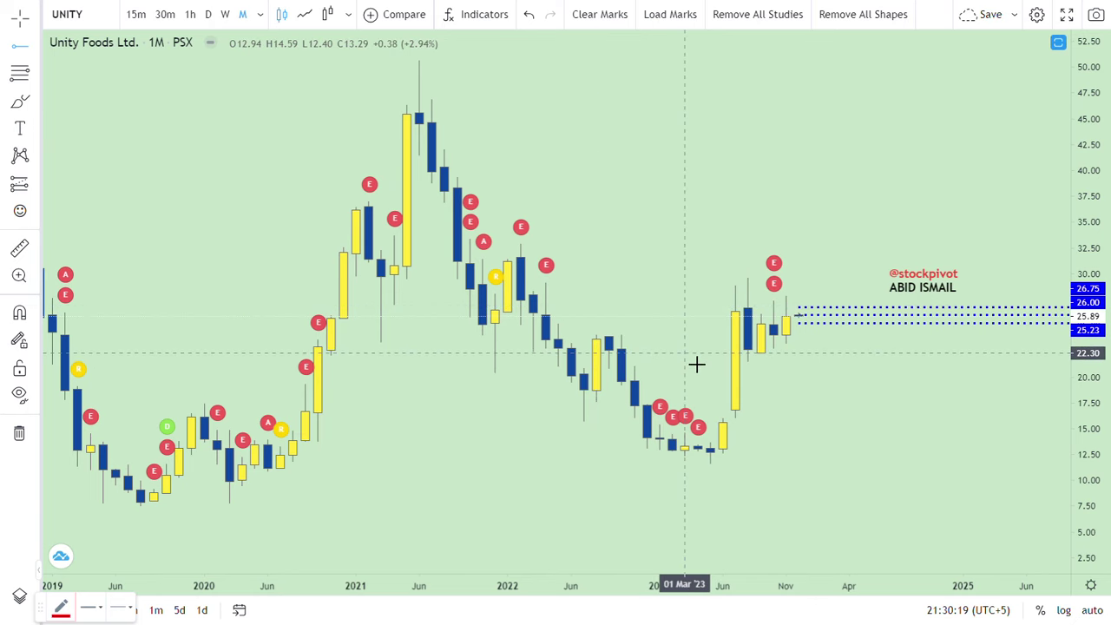
pyautogui.click(685, 353)
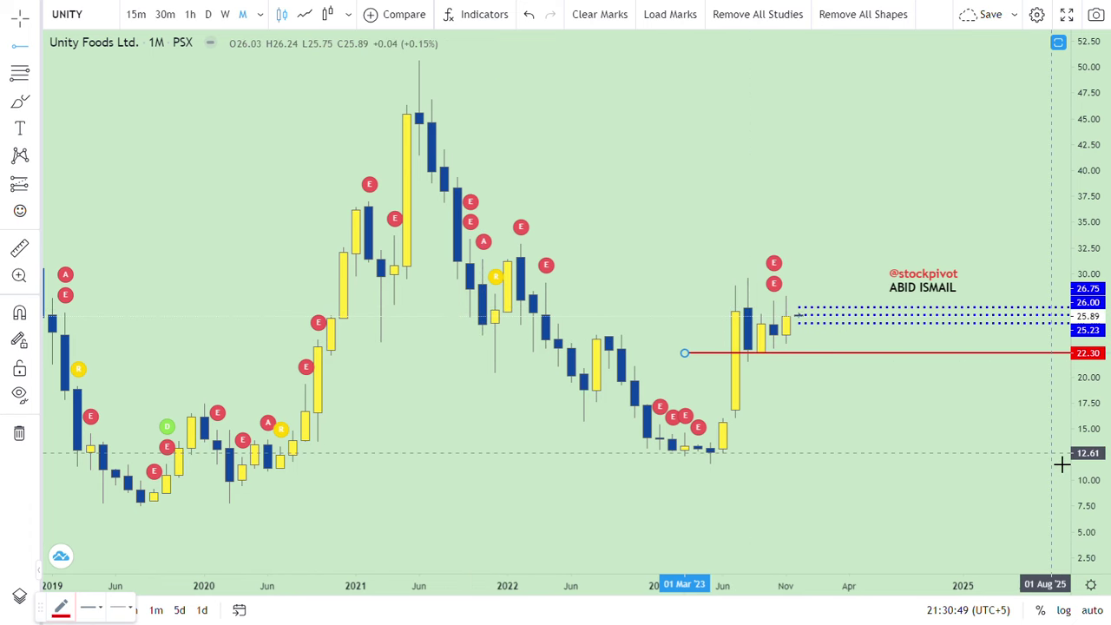
pyautogui.moveTo(1106, 469); pyautogui.dragTo(1106, 425)
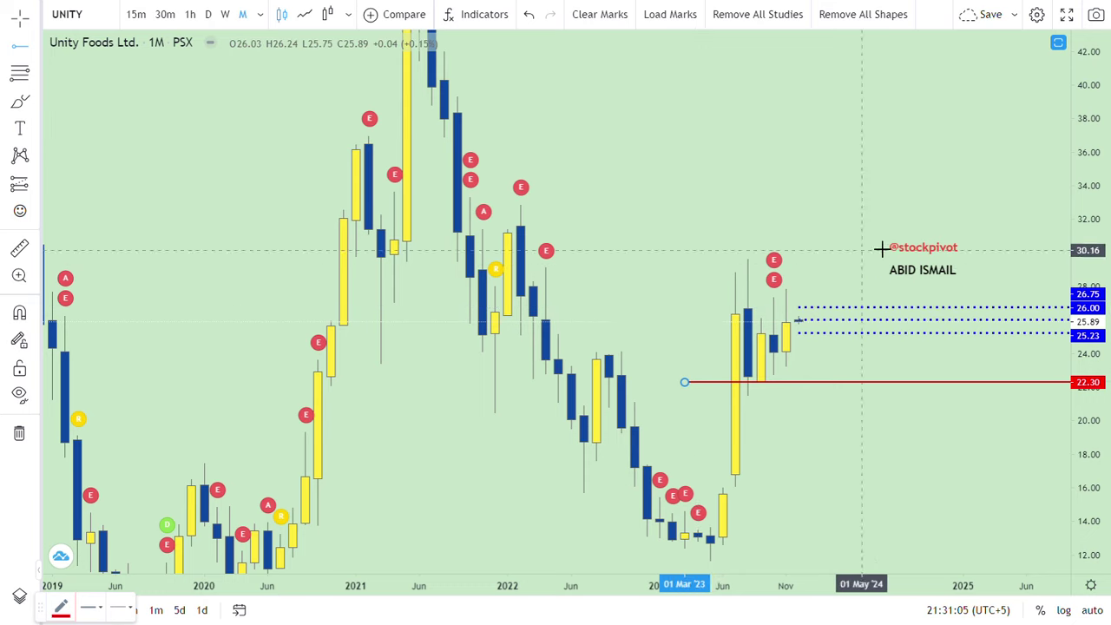
# Place a red horizontal ray at 33.27 and move its start to the January 2021 candle.
pyautogui.click(837, 202)
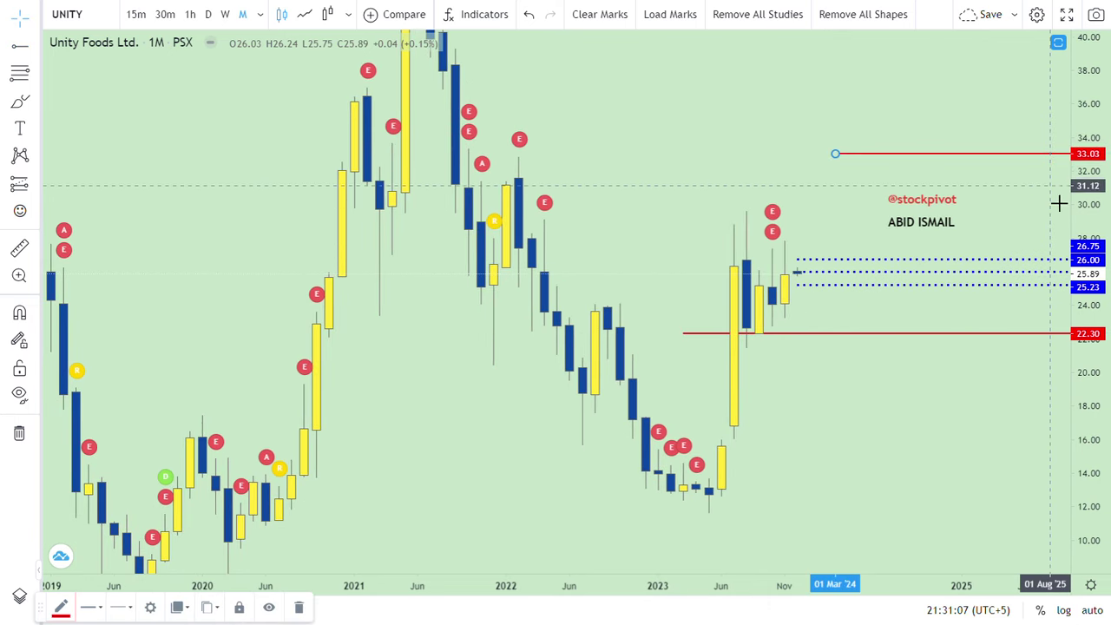
pyautogui.moveTo(1085, 208); pyautogui.dragTo(1109, 343)
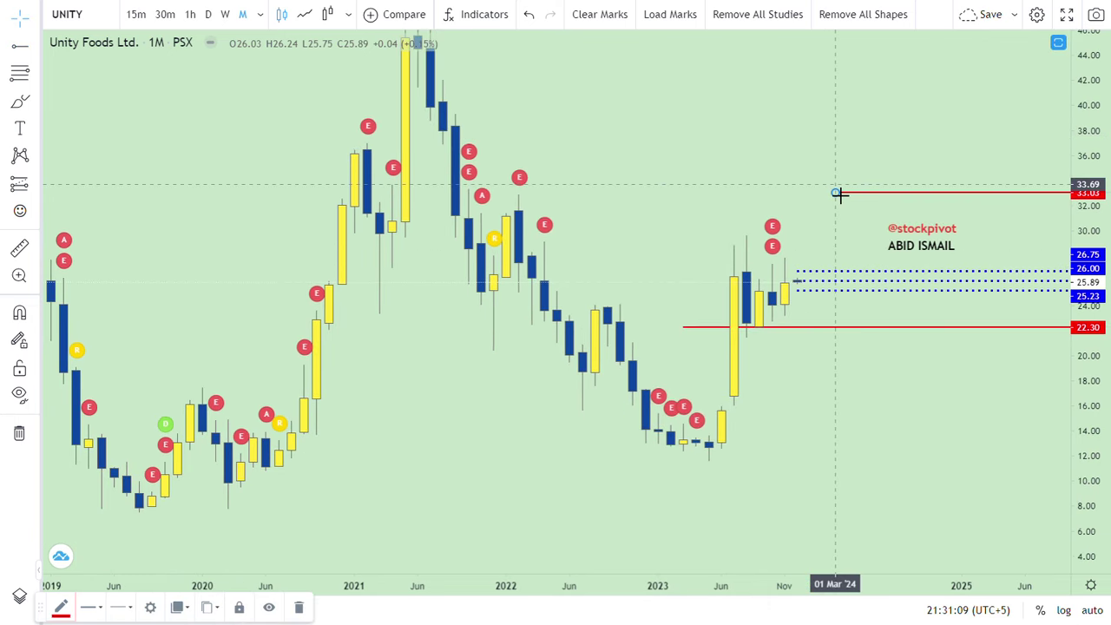
pyautogui.moveTo(835, 191); pyautogui.dragTo(810, 195)
pyautogui.moveTo(444, 201); pyautogui.dragTo(397, 196)
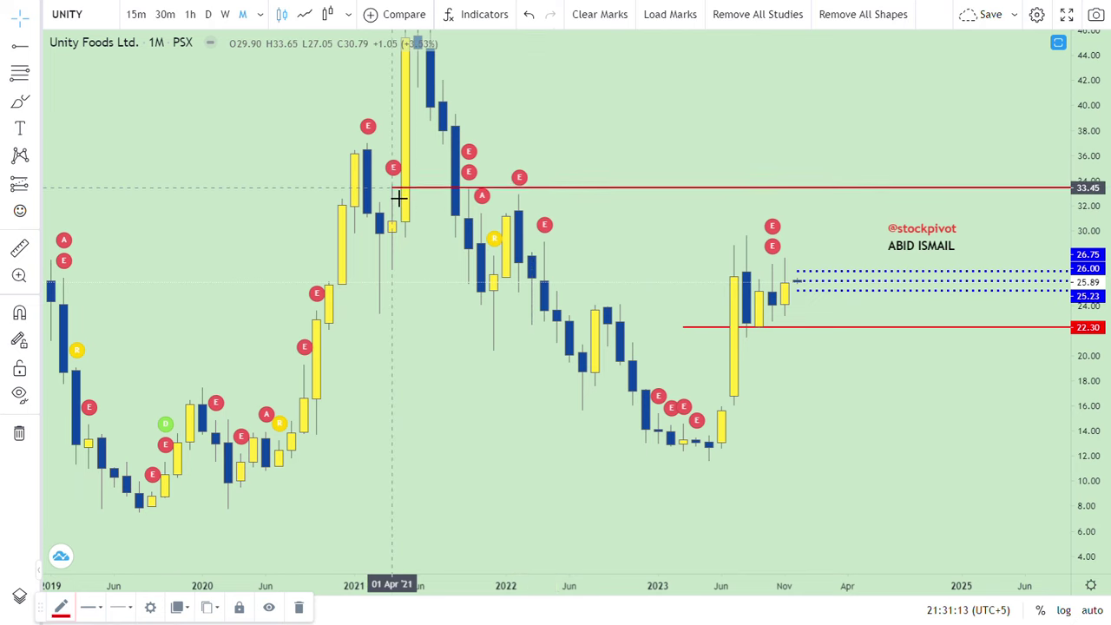
pyautogui.click(782, 162)
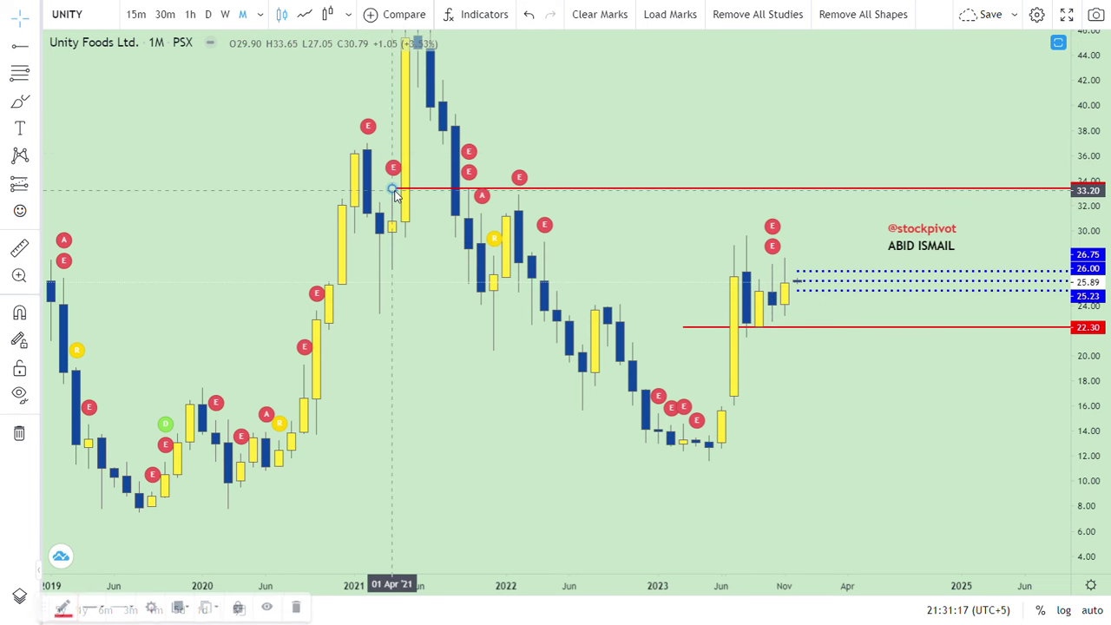
pyautogui.moveTo(396, 187); pyautogui.dragTo(362, 190)
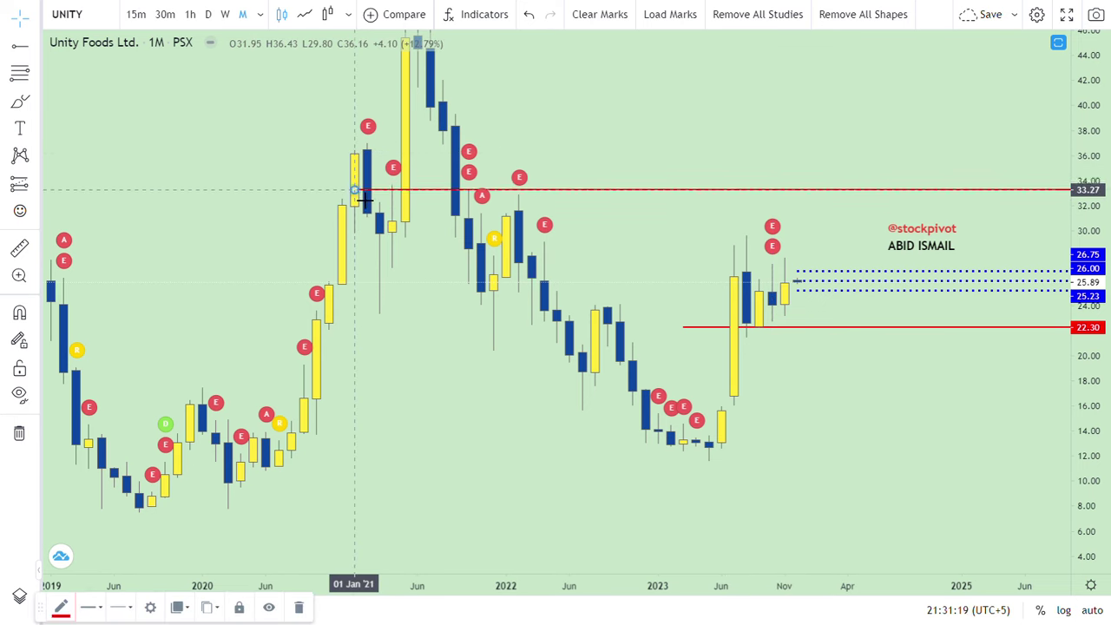
pyautogui.click(617, 179)
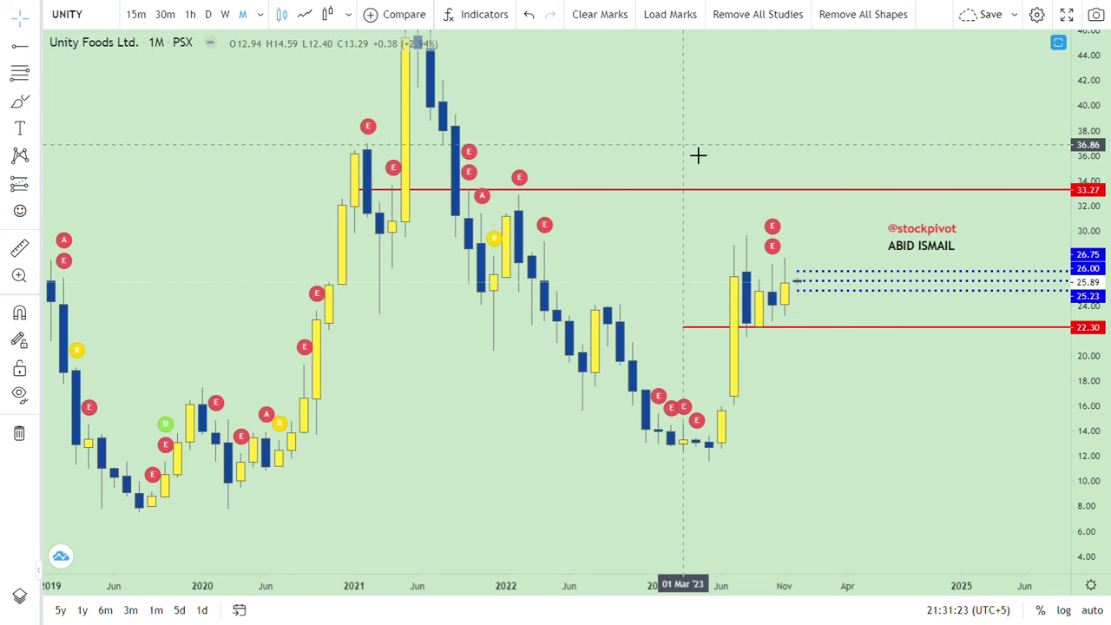
pyautogui.moveTo(717, 170); pyautogui.dragTo(739, 181)
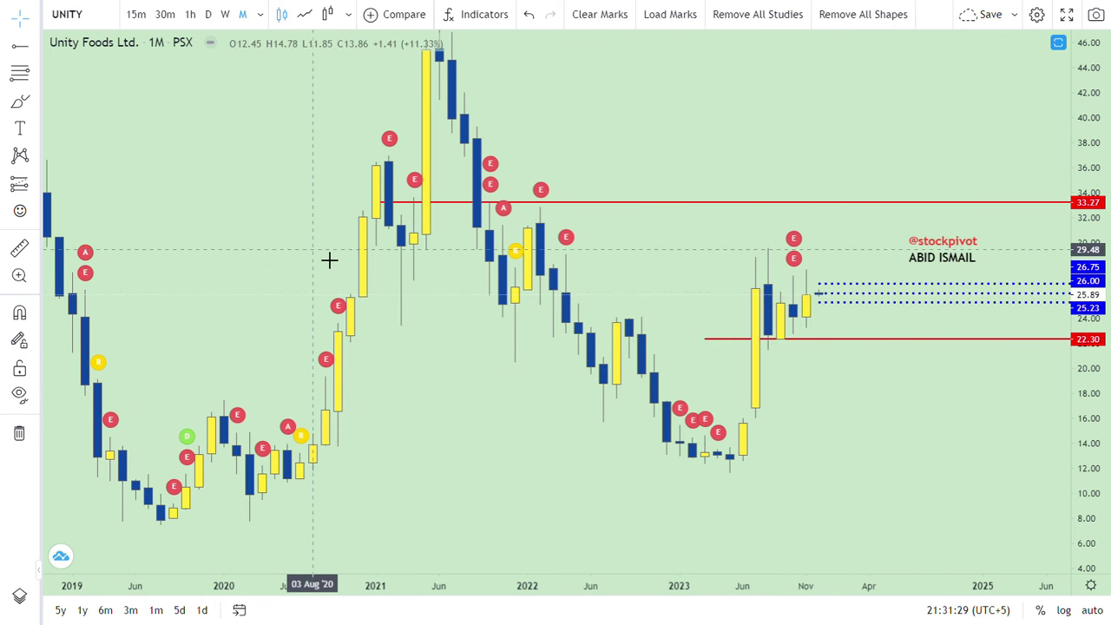
pyautogui.moveTo(330, 260); pyautogui.dragTo(368, 236)
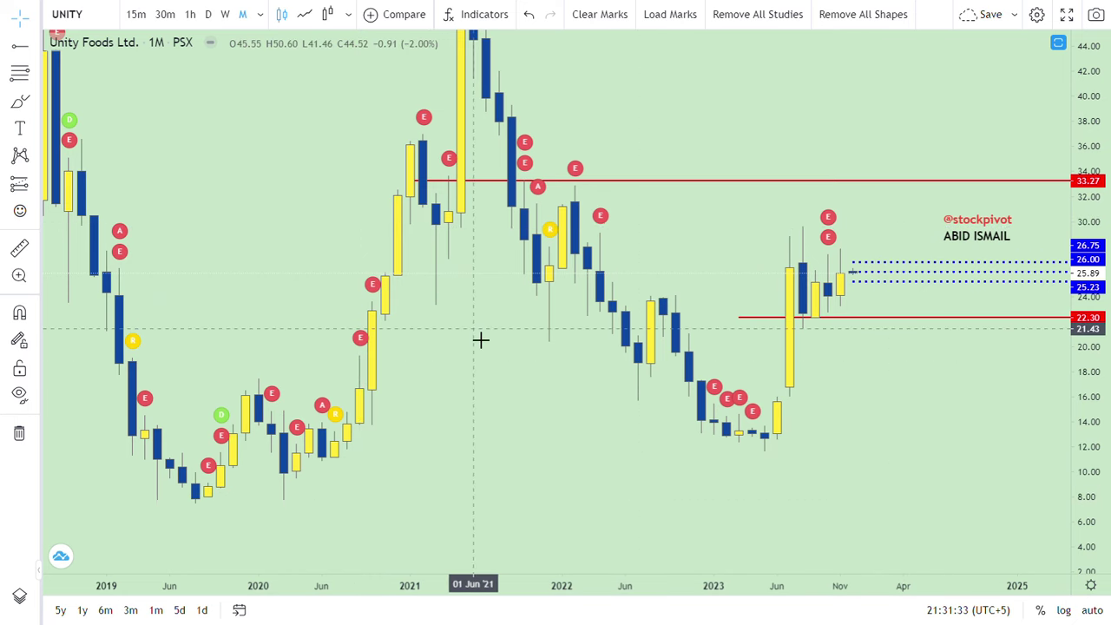
pyautogui.moveTo(837, 221)
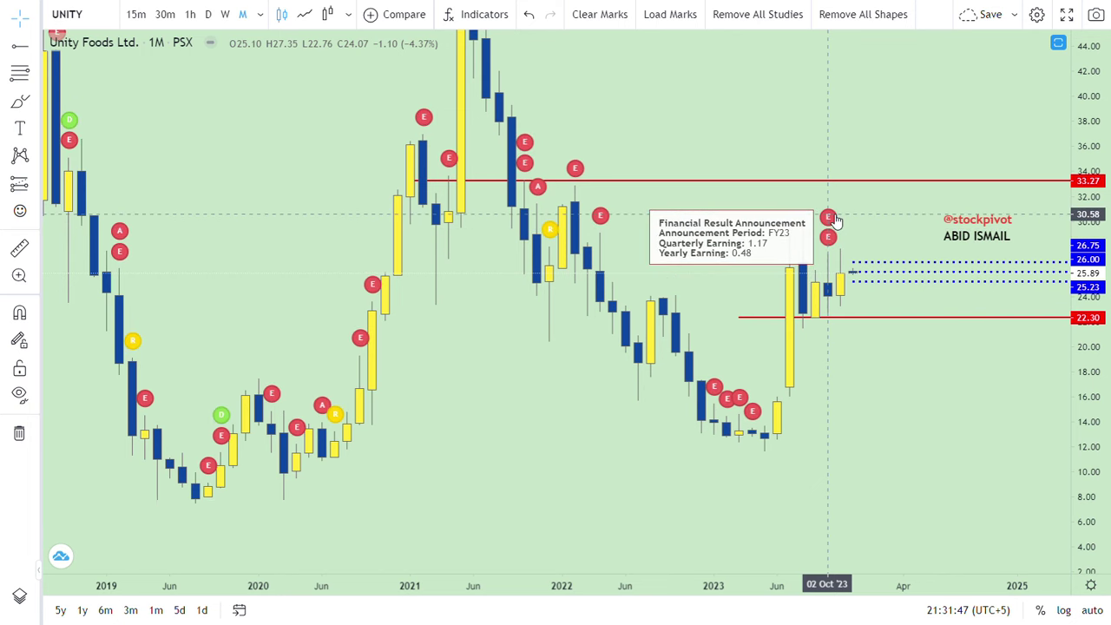
pyautogui.moveTo(578, 532)
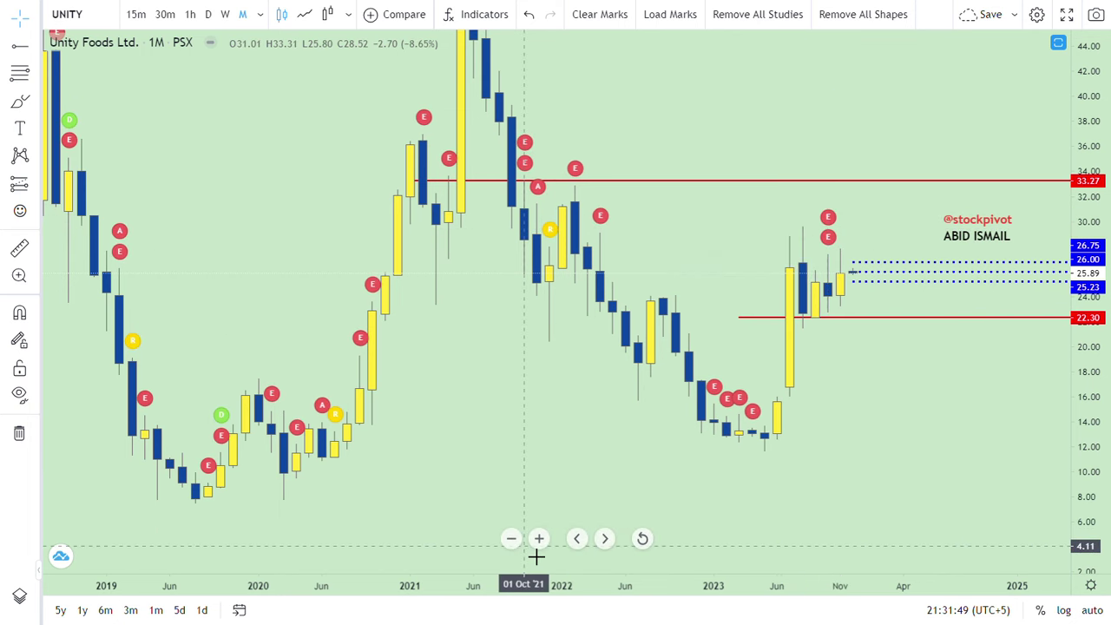
pyautogui.click(538, 538)
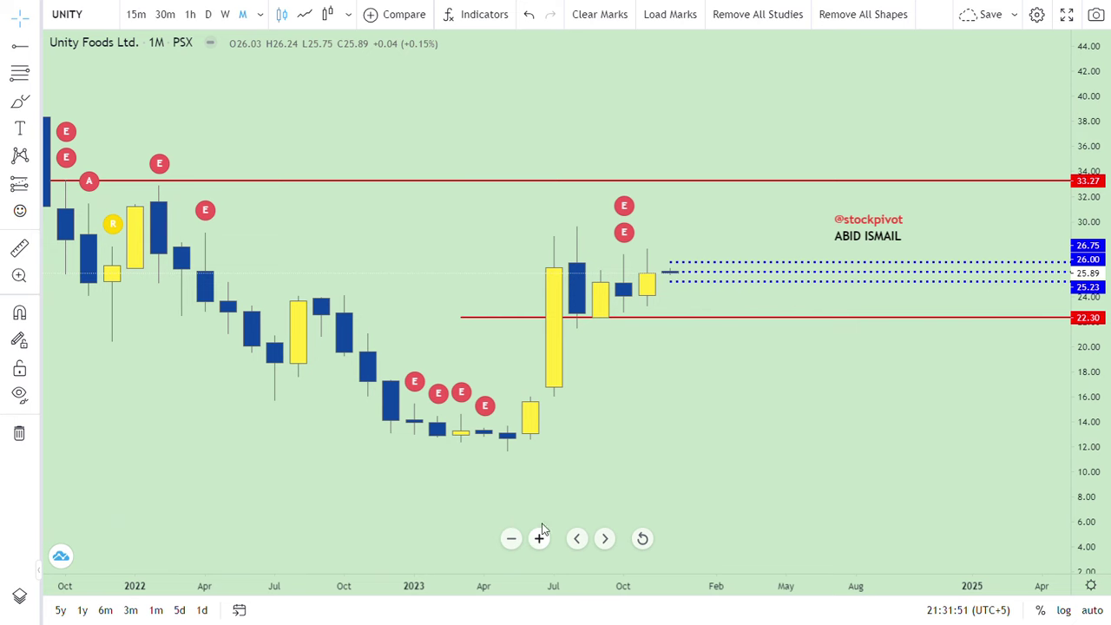
pyautogui.moveTo(627, 208)
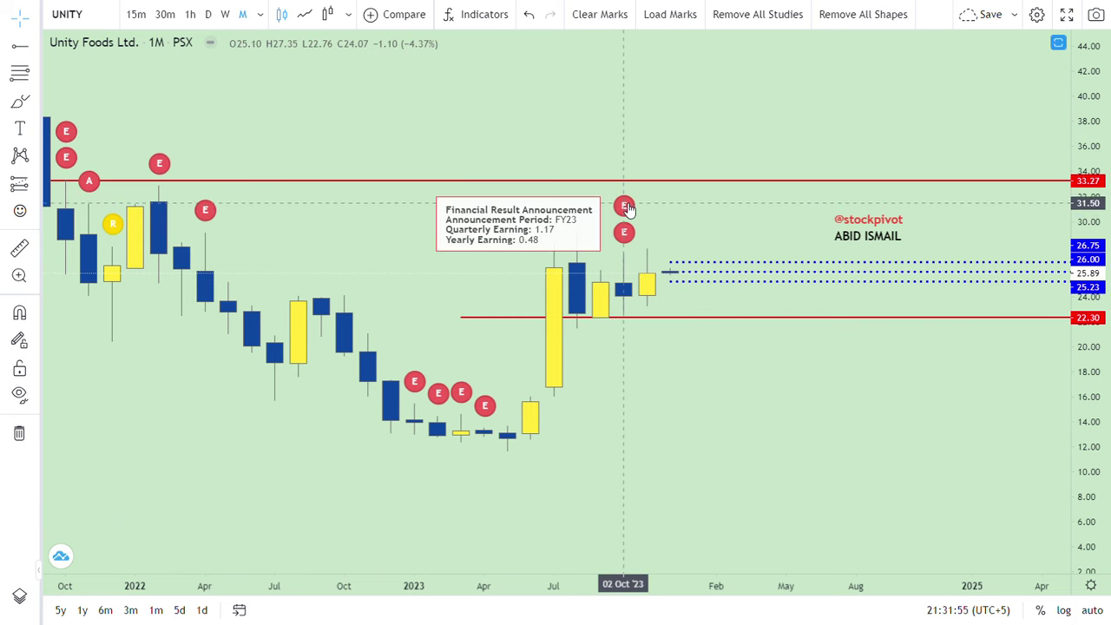
pyautogui.moveTo(626, 231)
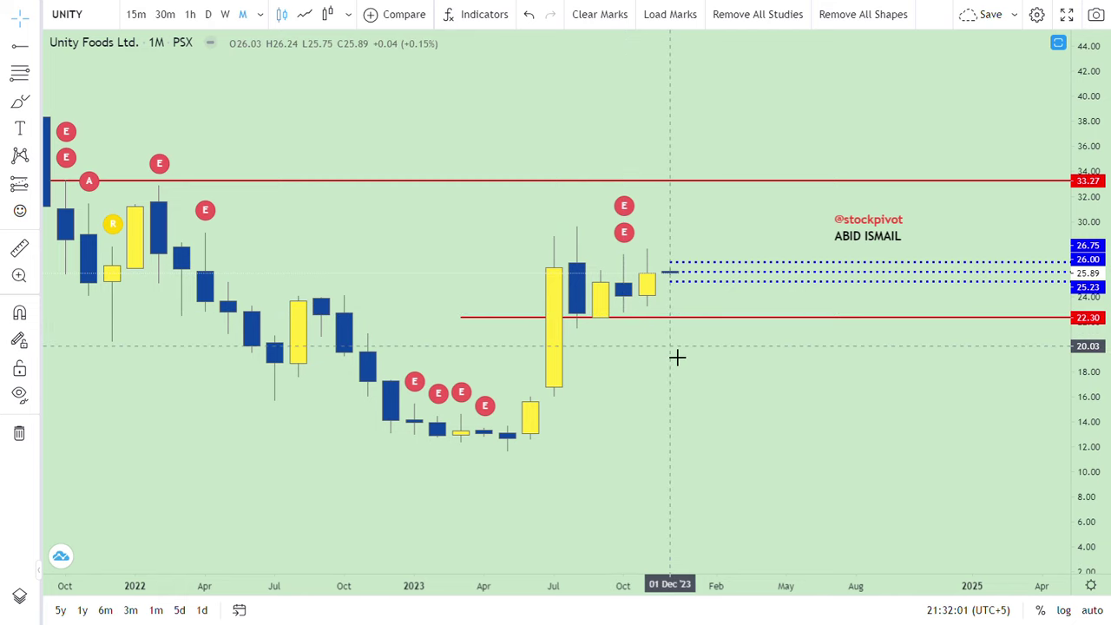
pyautogui.hscroll(-5, 781, 339)
pyautogui.hscroll(-5, 472, 228)
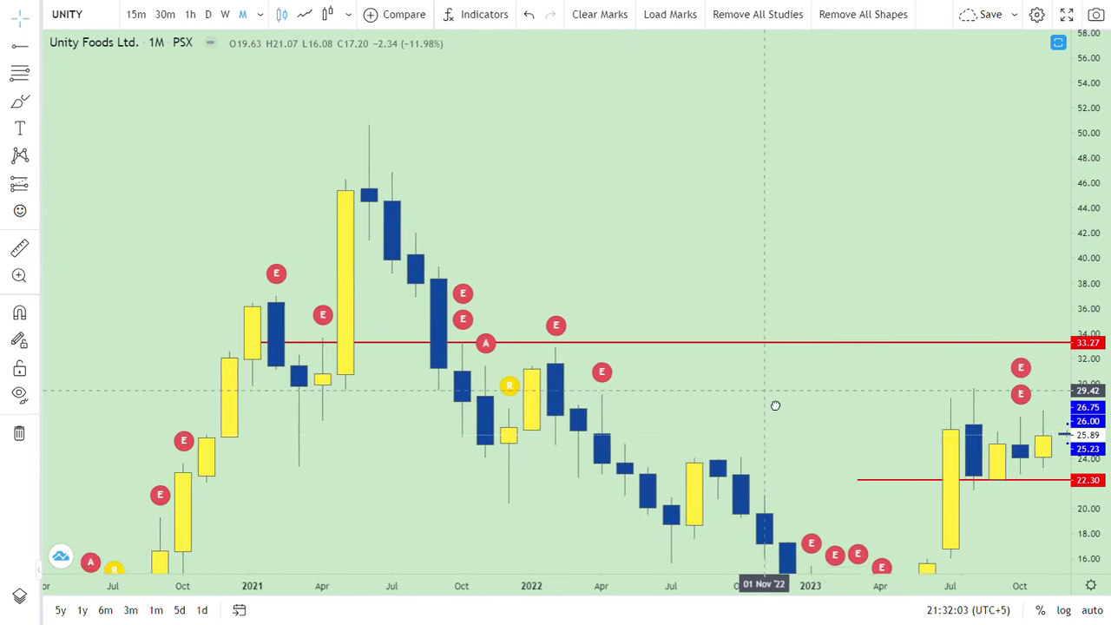
pyautogui.hscroll(-5, 578, 223)
pyautogui.hscroll(-10, 482, 401)
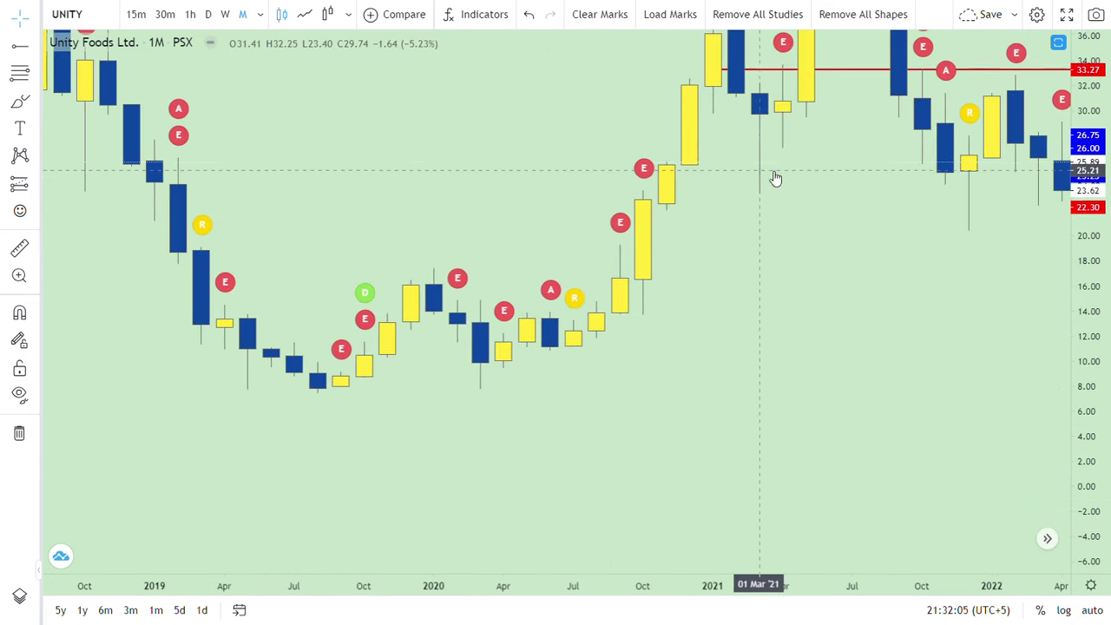
pyautogui.moveTo(366, 296)
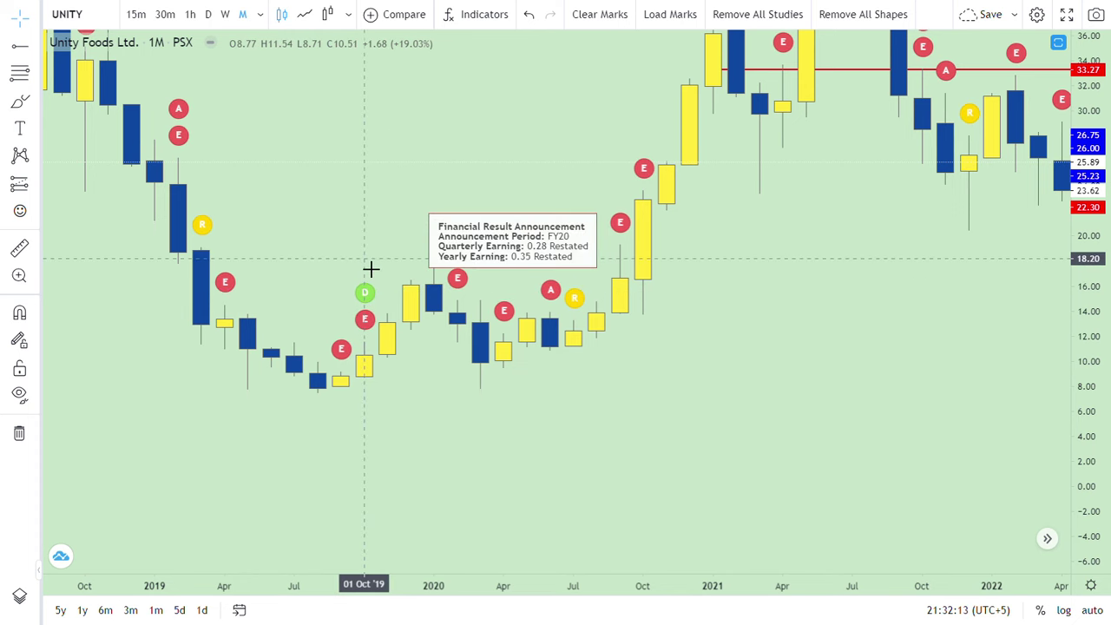
pyautogui.moveTo(780, 302); pyautogui.dragTo(688, 347)
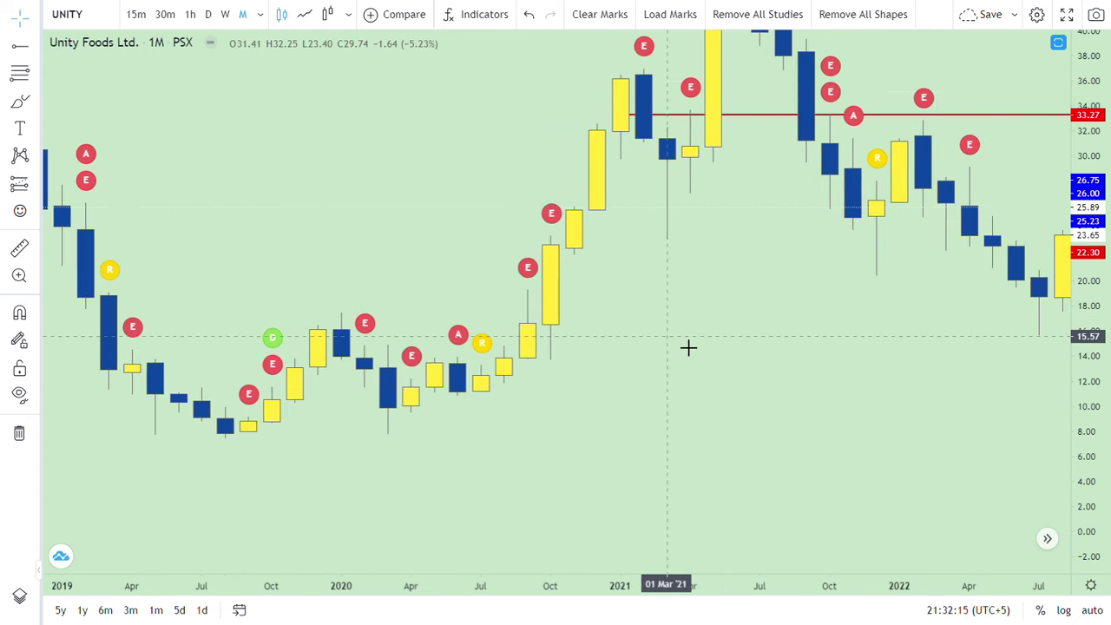
pyautogui.moveTo(555, 225)
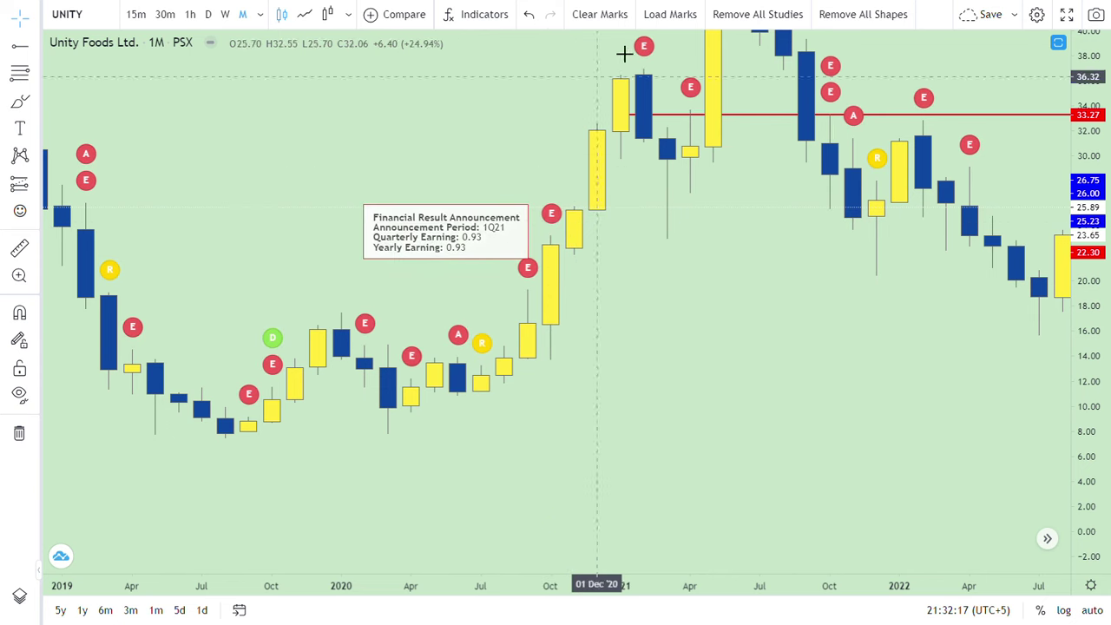
pyautogui.moveTo(646, 50)
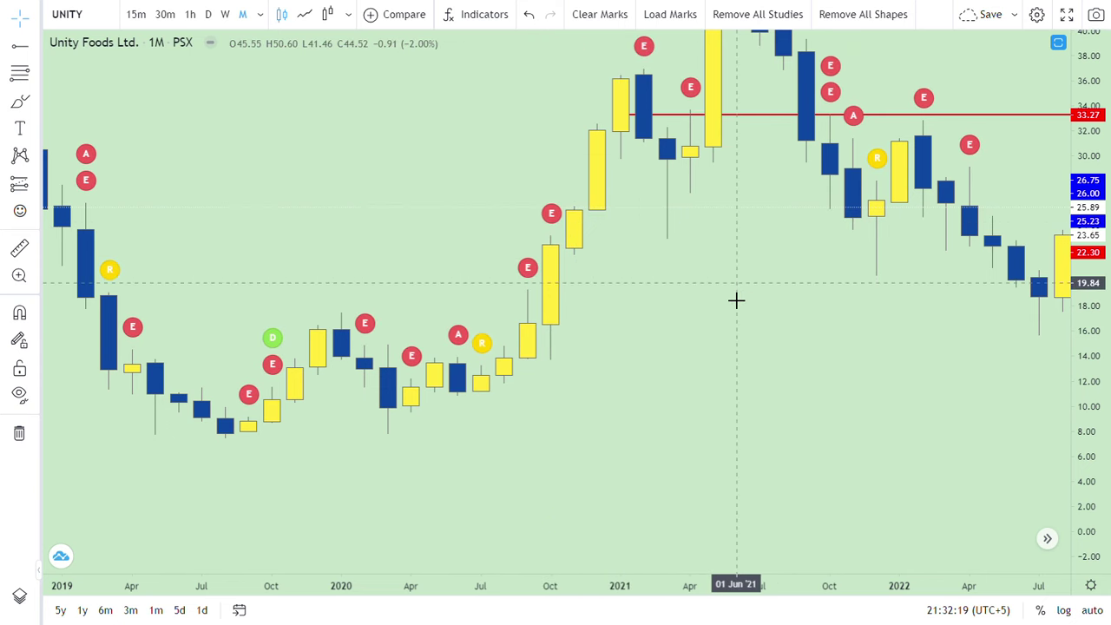
pyautogui.moveTo(737, 300); pyautogui.dragTo(503, 471)
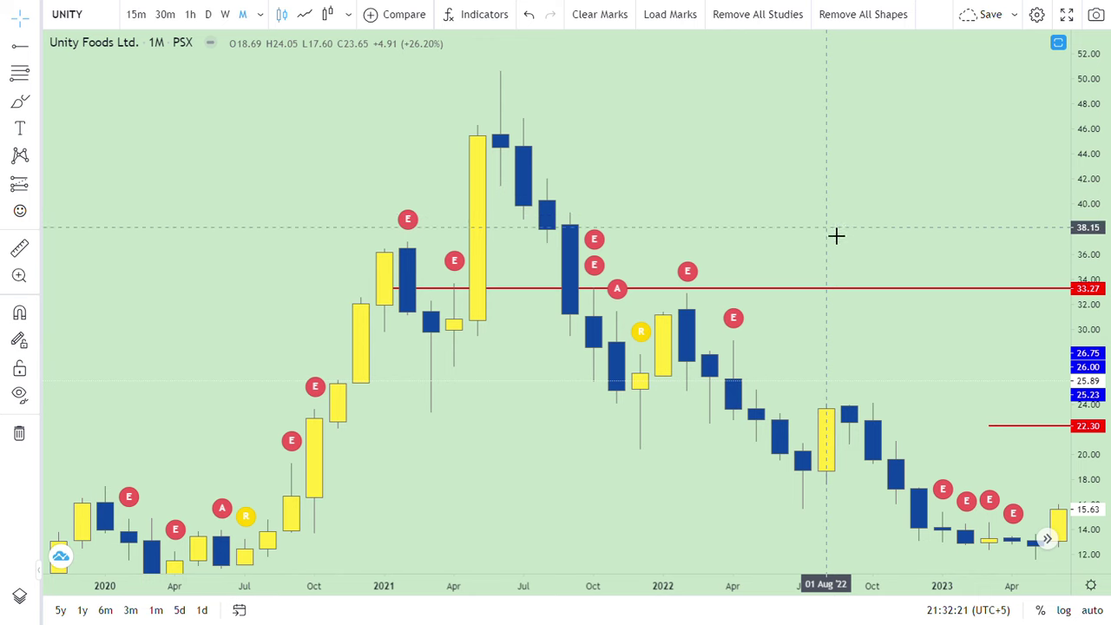
pyautogui.moveTo(836, 235); pyautogui.dragTo(761, 136)
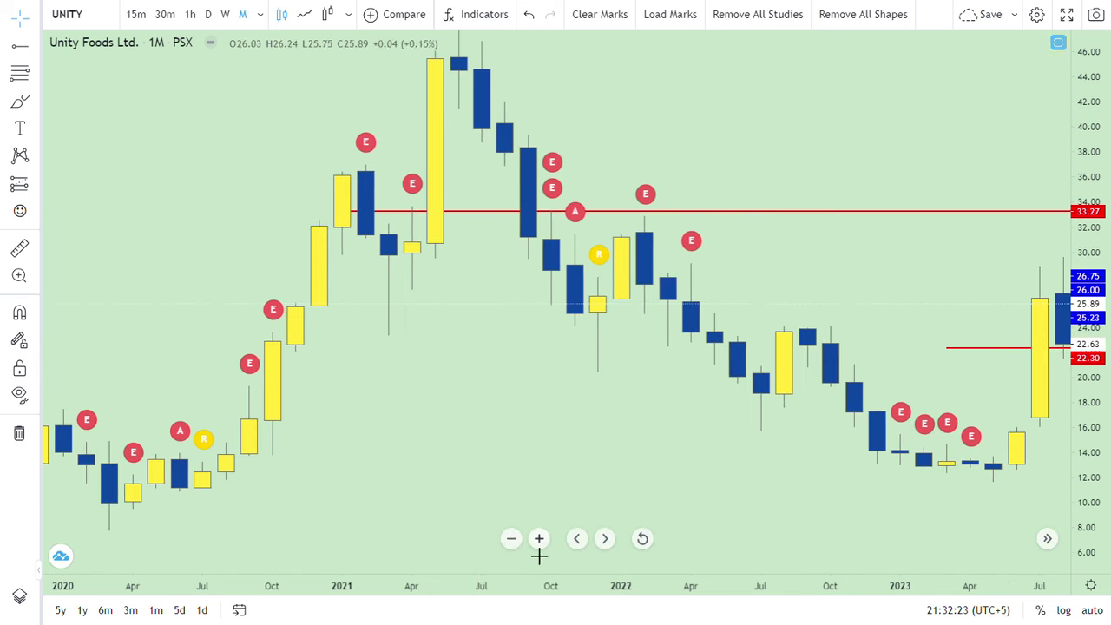
pyautogui.click(511, 538)
pyautogui.click(511, 538)
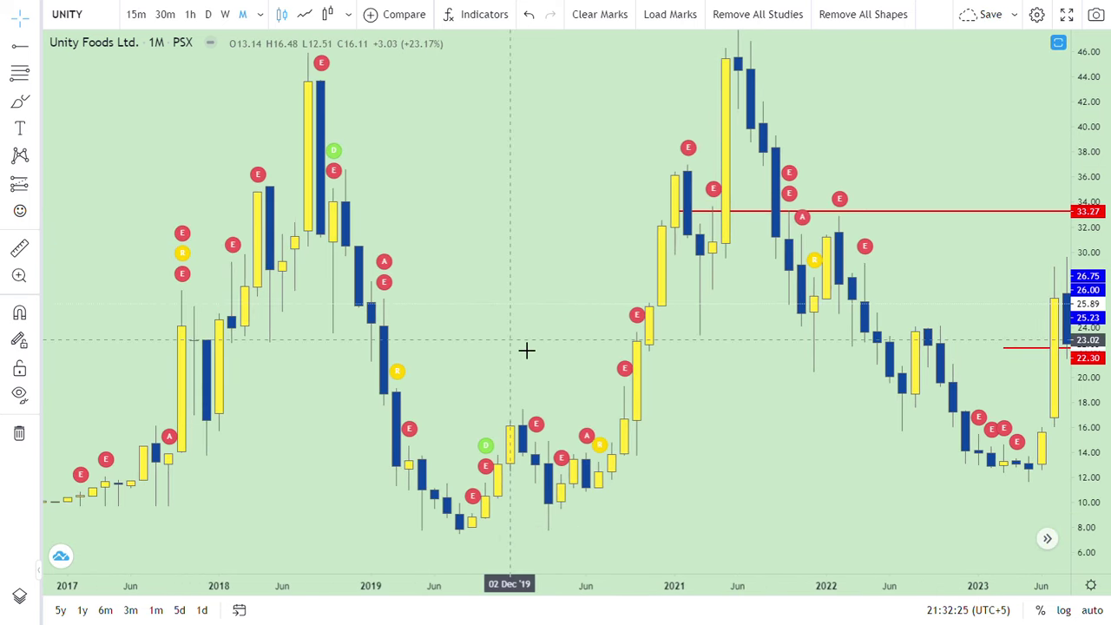
pyautogui.moveTo(525, 350); pyautogui.dragTo(437, 272)
pyautogui.moveTo(860, 385); pyautogui.dragTo(660, 380)
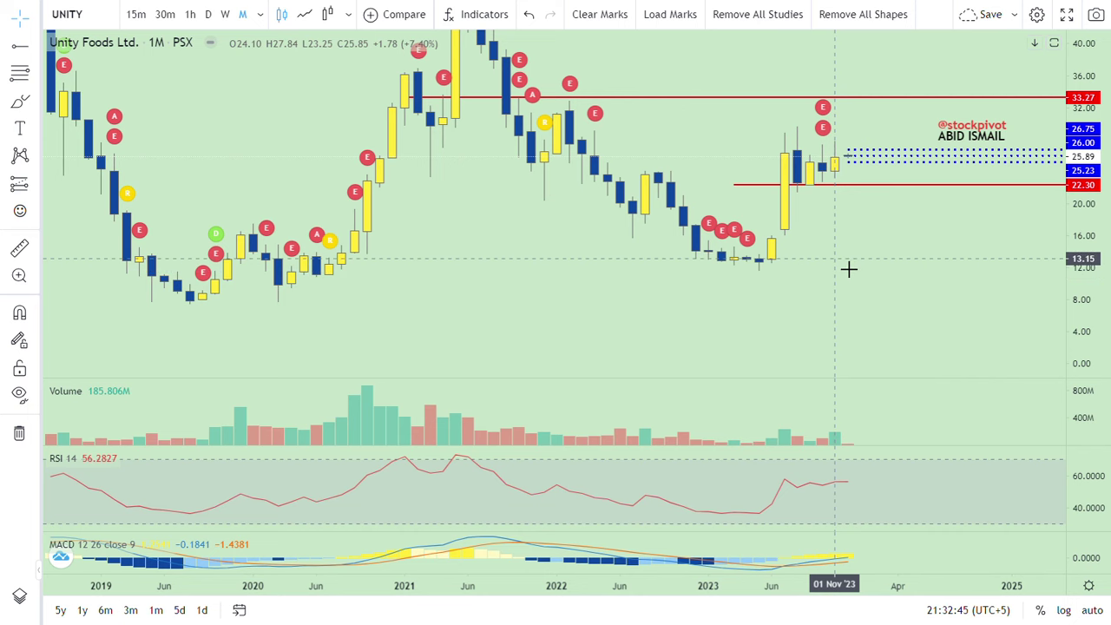
pyautogui.moveTo(848, 269)
pyautogui.mouseDown()
pyautogui.moveTo(870, 226)
pyautogui.moveTo(843, 405)
pyautogui.mouseUp()
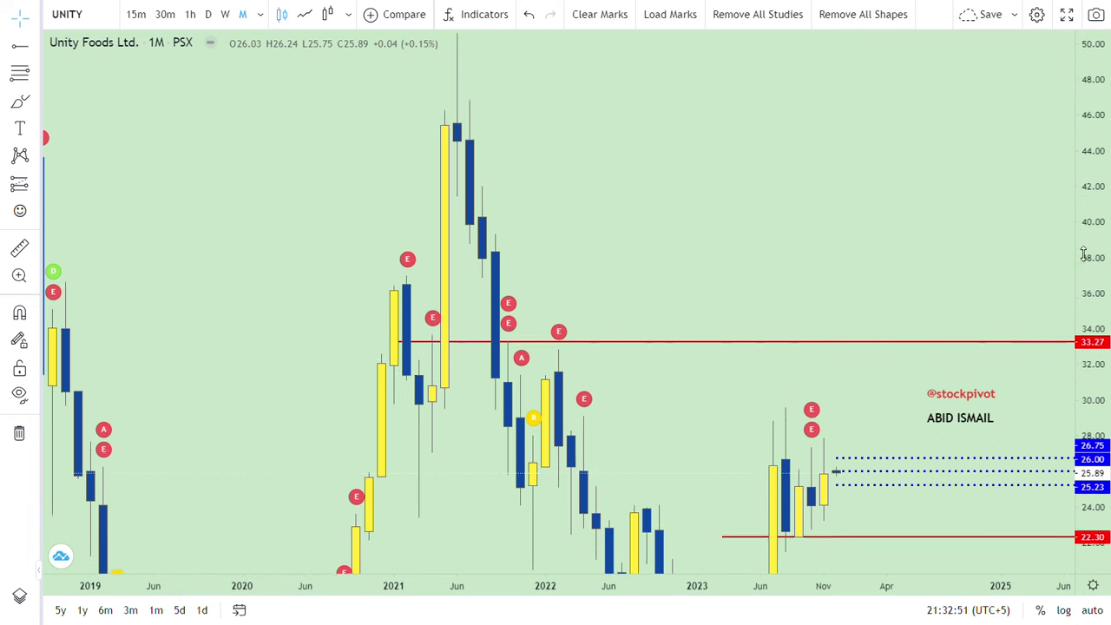
pyautogui.moveTo(919, 268); pyautogui.dragTo(769, 149)
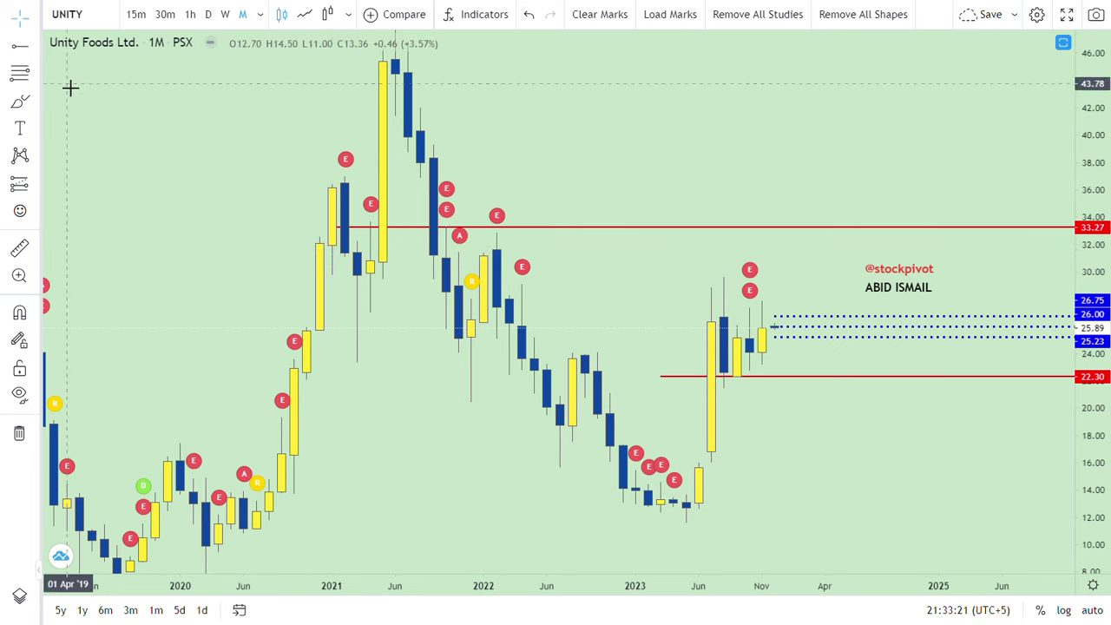
# Draw dark green support rays at 15.63 and 24.08.
pyautogui.click(19, 45)
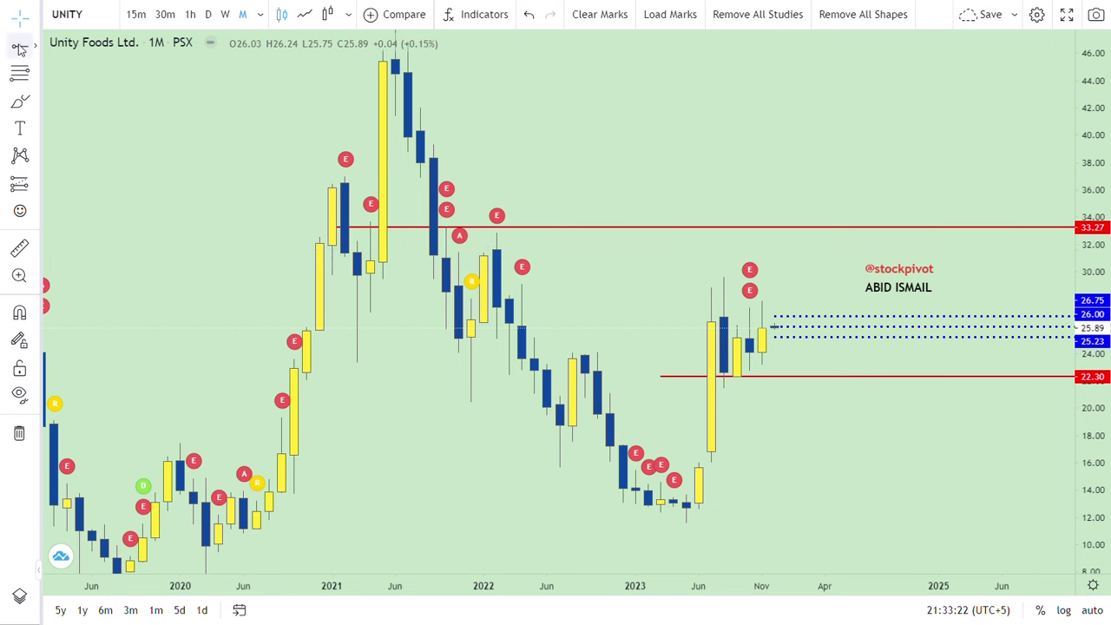
pyautogui.click(471, 478)
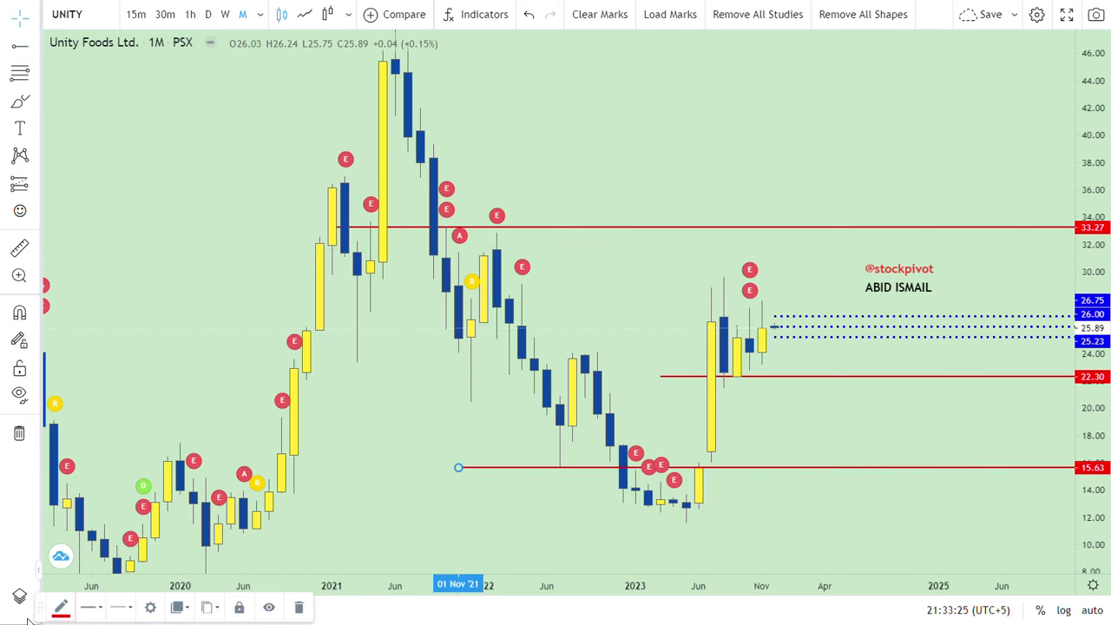
pyautogui.click(61, 615)
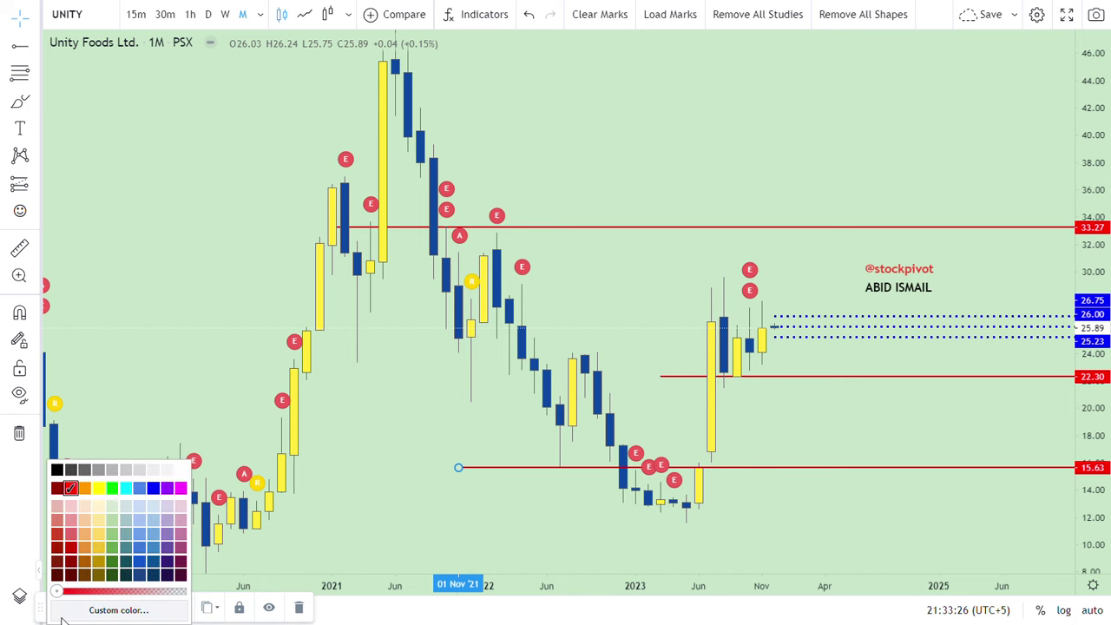
pyautogui.click(120, 562)
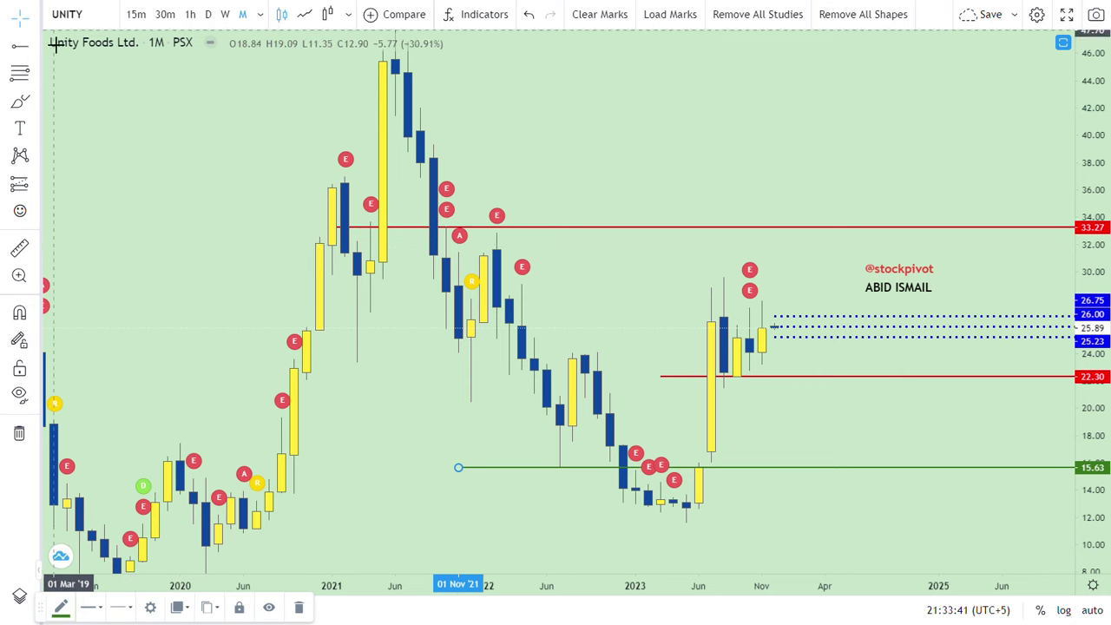
pyautogui.click(451, 364)
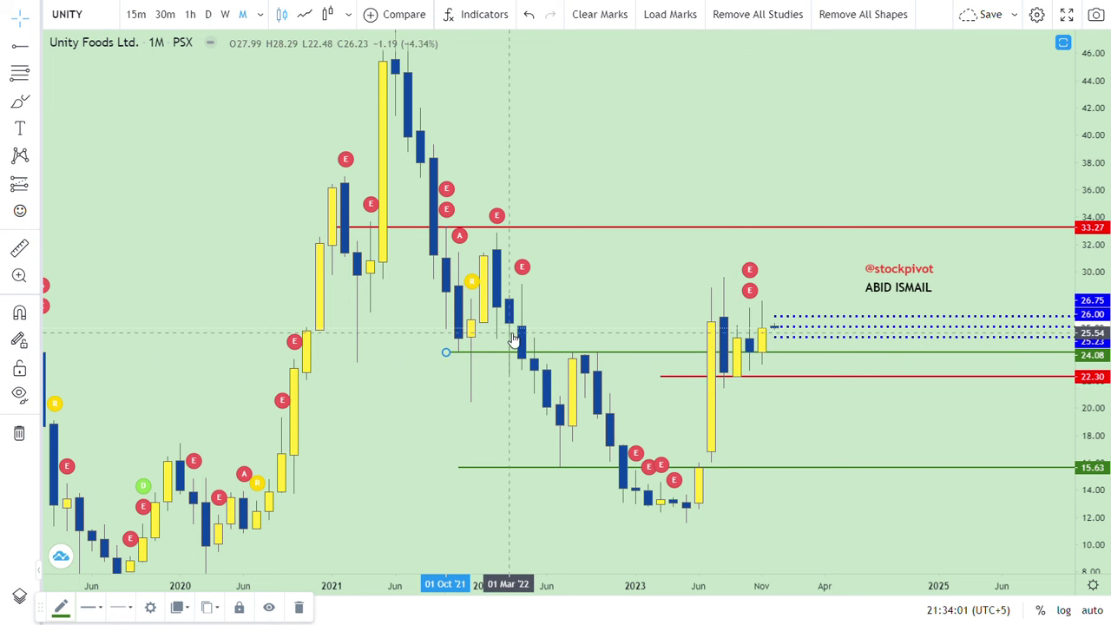
pyautogui.click(20, 49)
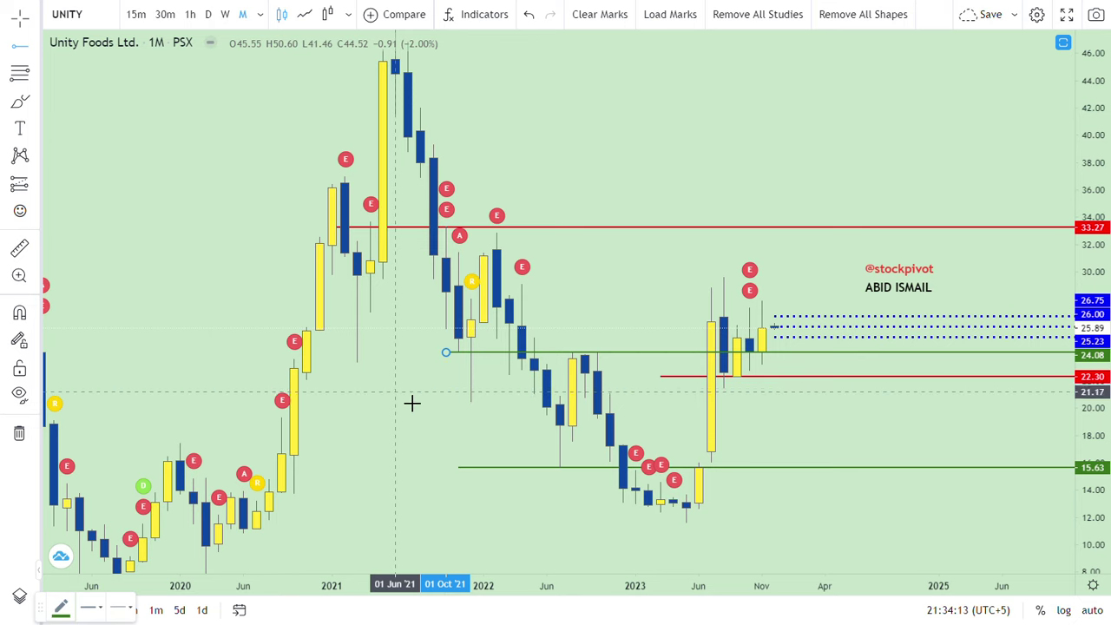
# Add a green horizontal ray at 21.12, then rescale the price axis up to about 62.
pyautogui.click(412, 403)
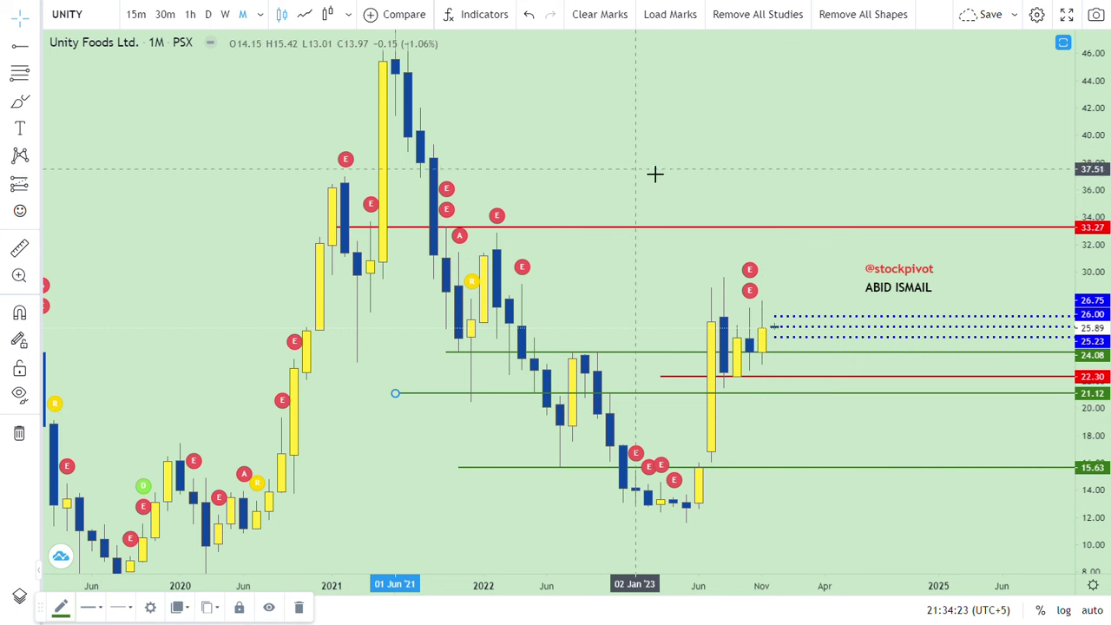
pyautogui.moveTo(660, 168); pyautogui.dragTo(639, 169)
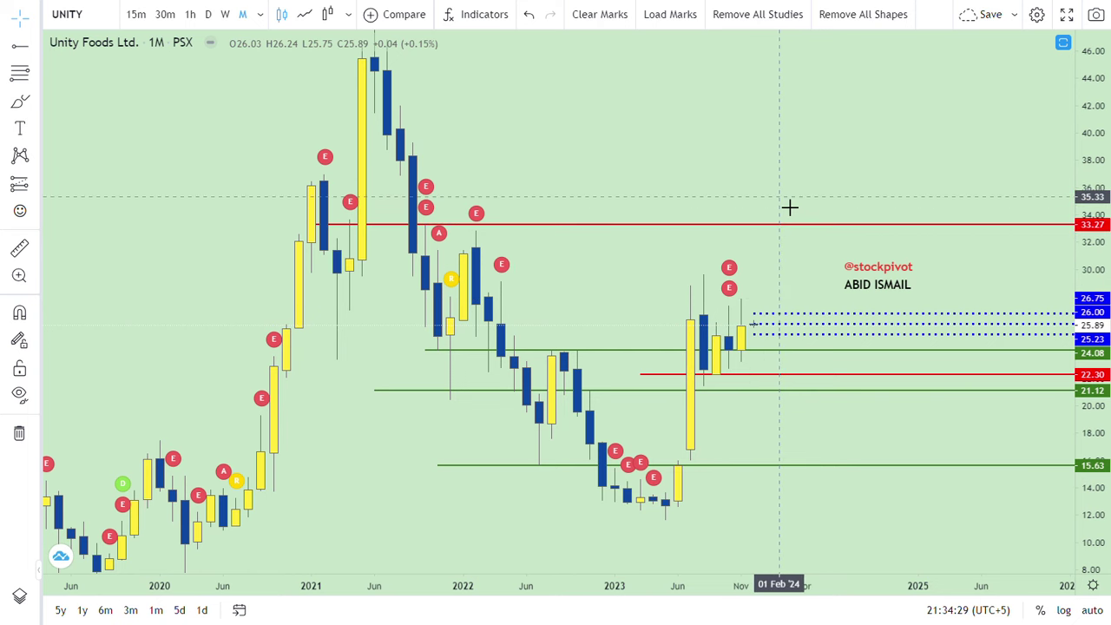
pyautogui.moveTo(789, 207); pyautogui.dragTo(853, 332)
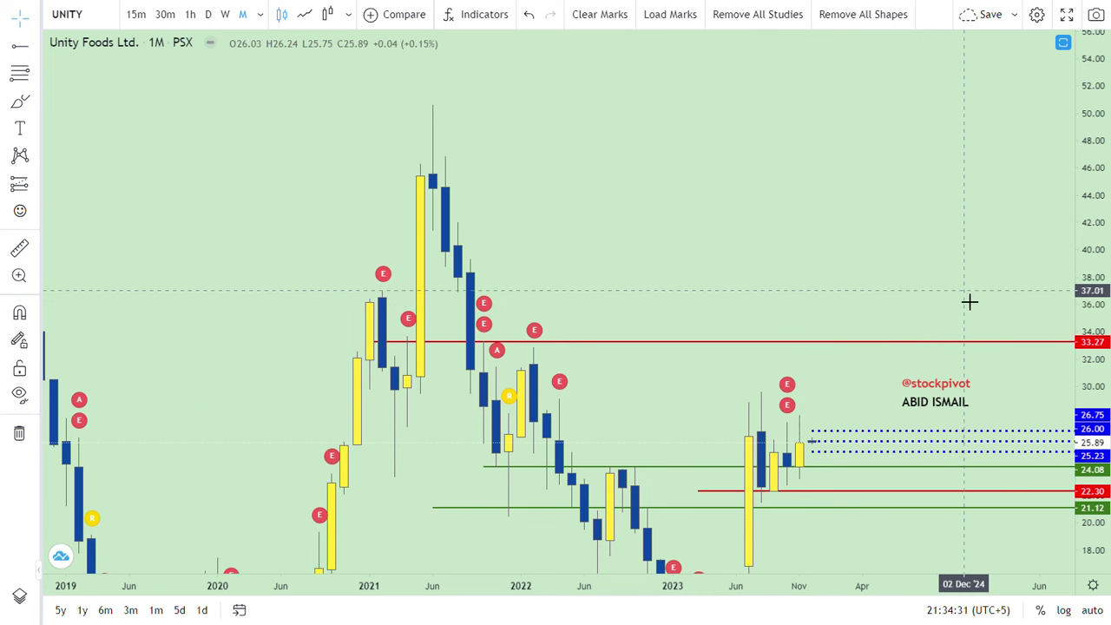
pyautogui.moveTo(1092, 274); pyautogui.dragTo(1098, 382)
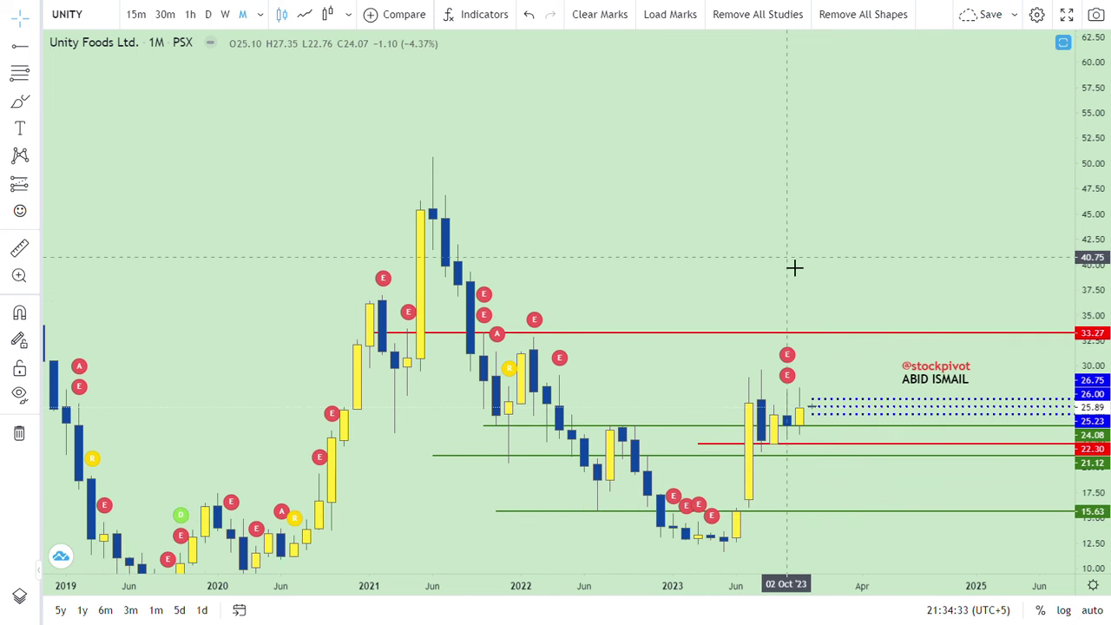
# Draw another green horizontal ray and settle it at about 38.04, starting from October 2020.
pyautogui.click(24, 48)
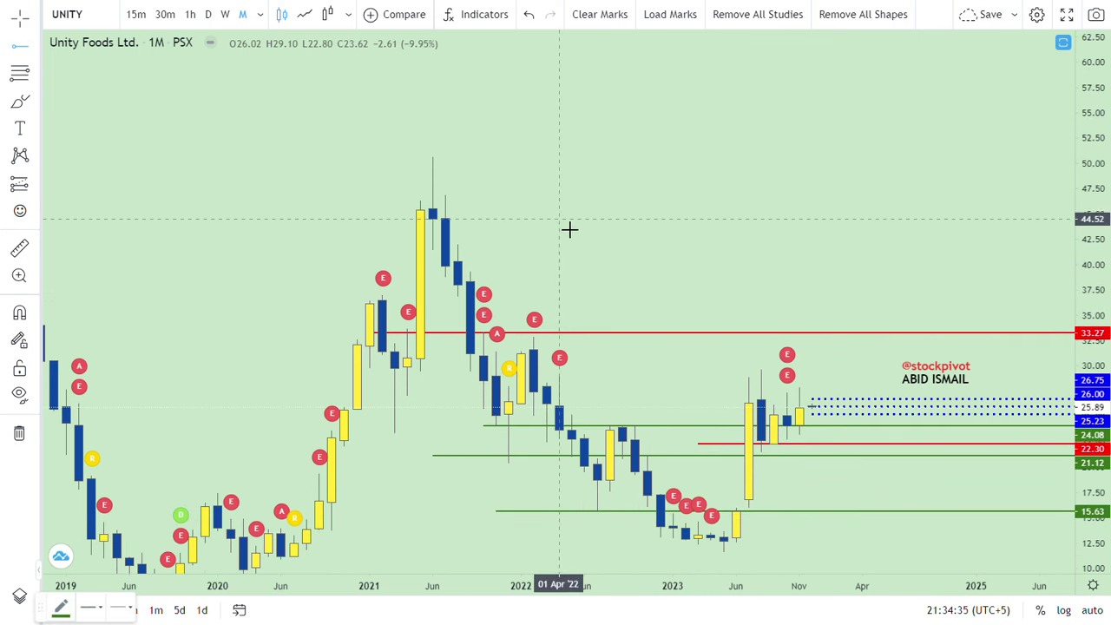
pyautogui.click(597, 281)
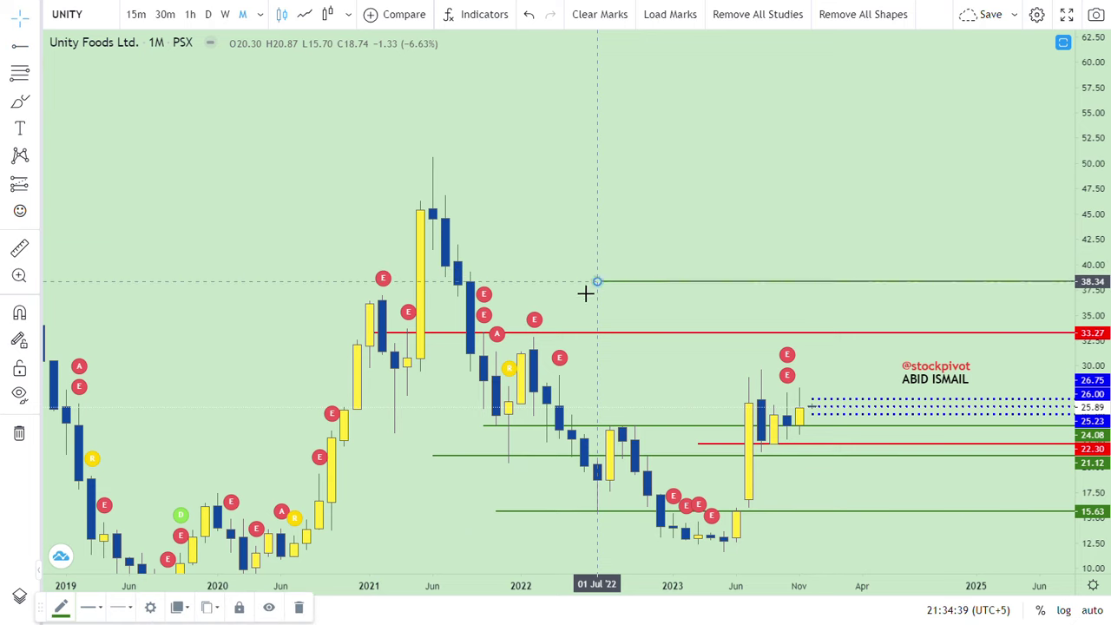
pyautogui.moveTo(585, 293); pyautogui.dragTo(347, 293)
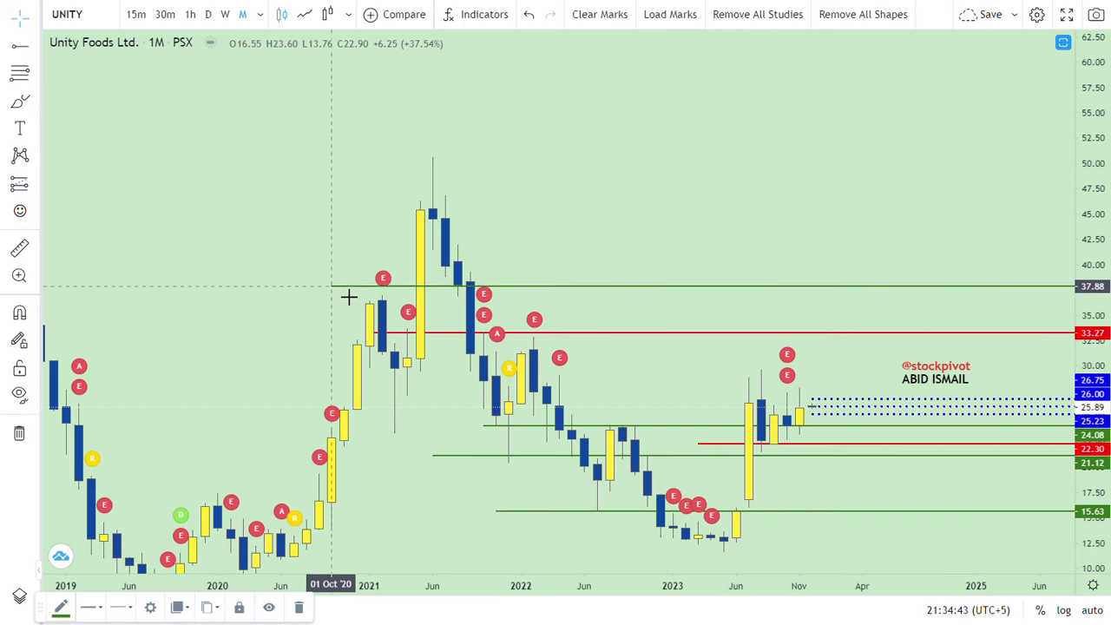
pyautogui.moveTo(347, 293); pyautogui.dragTo(350, 298)
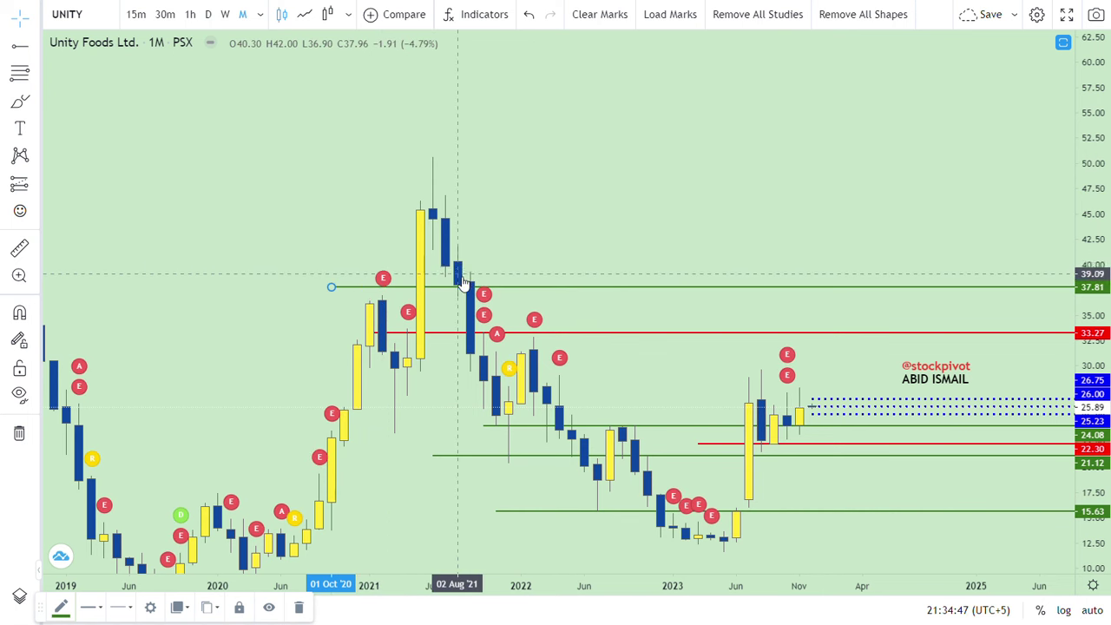
pyautogui.moveTo(385, 223); pyautogui.dragTo(422, 183)
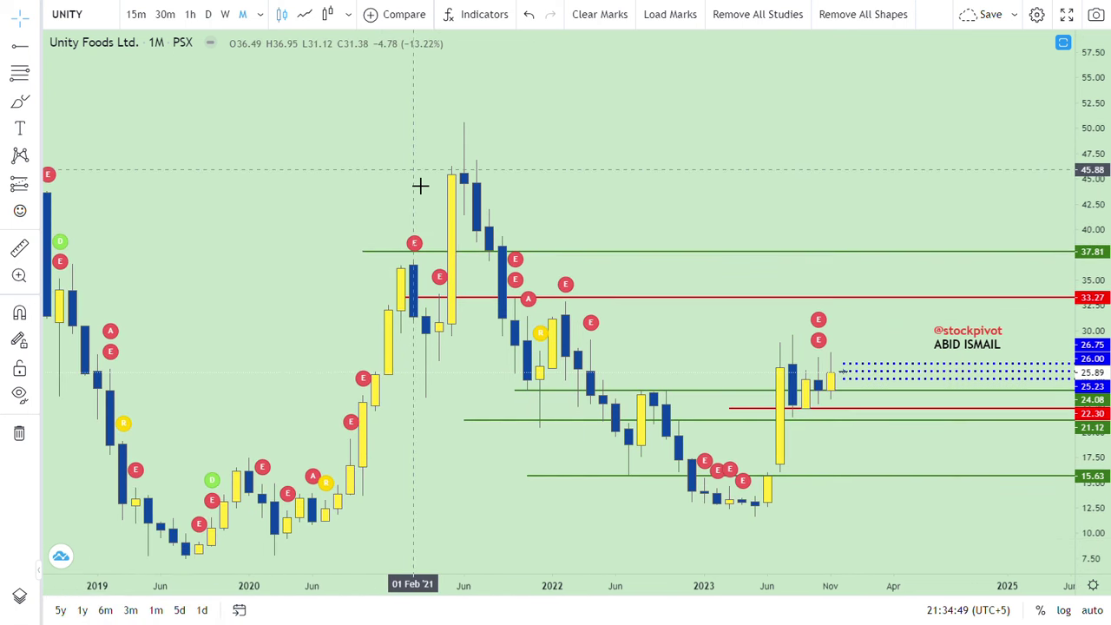
pyautogui.click(366, 251)
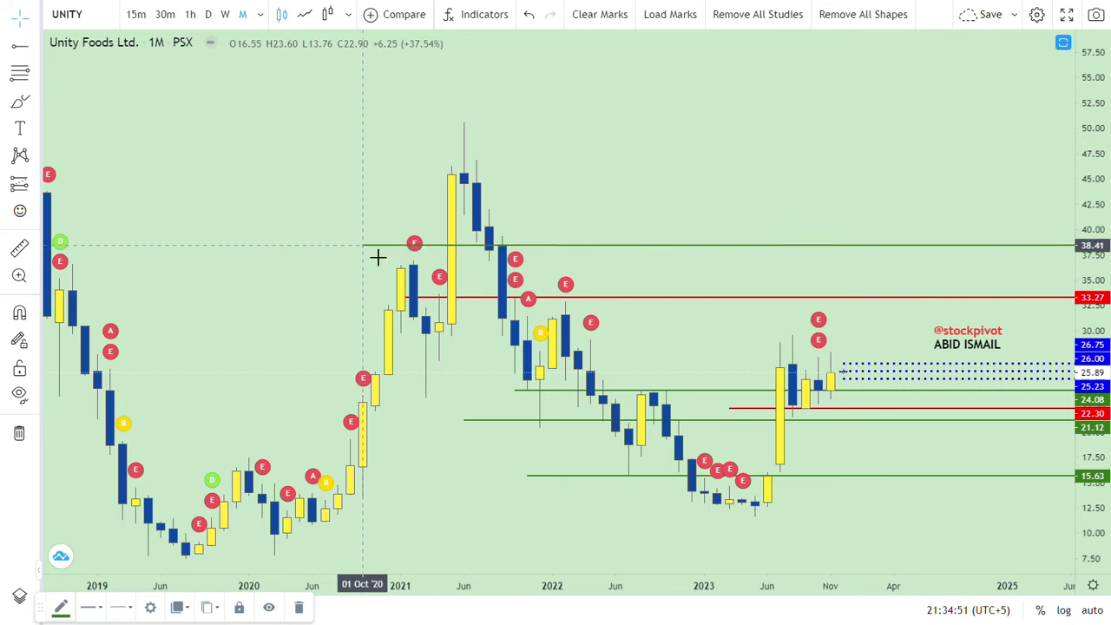
pyautogui.moveTo(377, 260); pyautogui.dragTo(376, 262)
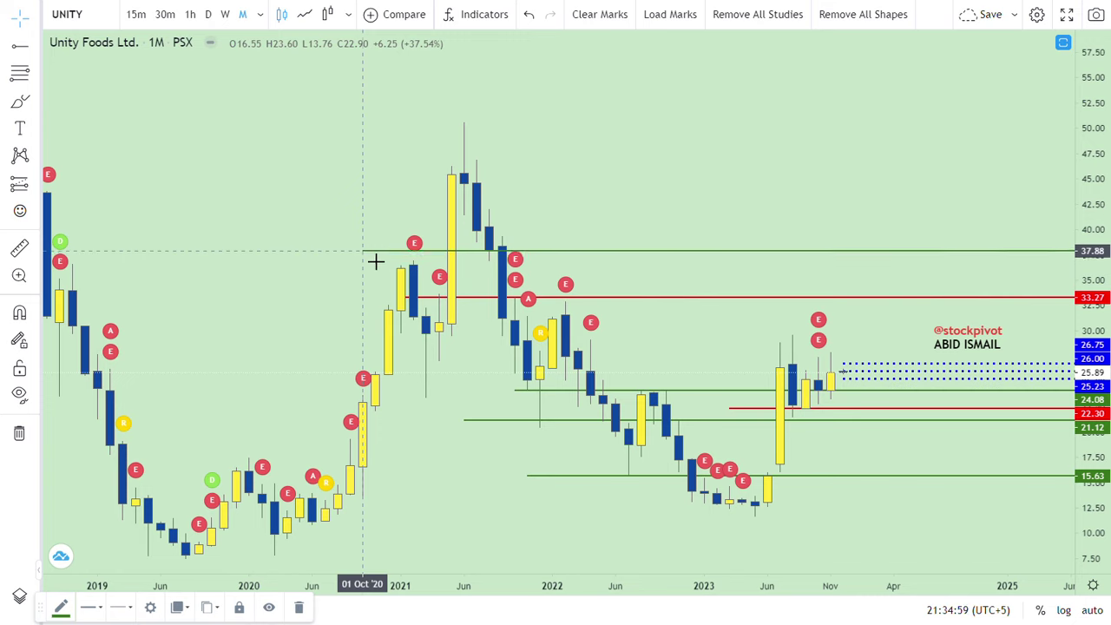
pyautogui.moveTo(376, 261); pyautogui.dragTo(364, 250)
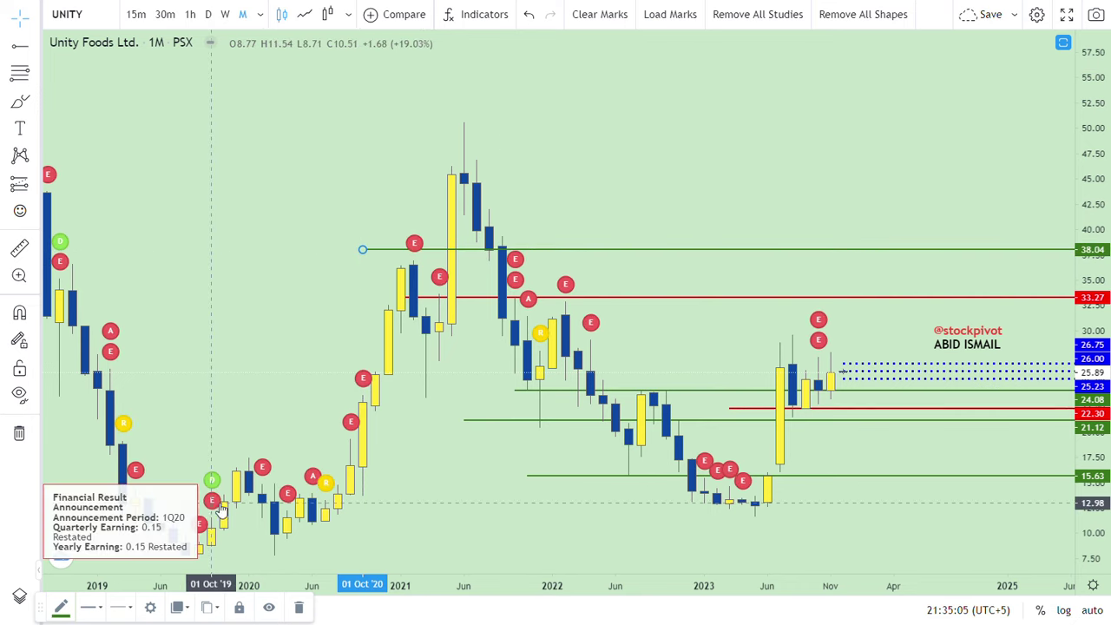
# Recolour the 38.04 horizontal ray red.
pyautogui.click(61, 608)
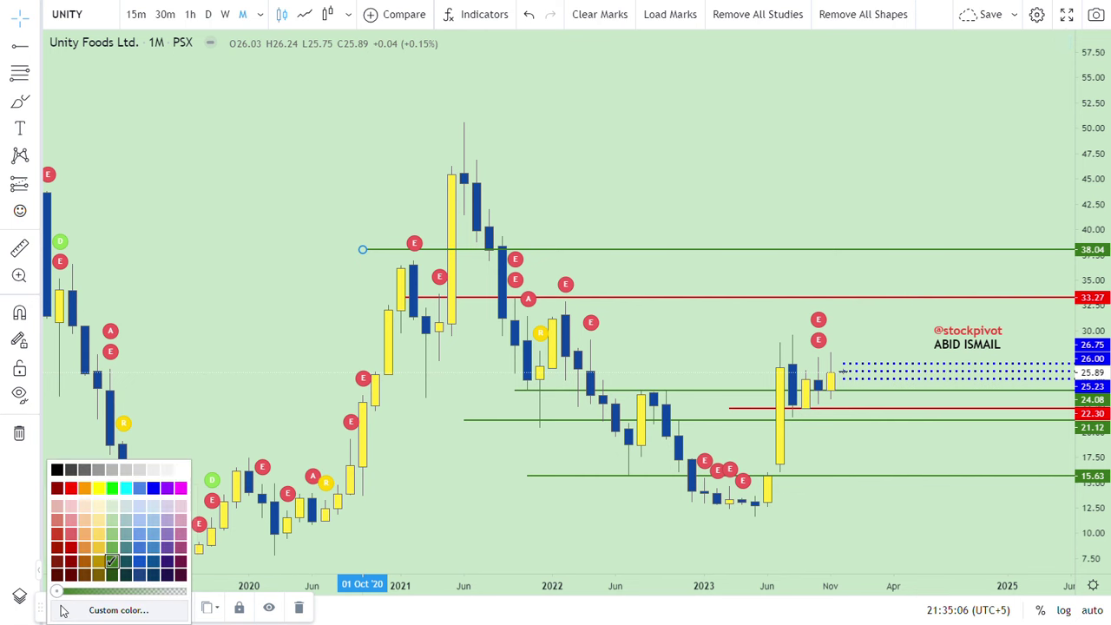
pyautogui.click(77, 492)
pyautogui.moveTo(244, 193)
pyautogui.mouseDown()
pyautogui.moveTo(307, 202)
pyautogui.moveTo(354, 136)
pyautogui.mouseUp()
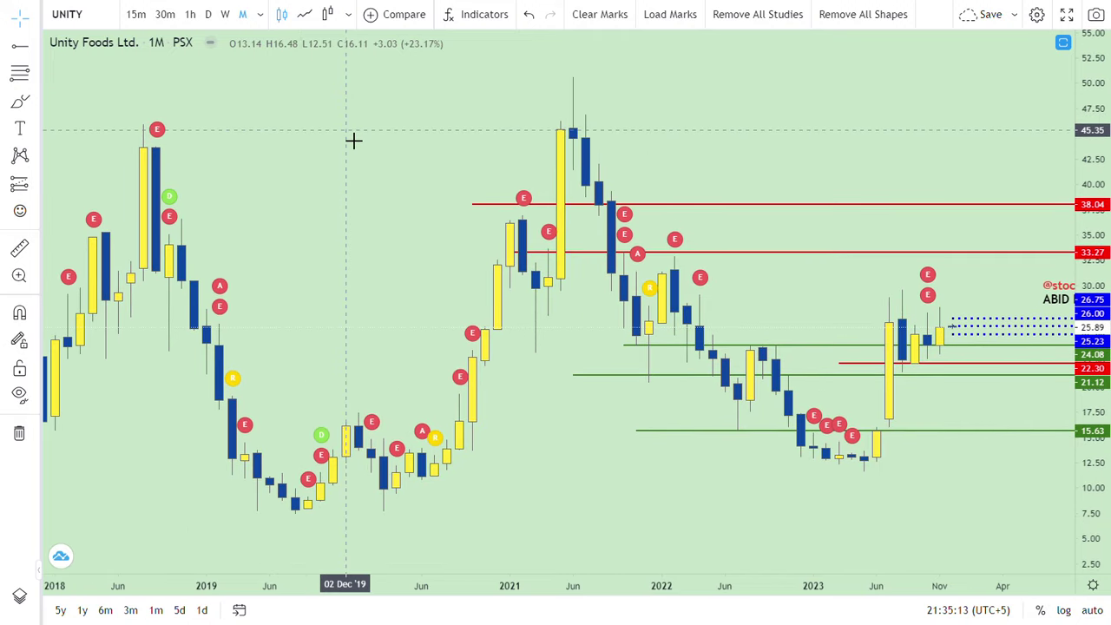
# Add a red horizontal ray at 45.66 with its start dragged back to the 2018 peak.
pyautogui.click(25, 52)
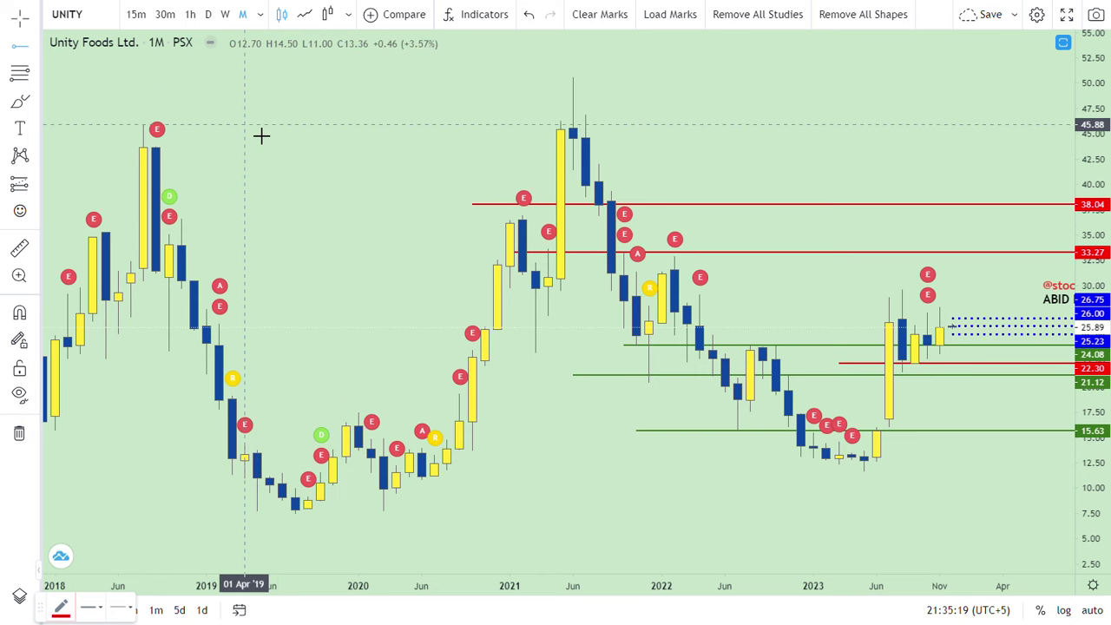
pyautogui.click(244, 128)
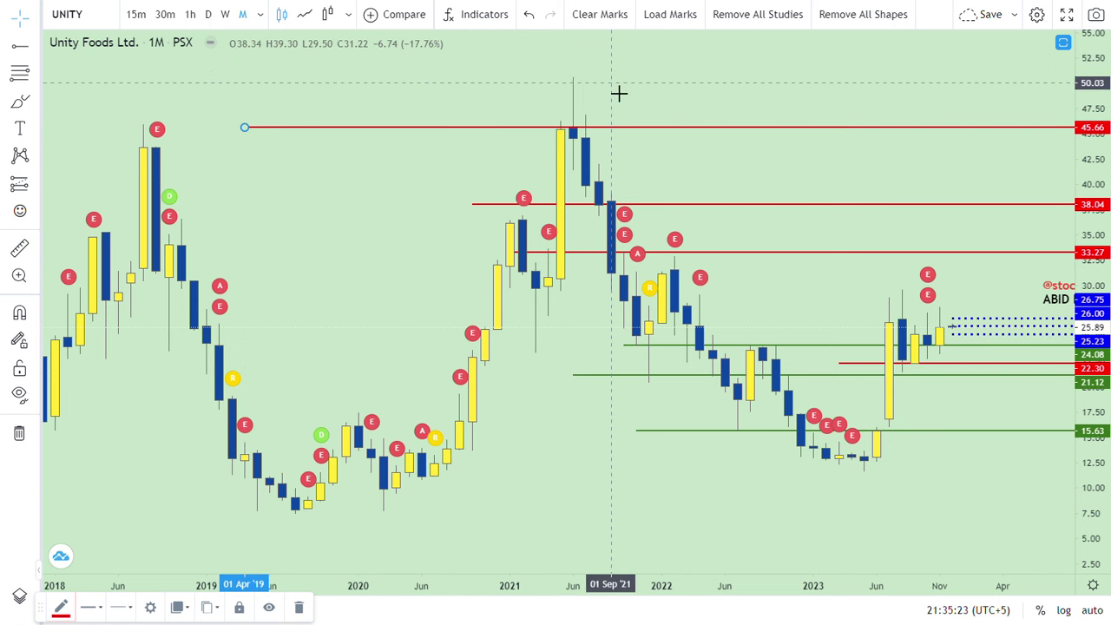
pyautogui.moveTo(662, 96); pyautogui.dragTo(588, 209)
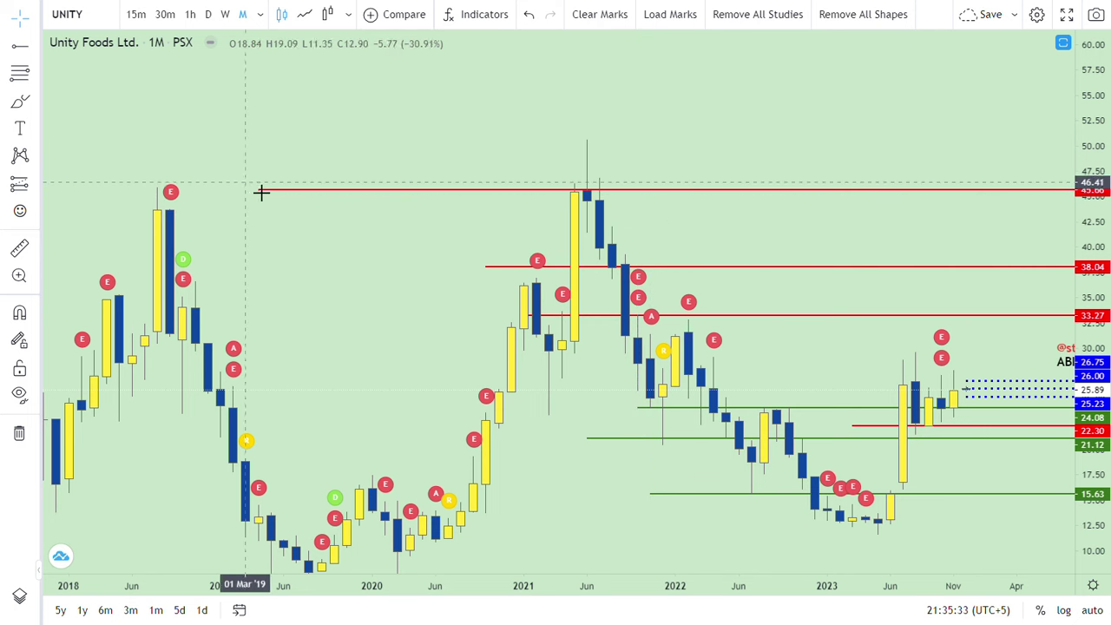
pyautogui.moveTo(387, 162); pyautogui.dragTo(558, 166)
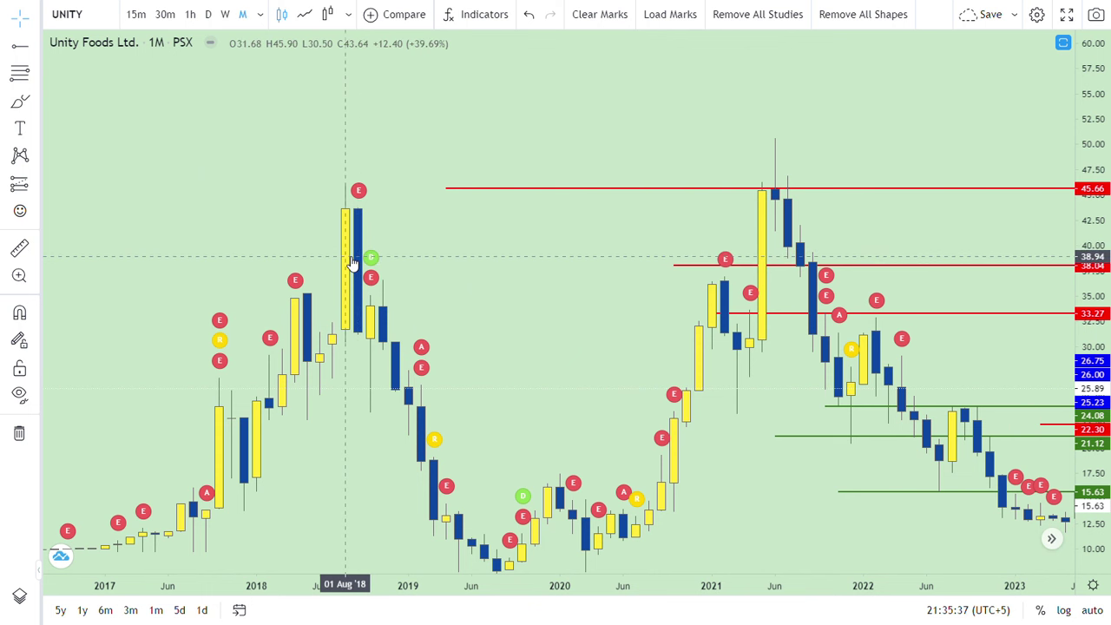
pyautogui.moveTo(351, 263); pyautogui.dragTo(343, 233)
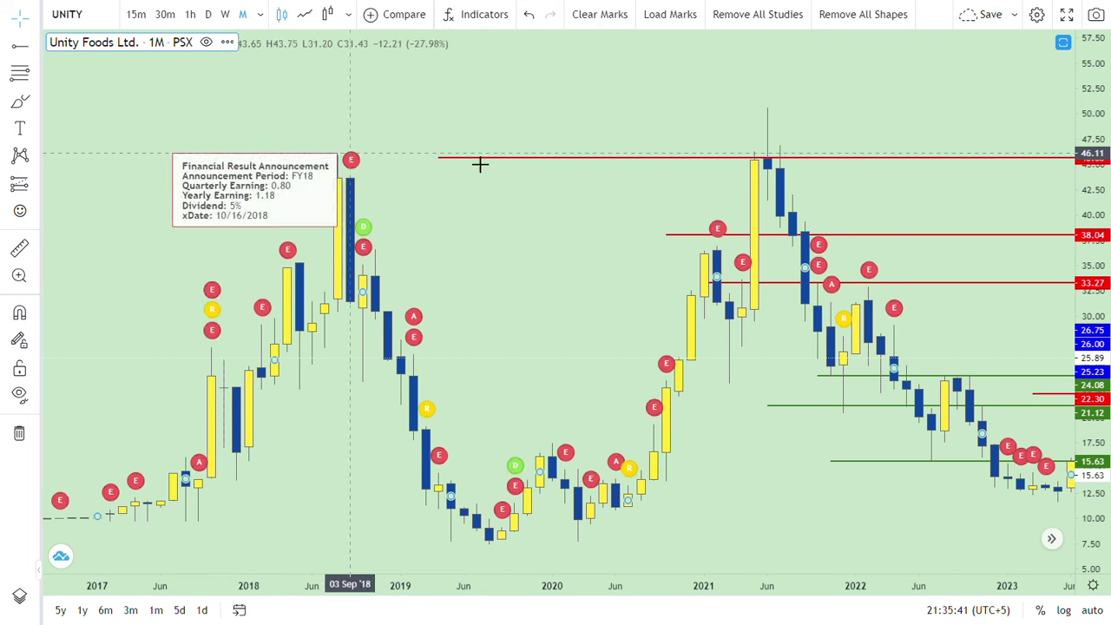
pyautogui.moveTo(446, 160); pyautogui.dragTo(297, 173)
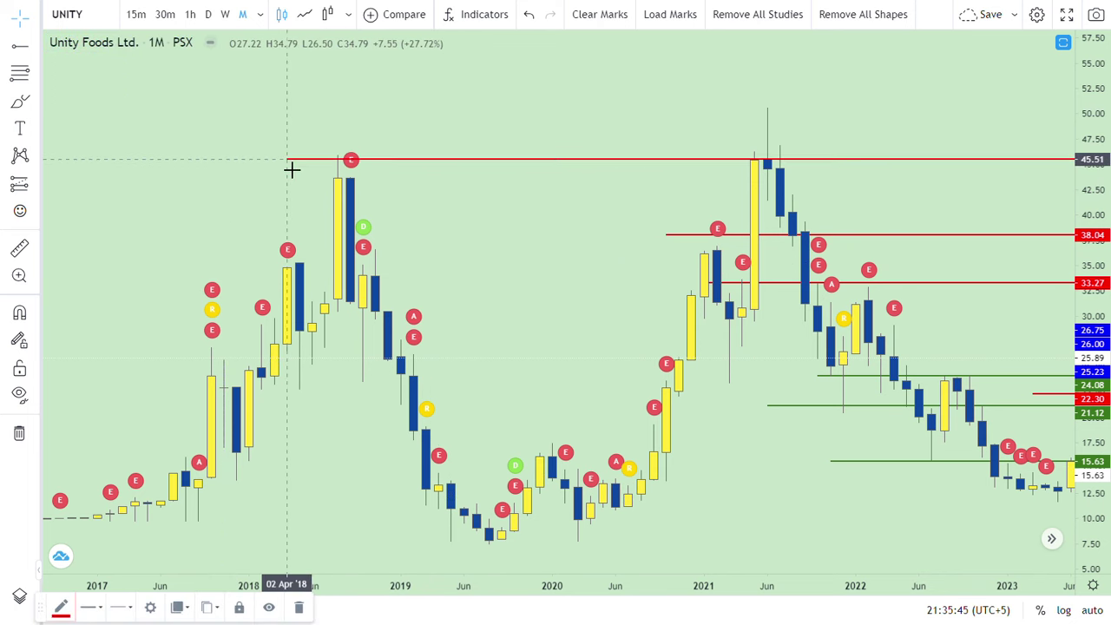
pyautogui.moveTo(292, 170); pyautogui.dragTo(292, 169)
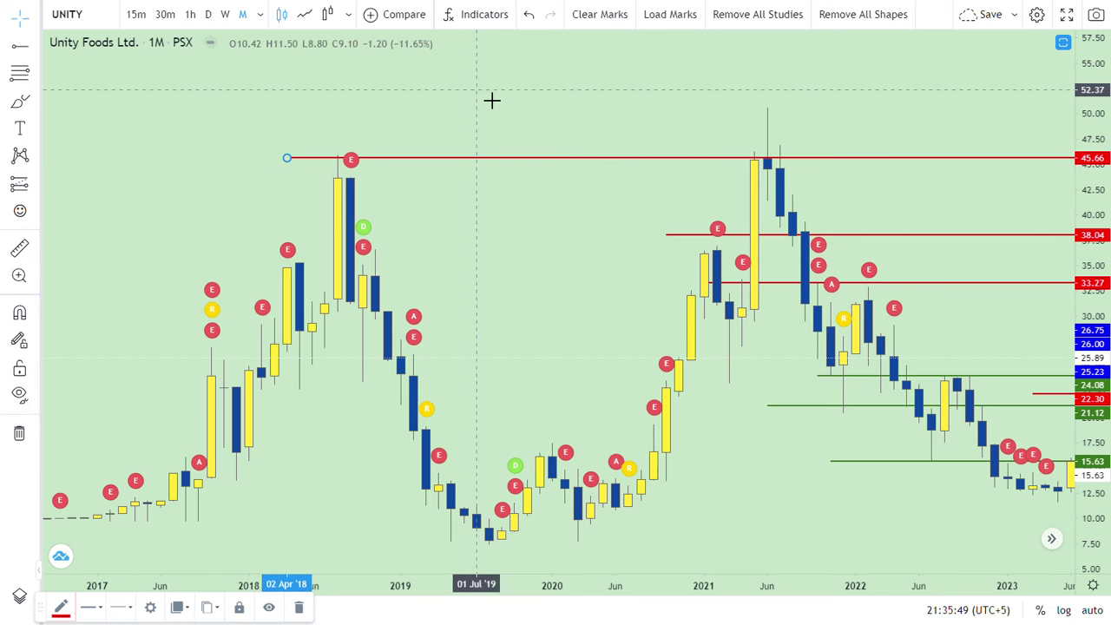
pyautogui.click(497, 101)
pyautogui.moveTo(748, 143); pyautogui.dragTo(751, 166)
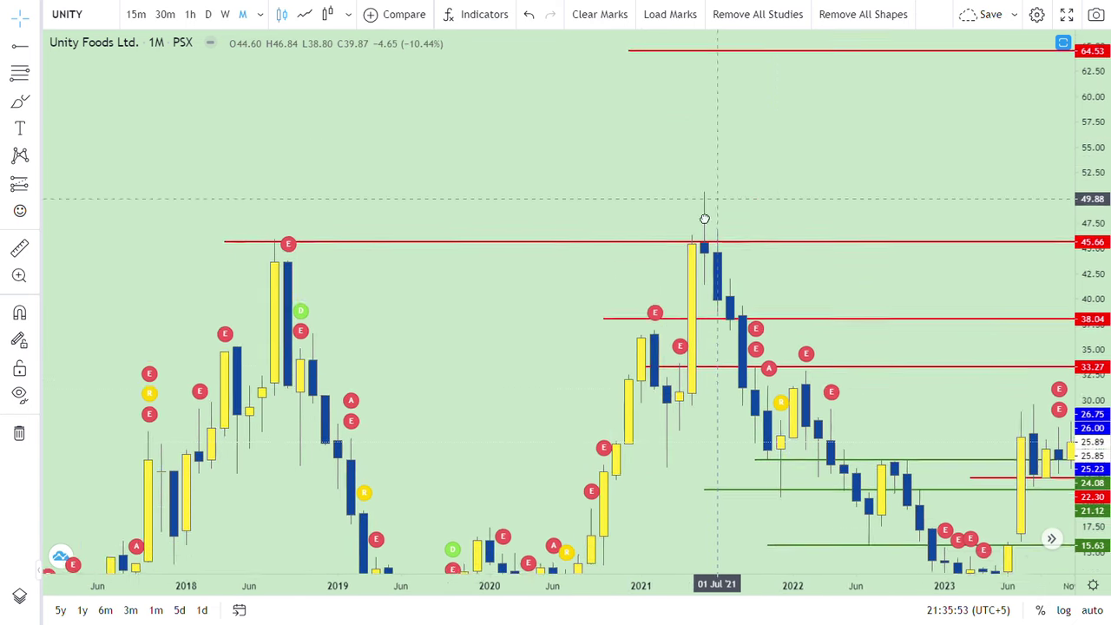
pyautogui.moveTo(807, 141); pyautogui.dragTo(580, 265)
pyautogui.moveTo(838, 281); pyautogui.dragTo(810, 405)
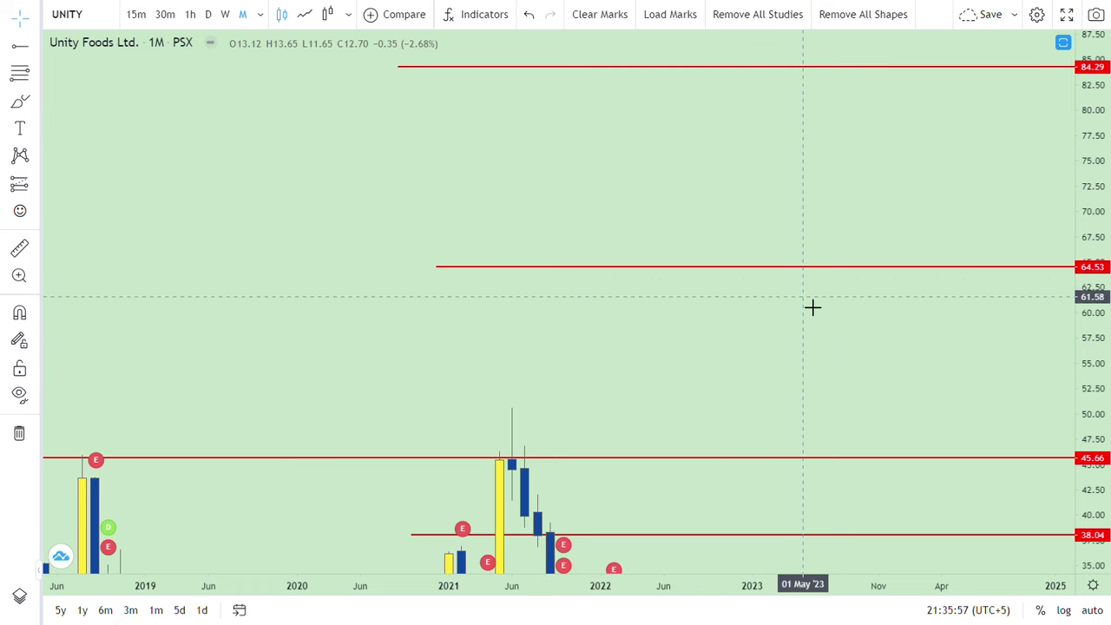
pyautogui.moveTo(761, 220); pyautogui.dragTo(770, 303)
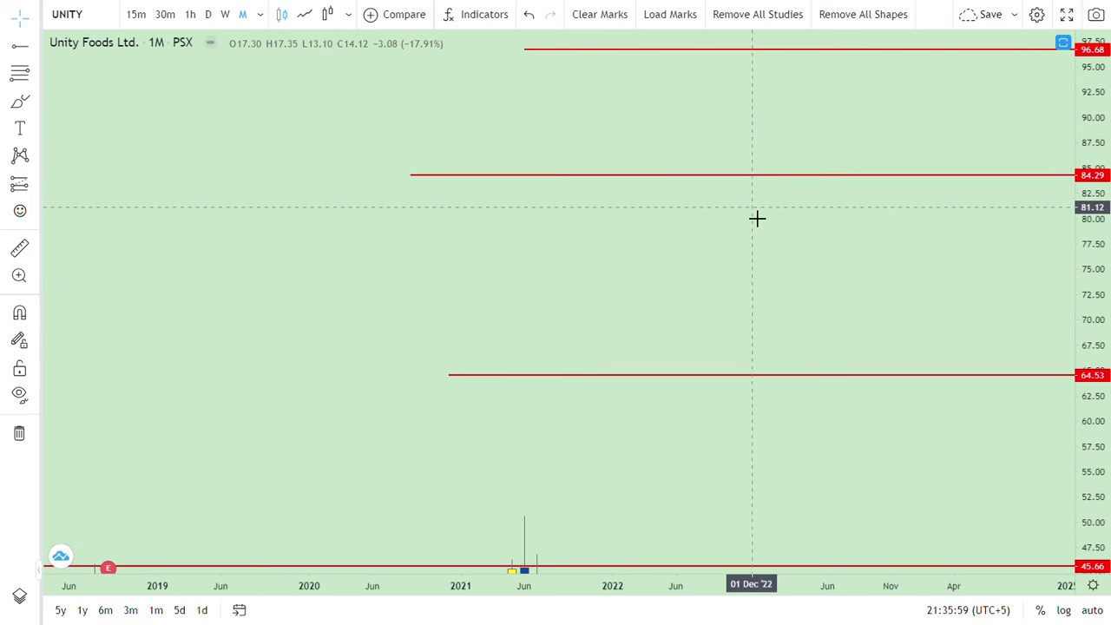
pyautogui.moveTo(757, 218); pyautogui.dragTo(763, 337)
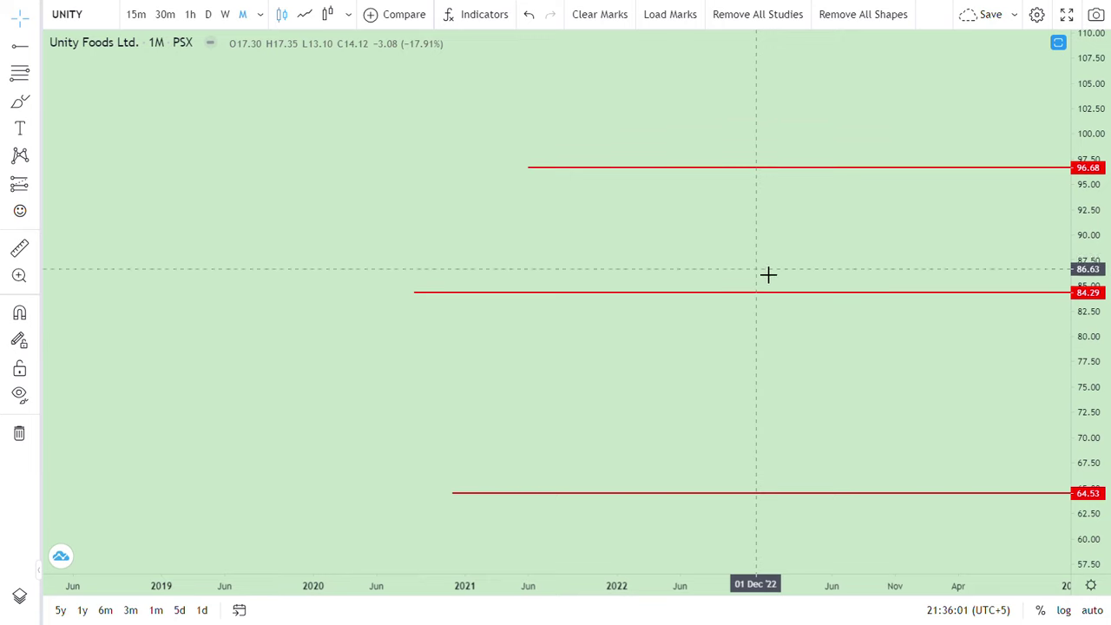
pyautogui.moveTo(766, 251); pyautogui.dragTo(781, 402)
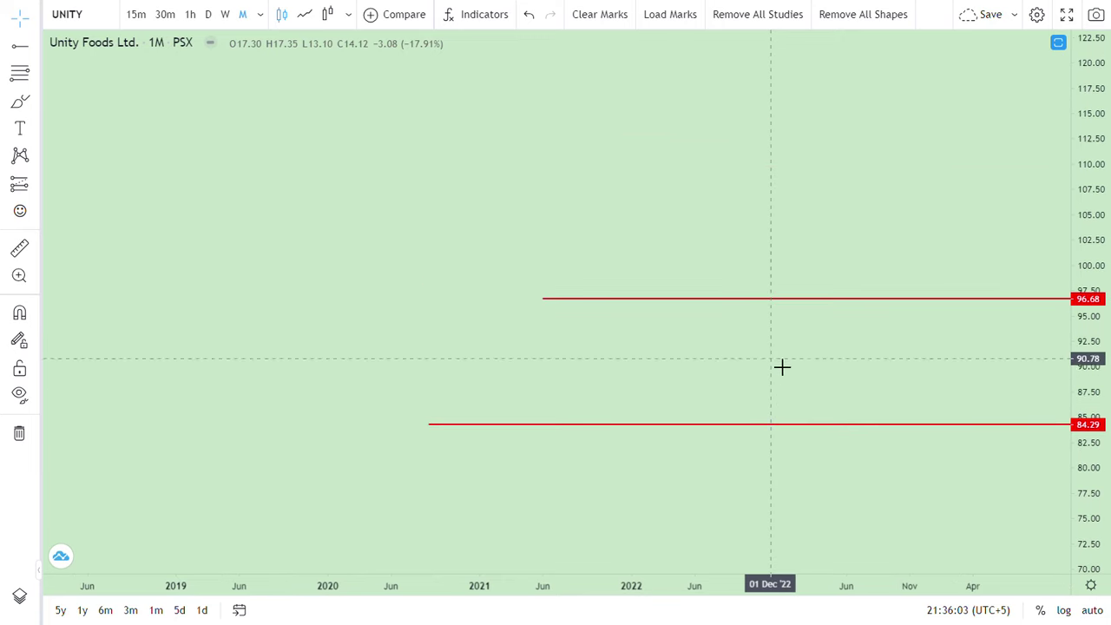
pyautogui.moveTo(782, 348); pyautogui.dragTo(781, 227)
pyautogui.moveTo(798, 426); pyautogui.dragTo(790, 162)
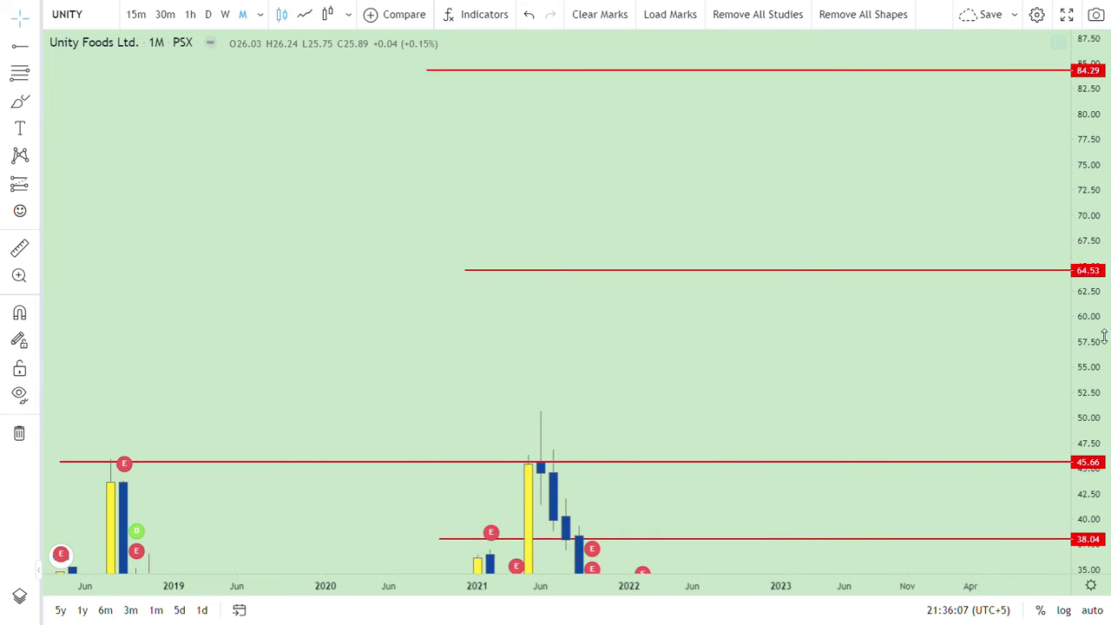
pyautogui.moveTo(1091, 391); pyautogui.dragTo(1107, 547)
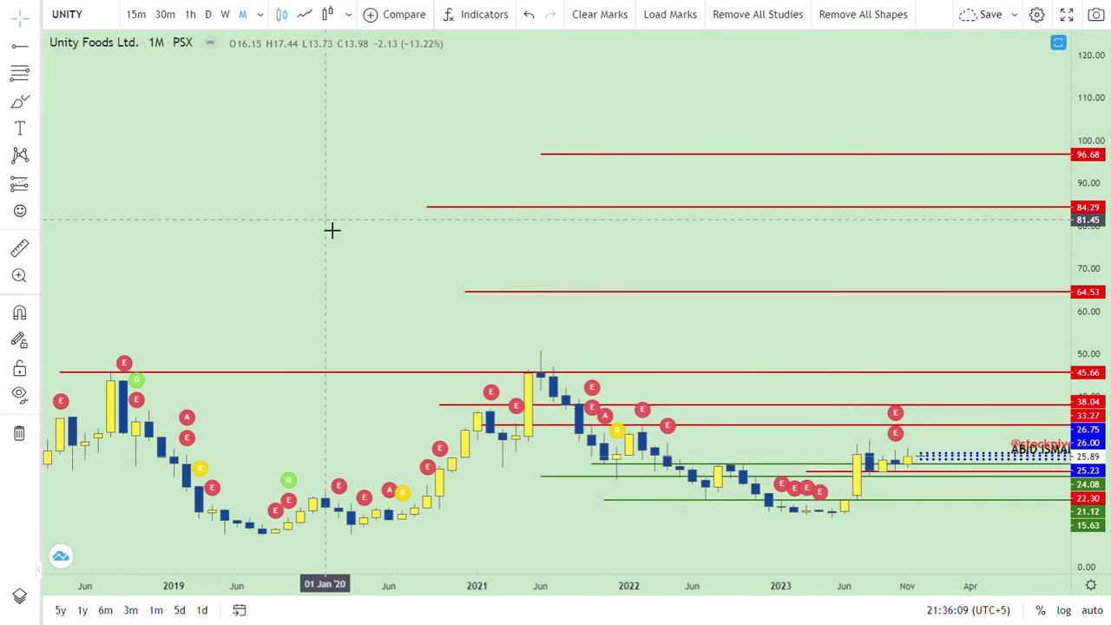
# Place a 'TP' text label just above the red 64.53 ray, then shift the view to earlier candles.
pyautogui.click(20, 129)
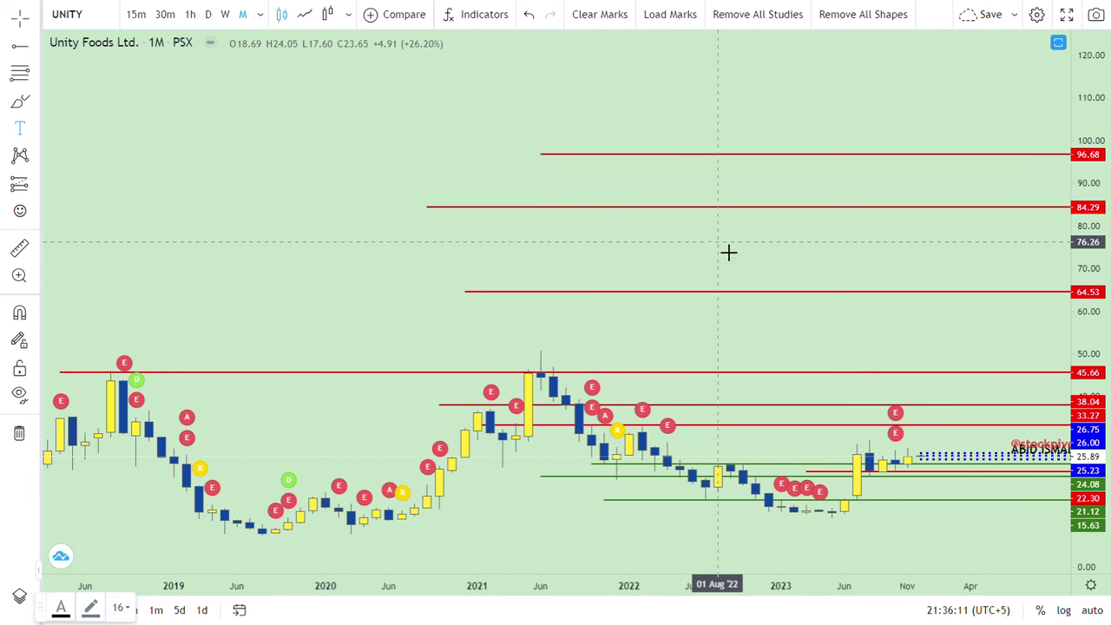
pyautogui.click(775, 280)
pyautogui.write('TP')
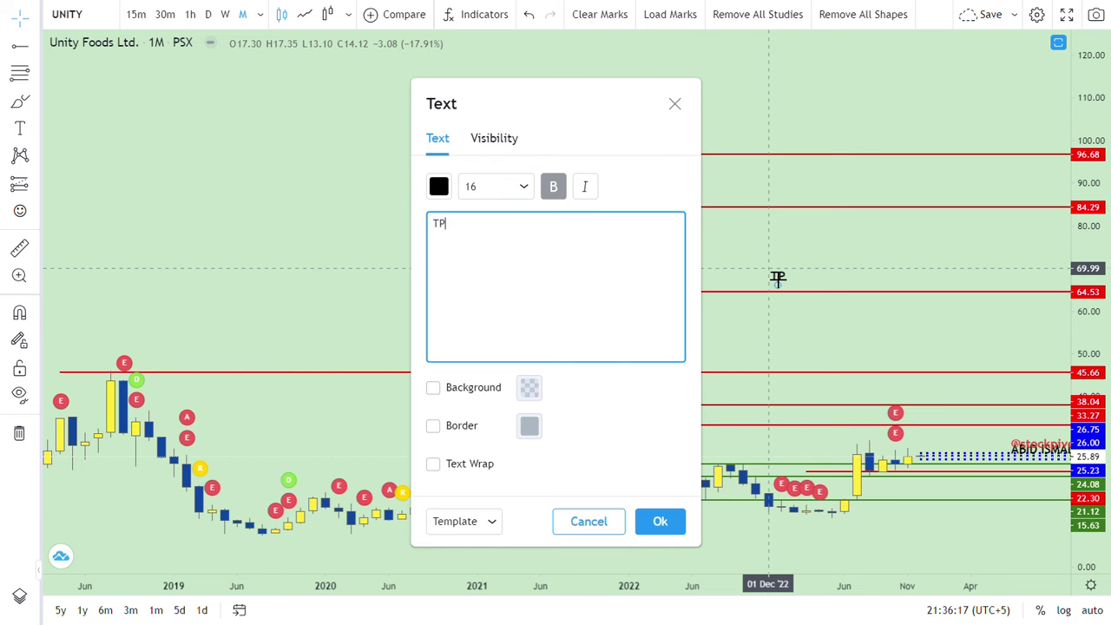
pyautogui.click(782, 279)
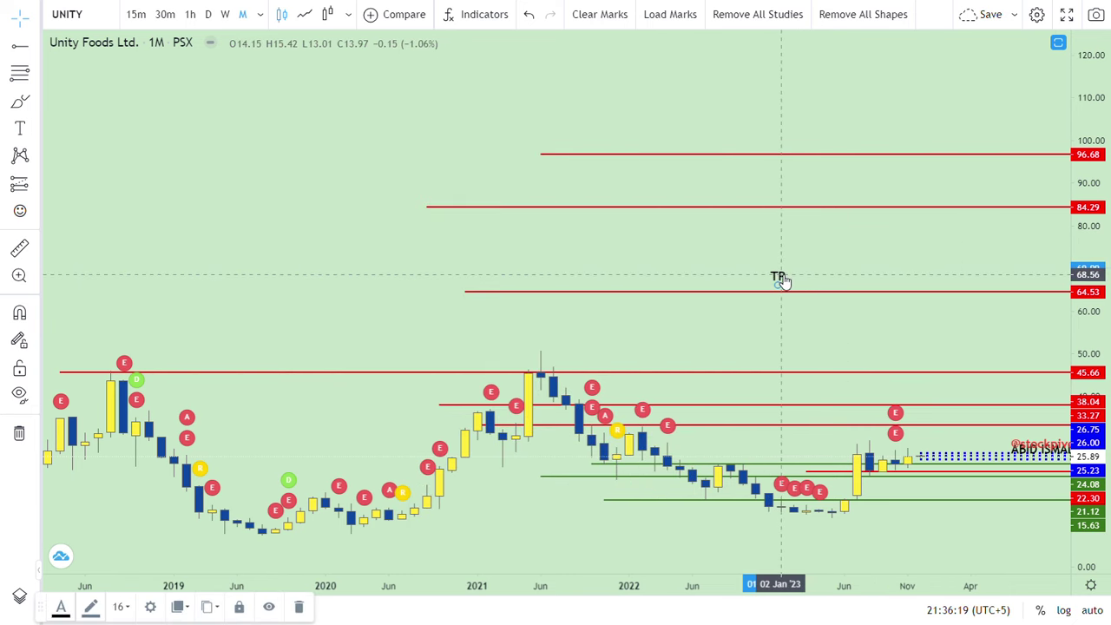
pyautogui.click(870, 288)
pyautogui.moveTo(398, 255)
pyautogui.mouseDown()
pyautogui.moveTo(385, 211)
pyautogui.moveTo(474, 202)
pyautogui.mouseUp()
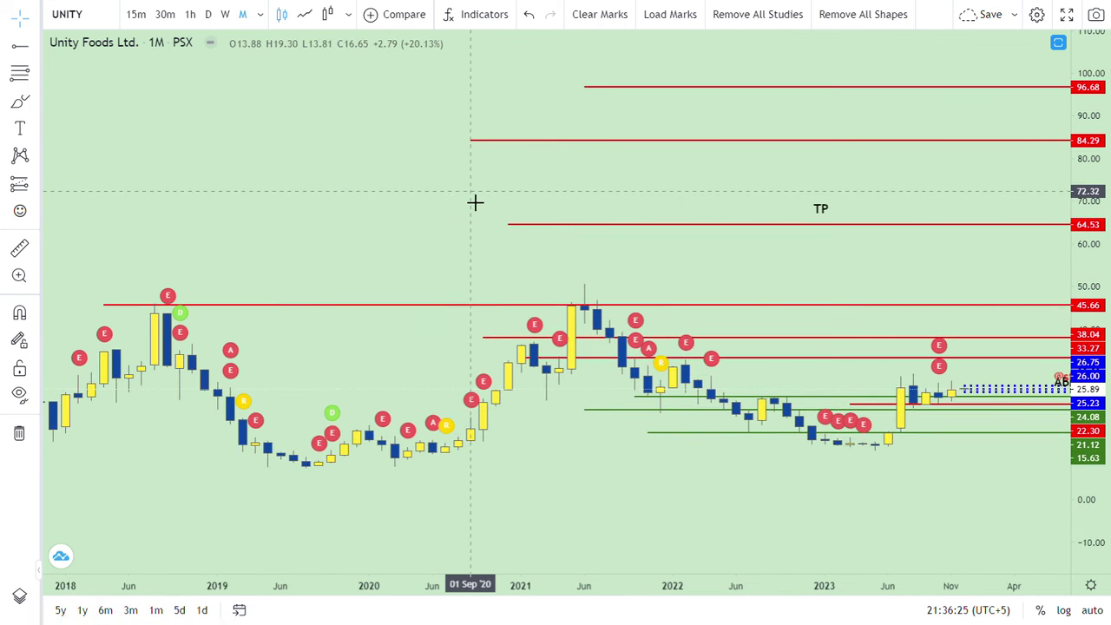
pyautogui.moveTo(784, 263); pyautogui.dragTo(604, 247)
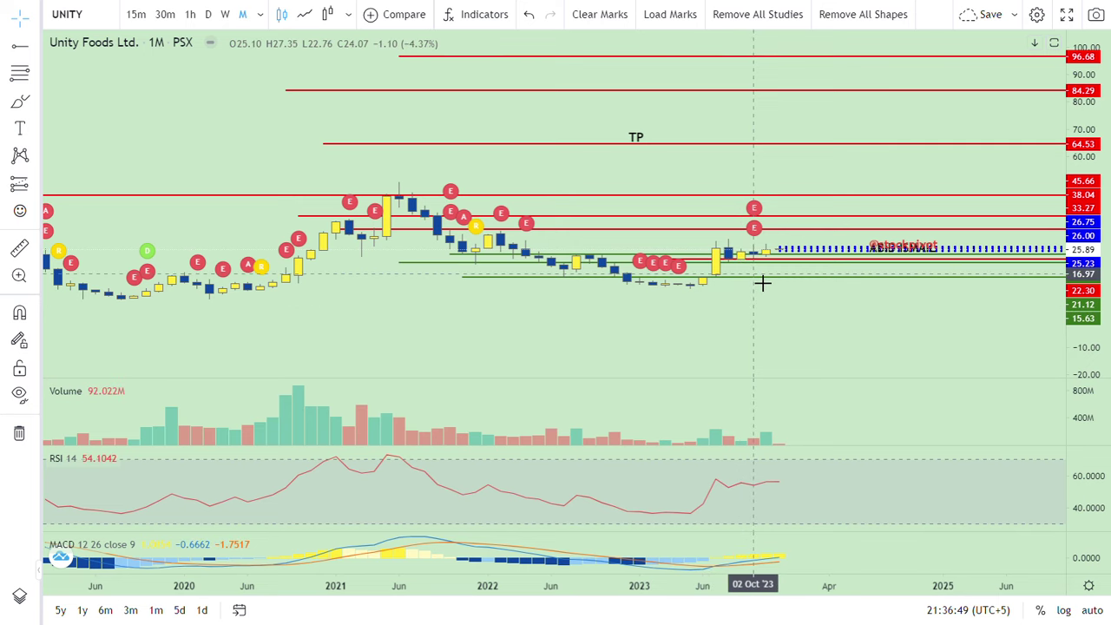
# Maximize the UNITY price pane to hide Volume, RSI and MACD, framing levels 15.63 to 45.66.
pyautogui.moveTo(1091, 362); pyautogui.dragTo(1089, 407)
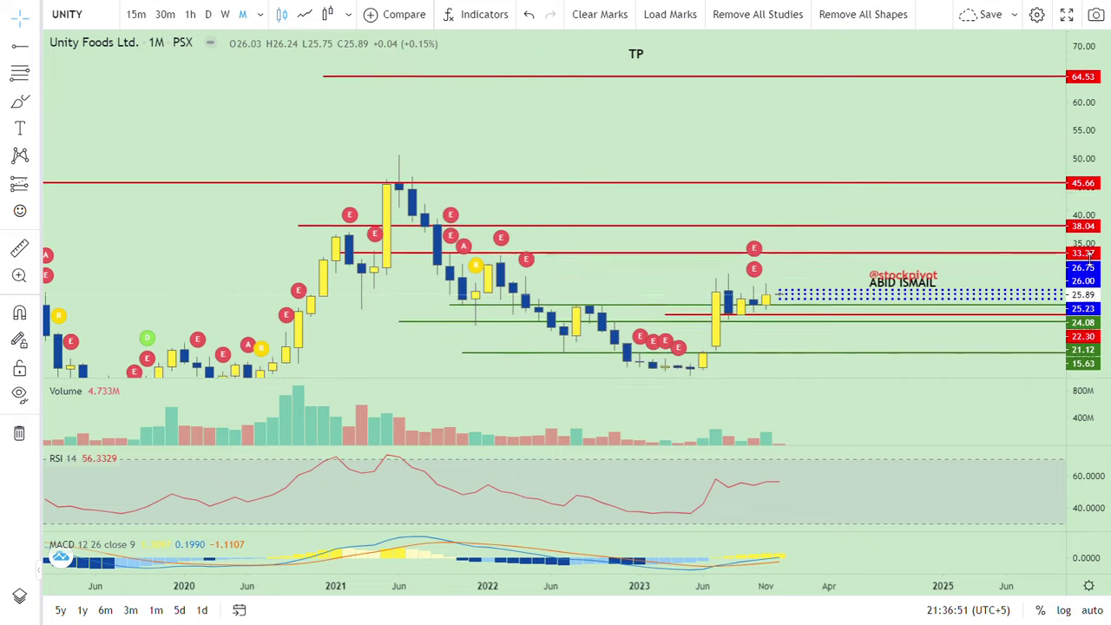
pyautogui.doubleClick(804, 174)
pyautogui.moveTo(773, 217); pyautogui.dragTo(751, 126)
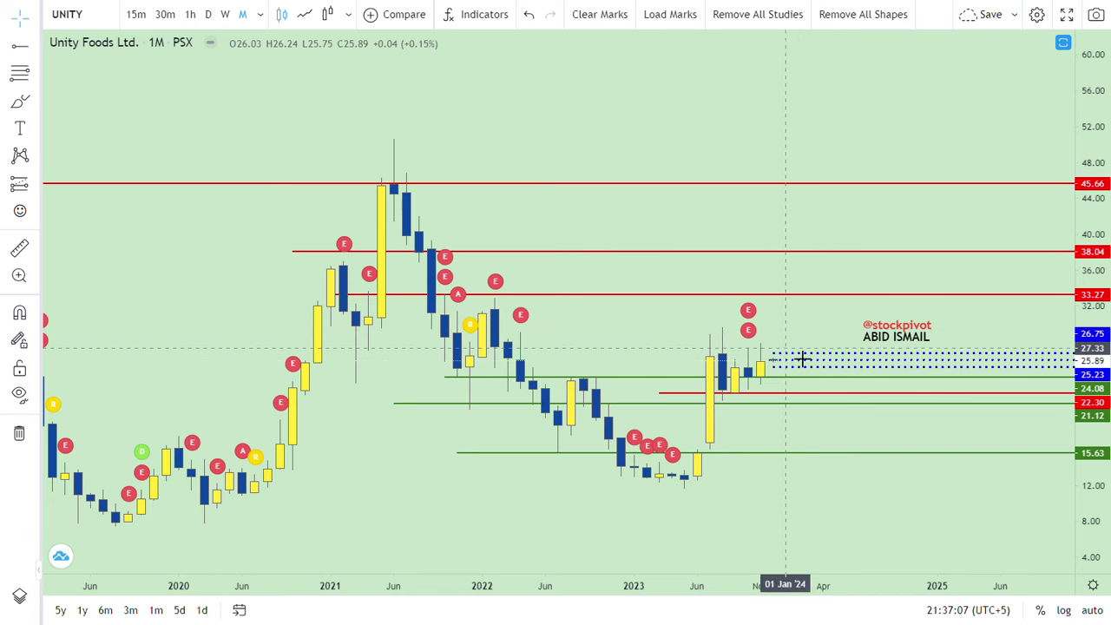
# Draw a thick yellow vertical trend line above the Jan 2024 candle, from about 27.59 to 31.16.
pyautogui.click(38, 48)
pyautogui.click(81, 50)
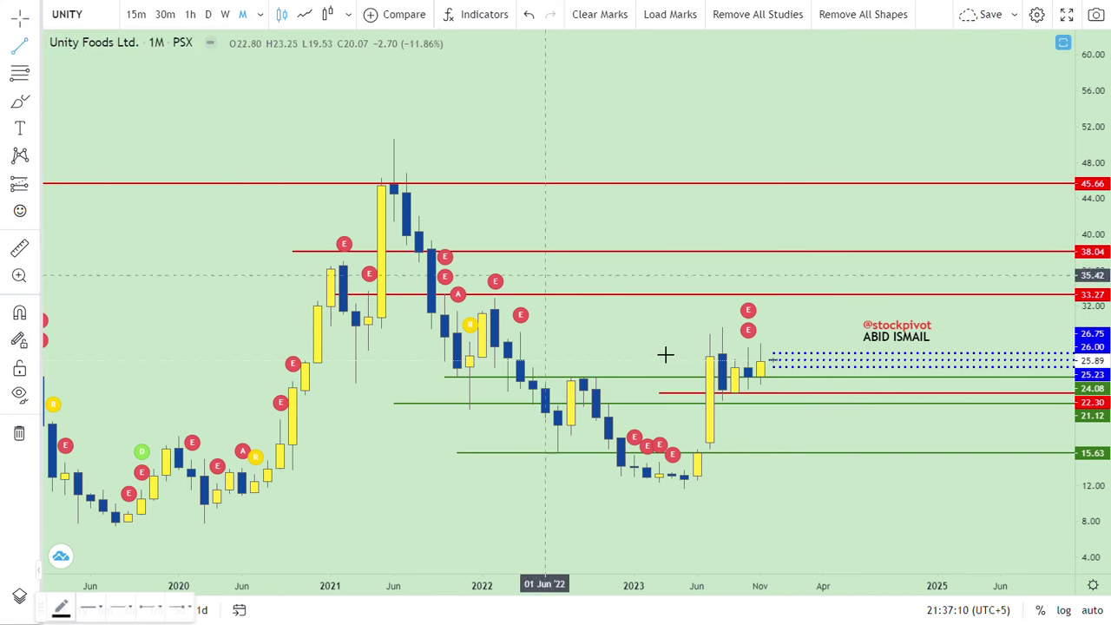
pyautogui.click(798, 354)
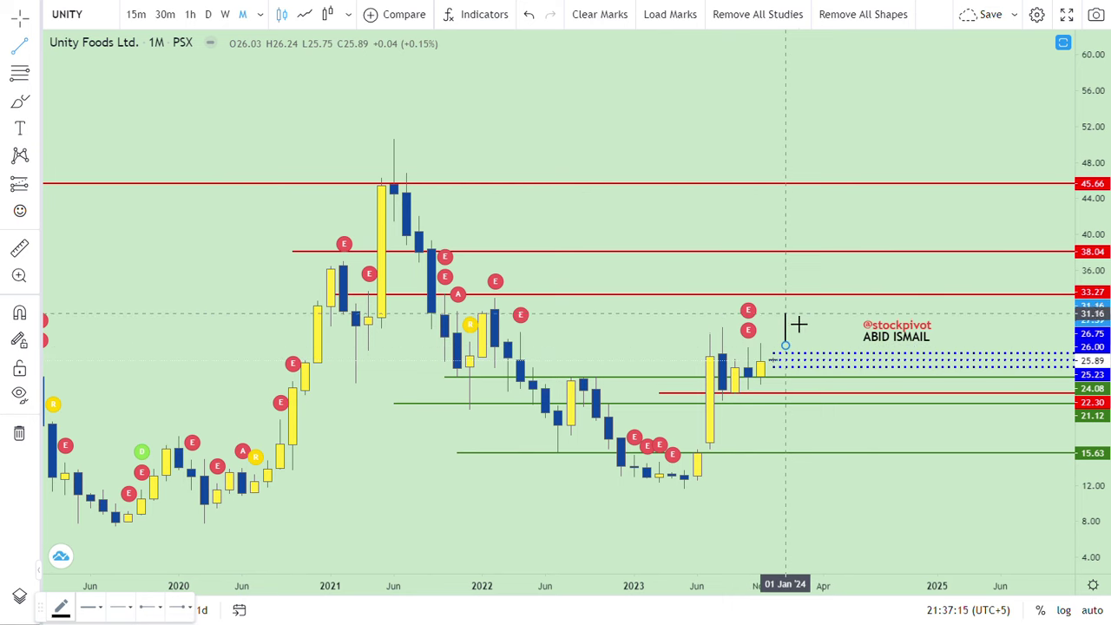
pyautogui.click(799, 323)
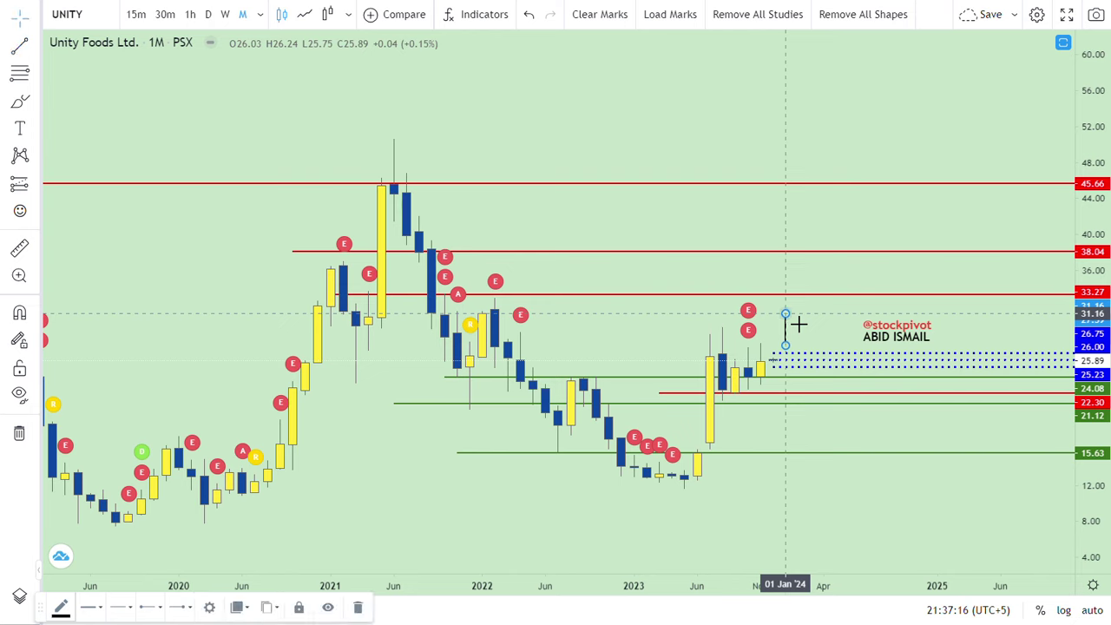
pyautogui.click(88, 607)
pyautogui.click(147, 577)
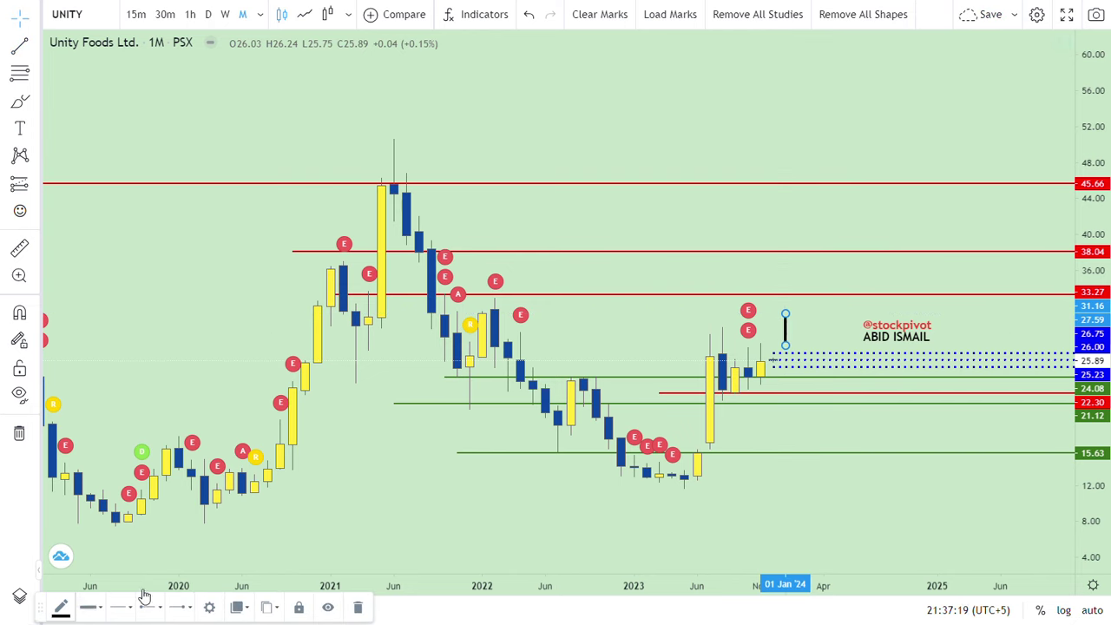
pyautogui.click(59, 607)
pyautogui.click(98, 488)
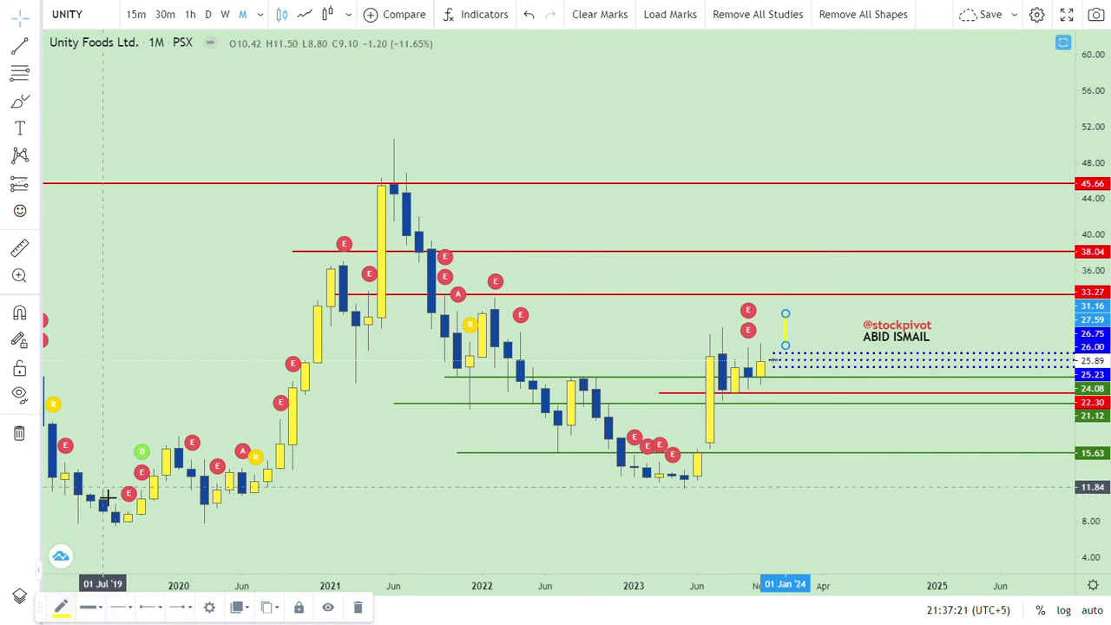
pyautogui.click(804, 495)
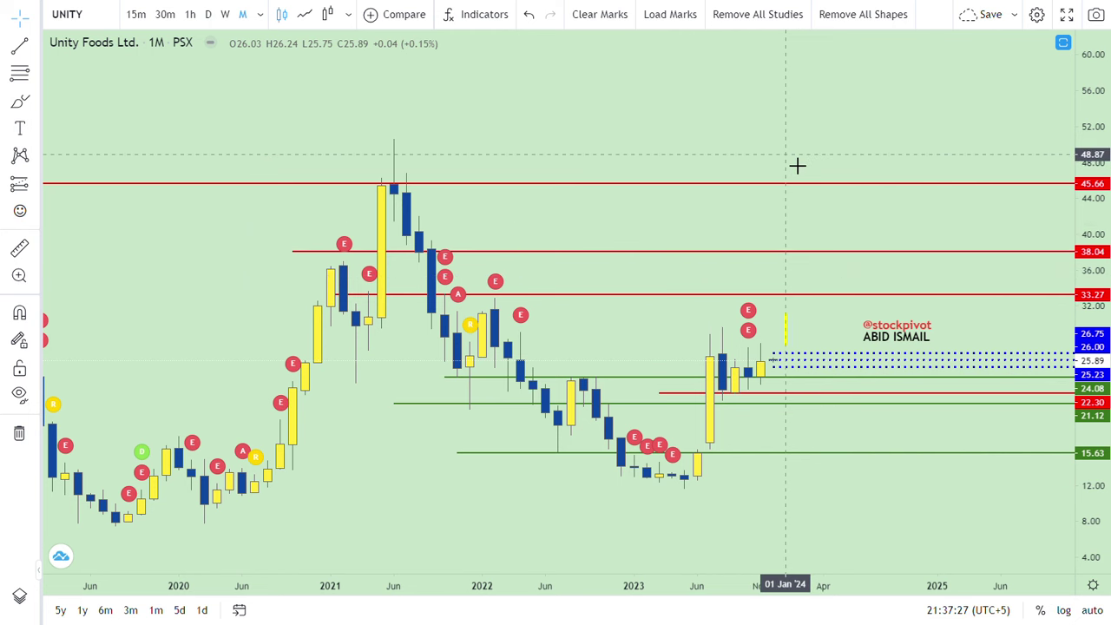
pyautogui.moveTo(796, 166); pyautogui.dragTo(801, 176)
pyautogui.moveTo(1091, 347); pyautogui.dragTo(1107, 511)
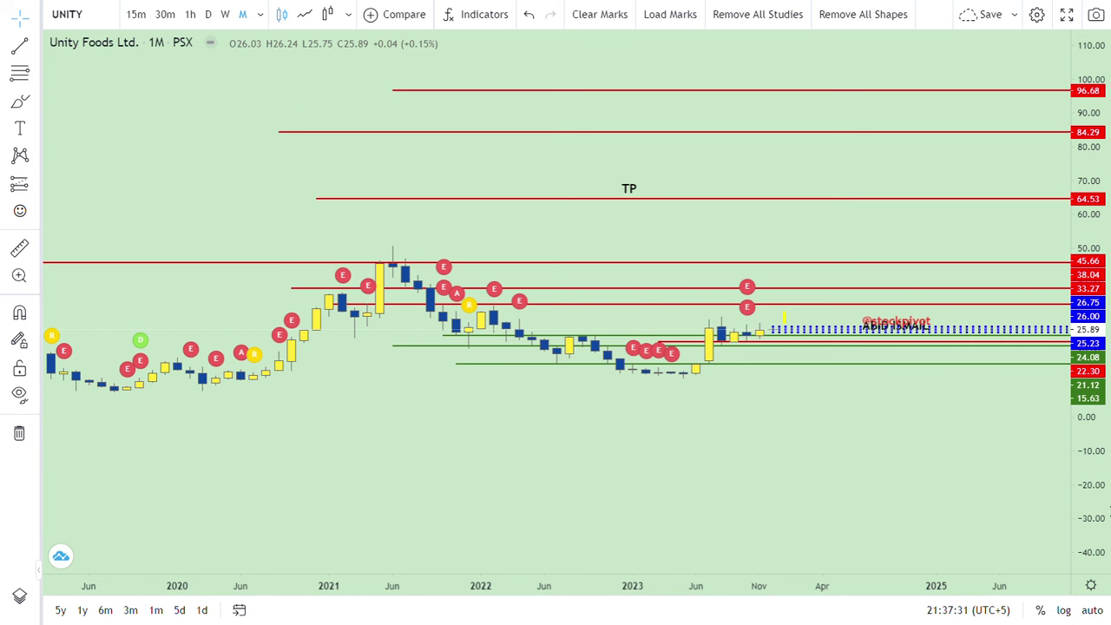
pyautogui.moveTo(883, 462); pyautogui.dragTo(826, 554)
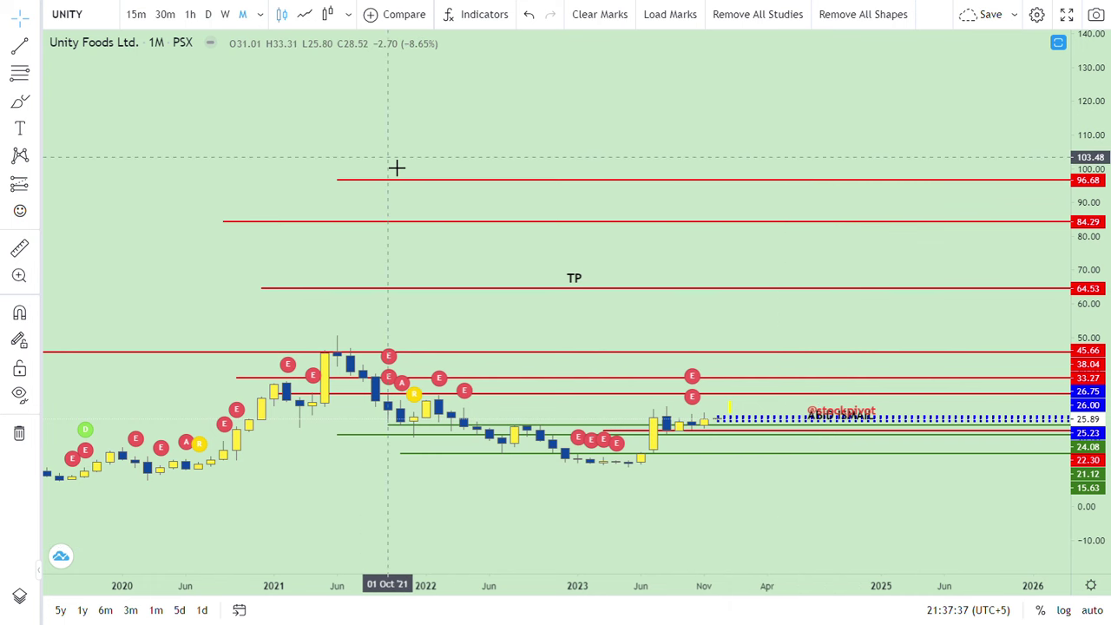
pyautogui.moveTo(390, 140); pyautogui.dragTo(603, 118)
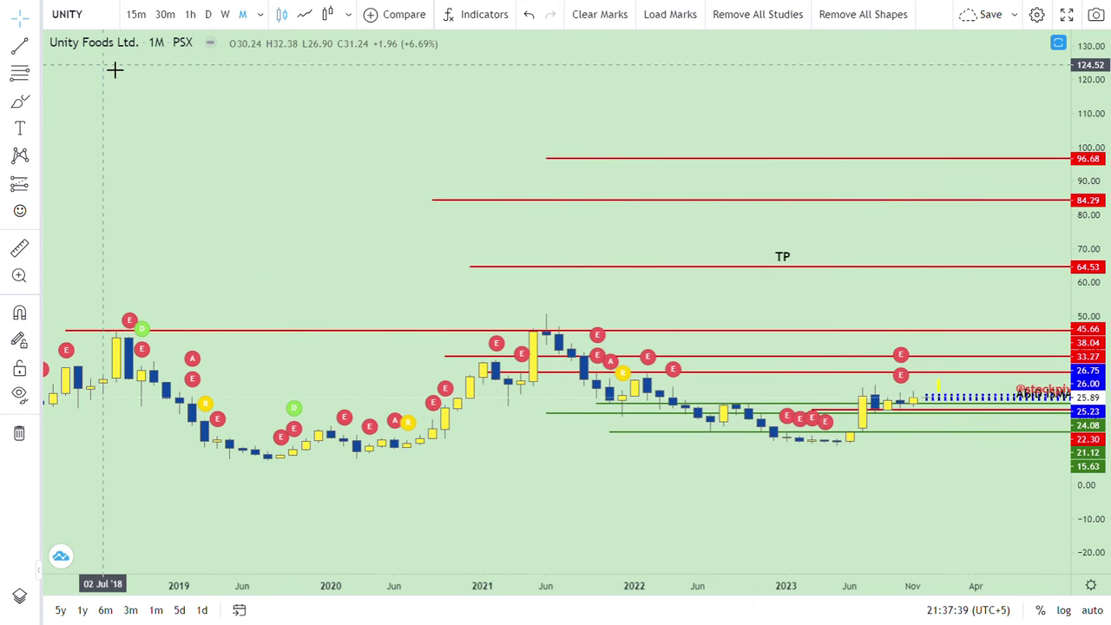
# Search the symbol 'ANL' and load the Azgard Nine Ltd. chart on PSX.
pyautogui.click(100, 24)
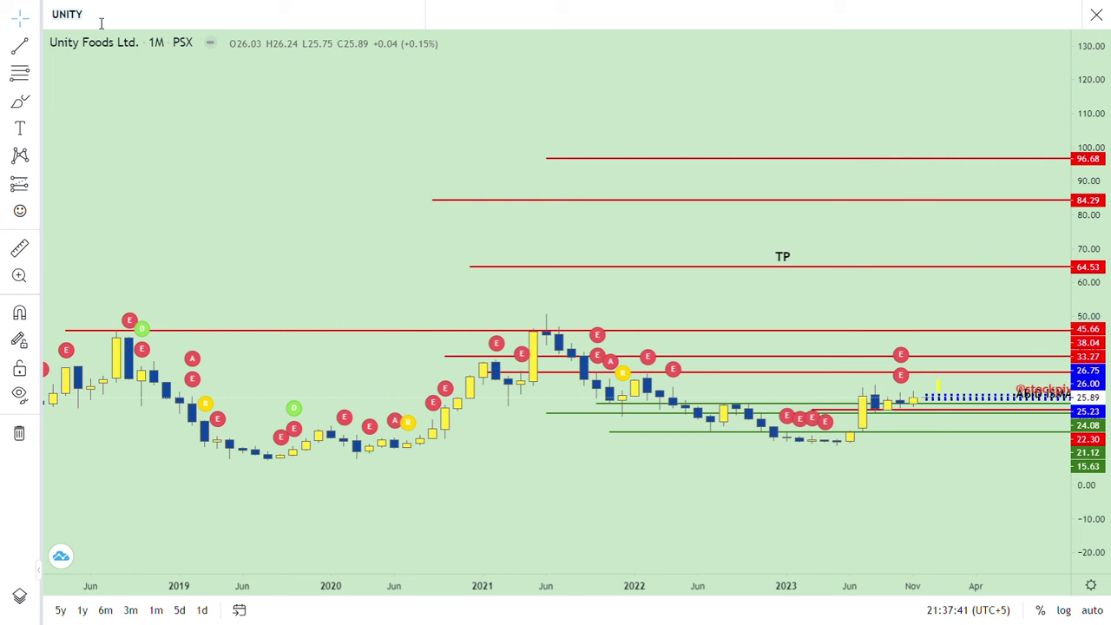
pyautogui.write('ANL')
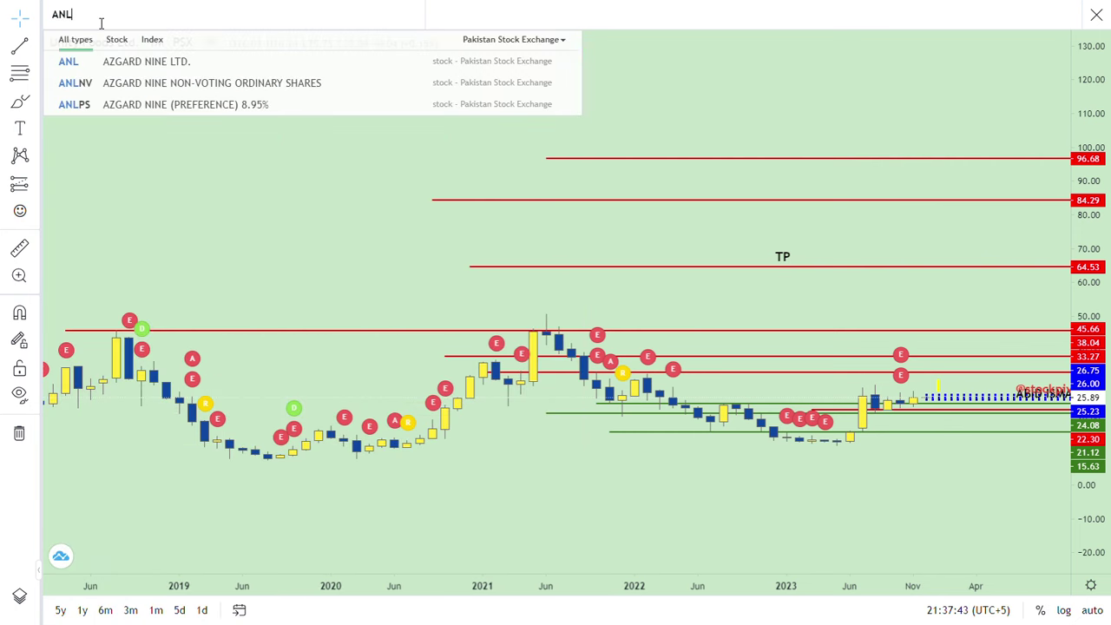
pyautogui.click(120, 66)
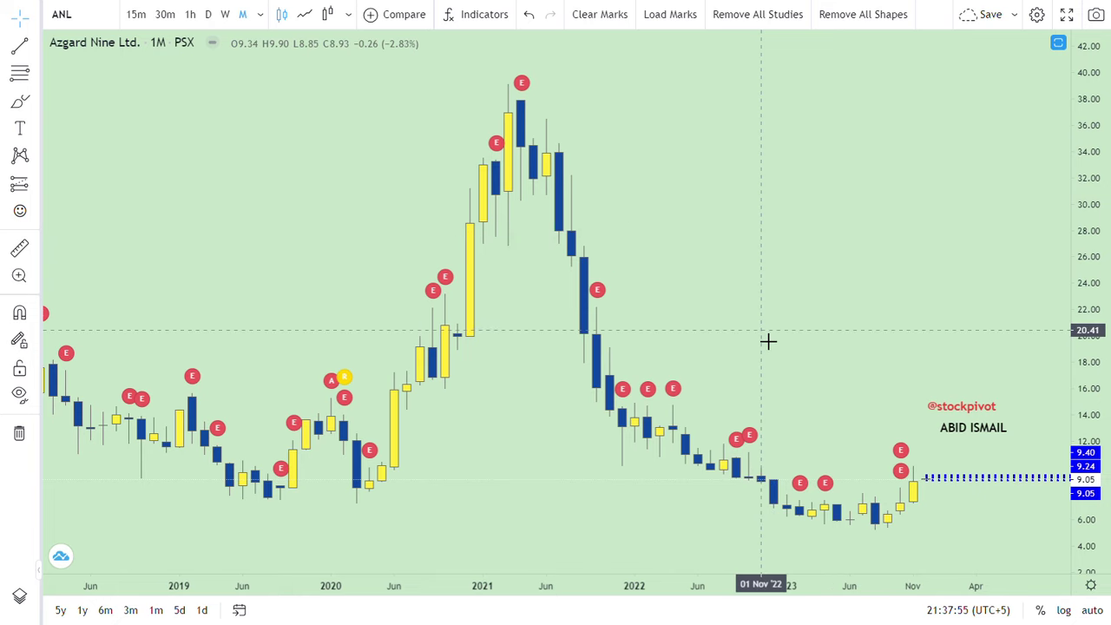
pyautogui.moveTo(767, 341); pyautogui.dragTo(752, 266)
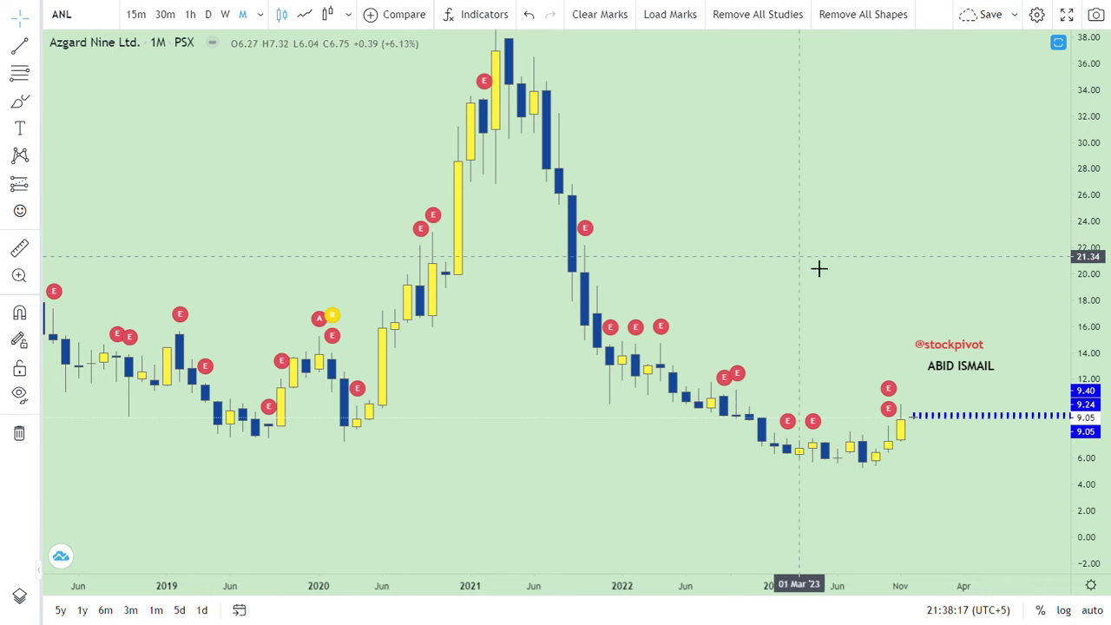
pyautogui.moveTo(860, 348); pyautogui.dragTo(732, 330)
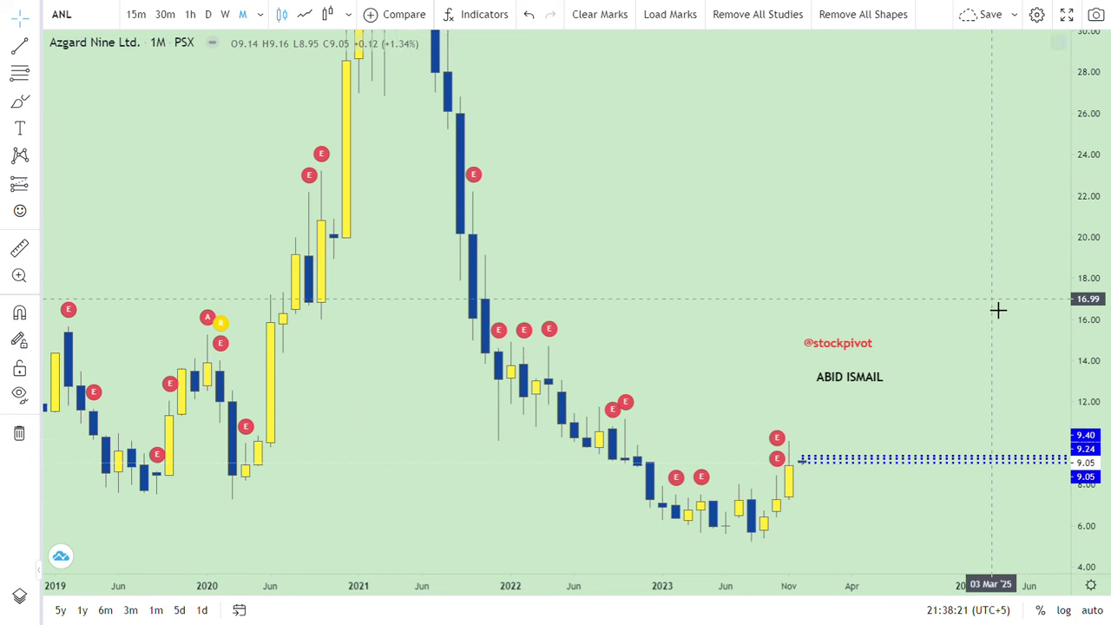
pyautogui.moveTo(997, 310); pyautogui.dragTo(945, 198)
pyautogui.moveTo(1100, 391); pyautogui.dragTo(1099, 352)
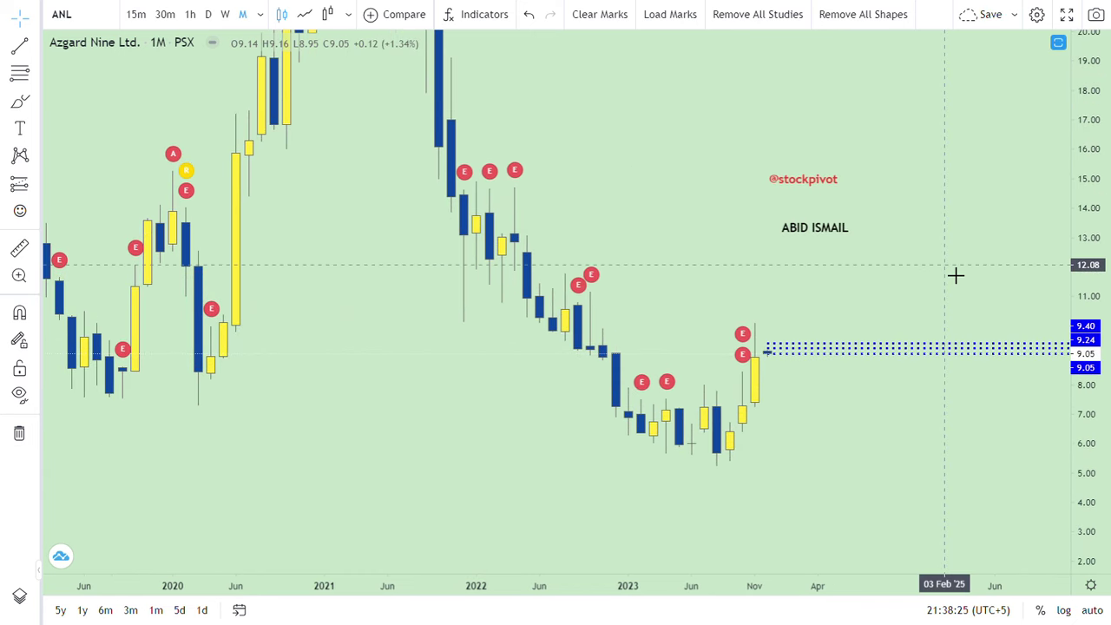
pyautogui.moveTo(1100, 354); pyautogui.dragTo(1100, 372)
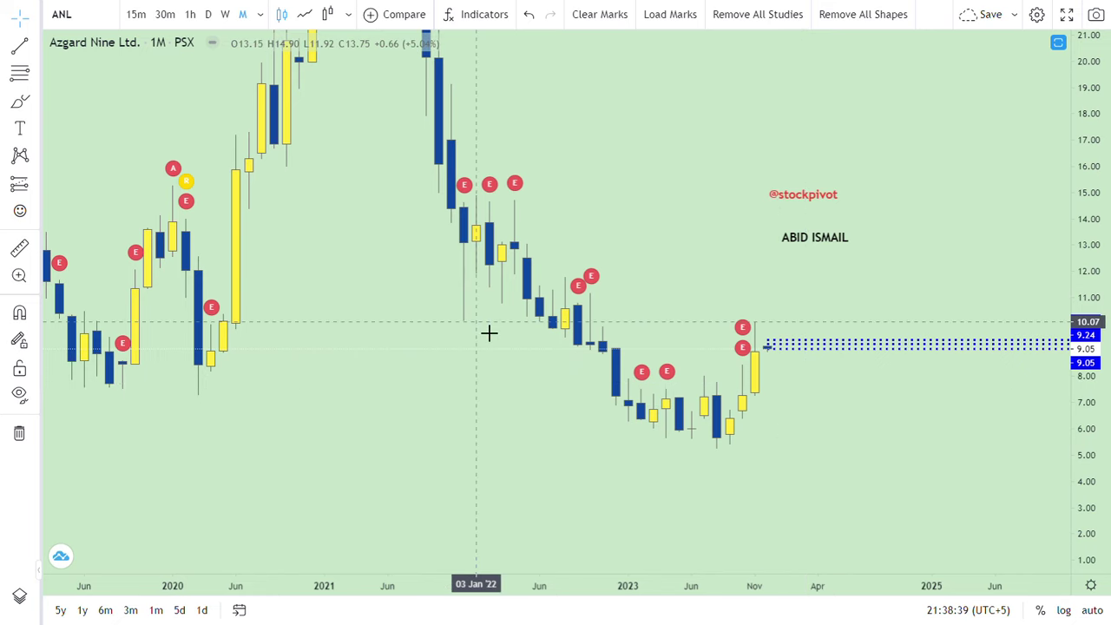
# Zoom to the 5–16 price range and drag the name and handle watermarks down beside the latest candles.
pyautogui.moveTo(1085, 451); pyautogui.dragTo(1084, 382)
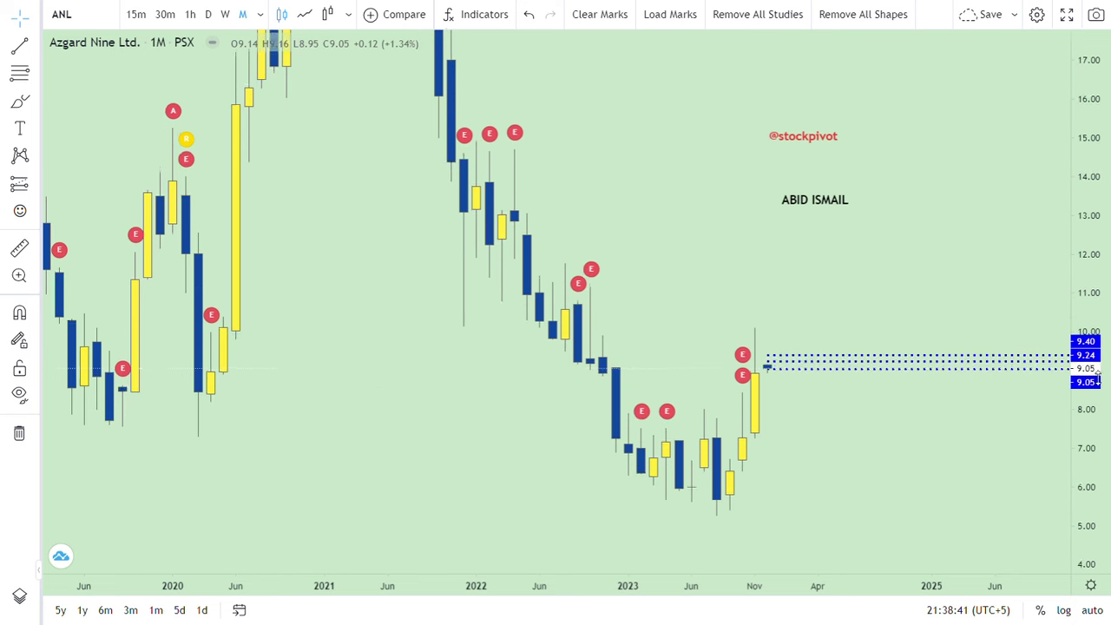
pyautogui.moveTo(820, 186); pyautogui.dragTo(695, 355)
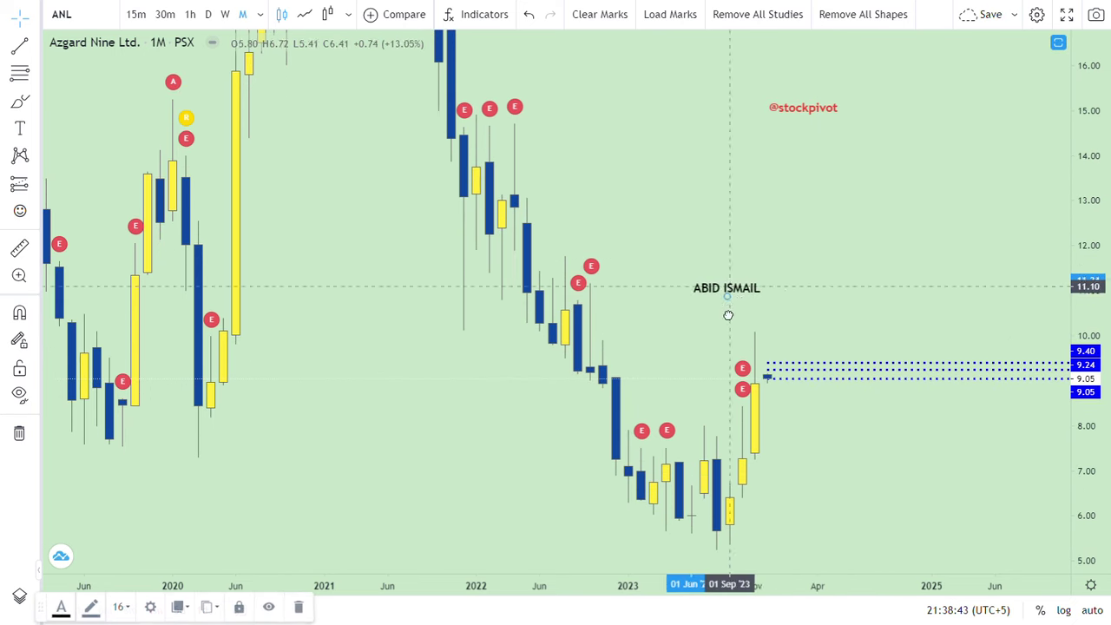
pyautogui.moveTo(807, 110)
pyautogui.mouseDown()
pyautogui.moveTo(710, 317)
pyautogui.moveTo(669, 186)
pyautogui.mouseUp()
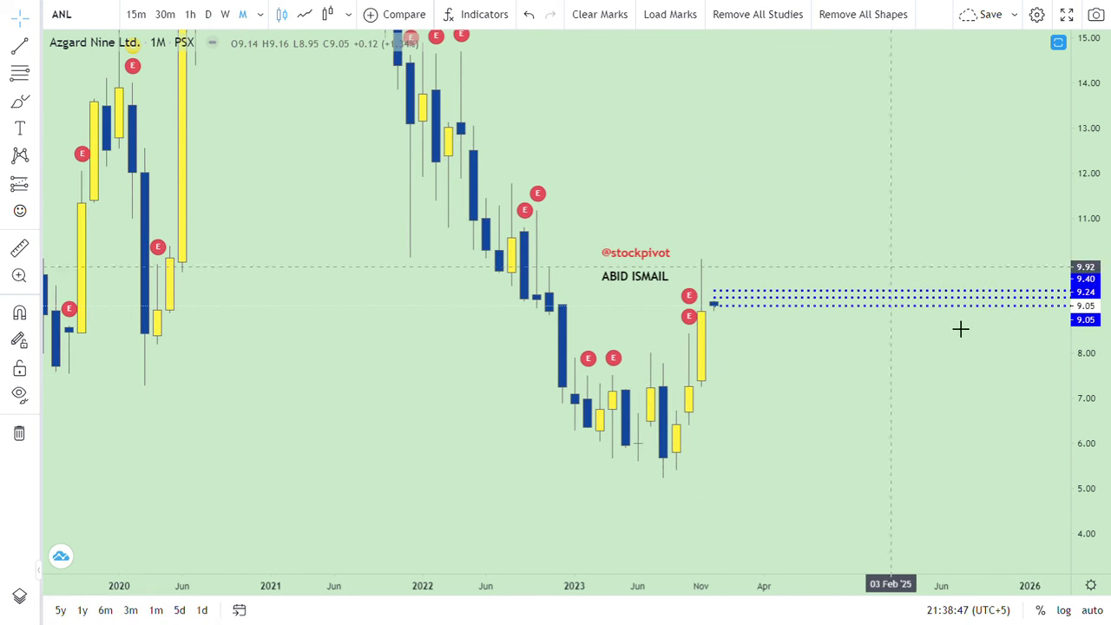
pyautogui.moveTo(1109, 421); pyautogui.dragTo(1108, 460)
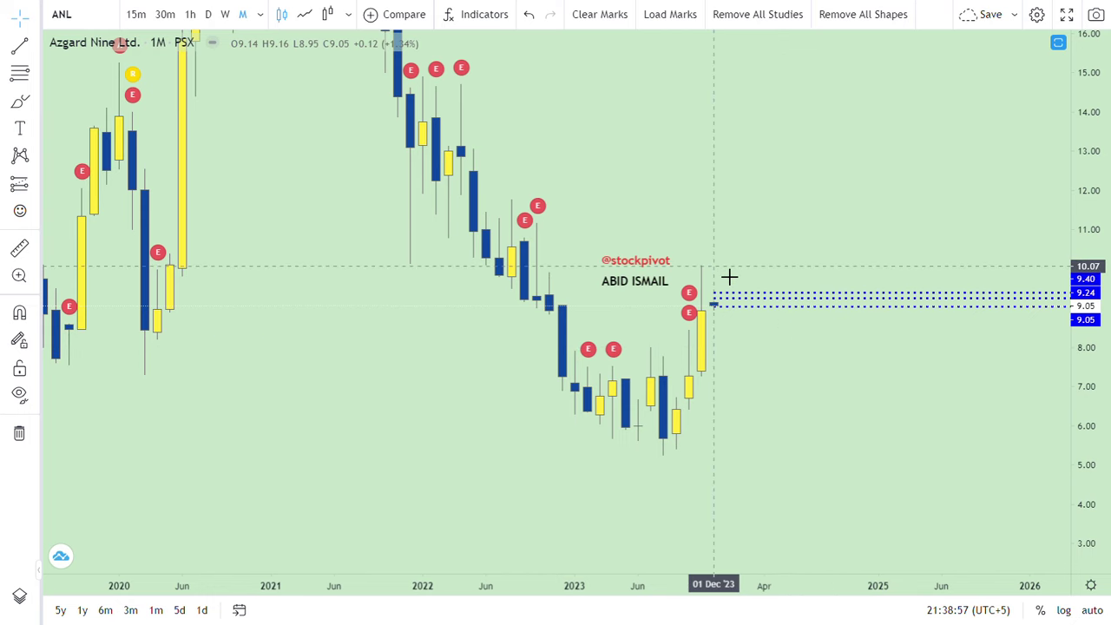
# Draw a red horizontal ray at 9.78 from October 2021 and move the name label down-left beneath it.
pyautogui.click(33, 47)
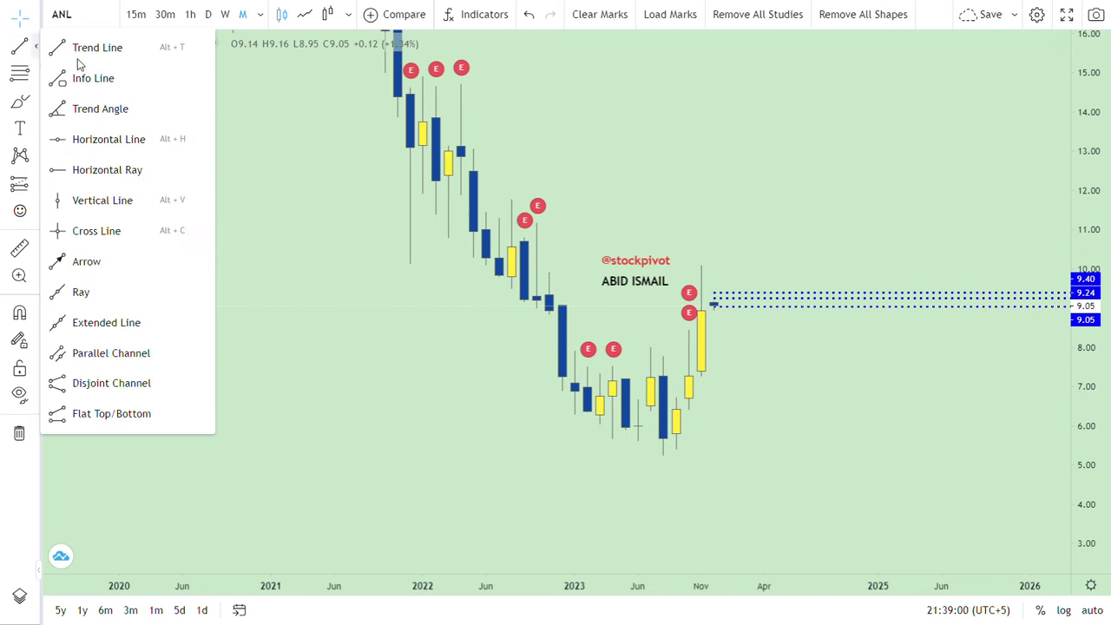
pyautogui.click(110, 170)
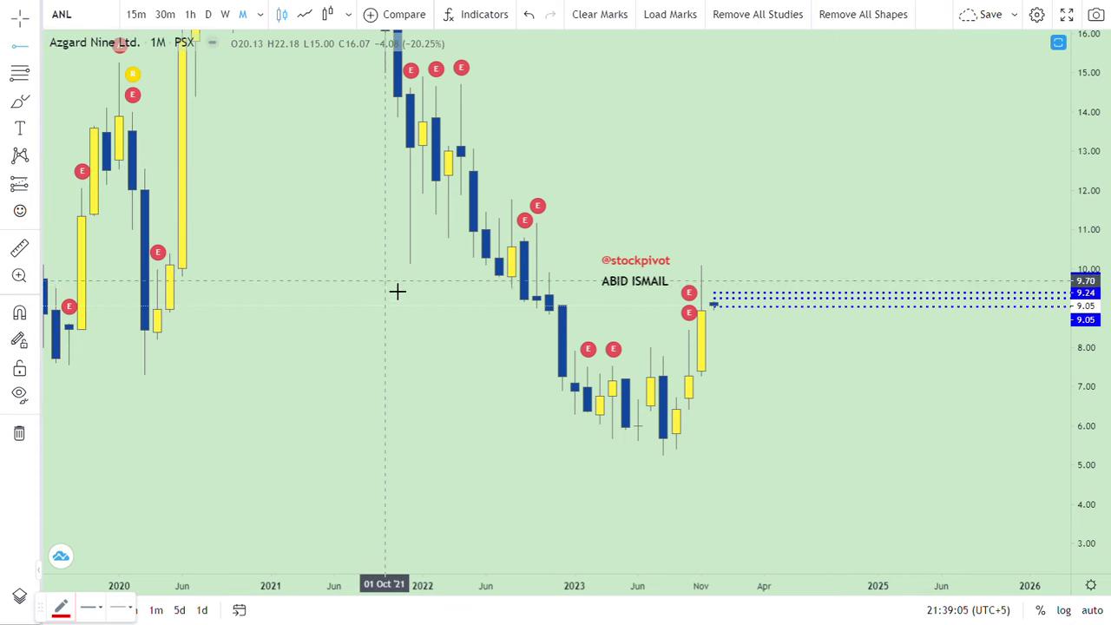
pyautogui.click(396, 291)
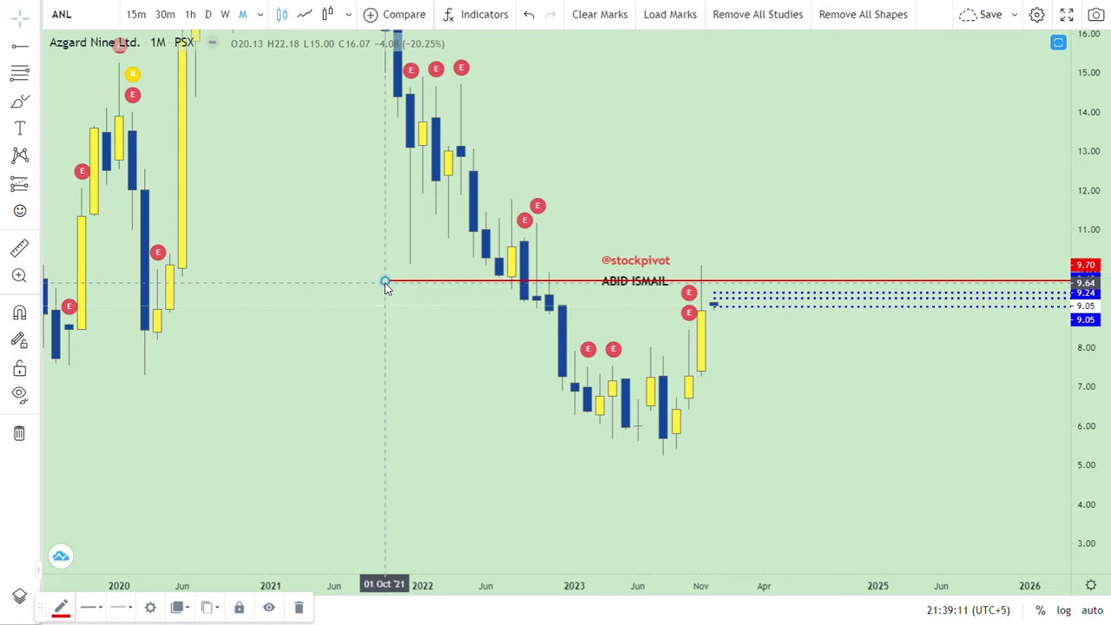
pyautogui.moveTo(386, 284); pyautogui.dragTo(395, 289)
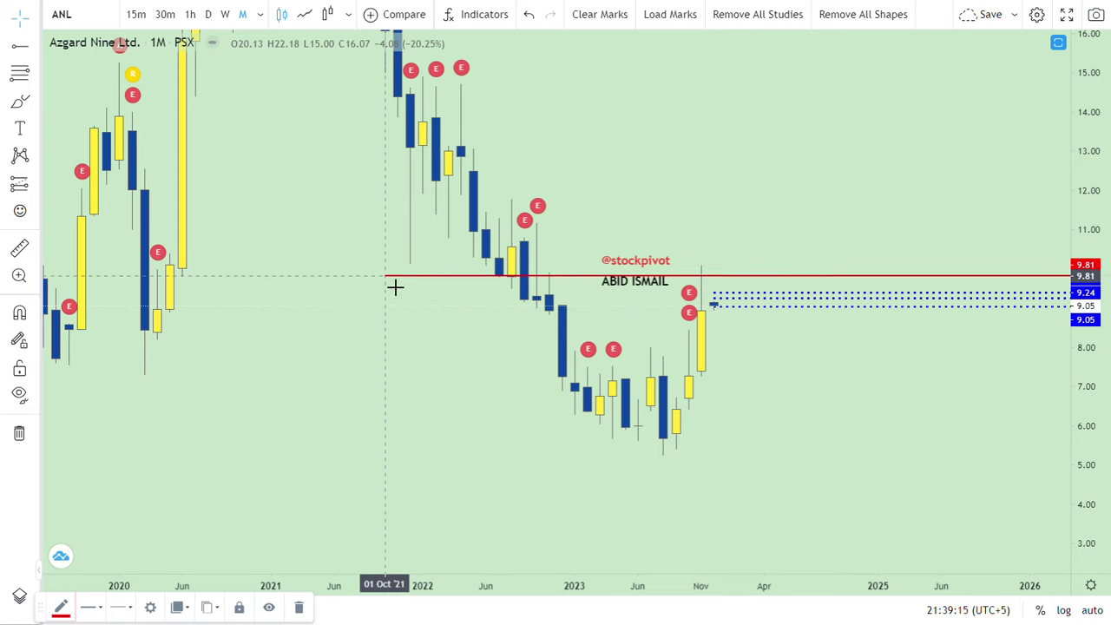
pyautogui.moveTo(395, 289); pyautogui.dragTo(395, 289)
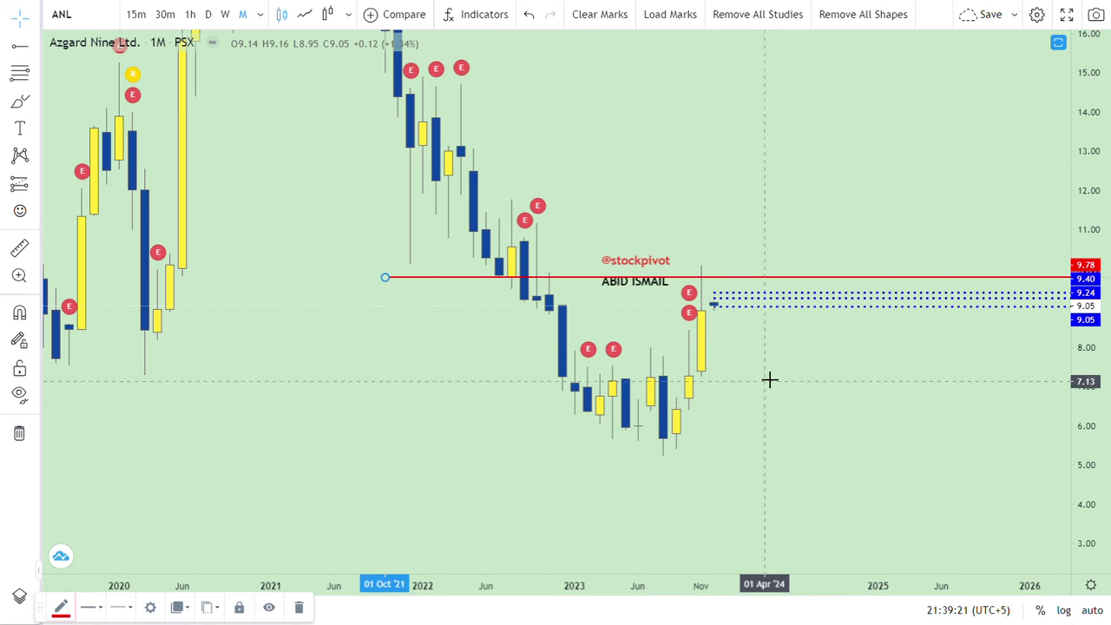
pyautogui.moveTo(685, 326)
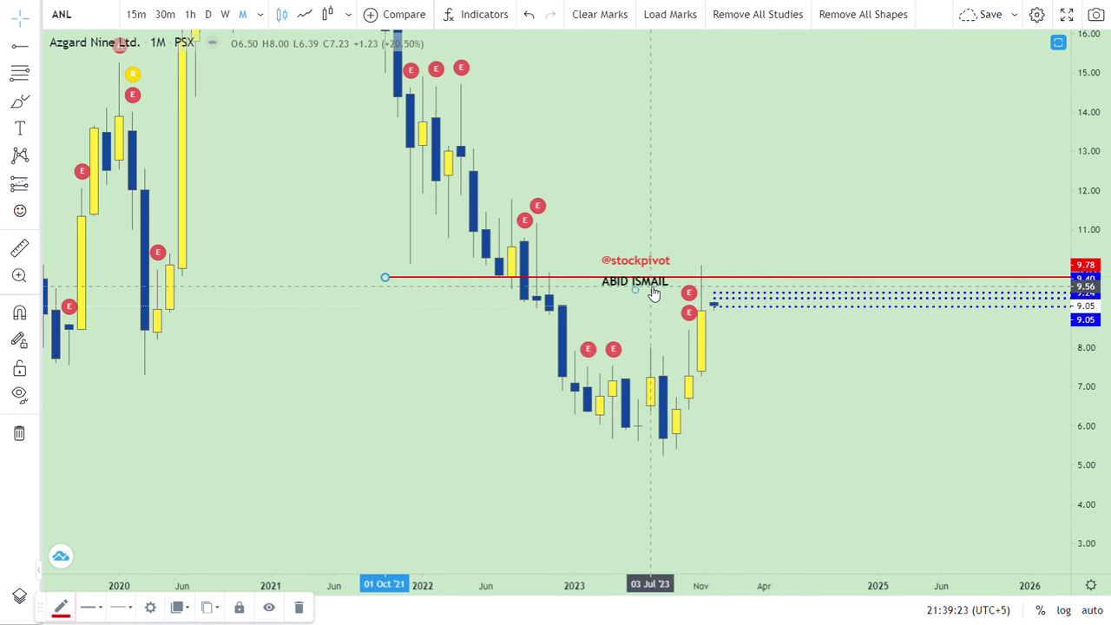
pyautogui.moveTo(658, 291); pyautogui.dragTo(646, 307)
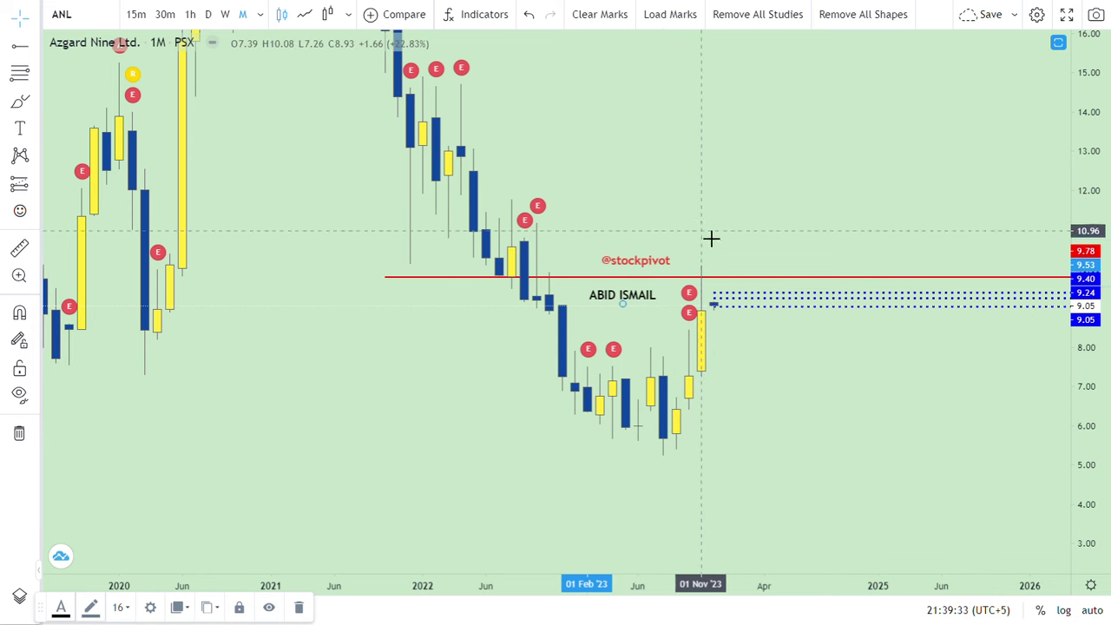
# Pan back to 2018–2023 to show the 2021 high near 38 and turn auto-scale back on.
pyautogui.moveTo(745, 198); pyautogui.dragTo(934, 360)
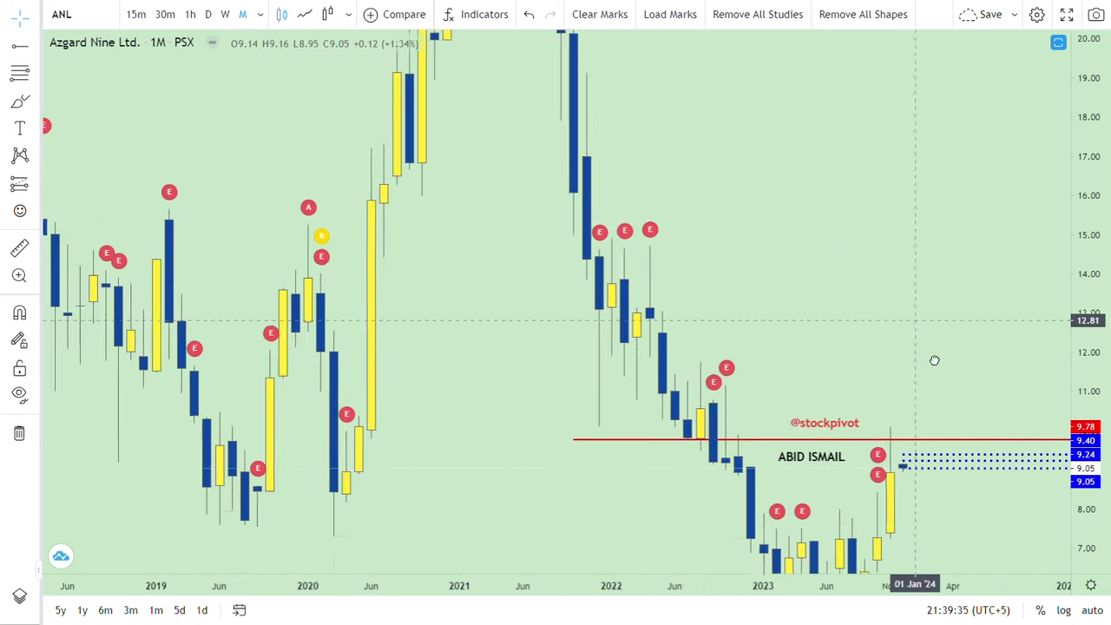
pyautogui.moveTo(929, 511); pyautogui.dragTo(859, 374)
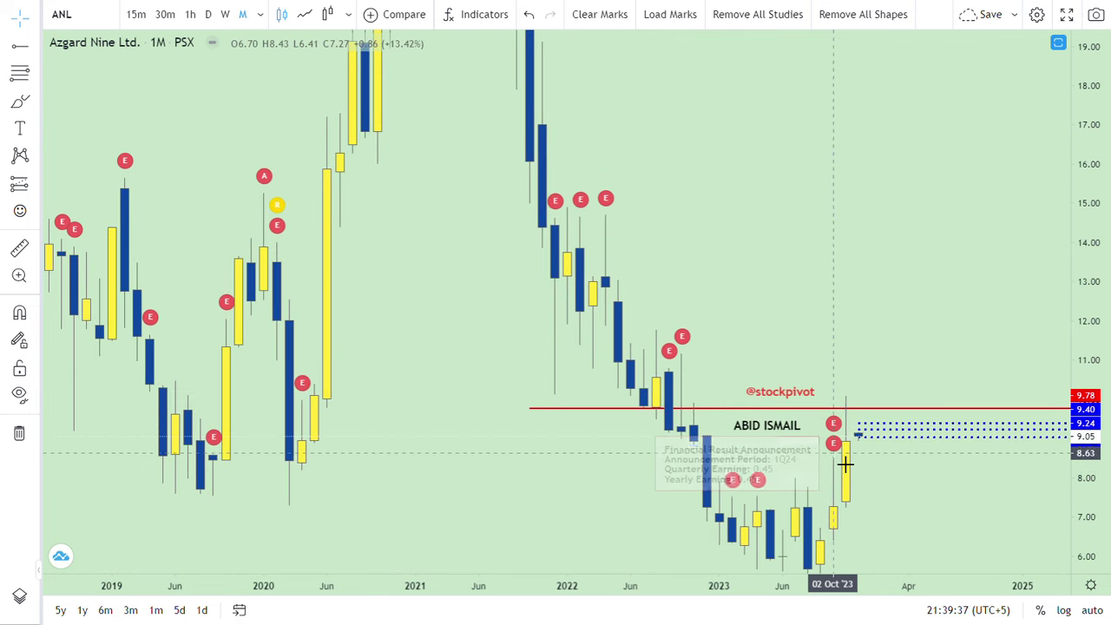
pyautogui.moveTo(836, 427)
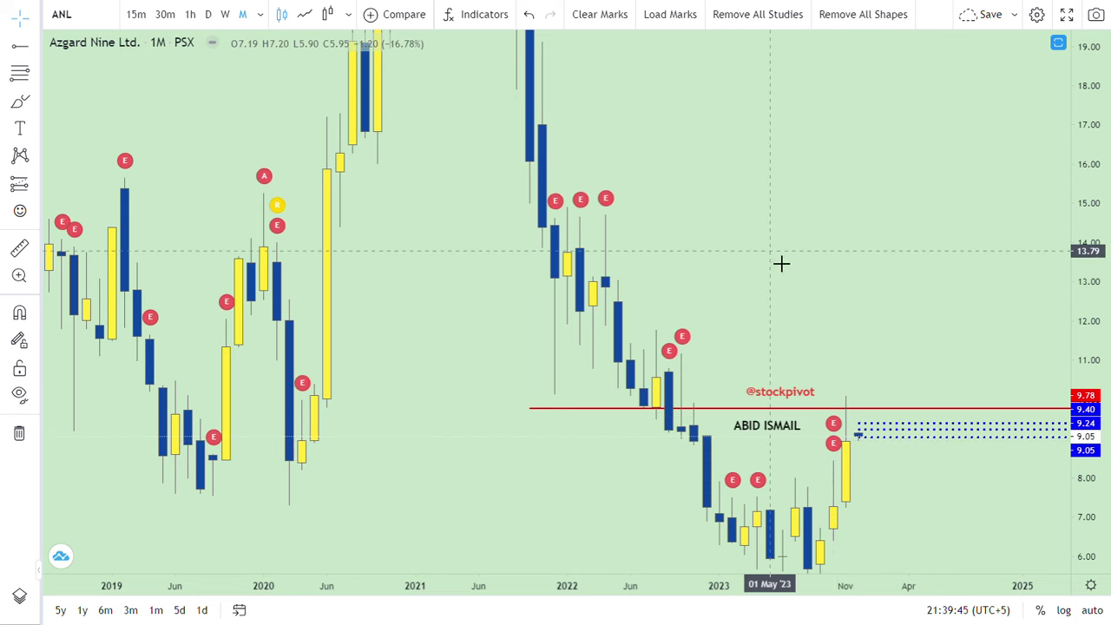
pyautogui.moveTo(789, 266); pyautogui.dragTo(881, 411)
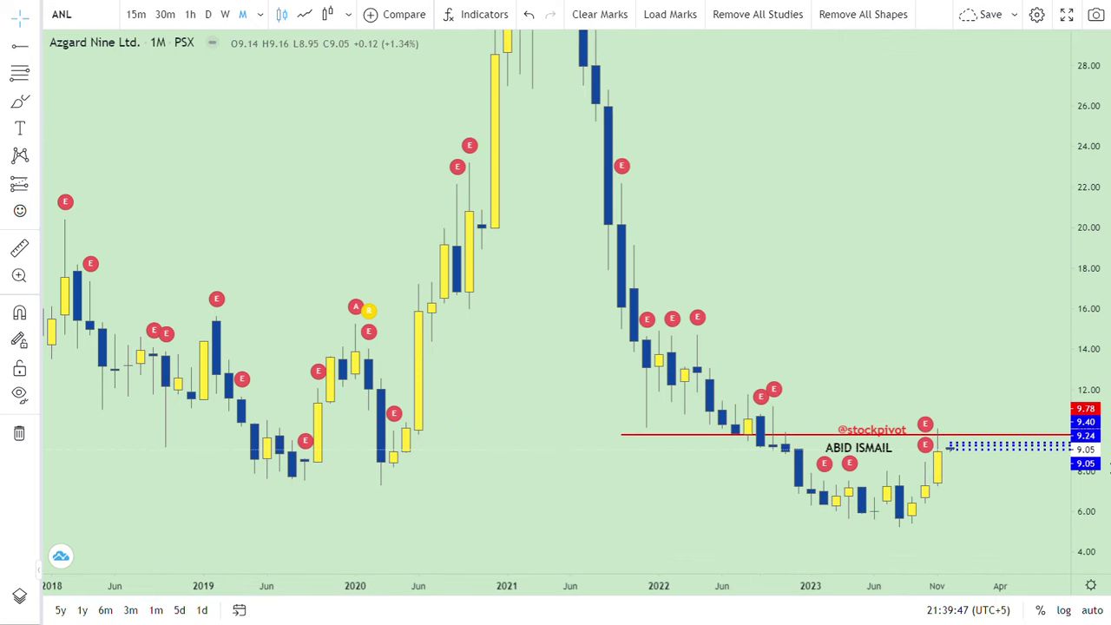
pyautogui.moveTo(883, 257); pyautogui.dragTo(986, 373)
pyautogui.moveTo(293, 372); pyautogui.dragTo(654, 241)
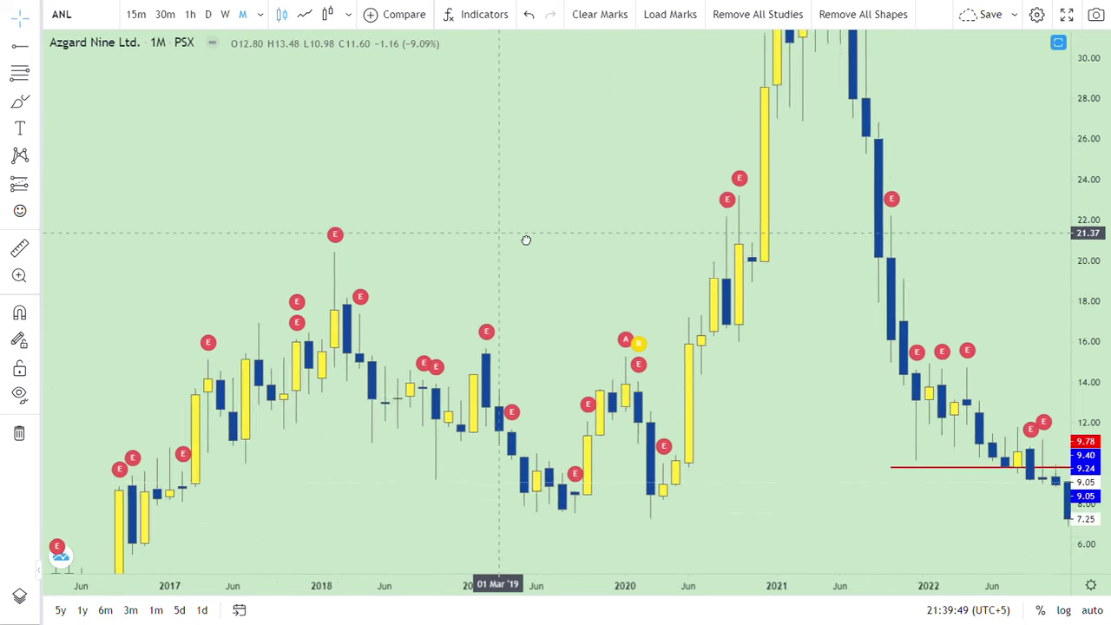
pyautogui.moveTo(420, 189); pyautogui.dragTo(487, 148)
pyautogui.moveTo(637, 112); pyautogui.dragTo(246, 165)
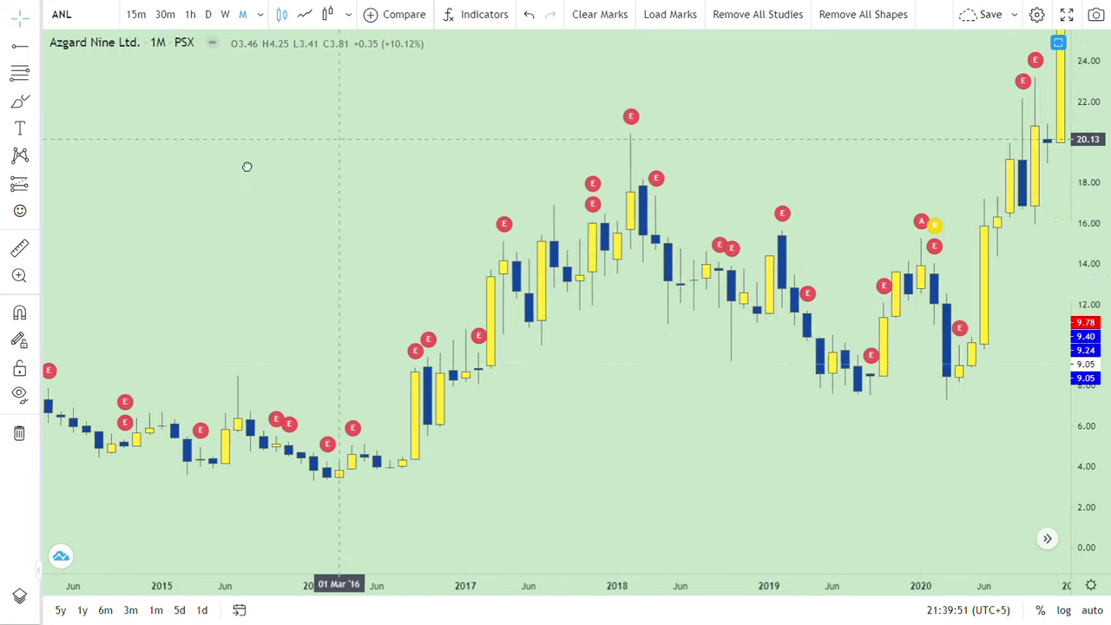
pyautogui.moveTo(650, 141); pyautogui.dragTo(240, 335)
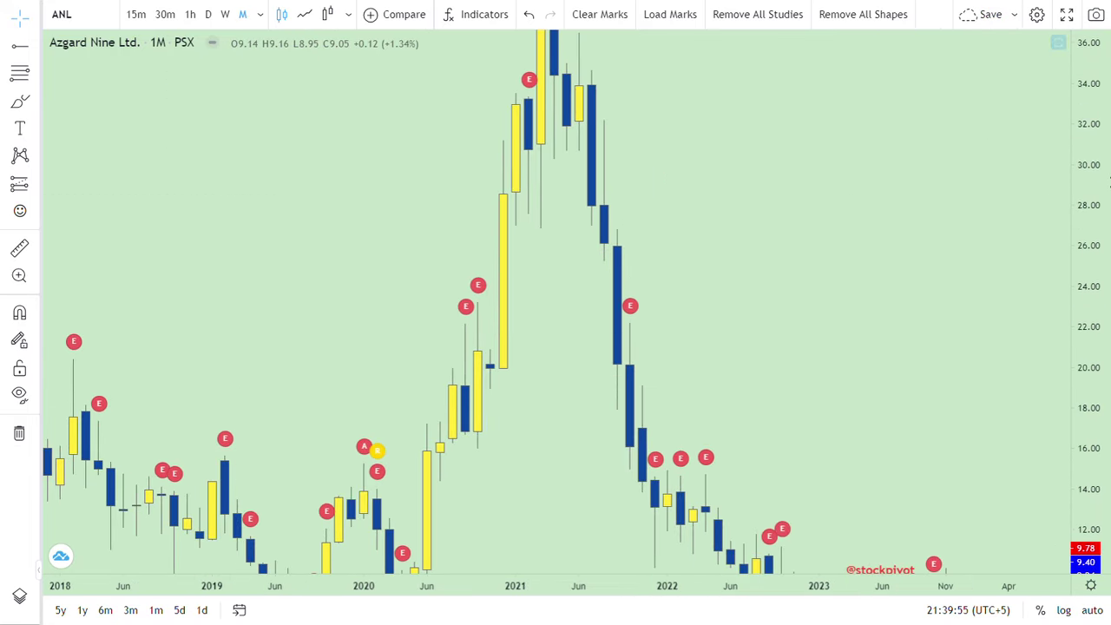
pyautogui.click(1058, 42)
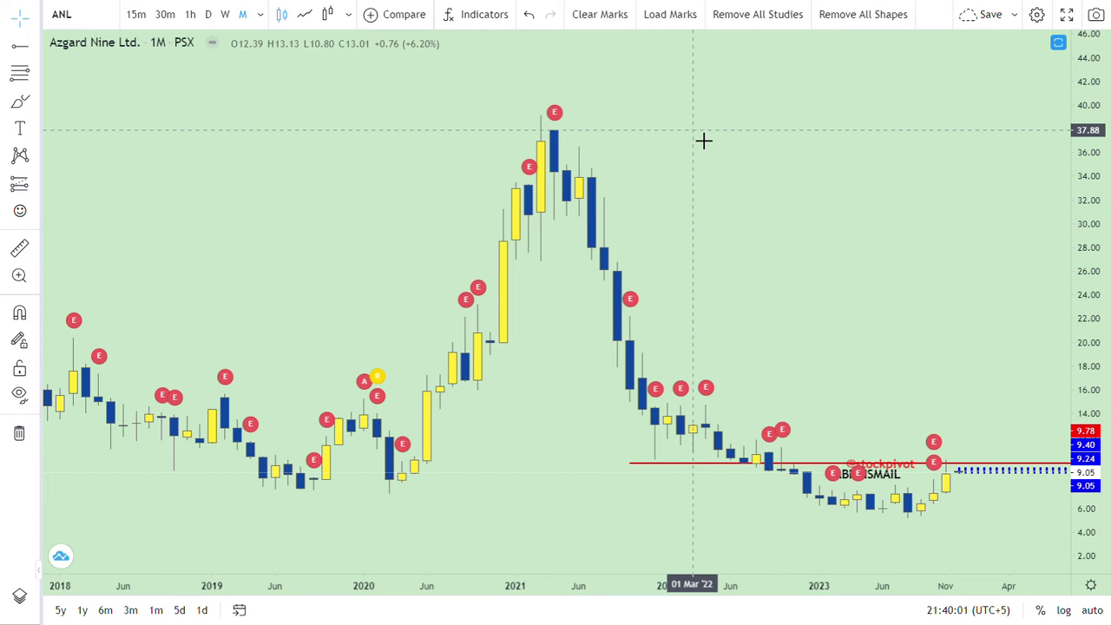
# Draw a red horizontal ray from early 2020 and lower it from 37.95 to 36.92.
pyautogui.click(19, 46)
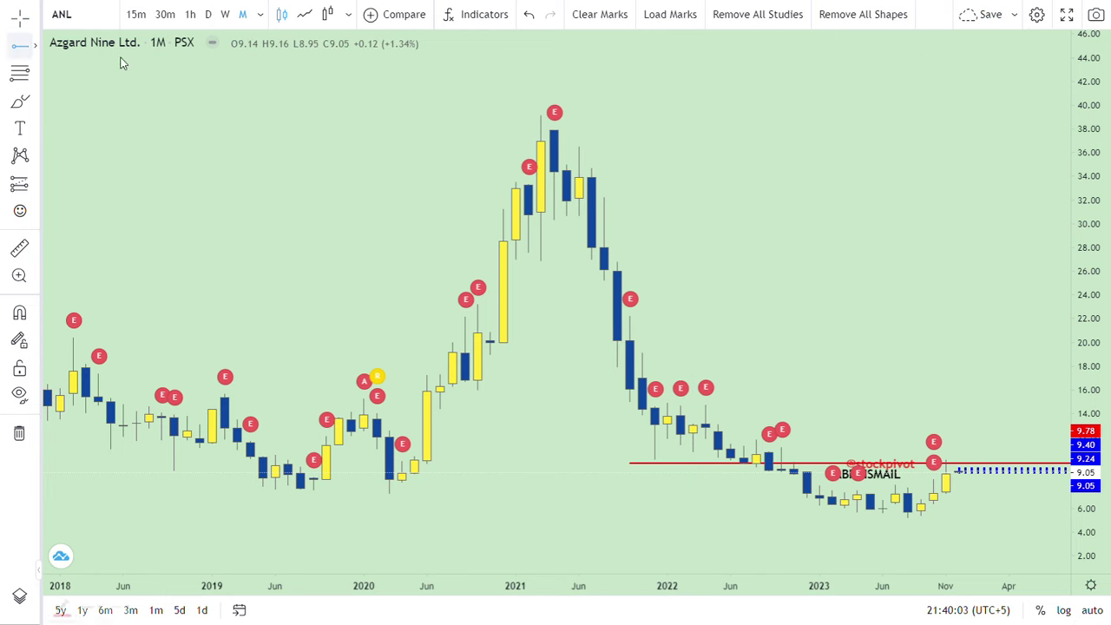
pyautogui.click(388, 141)
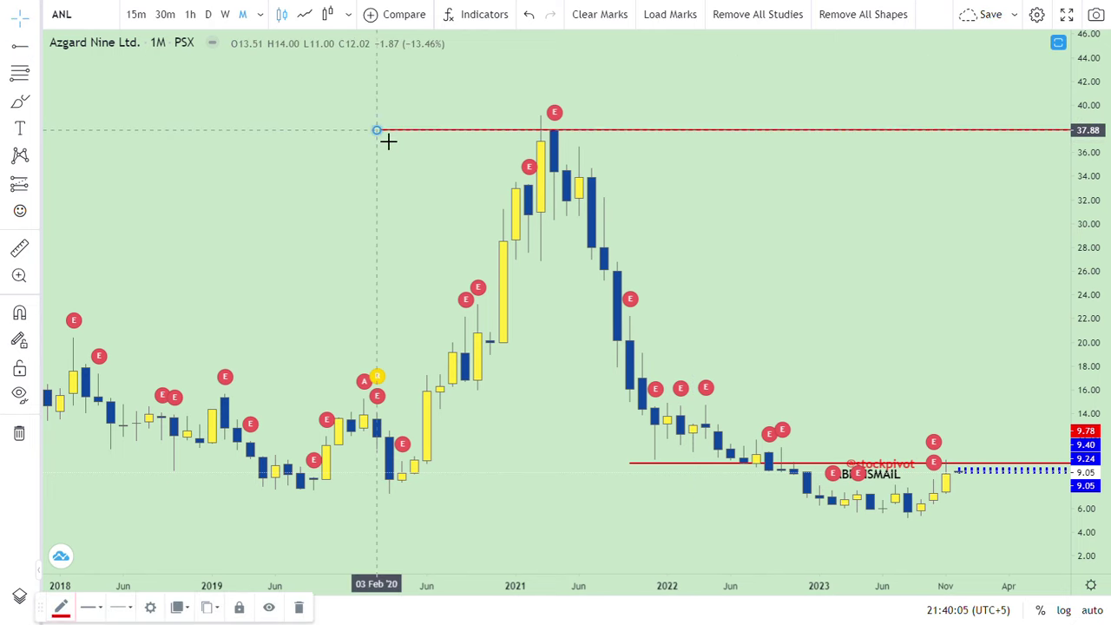
pyautogui.click(388, 140)
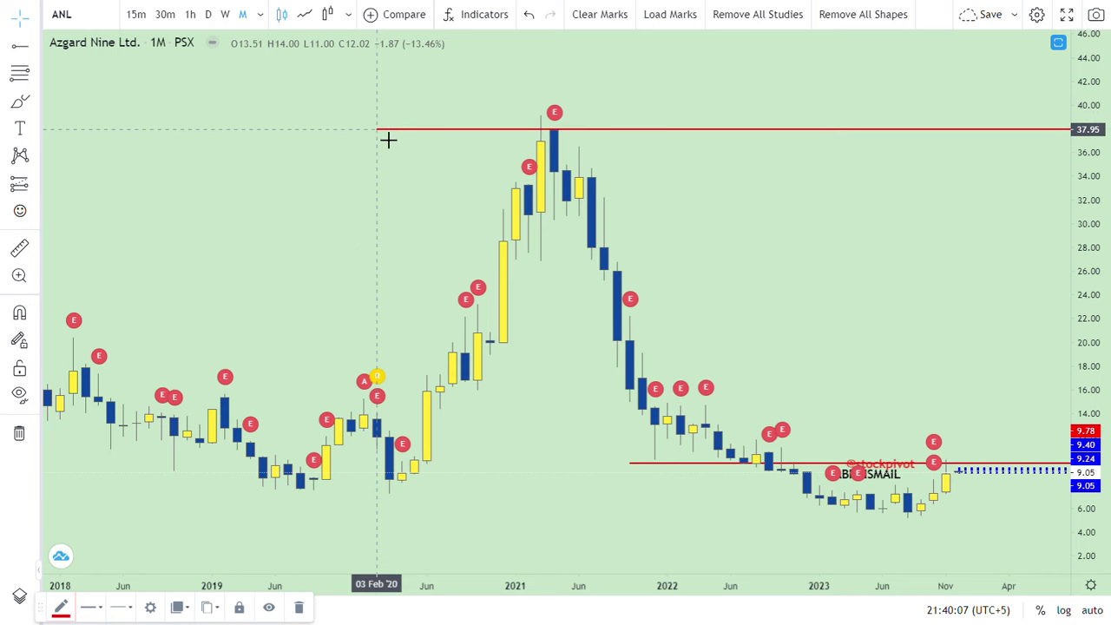
pyautogui.click(388, 141)
pyautogui.moveTo(377, 129); pyautogui.dragTo(384, 151)
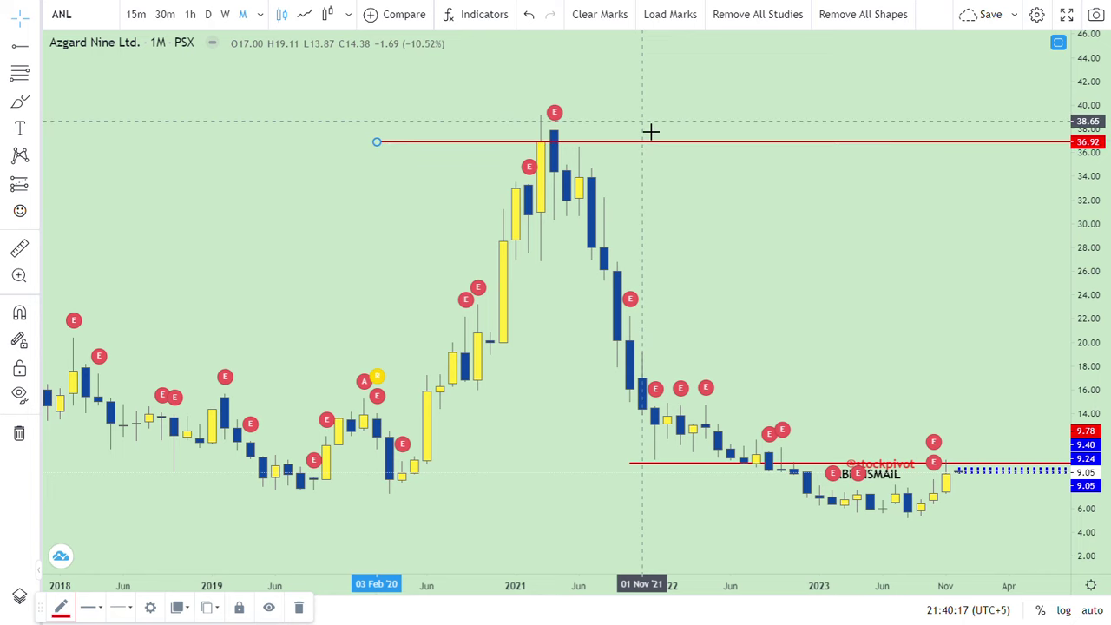
pyautogui.click(555, 113)
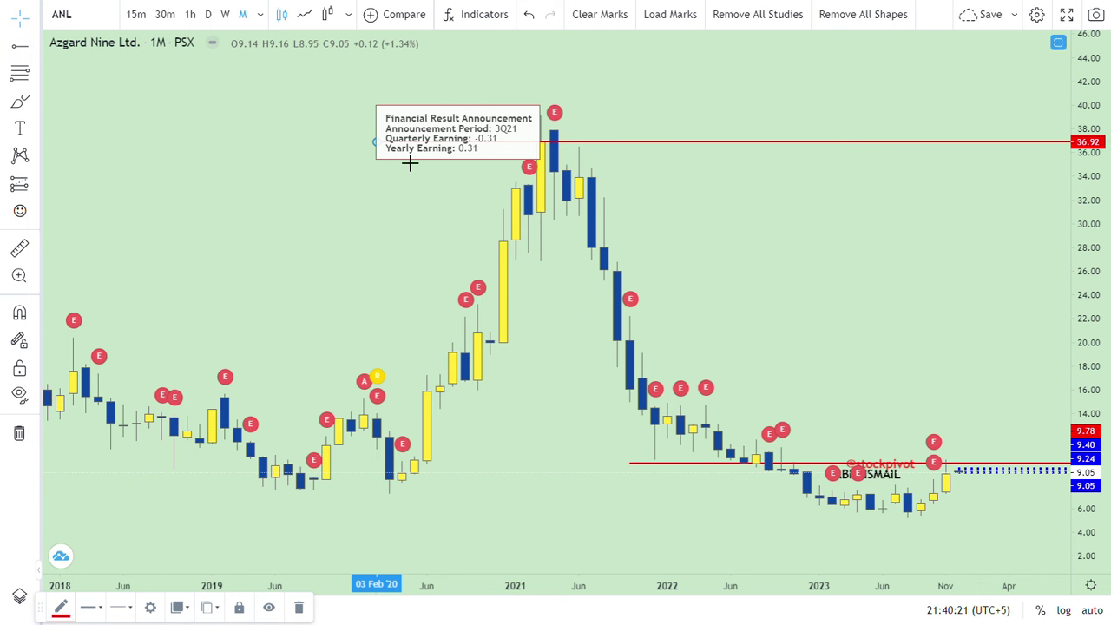
pyautogui.moveTo(894, 182); pyautogui.dragTo(948, 155)
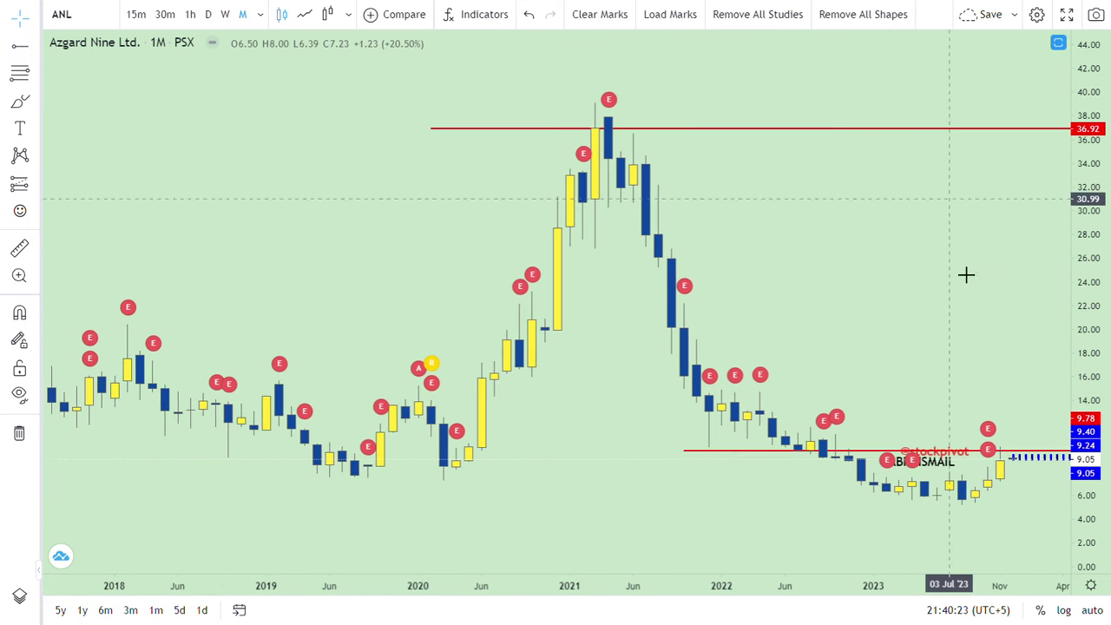
# Stretch the price scale and drag the name watermark label up beneath the handle label, above the 9.40 ray.
pyautogui.moveTo(915, 287); pyautogui.dragTo(743, 216)
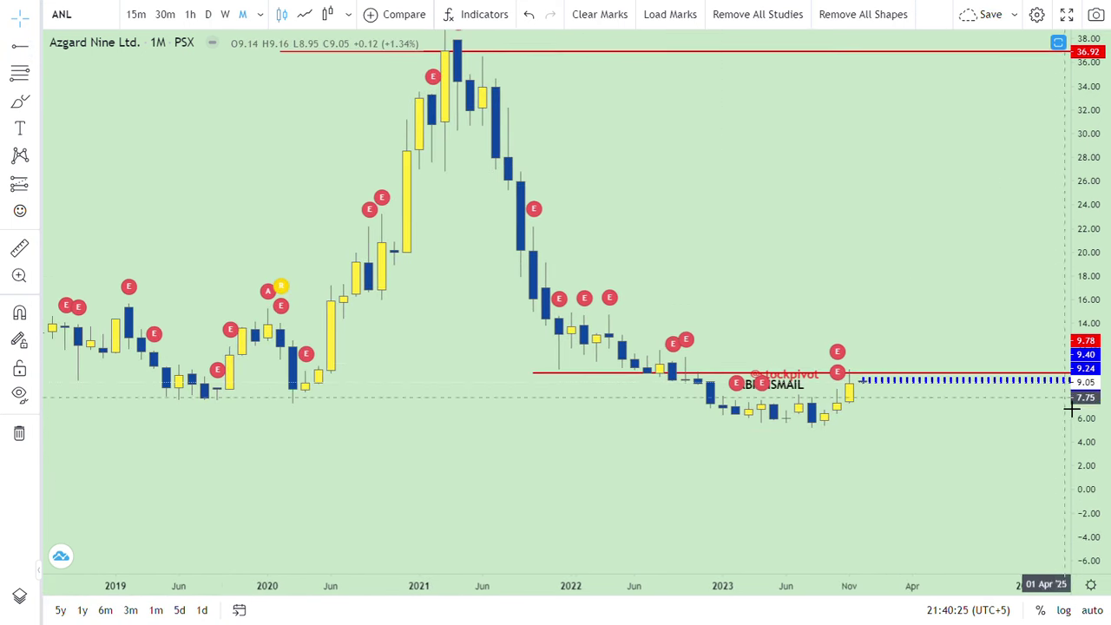
pyautogui.moveTo(1092, 404); pyautogui.dragTo(1095, 347)
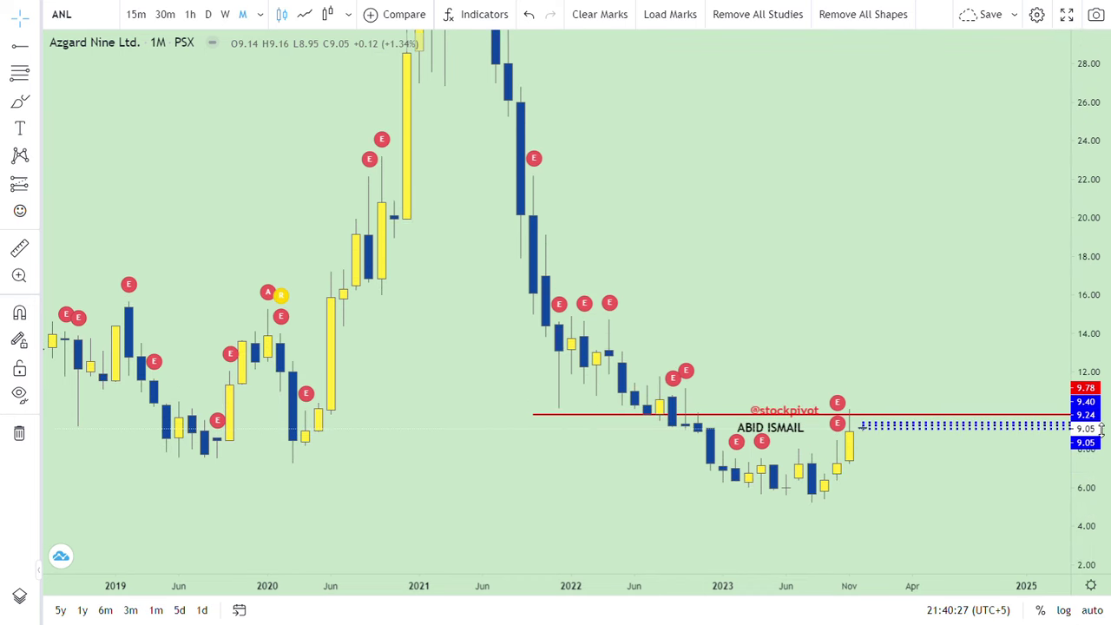
pyautogui.moveTo(1100, 429); pyautogui.dragTo(1099, 391)
pyautogui.click(791, 445)
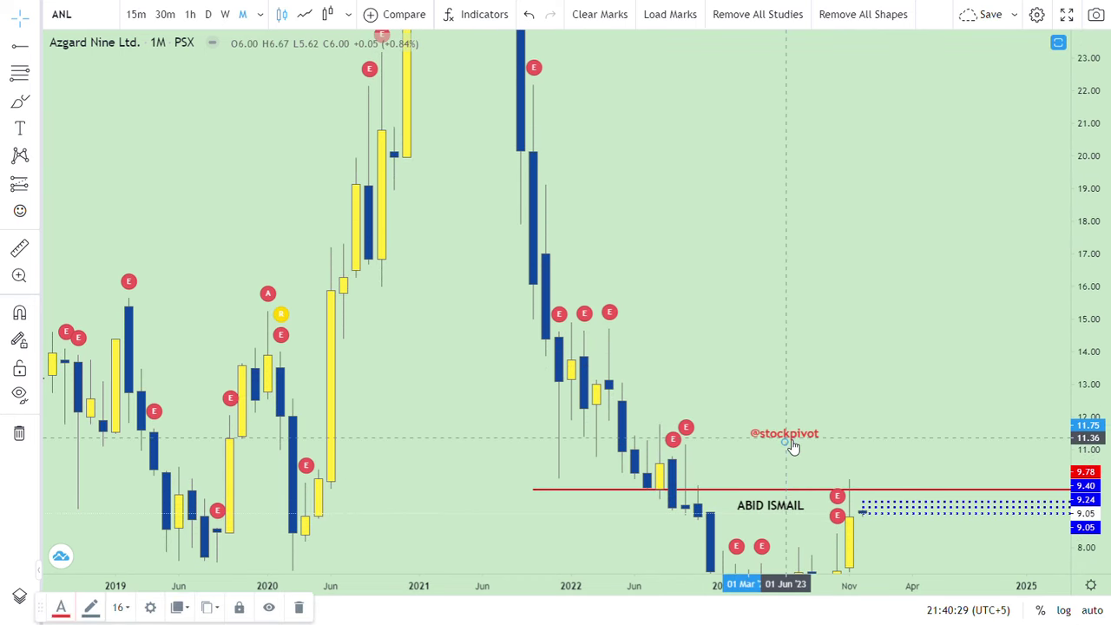
pyautogui.moveTo(781, 506); pyautogui.dragTo(781, 453)
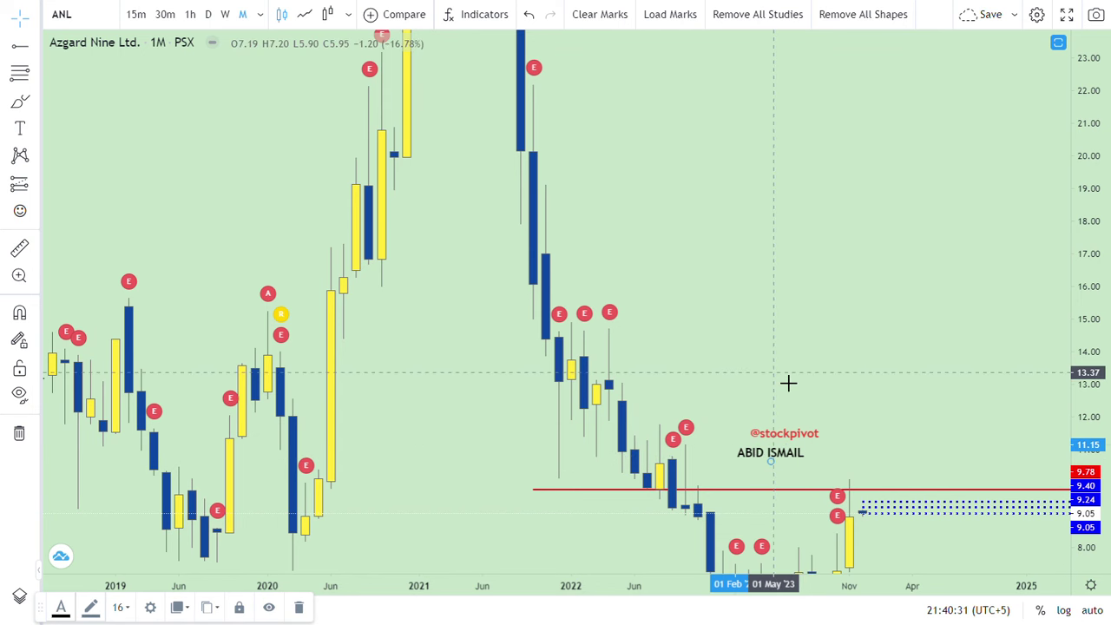
pyautogui.moveTo(788, 383)
pyautogui.mouseDown()
pyautogui.moveTo(807, 295)
pyautogui.moveTo(842, 274)
pyautogui.mouseUp()
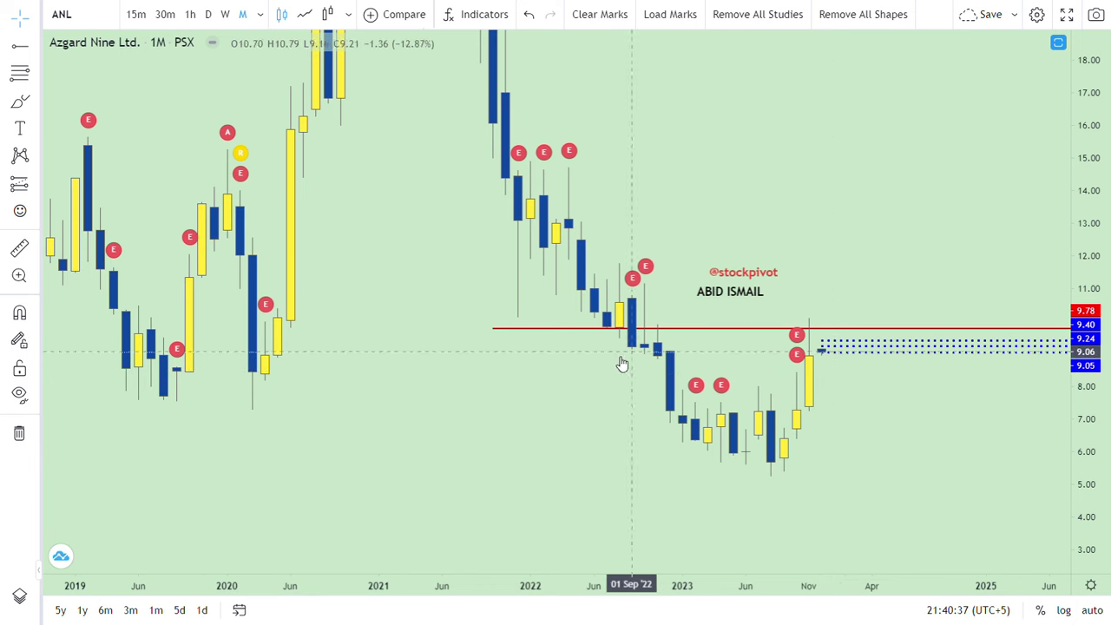
pyautogui.click(21, 49)
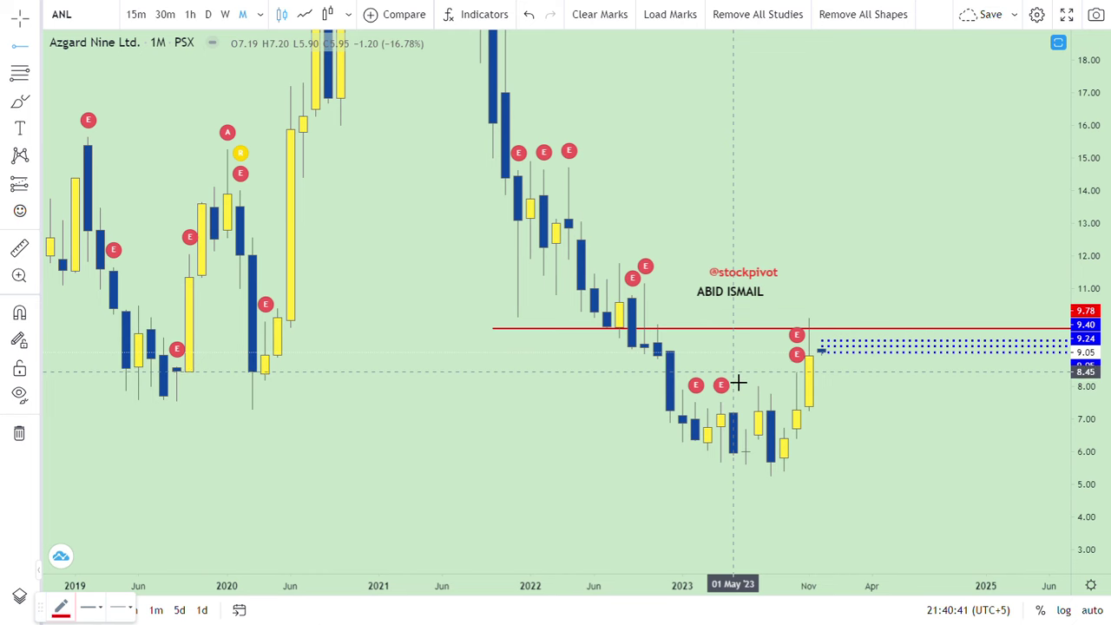
# Place a horizontal ray at 8.45 beside the latest candle and colour it green.
pyautogui.click(734, 371)
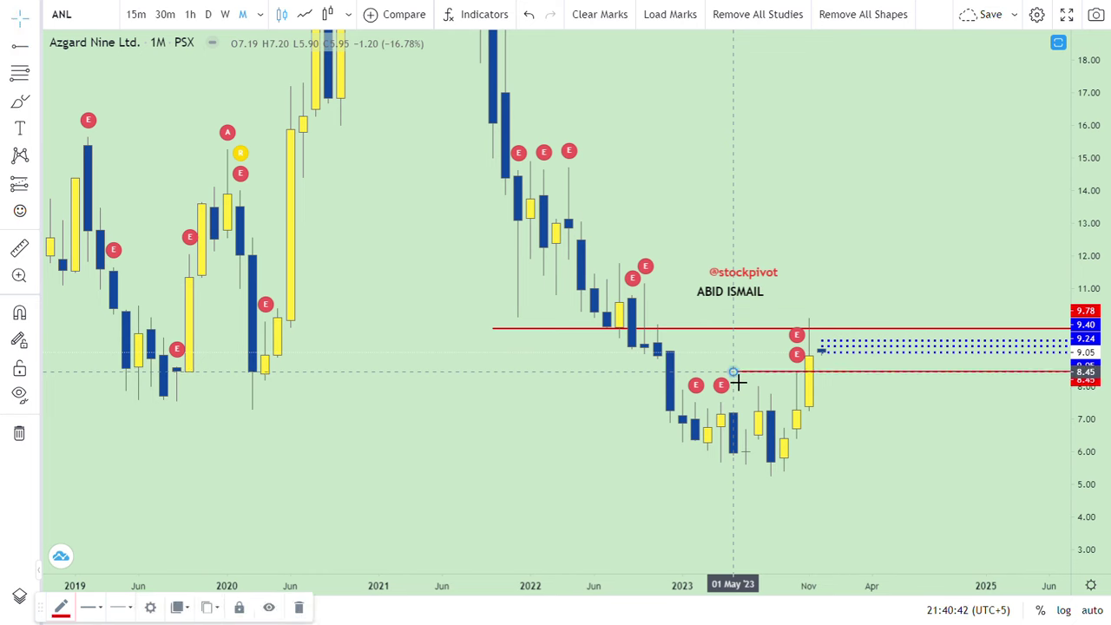
pyautogui.click(62, 605)
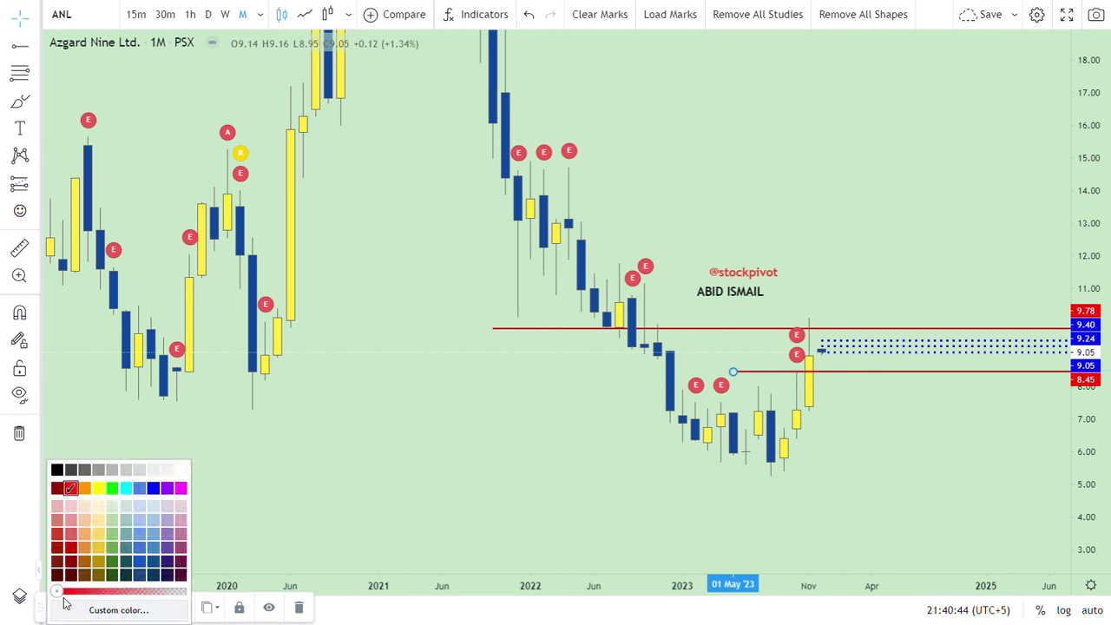
pyautogui.click(112, 561)
pyautogui.moveTo(447, 392); pyautogui.dragTo(457, 358)
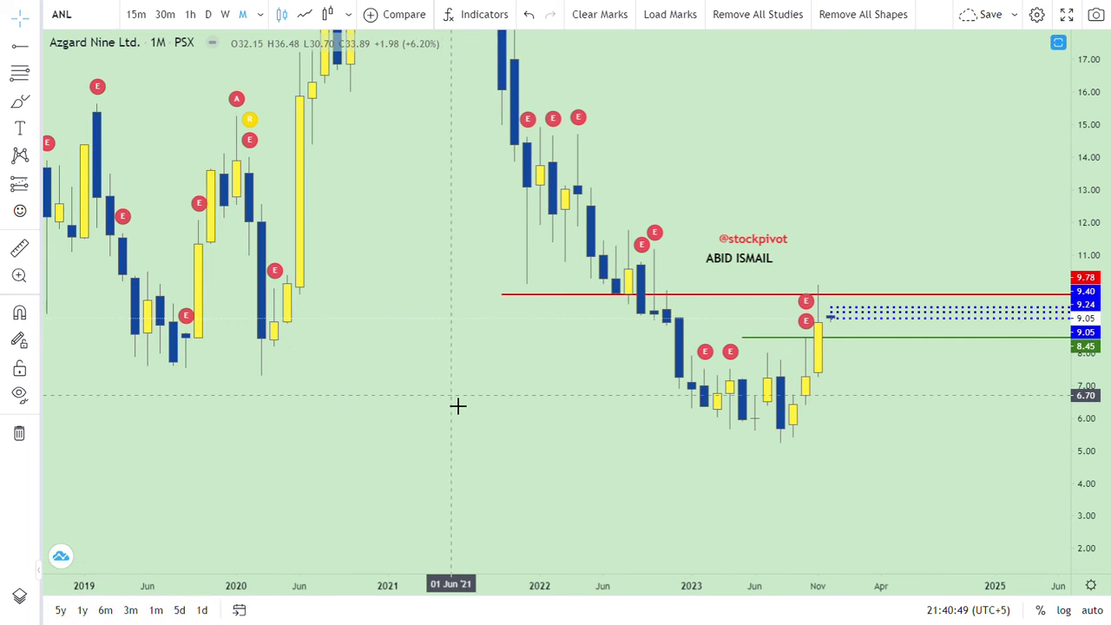
# Add another green support ray at 7.26.
pyautogui.click(20, 45)
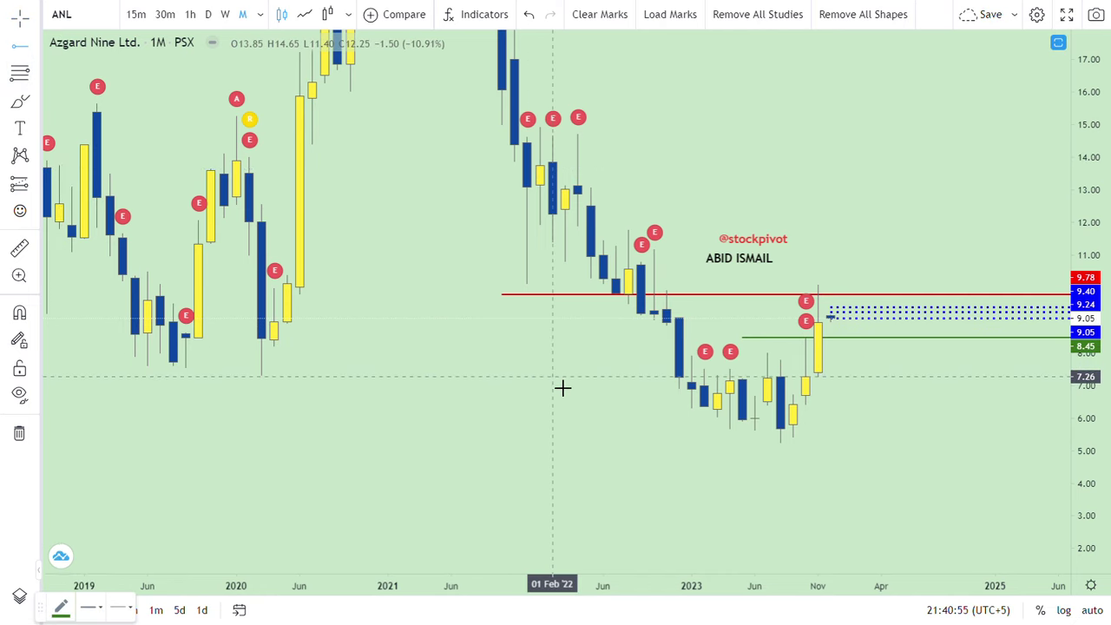
pyautogui.click(562, 387)
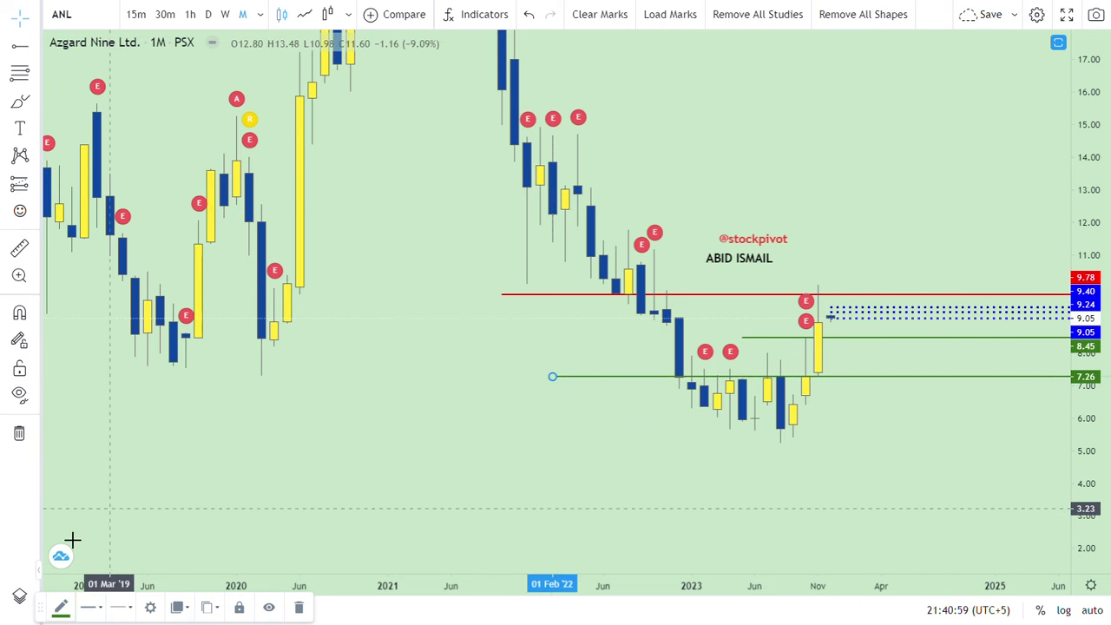
pyautogui.click(23, 128)
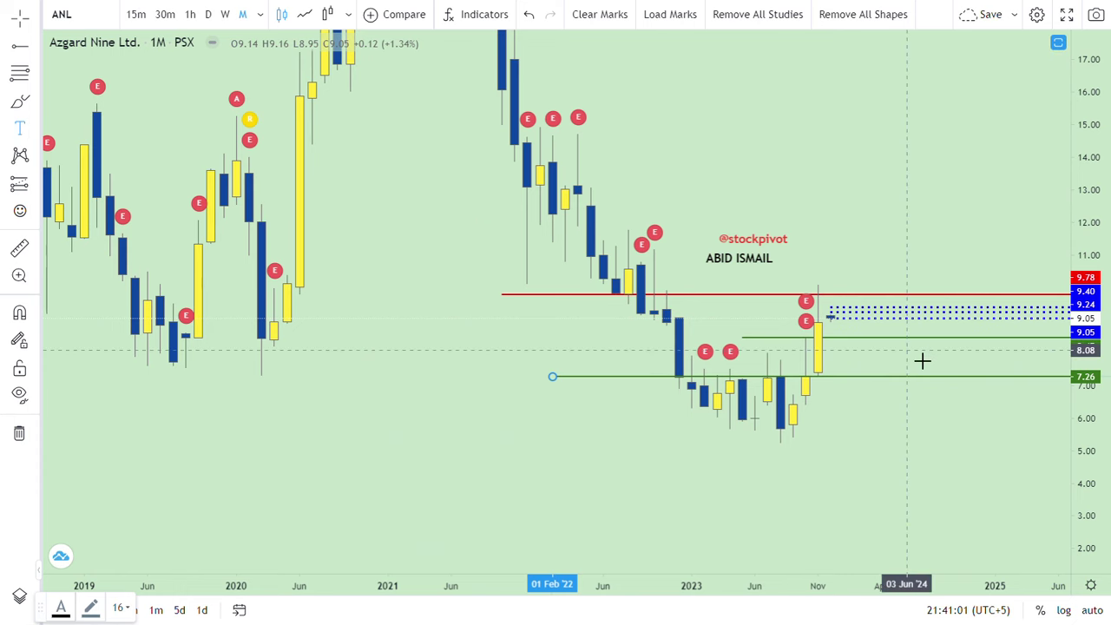
# Place an 'AoV' text label between the green 8.45 and 7.26 support rays.
pyautogui.click(885, 362)
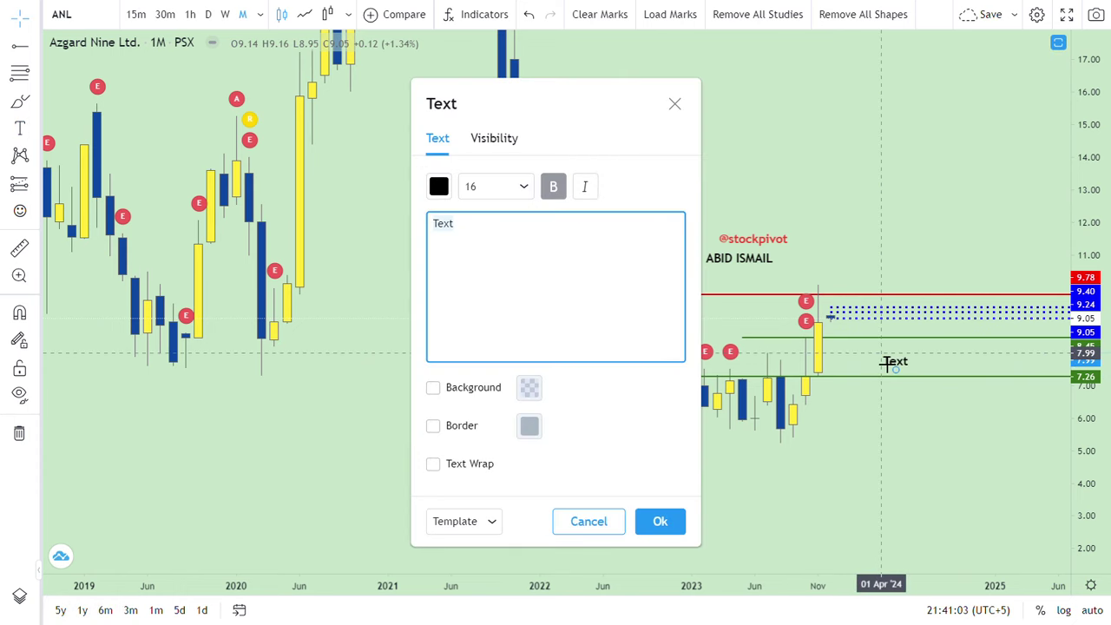
pyautogui.write('AoV')
pyautogui.click(675, 524)
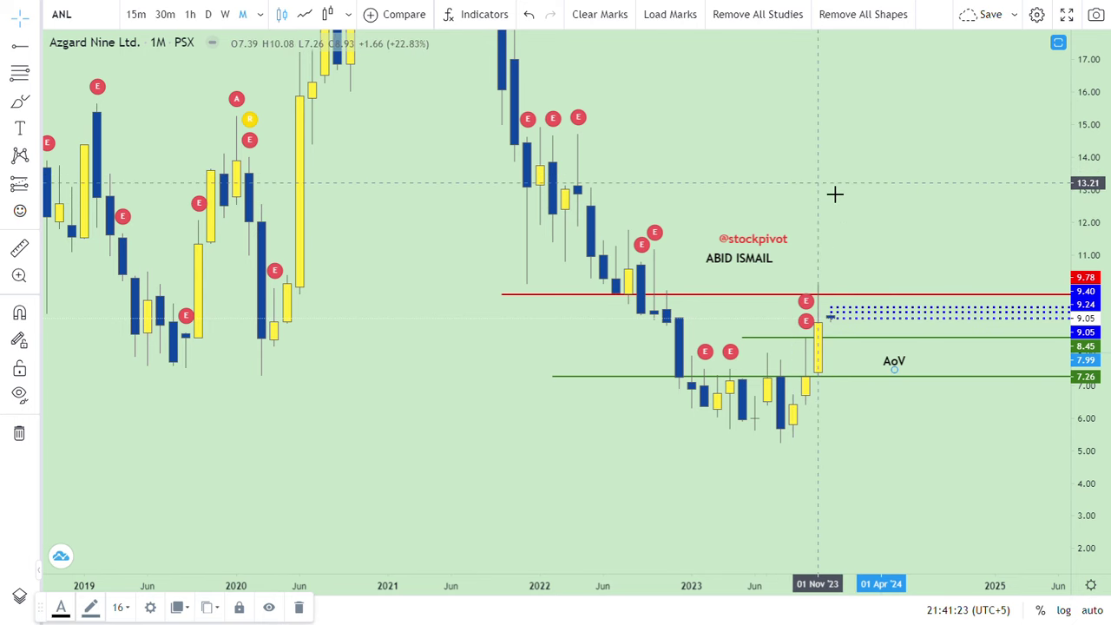
pyautogui.moveTo(850, 200)
pyautogui.mouseDown()
pyautogui.moveTo(959, 258)
pyautogui.moveTo(716, 198)
pyautogui.mouseUp()
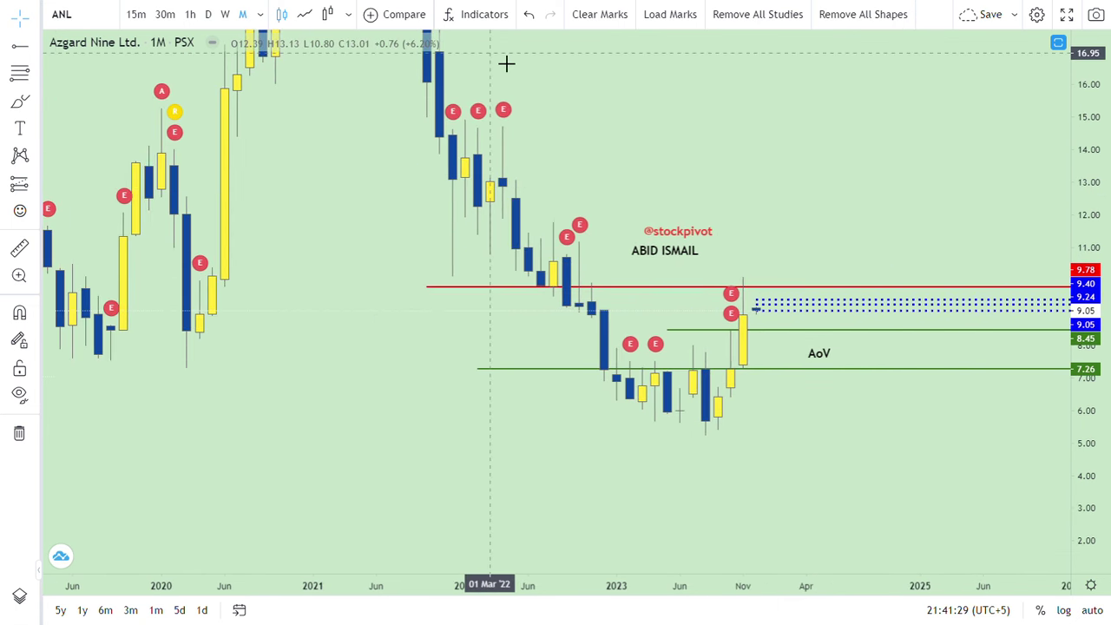
# Clear the earnings and event marks from the chart and select the Trend Line tool.
pyautogui.click(589, 13)
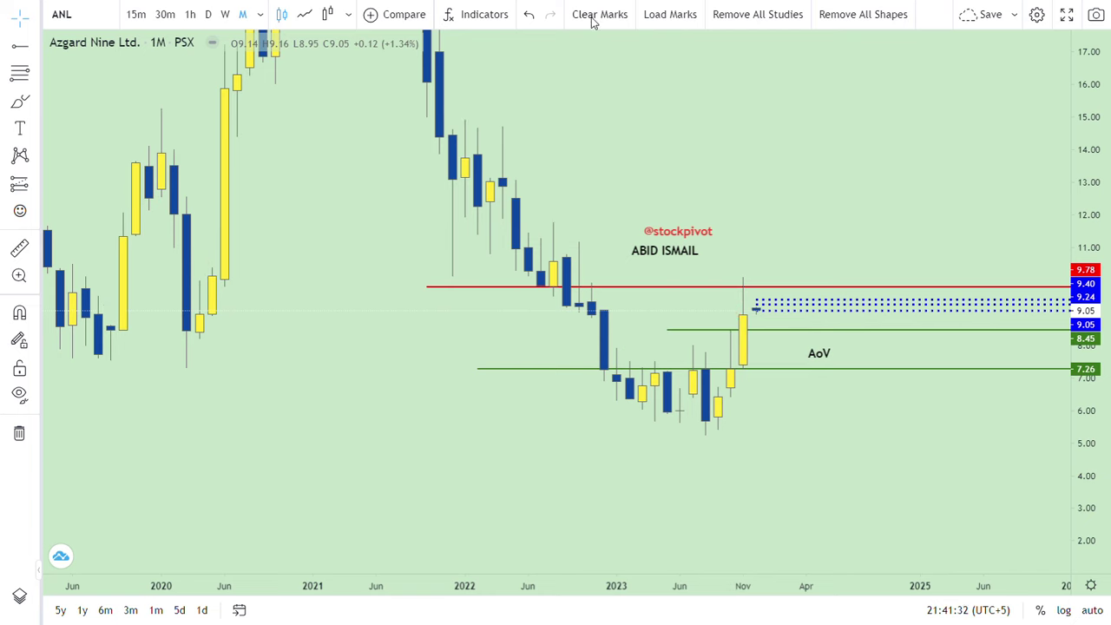
pyautogui.click(35, 45)
pyautogui.click(80, 48)
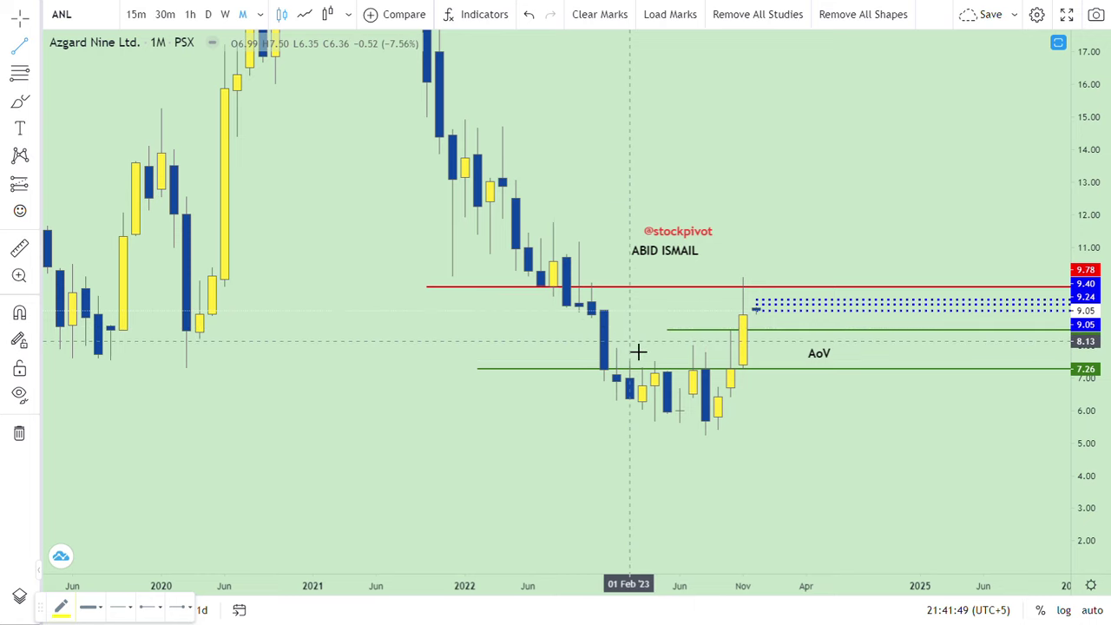
# Draw a thin black trend line from the Jan 2023 bar up to about 12.86 in Dec 2024.
pyautogui.click(628, 350)
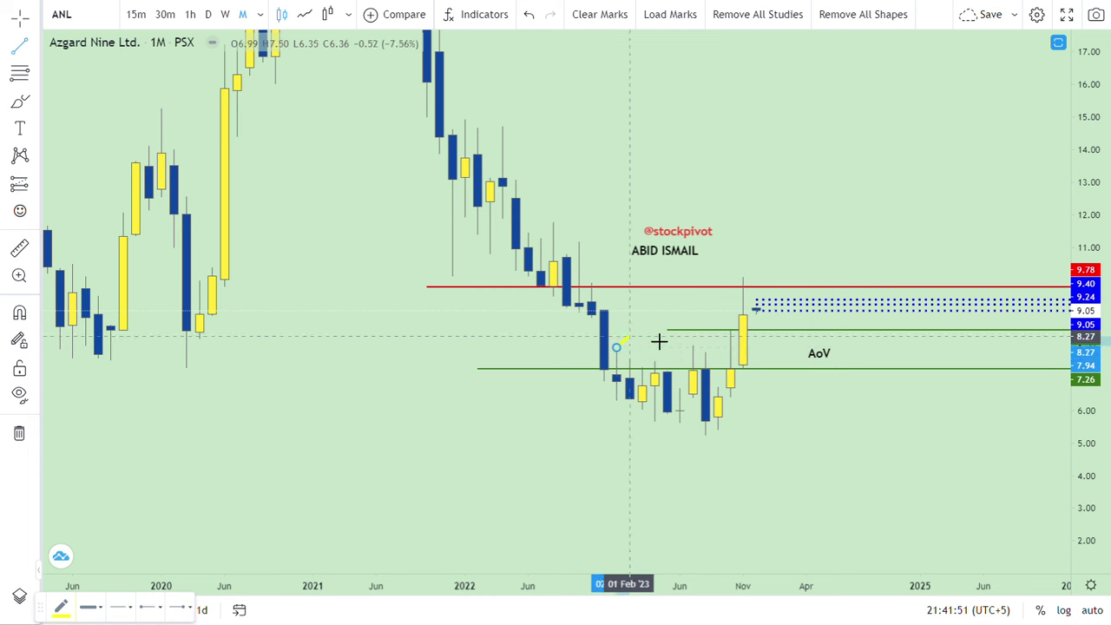
pyautogui.click(912, 195)
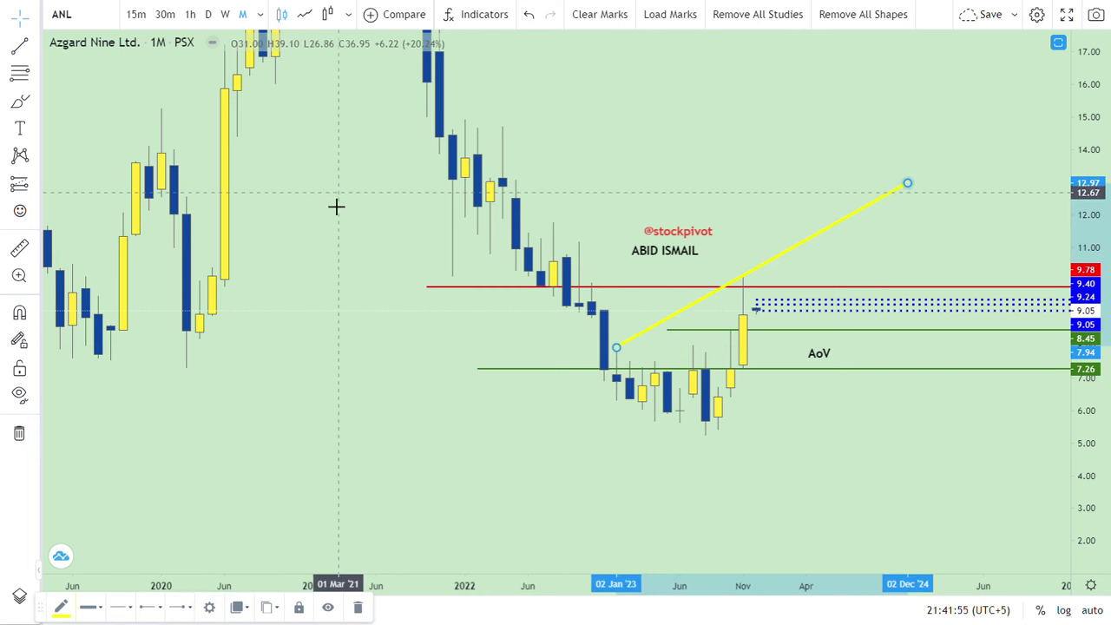
pyautogui.click(61, 606)
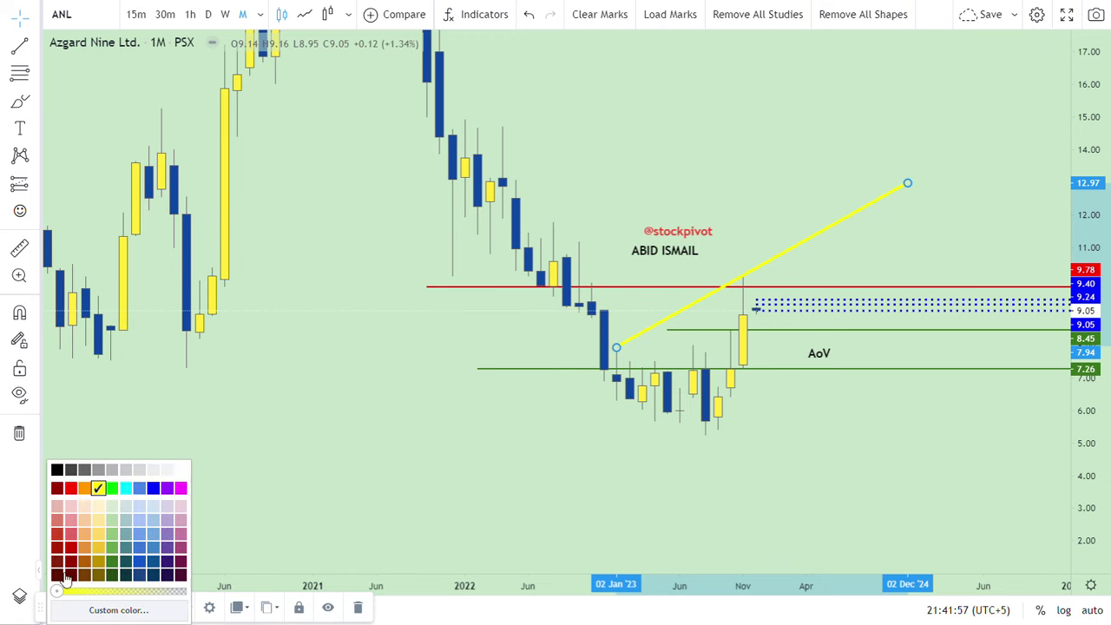
pyautogui.click(63, 470)
pyautogui.click(121, 607)
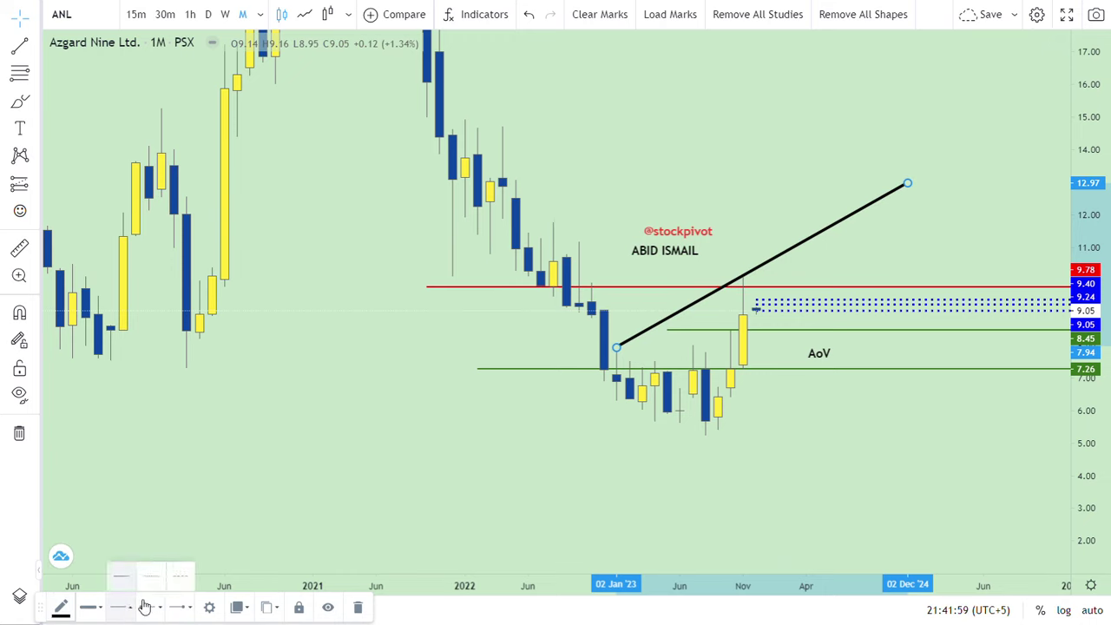
pyautogui.click(90, 606)
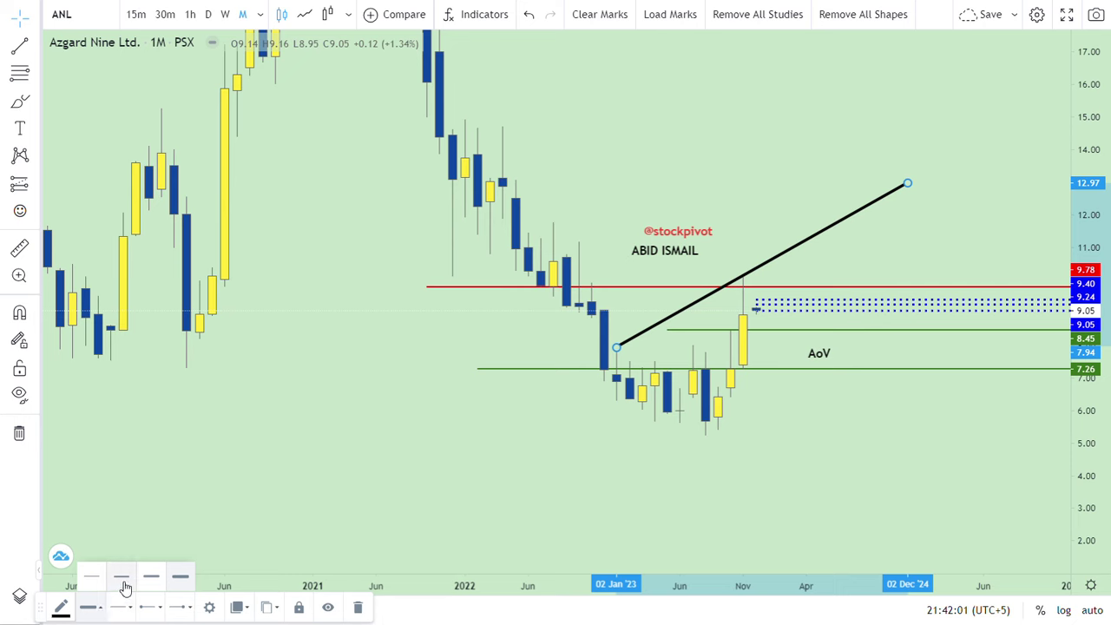
pyautogui.click(121, 576)
pyautogui.click(317, 414)
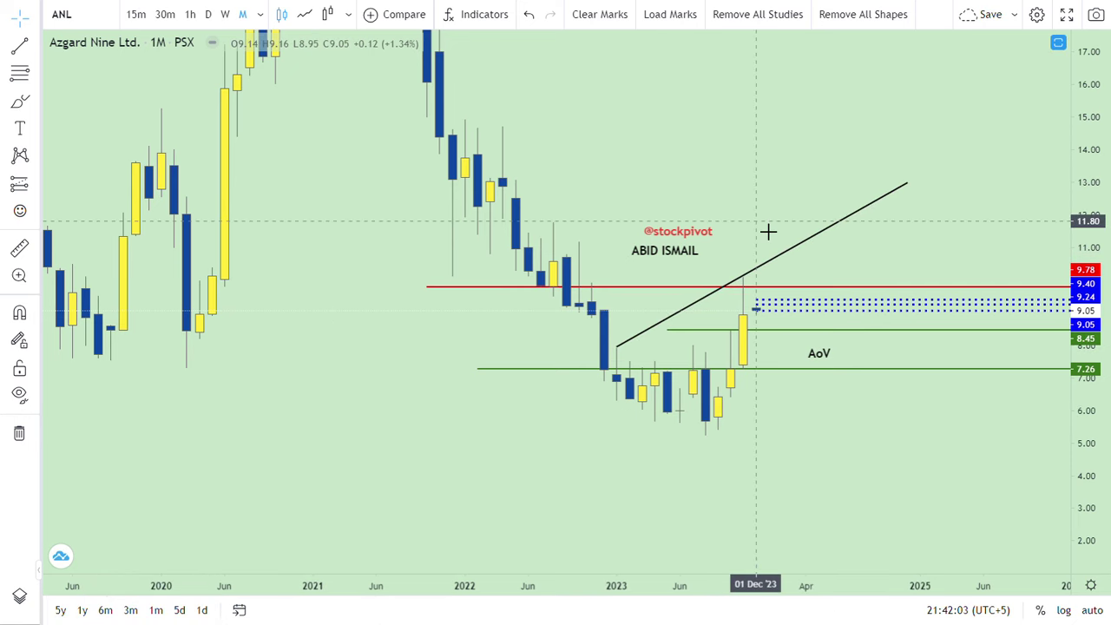
pyautogui.click(910, 183)
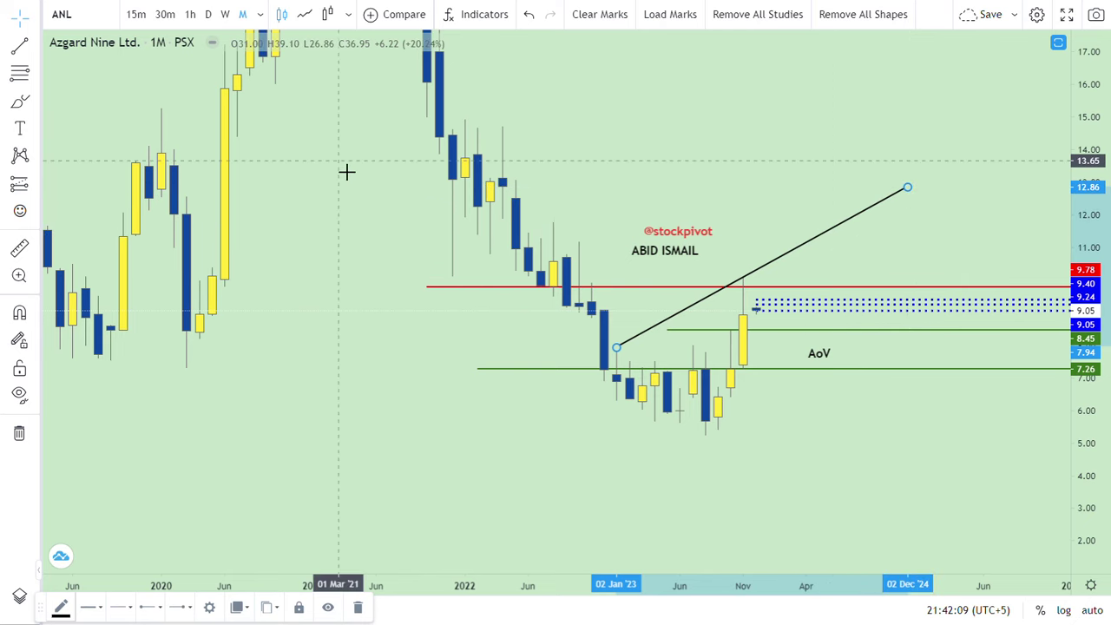
# Draw a horizontal ray at 11.78 and colour it red.
pyautogui.click(36, 48)
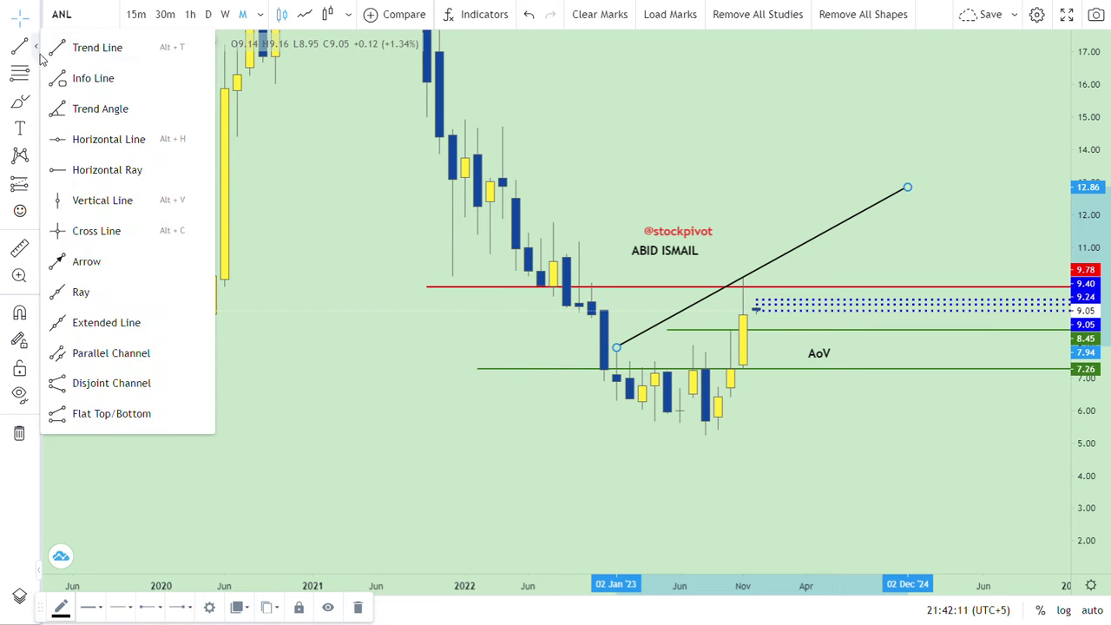
pyautogui.click(104, 170)
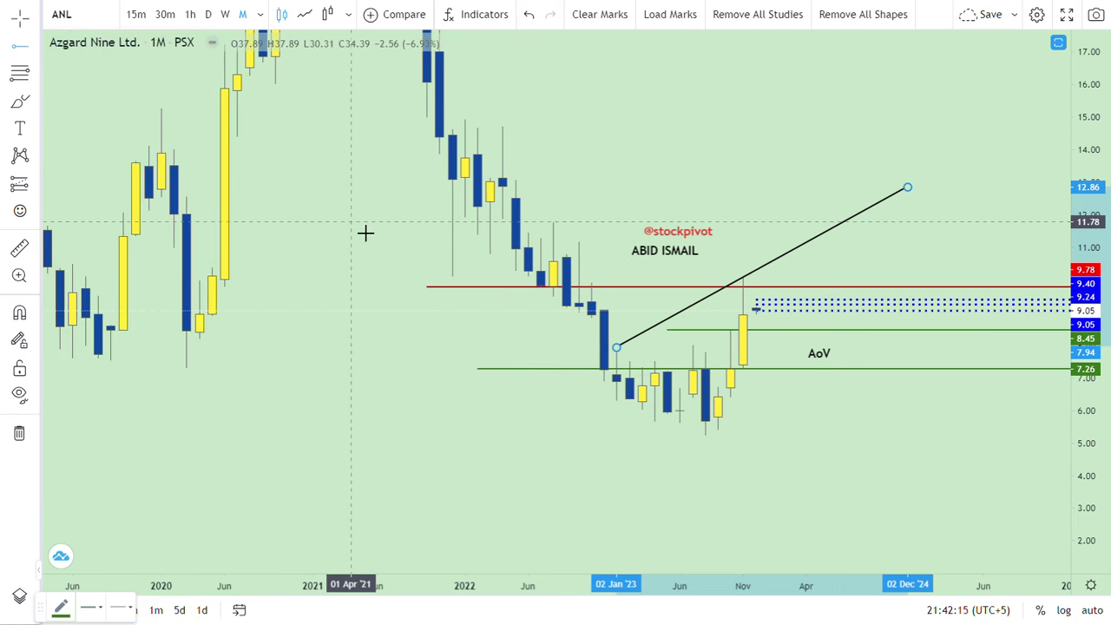
pyautogui.click(364, 233)
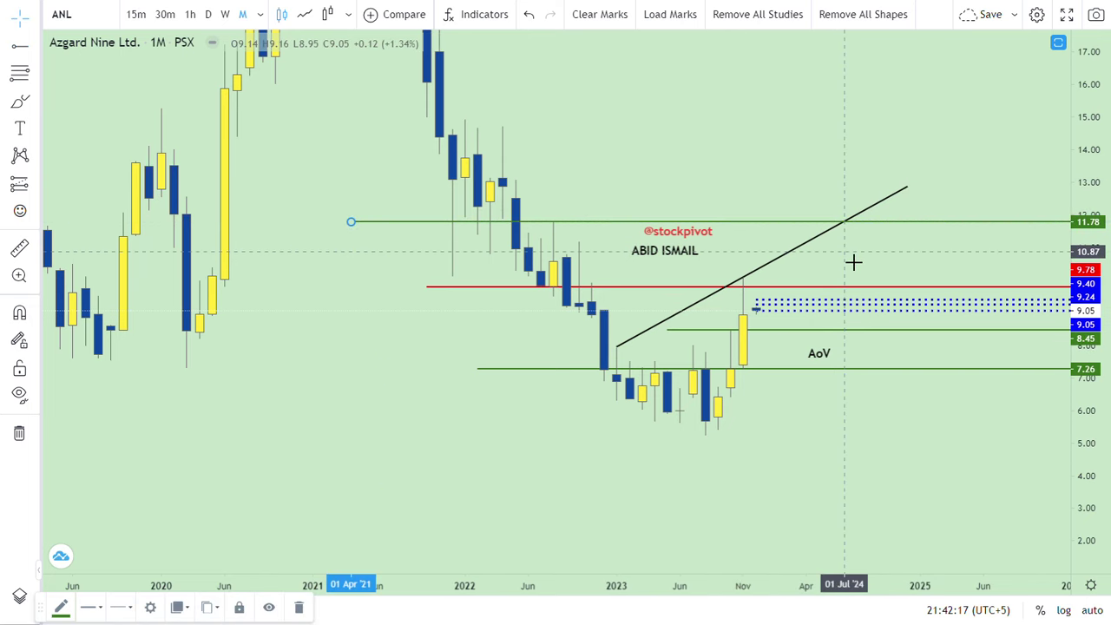
pyautogui.moveTo(179, 497); pyautogui.dragTo(135, 560)
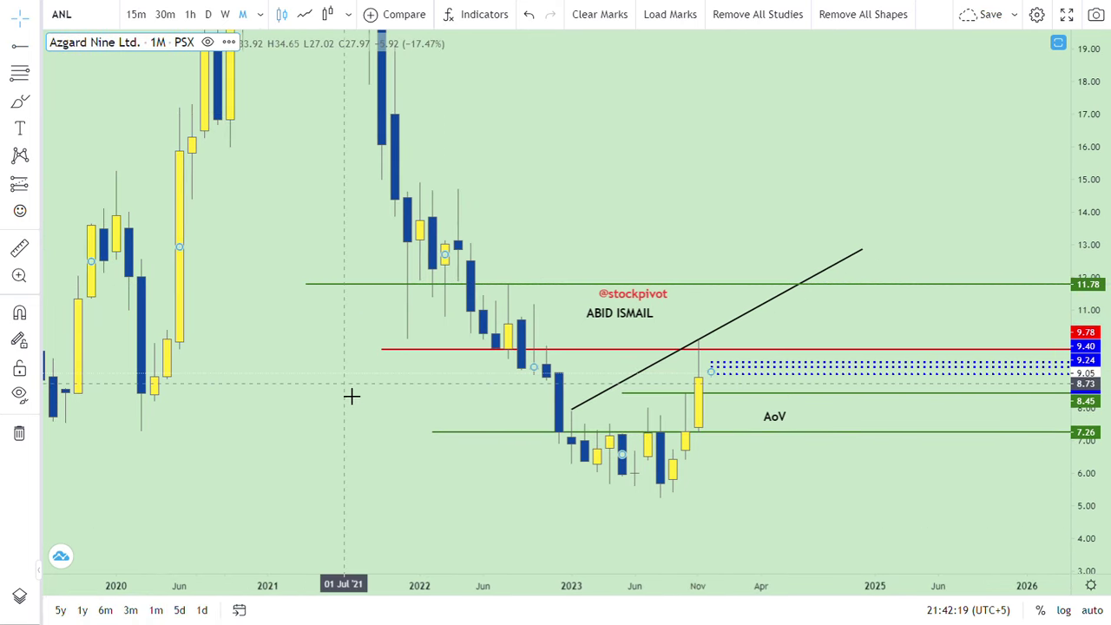
pyautogui.moveTo(352, 394); pyautogui.dragTo(397, 252)
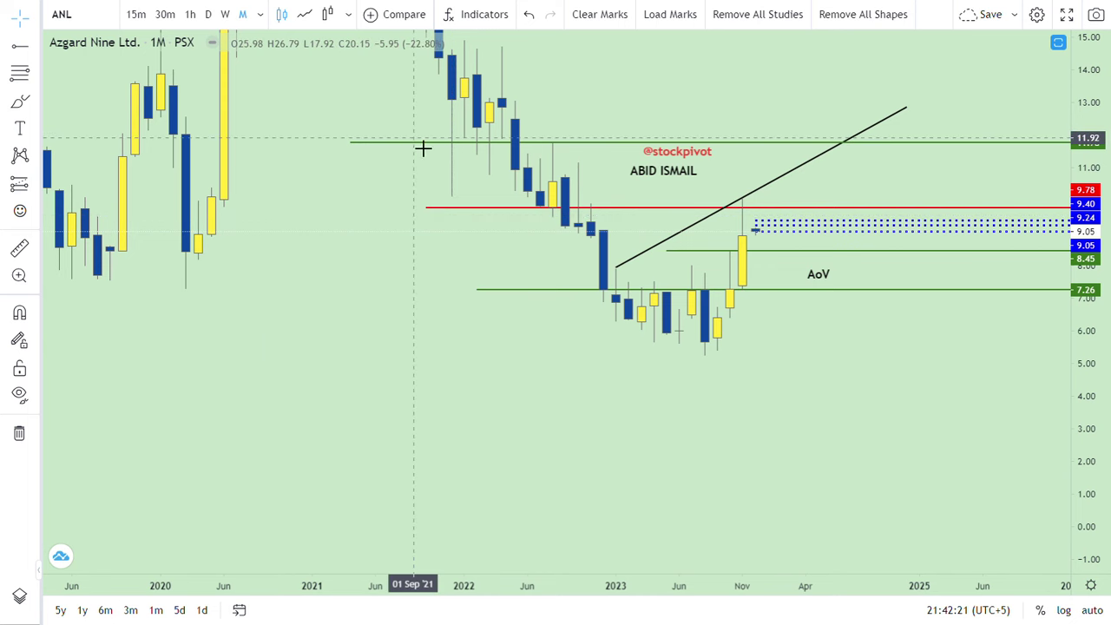
pyautogui.click(415, 143)
pyautogui.click(62, 607)
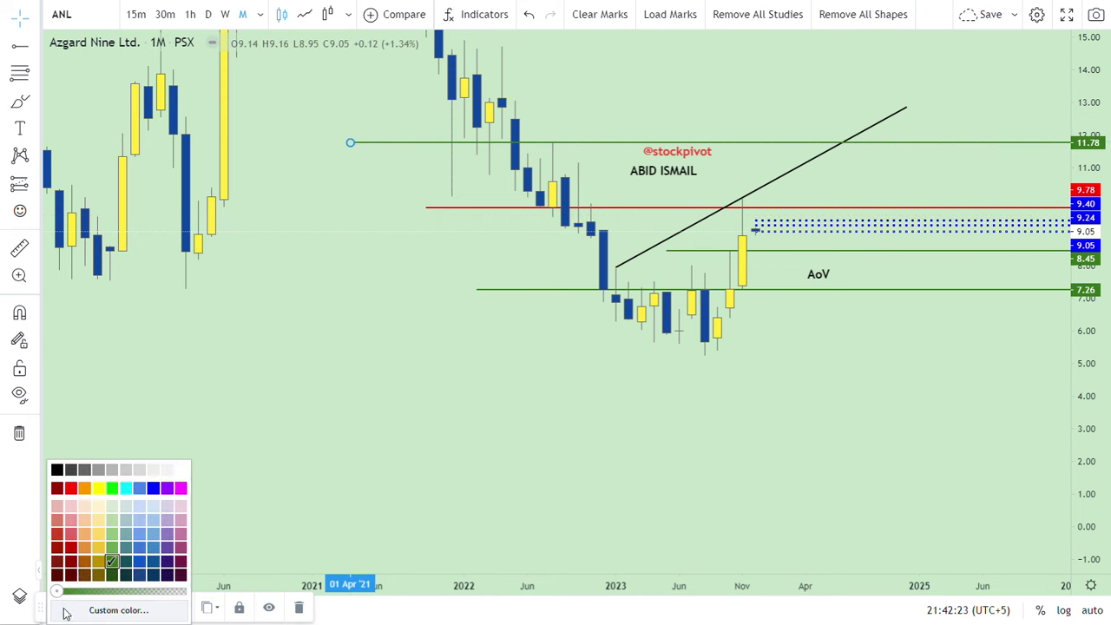
pyautogui.click(81, 502)
pyautogui.moveTo(665, 446); pyautogui.dragTo(726, 556)
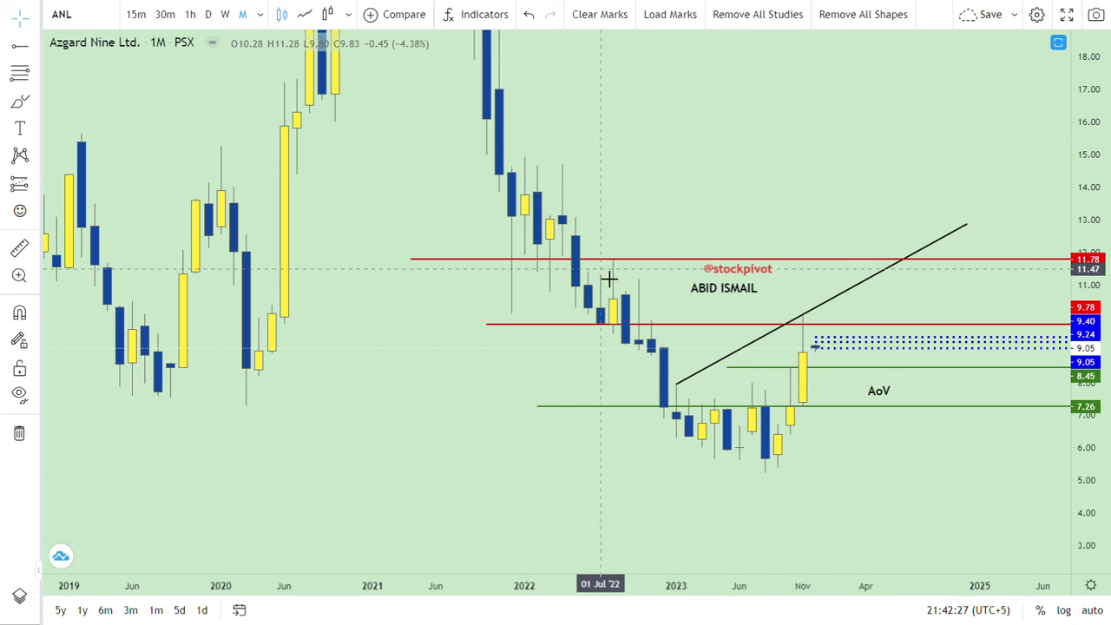
pyautogui.moveTo(692, 206); pyautogui.dragTo(721, 221)
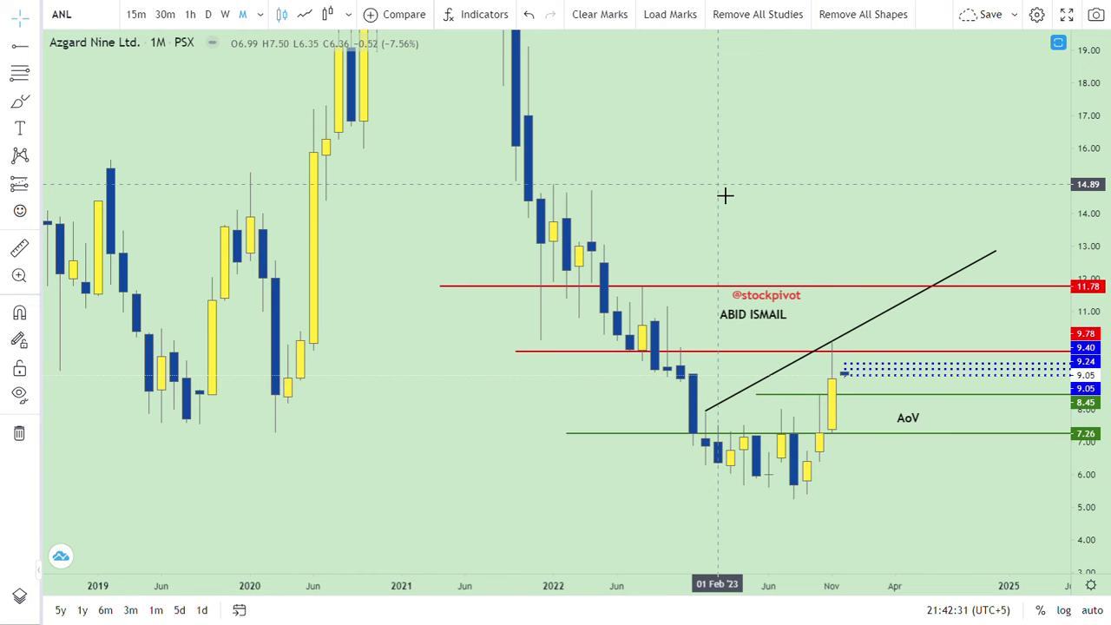
# Add a red resistance ray at 14.45 starting from the July 2020 candle.
pyautogui.click(19, 45)
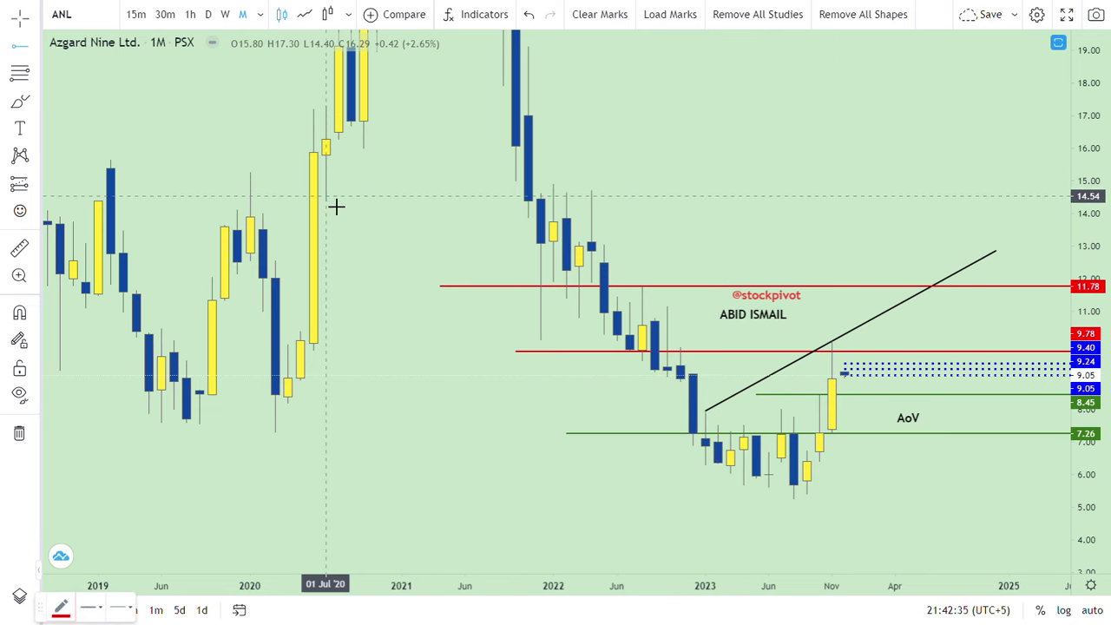
pyautogui.click(335, 207)
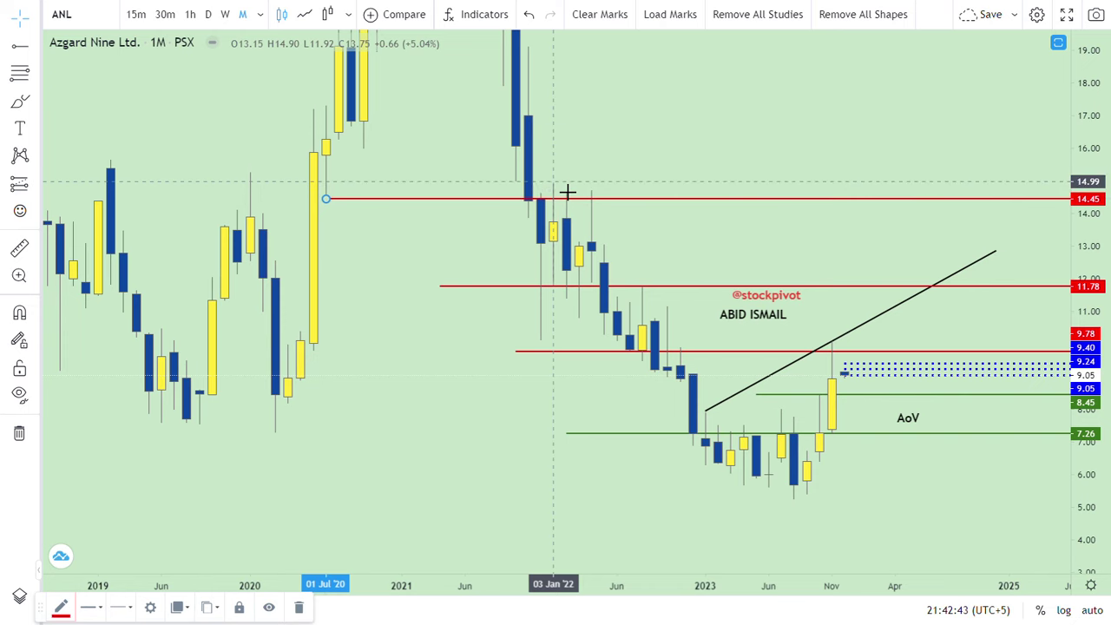
pyautogui.moveTo(694, 207); pyautogui.dragTo(706, 257)
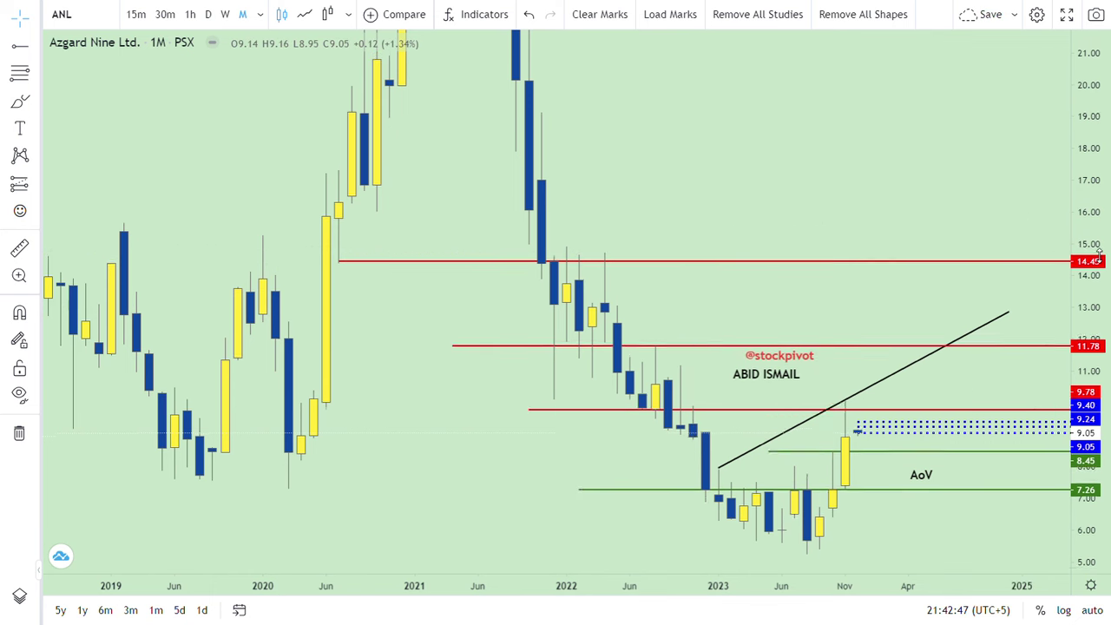
pyautogui.moveTo(1099, 258); pyautogui.dragTo(1099, 286)
pyautogui.moveTo(873, 206); pyautogui.dragTo(938, 194)
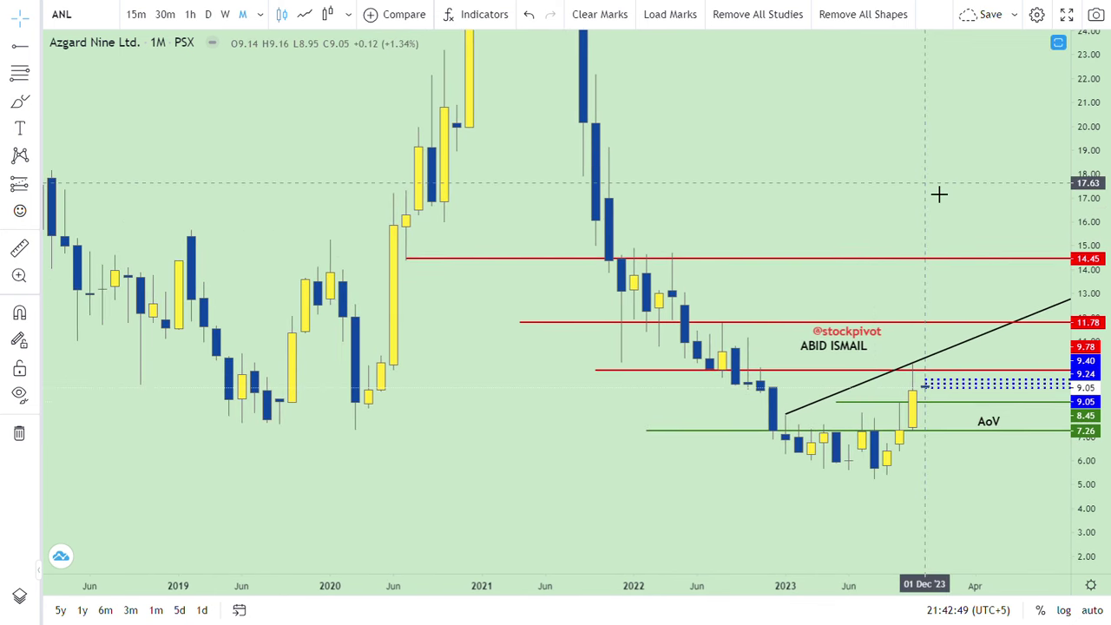
# Select the Trend Line tool from the line-tools flyout.
pyautogui.click(35, 48)
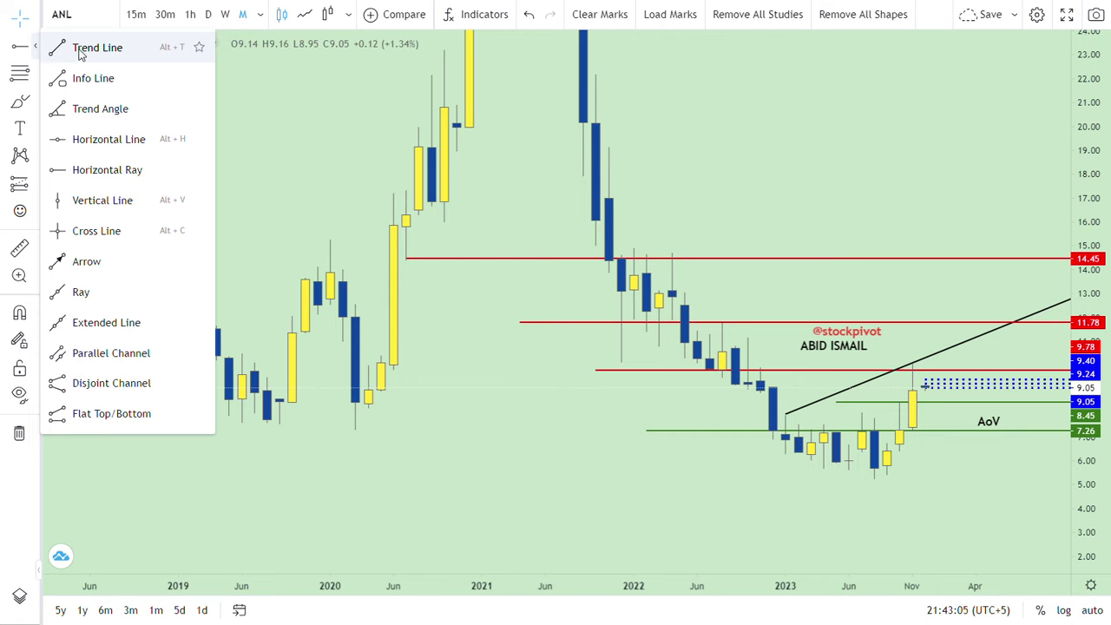
pyautogui.click(80, 51)
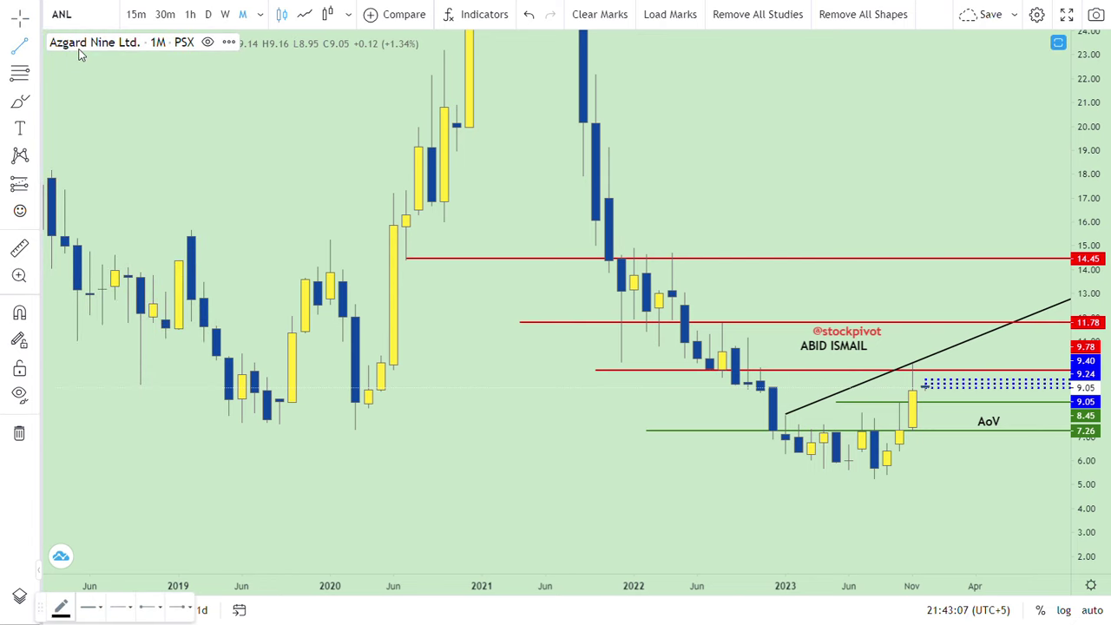
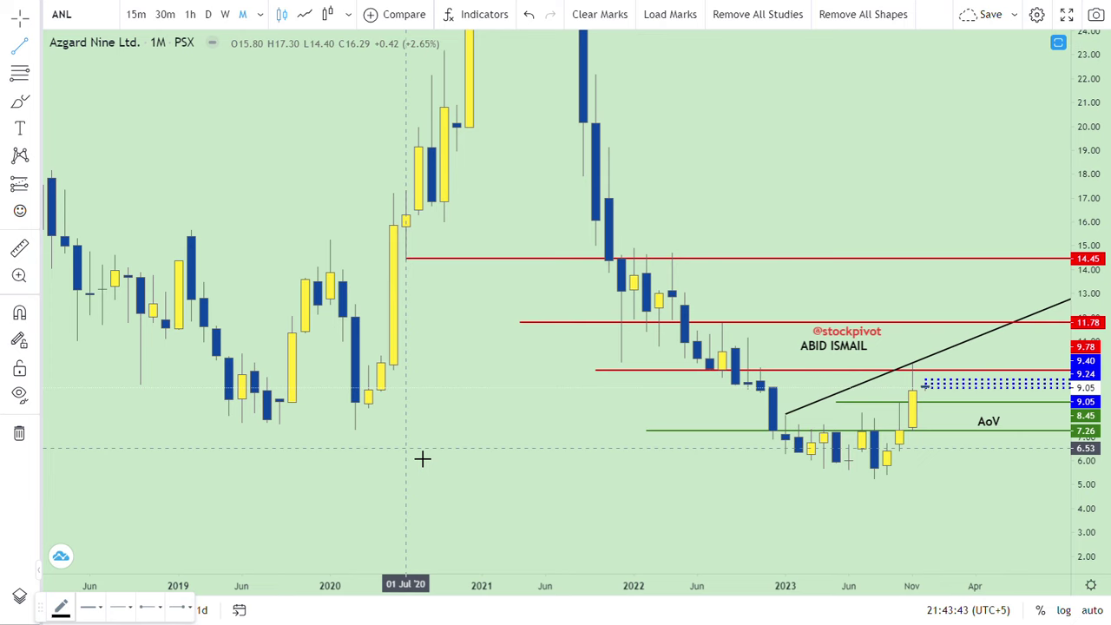
# Draw a black trendline from the July 2019 low near 7.40 up to about 14.30 in early 2023.
pyautogui.click(658, 213)
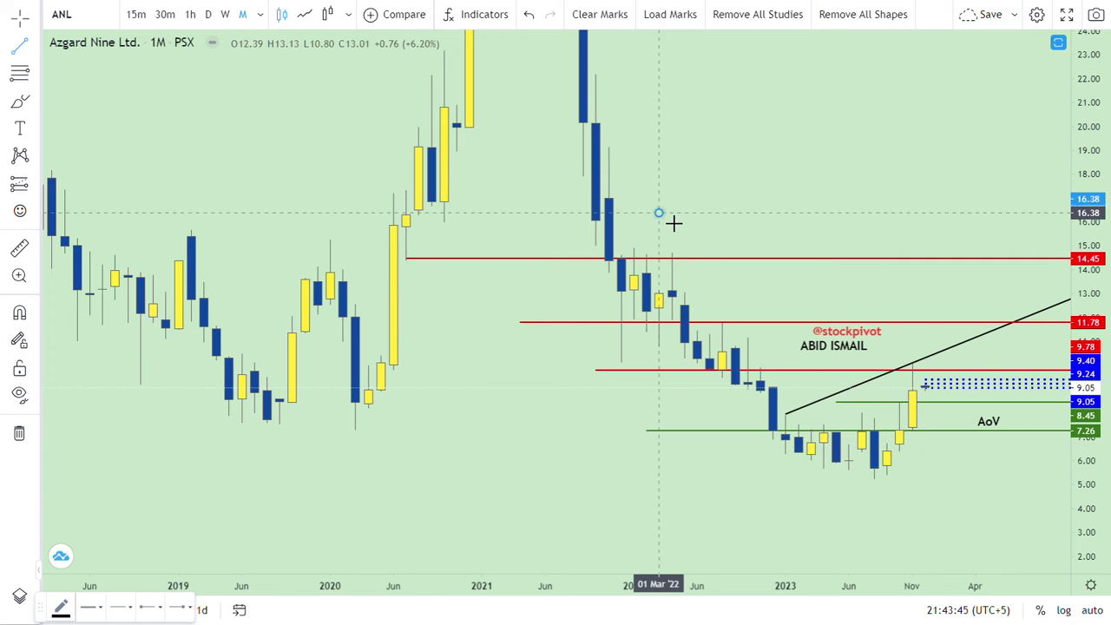
pyautogui.click(697, 159)
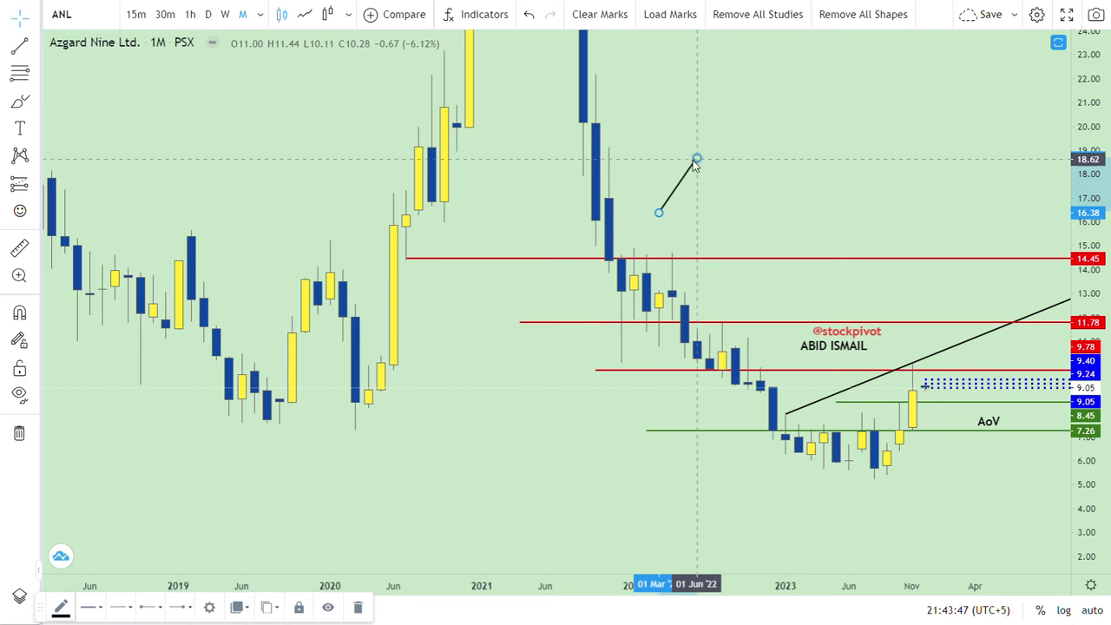
pyautogui.moveTo(659, 213)
pyautogui.mouseDown()
pyautogui.moveTo(295, 451)
pyautogui.moveTo(260, 441)
pyautogui.mouseUp()
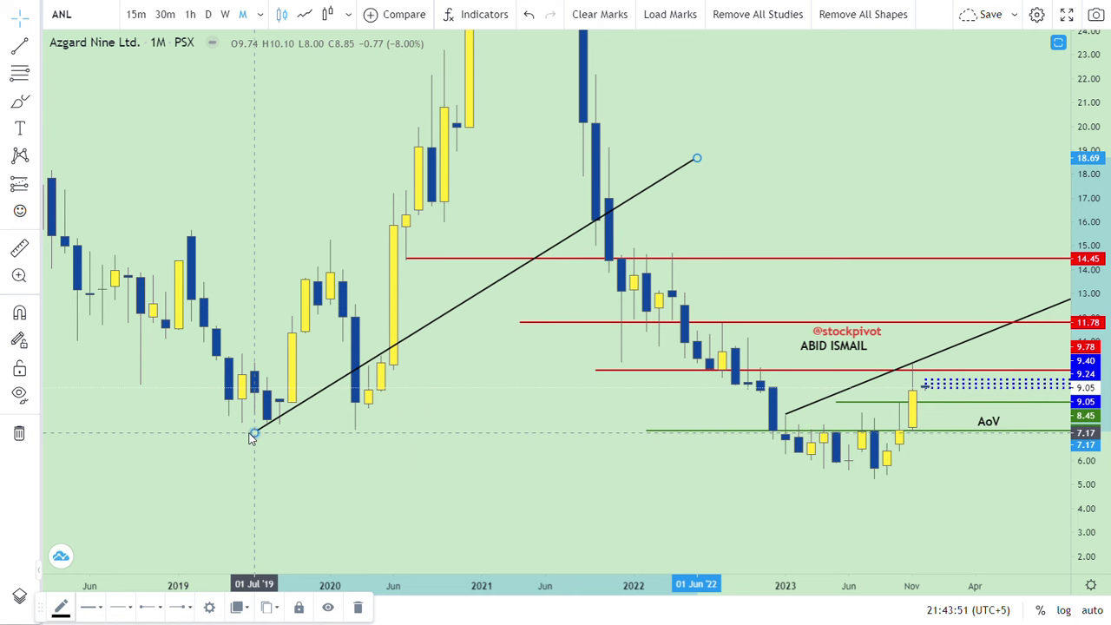
pyautogui.moveTo(697, 158); pyautogui.dragTo(809, 273)
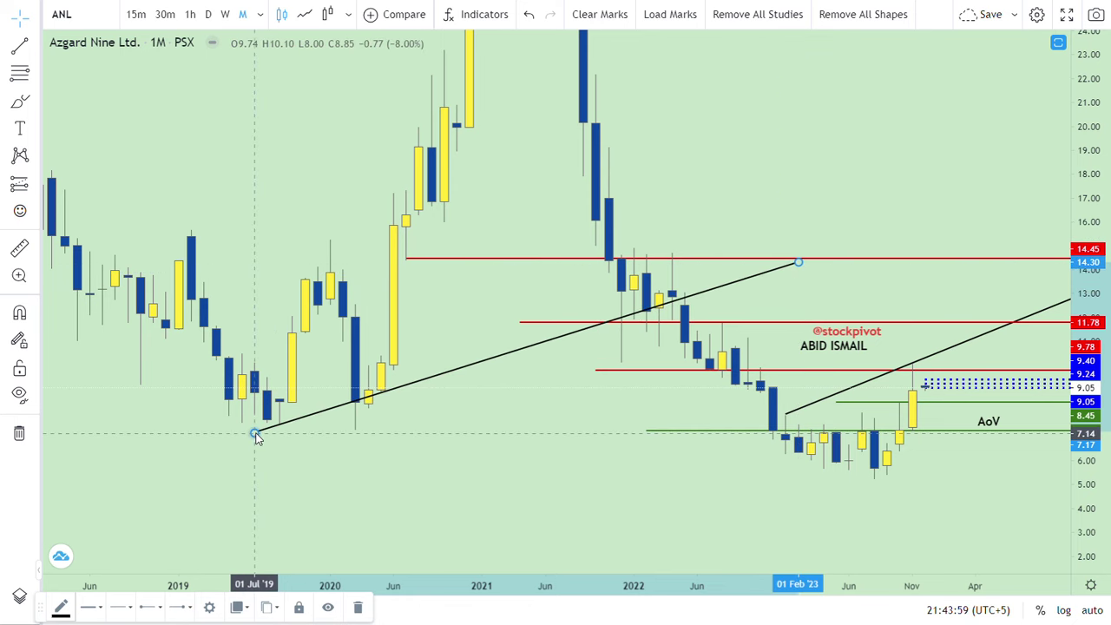
pyautogui.moveTo(255, 435); pyautogui.dragTo(256, 429)
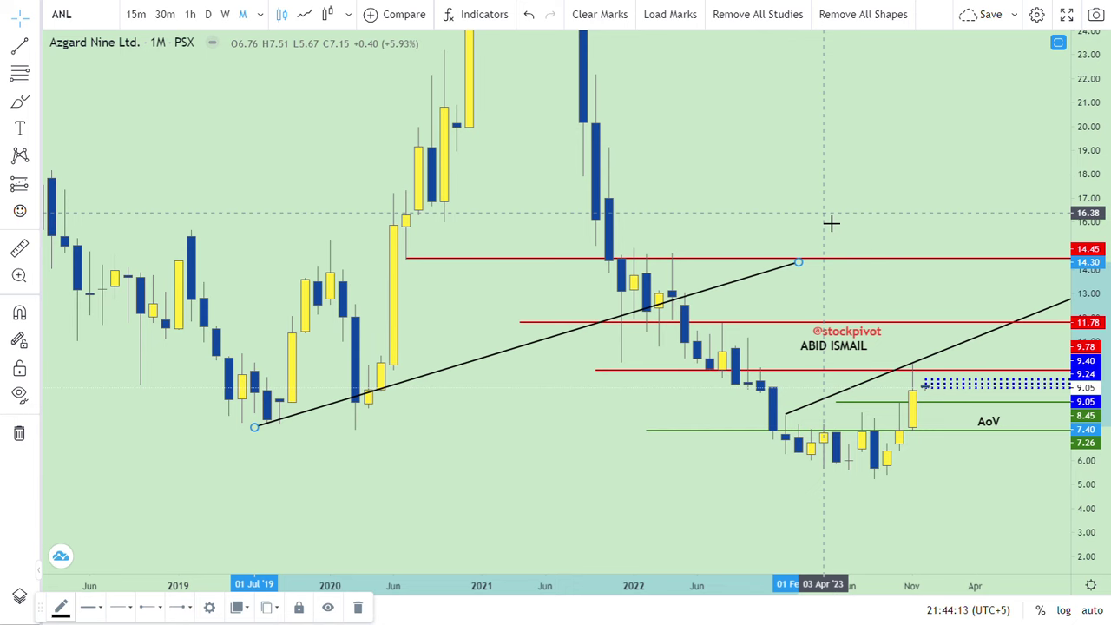
pyautogui.click(820, 204)
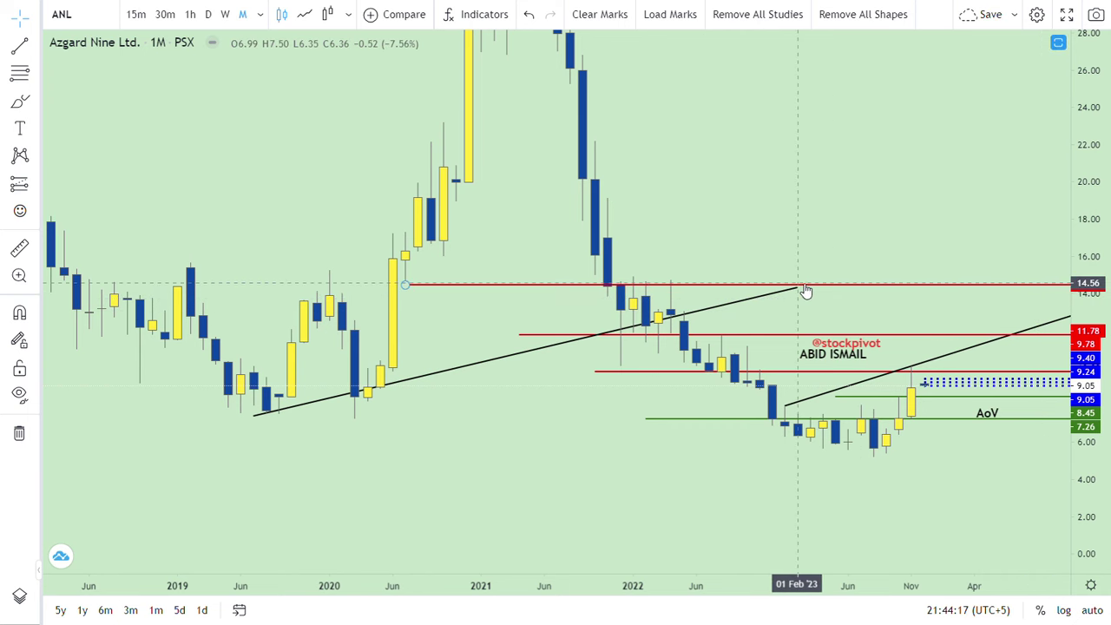
# Extend the long trendline's right end past the latest candles to about 16.
pyautogui.moveTo(806, 291)
pyautogui.mouseDown()
pyautogui.moveTo(840, 295)
pyautogui.moveTo(849, 277)
pyautogui.mouseUp()
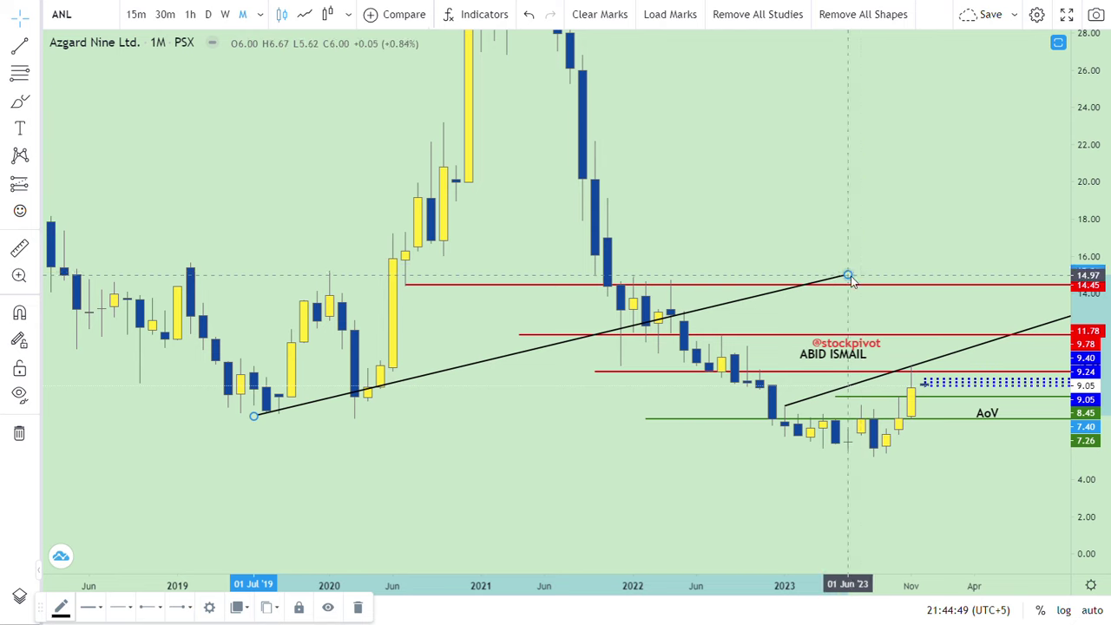
pyautogui.moveTo(849, 277); pyautogui.dragTo(875, 269)
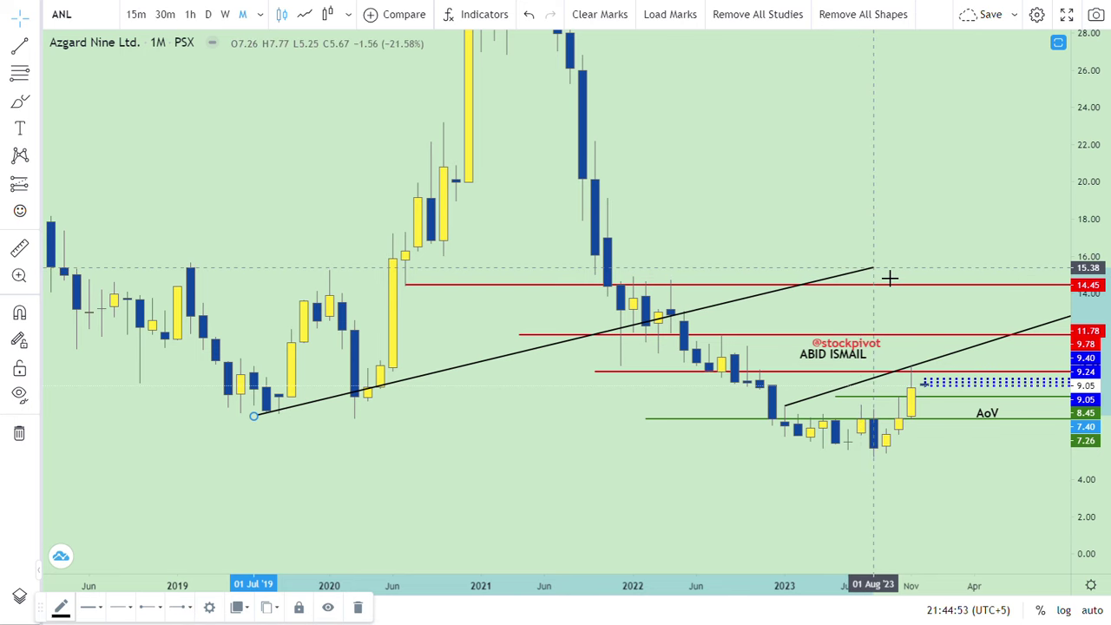
pyautogui.moveTo(875, 269)
pyautogui.mouseDown()
pyautogui.moveTo(886, 277)
pyautogui.moveTo(978, 258)
pyautogui.mouseUp()
pyautogui.click(917, 216)
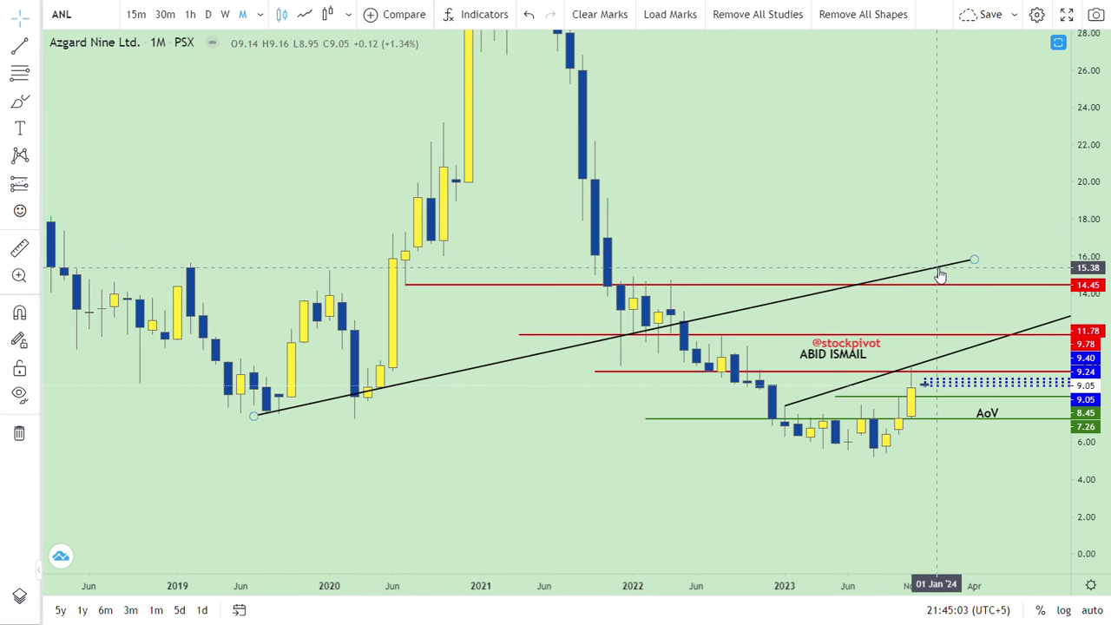
# Compress the price axis so the chart shows the 0–34 range.
pyautogui.moveTo(900, 222); pyautogui.dragTo(903, 234)
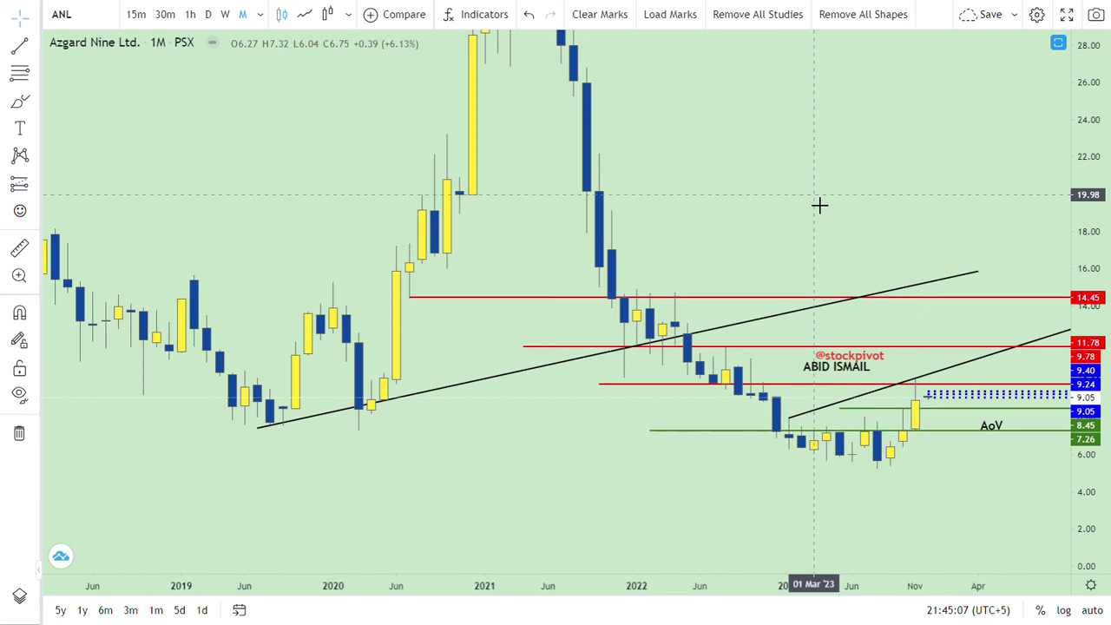
pyautogui.moveTo(941, 225); pyautogui.dragTo(950, 268)
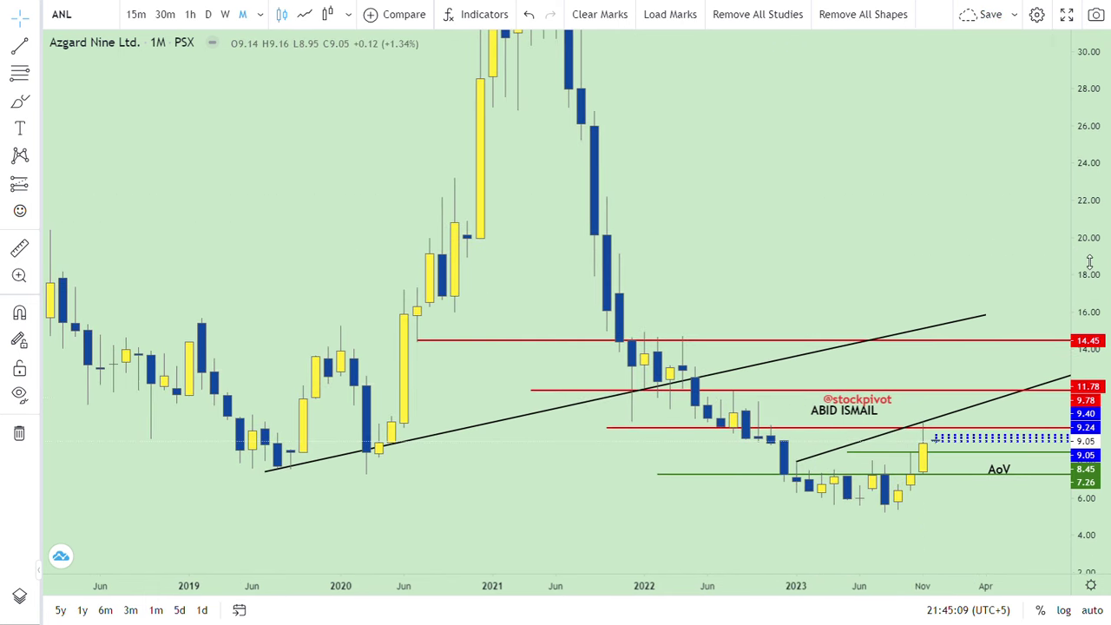
pyautogui.moveTo(1089, 261); pyautogui.dragTo(1089, 313)
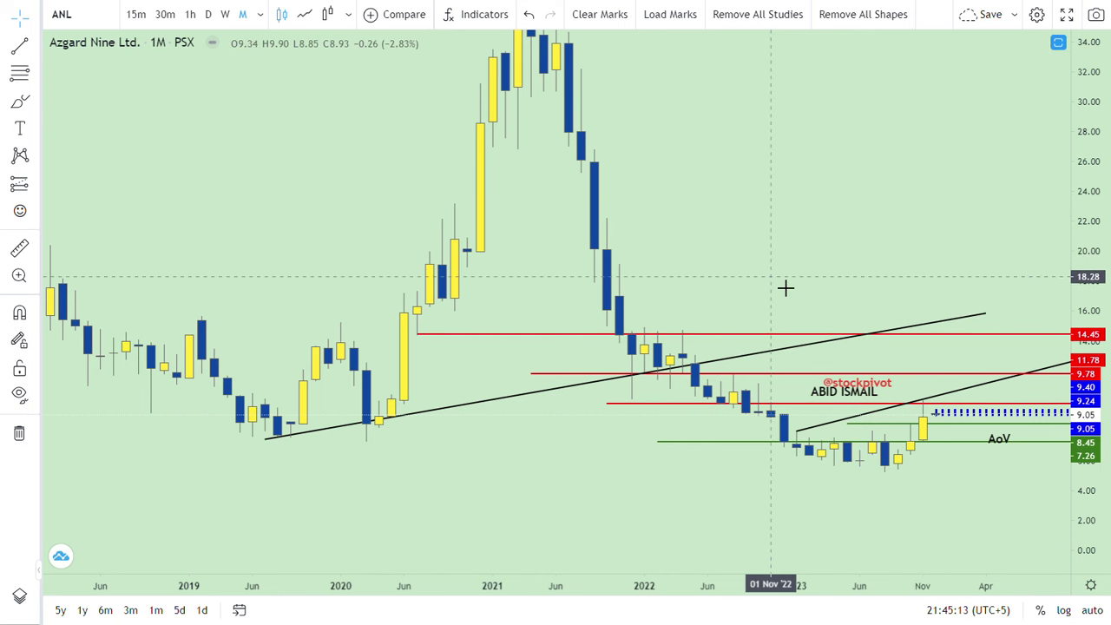
pyautogui.moveTo(779, 285); pyautogui.dragTo(755, 286)
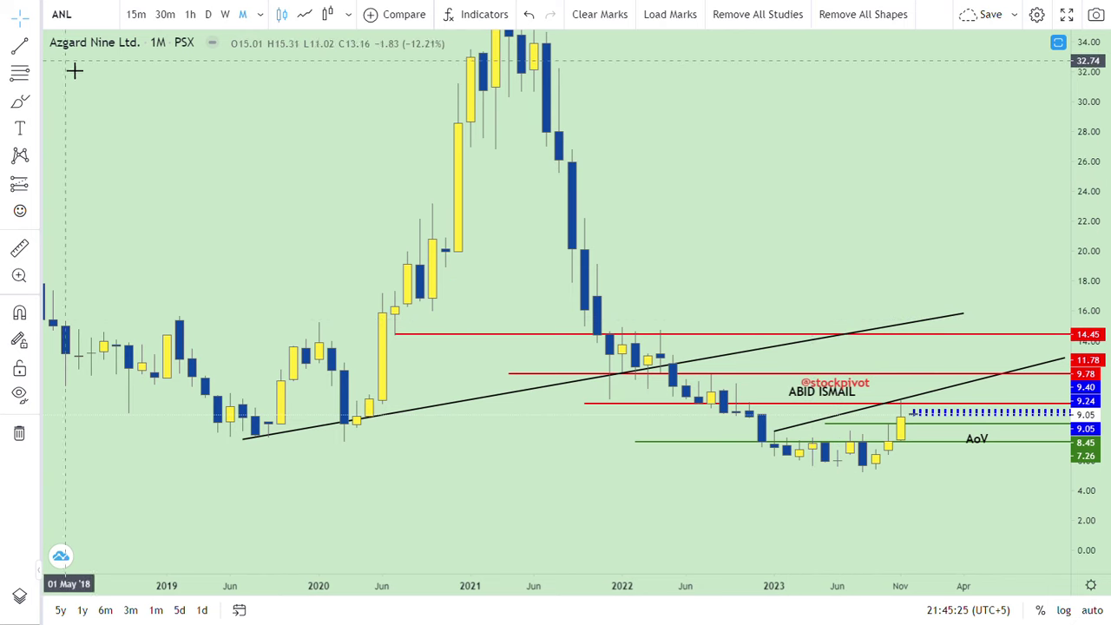
# Add red horizontal resistance rays at 25.95 and 22.11.
pyautogui.click(36, 45)
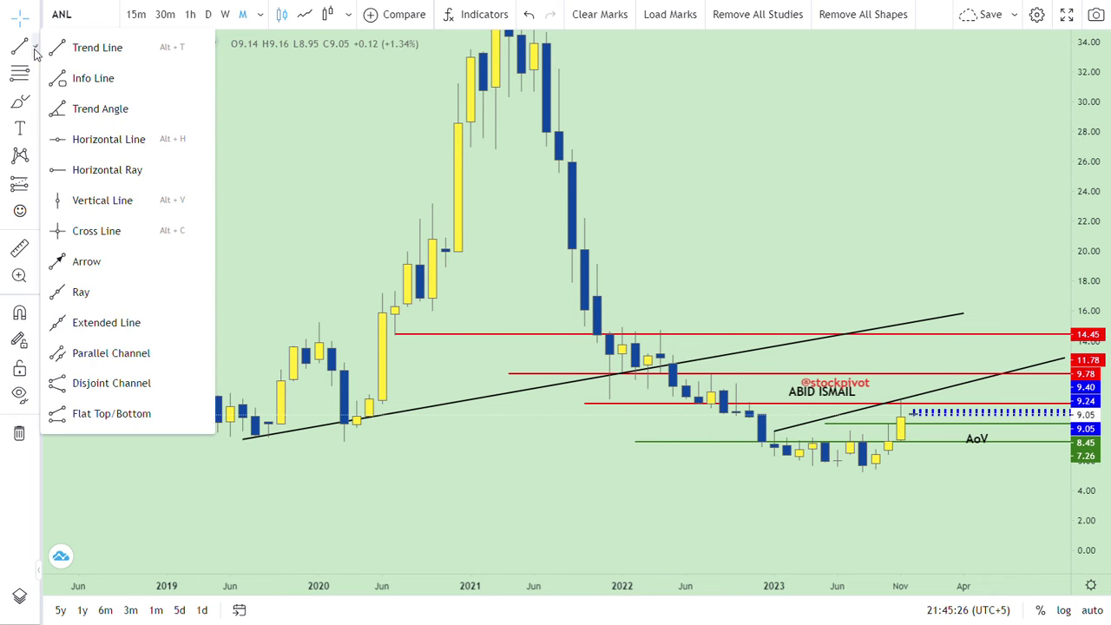
pyautogui.click(103, 170)
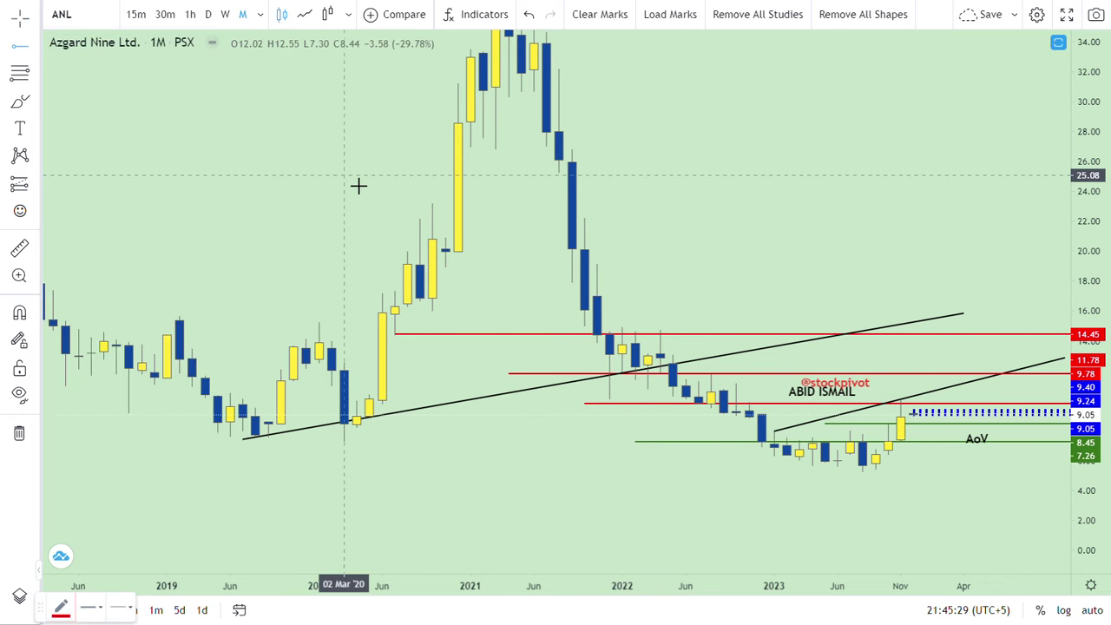
pyautogui.click(369, 162)
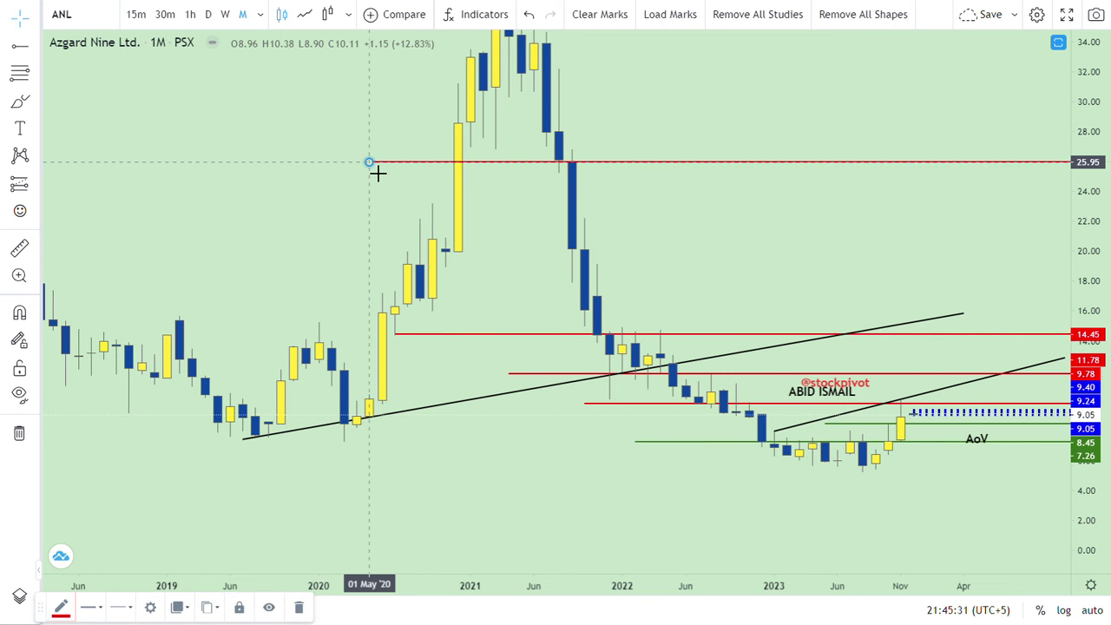
pyautogui.moveTo(732, 251)
pyautogui.mouseDown()
pyautogui.moveTo(732, 261)
pyautogui.moveTo(729, 234)
pyautogui.mouseUp()
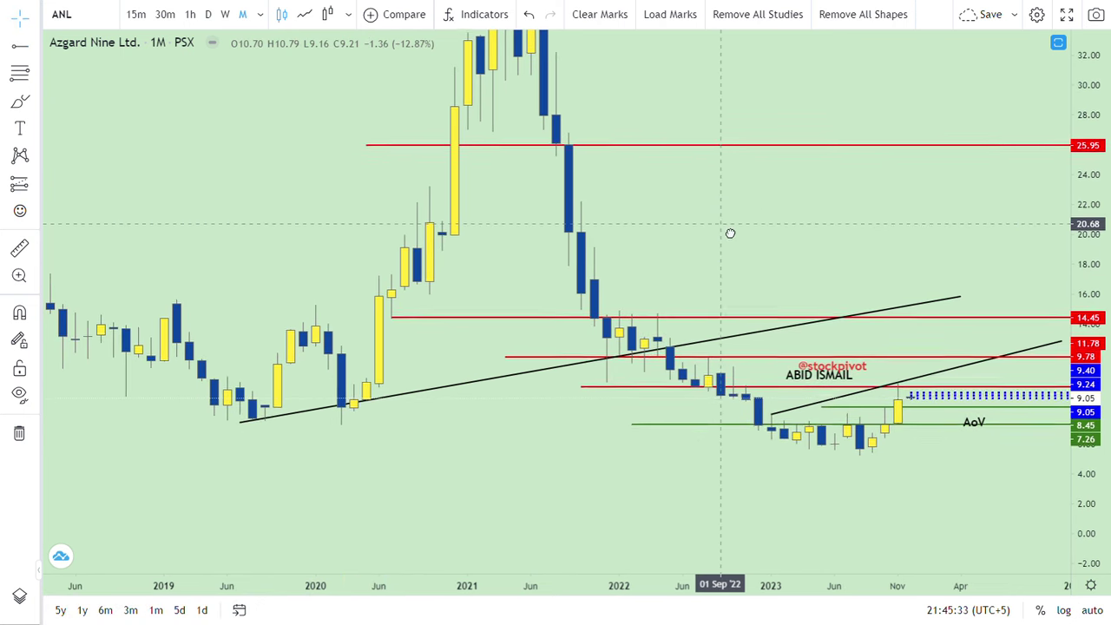
pyautogui.click(17, 52)
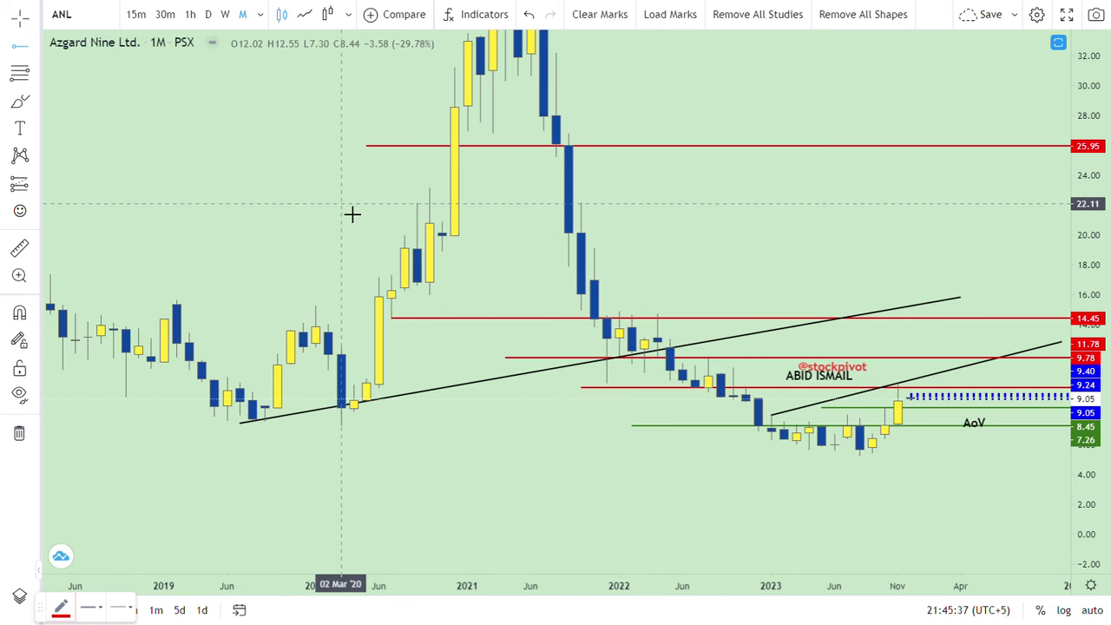
pyautogui.click(351, 214)
# Add red horizontal resistance rays at 20.17 and 17.11, then show the Indicators list.
pyautogui.doubleClick(352, 214)
pyautogui.press('Escape')
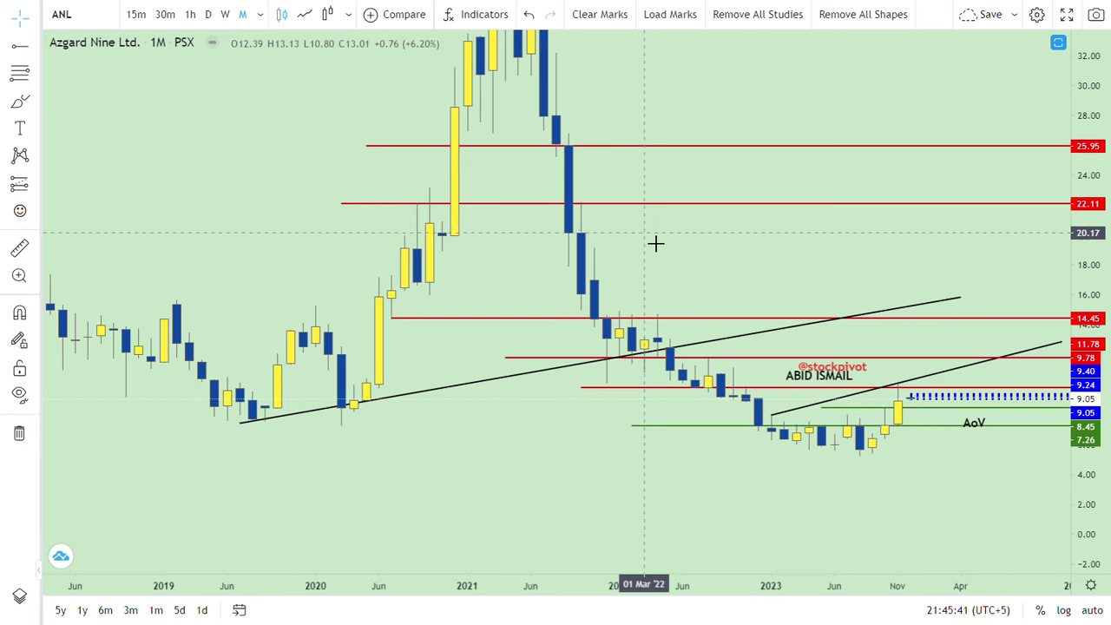
pyautogui.click(27, 46)
pyautogui.click(354, 233)
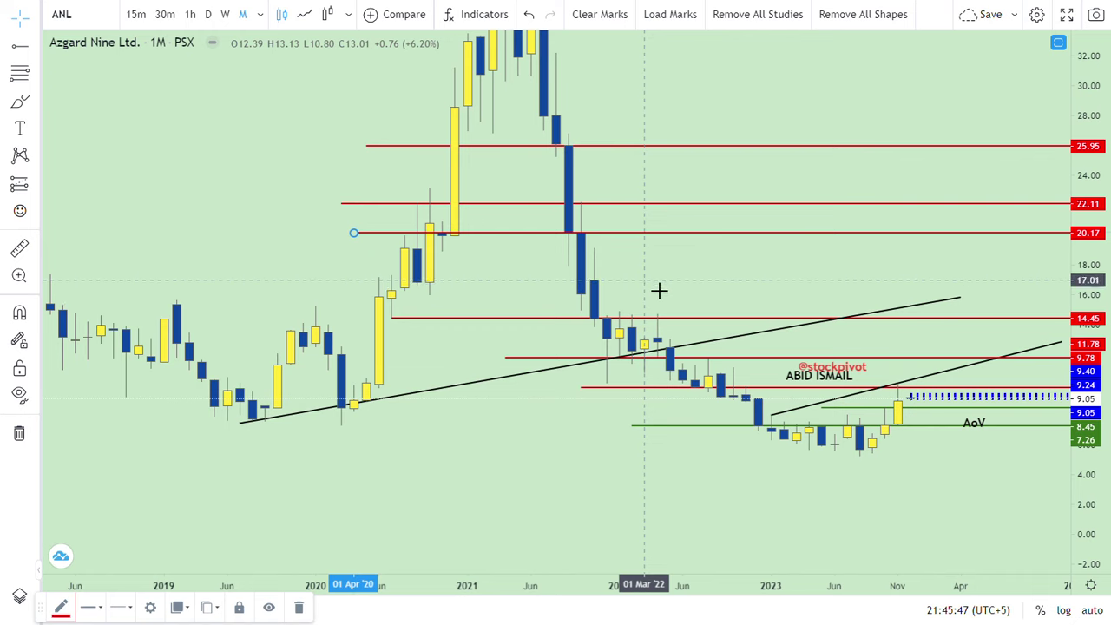
pyautogui.click(12, 48)
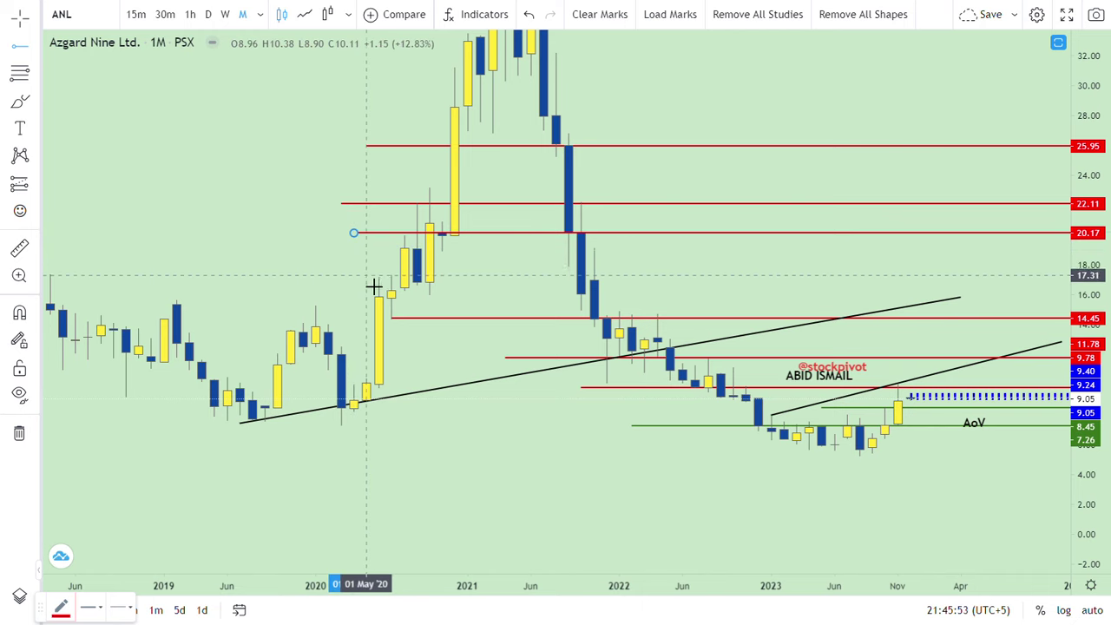
pyautogui.click(366, 279)
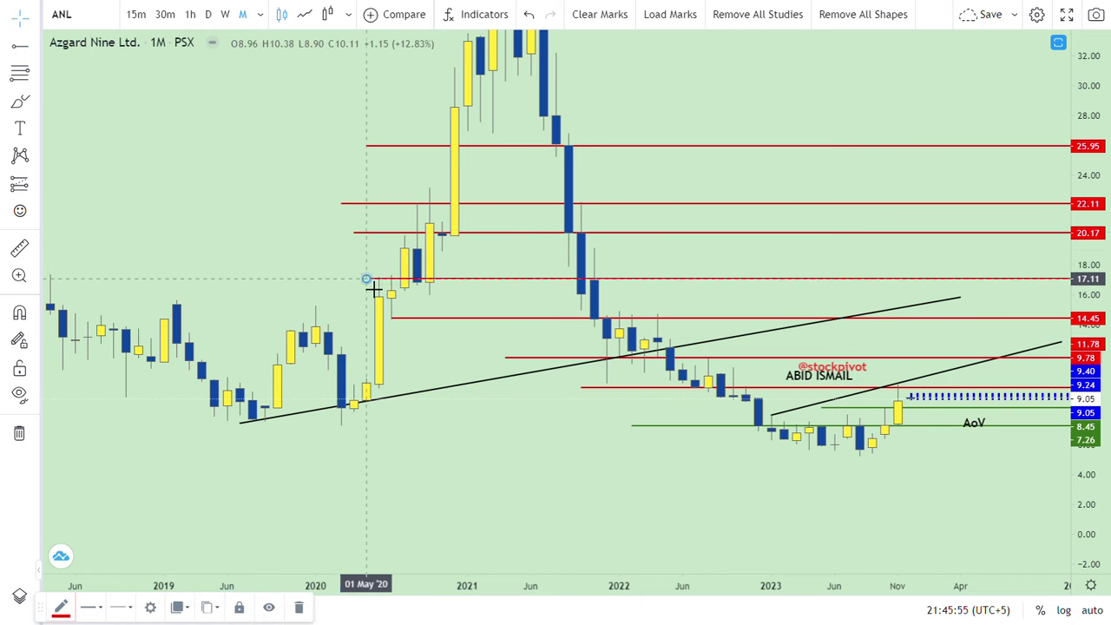
pyautogui.click(468, 13)
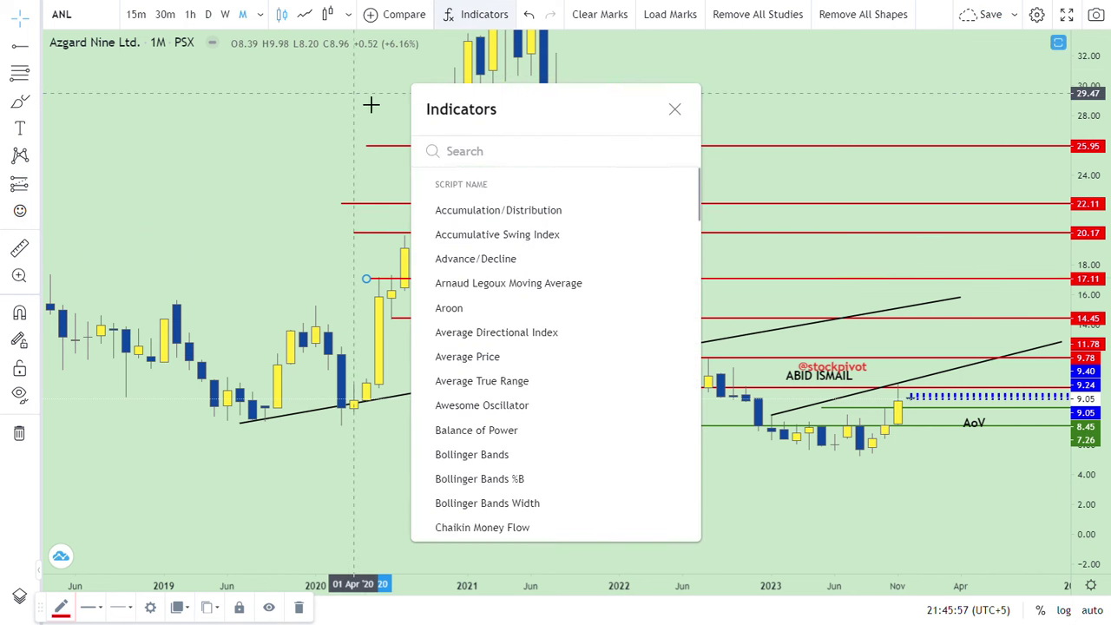
# Add a Moving Average via 'ma' and set its length to 50 periods.
pyautogui.write('ma')
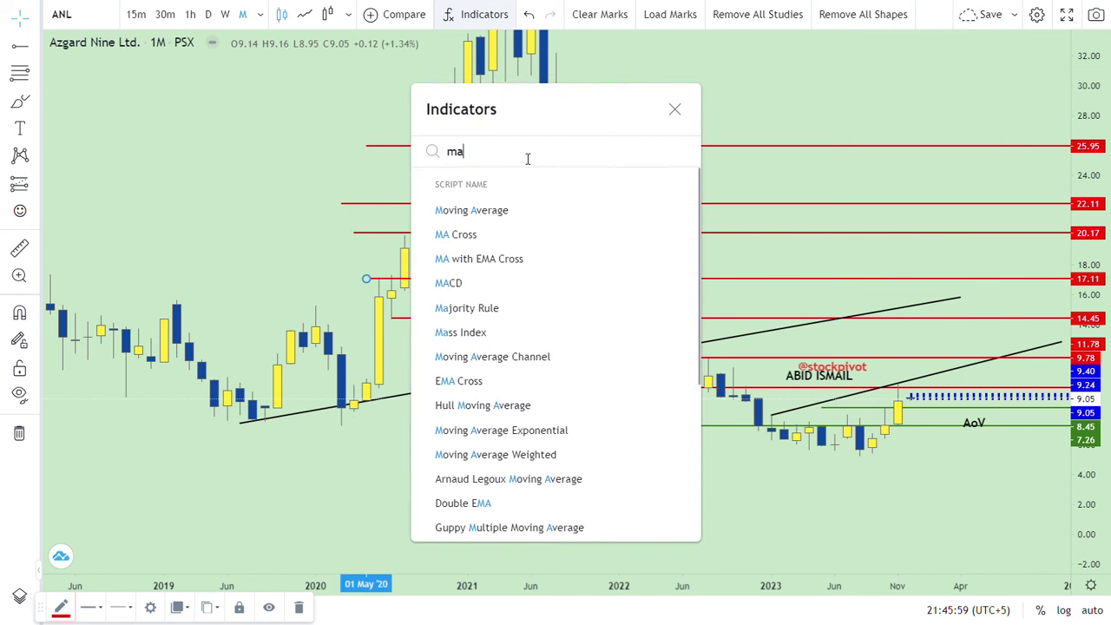
pyautogui.click(502, 210)
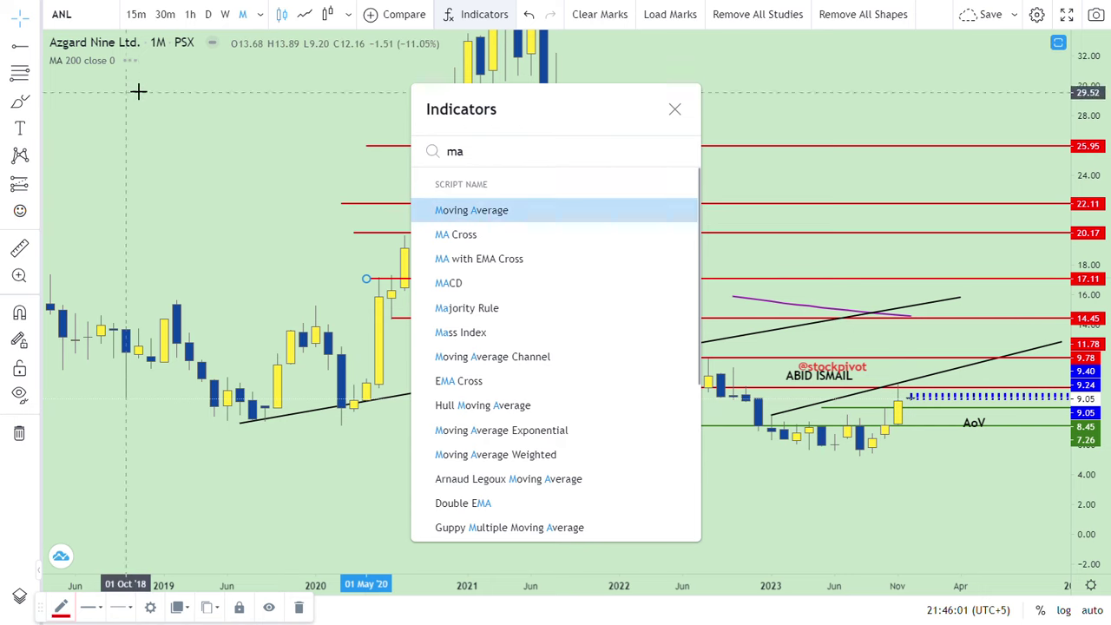
pyautogui.moveTo(105, 68)
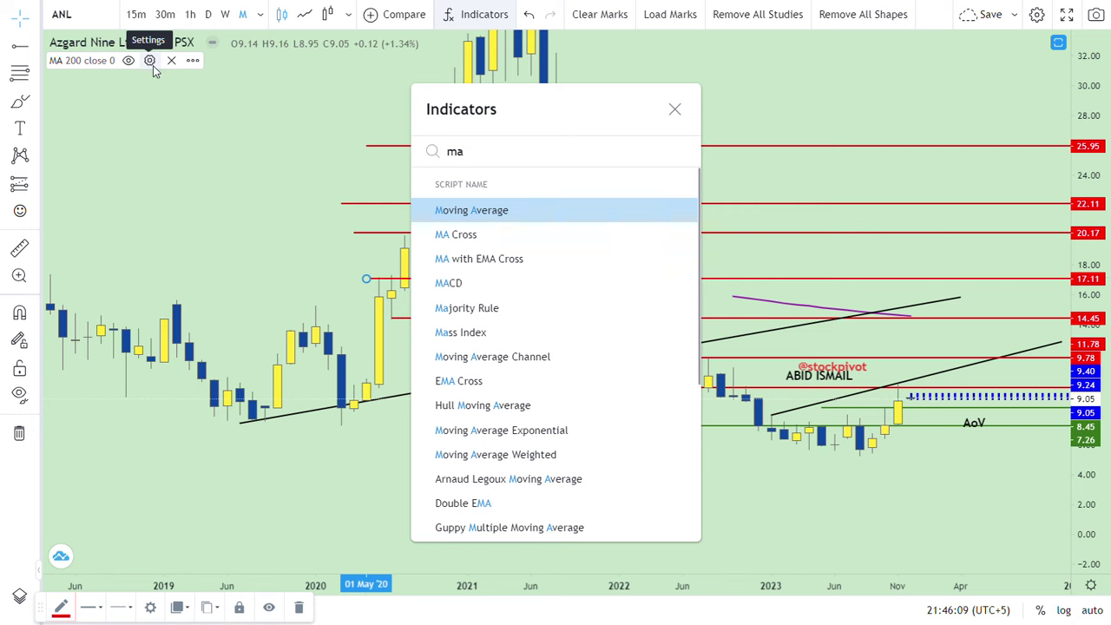
pyautogui.click(149, 60)
pyautogui.click(515, 287)
pyautogui.write('50')
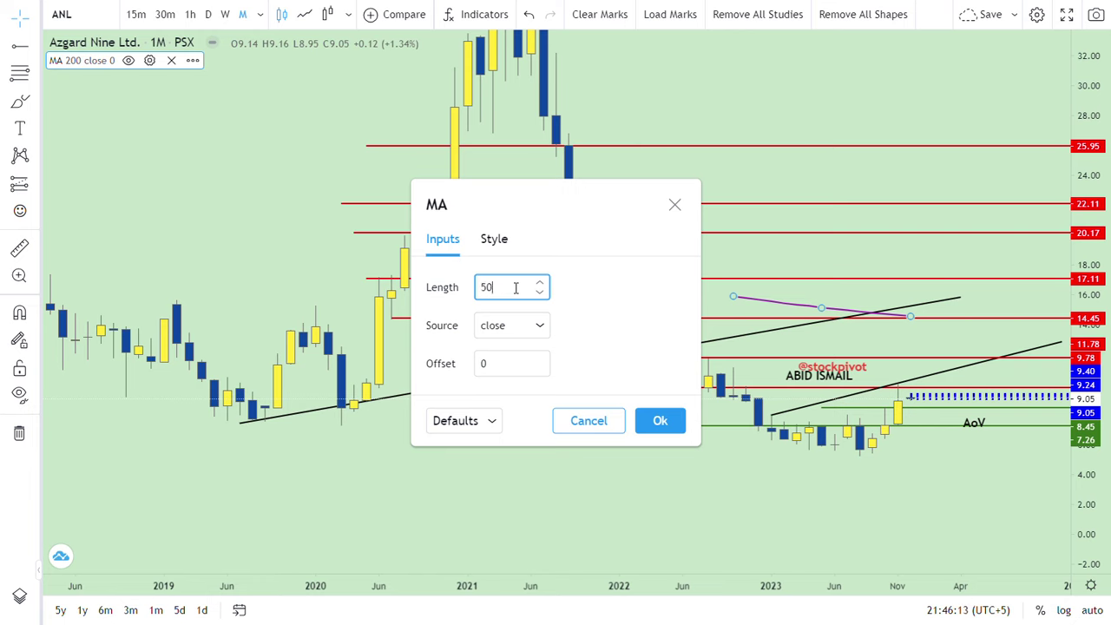
pyautogui.click(652, 423)
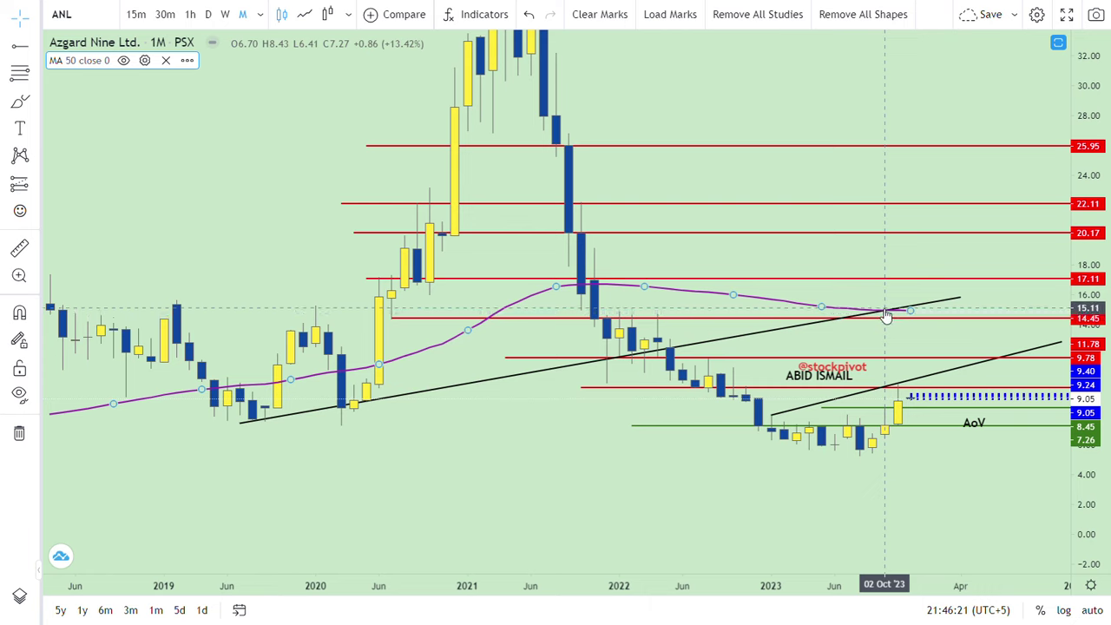
pyautogui.click(884, 312)
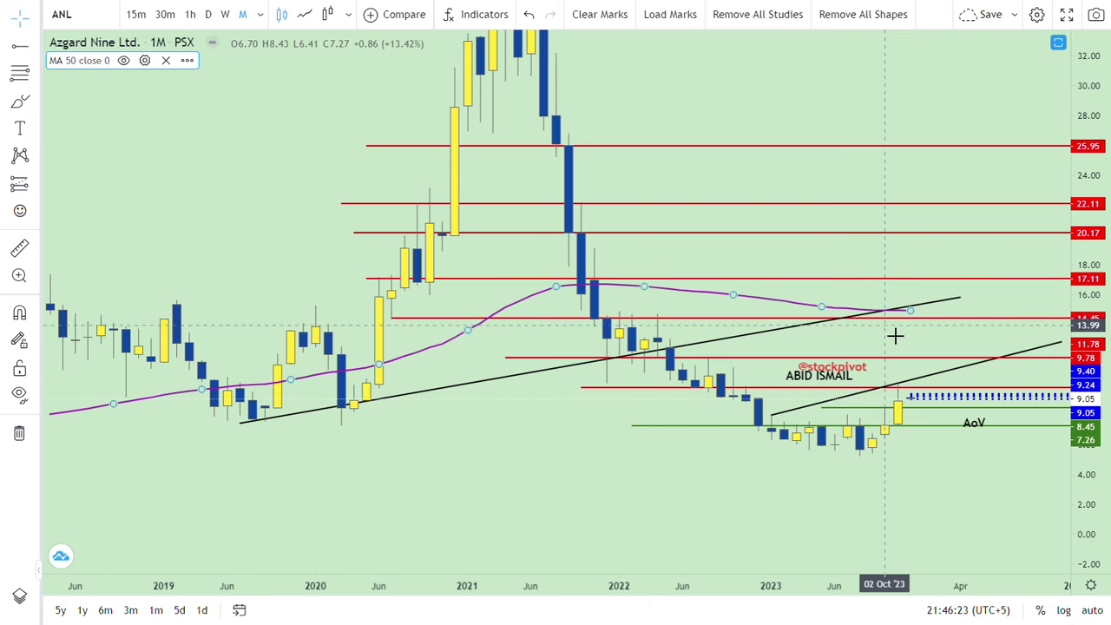
pyautogui.click(893, 330)
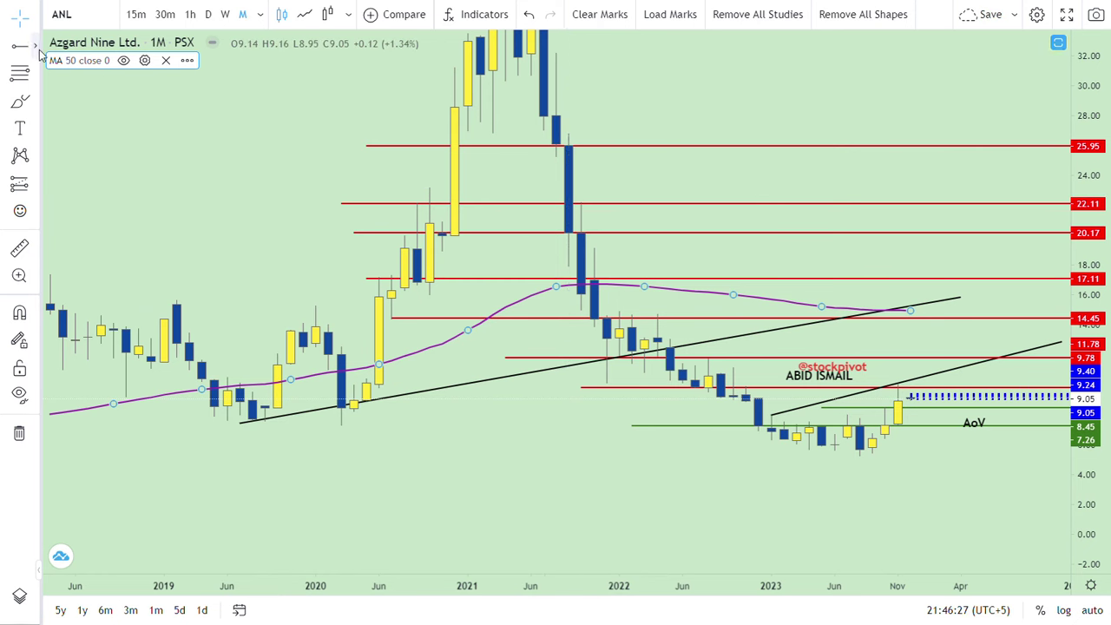
# Draw a yellow vertical line at Oct '23 from the MA–trendline meeting to about 16.90.
pyautogui.click(37, 49)
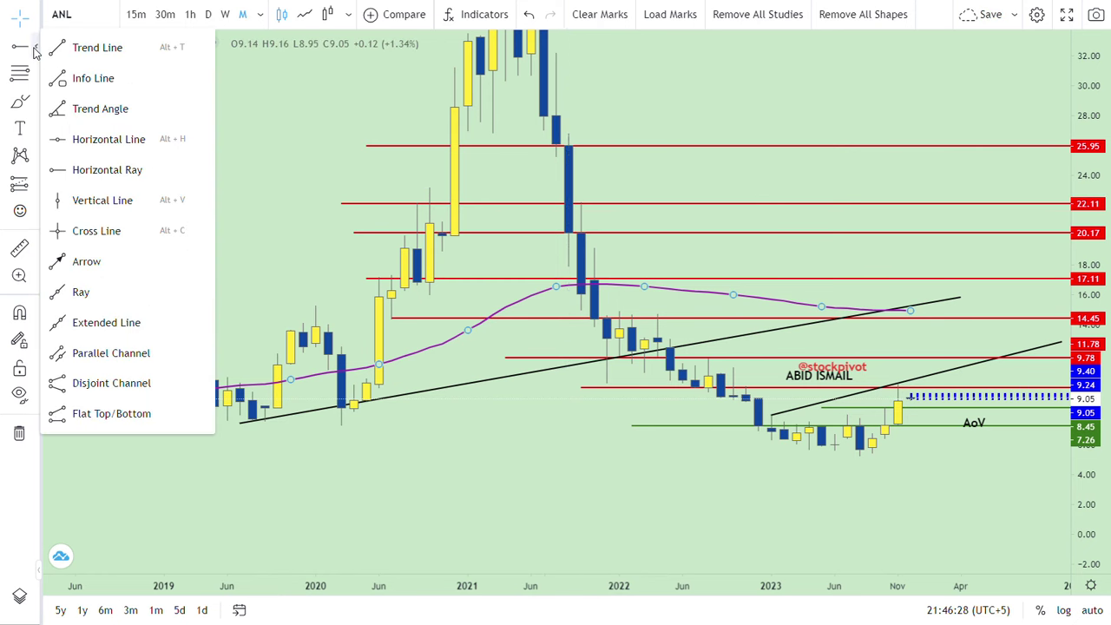
pyautogui.click(92, 52)
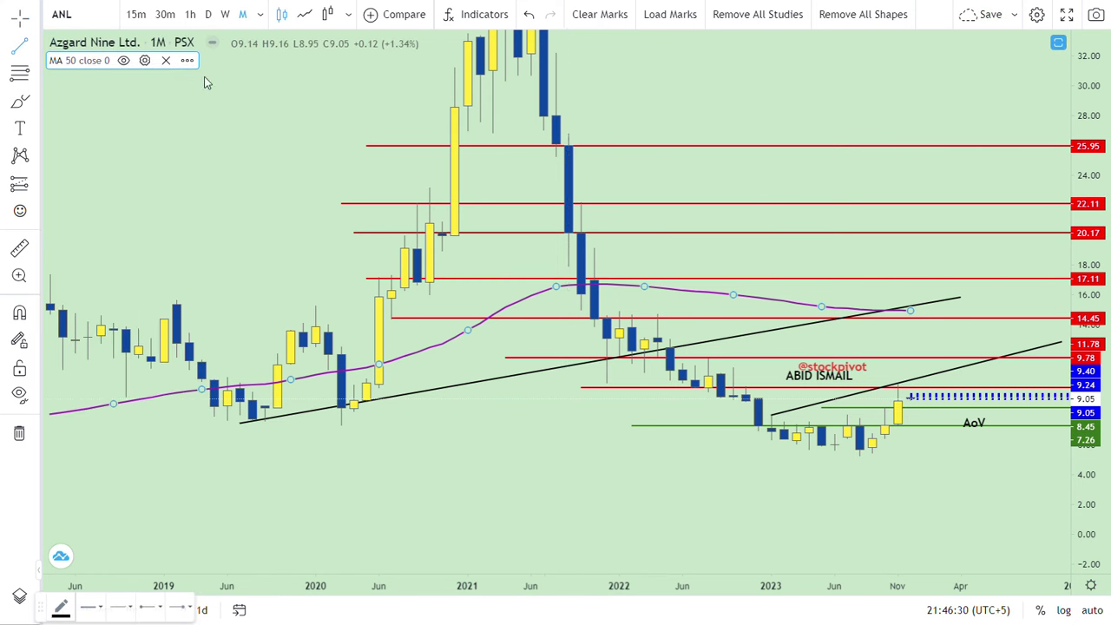
pyautogui.click(885, 309)
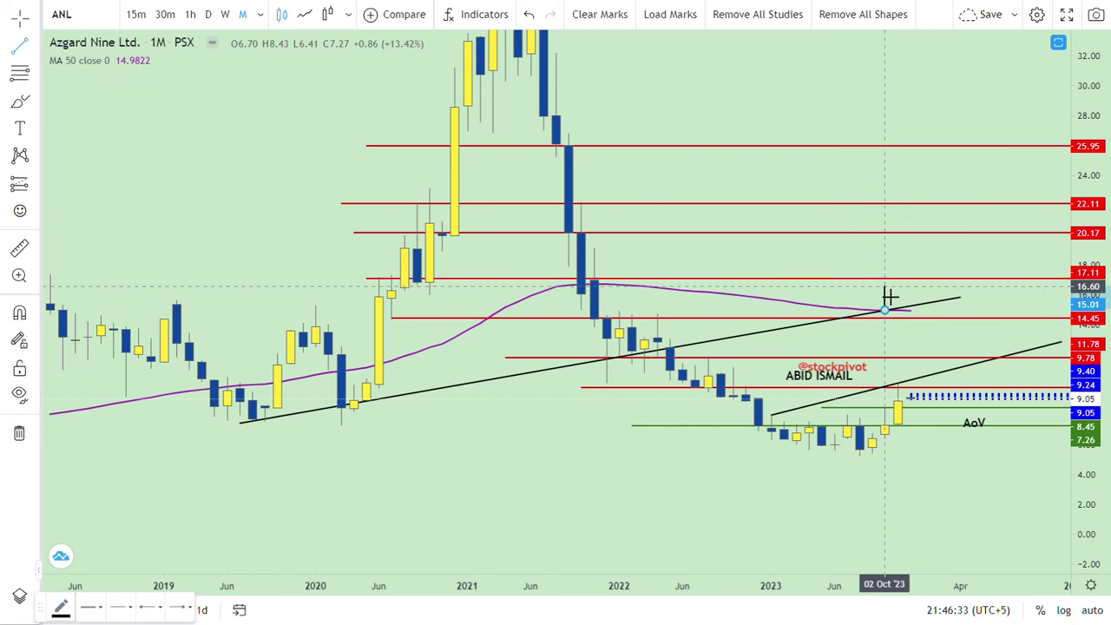
pyautogui.click(884, 282)
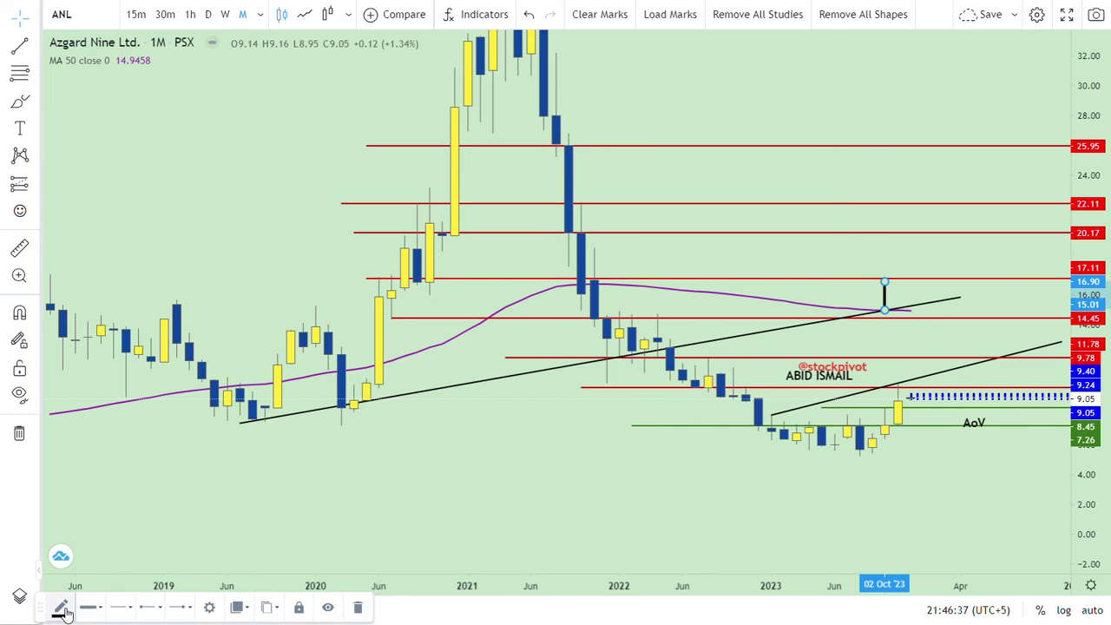
pyautogui.click(63, 612)
pyautogui.click(102, 488)
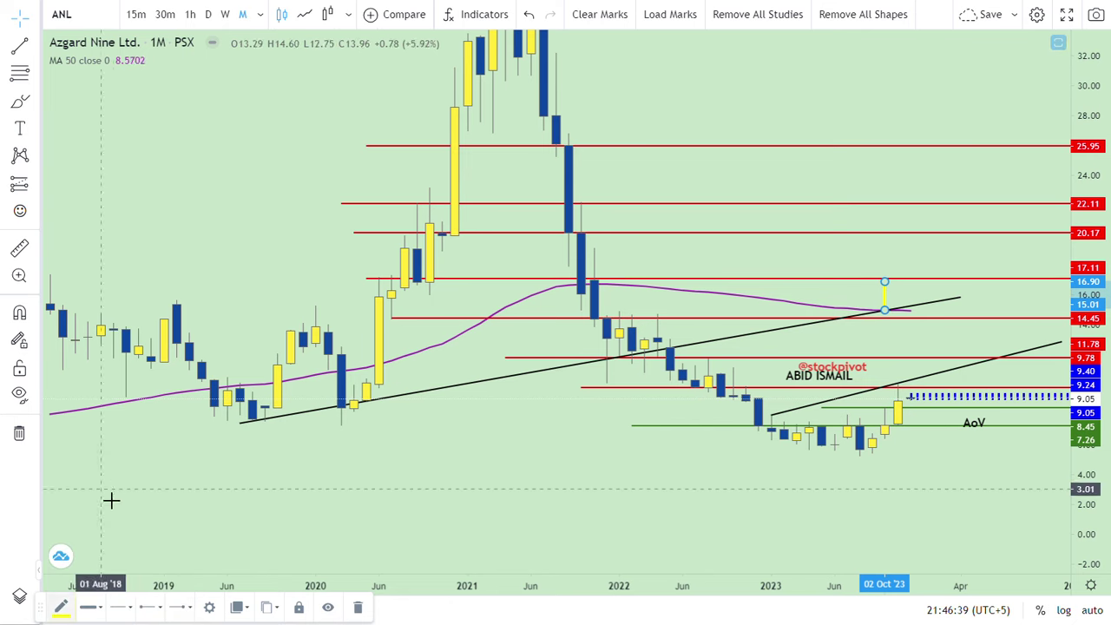
pyautogui.click(196, 341)
pyautogui.moveTo(771, 512); pyautogui.dragTo(767, 537)
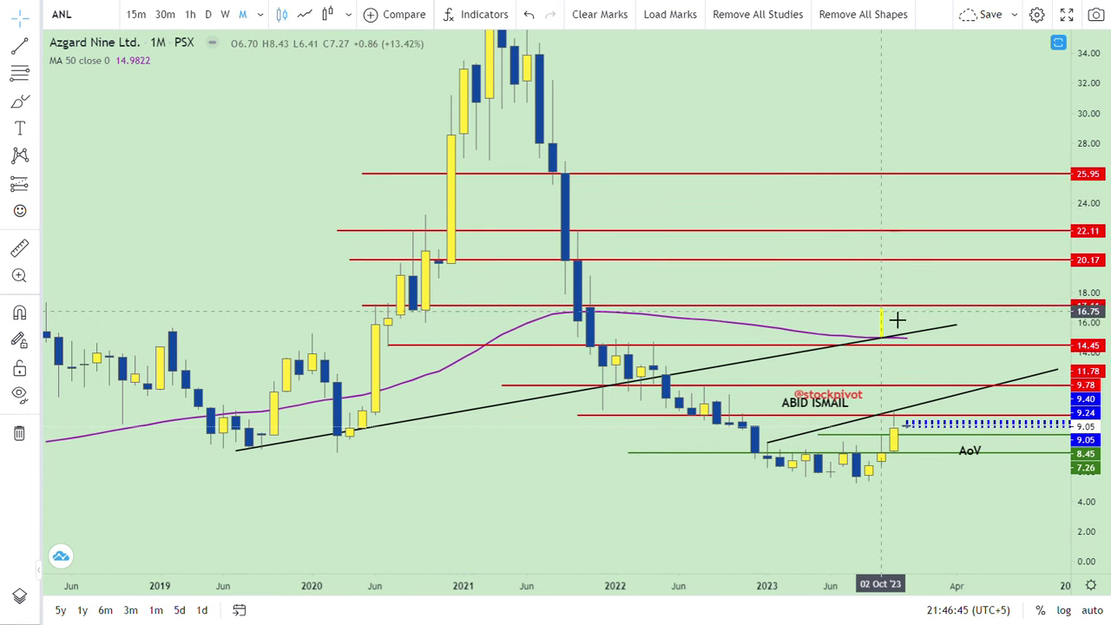
pyautogui.click(892, 336)
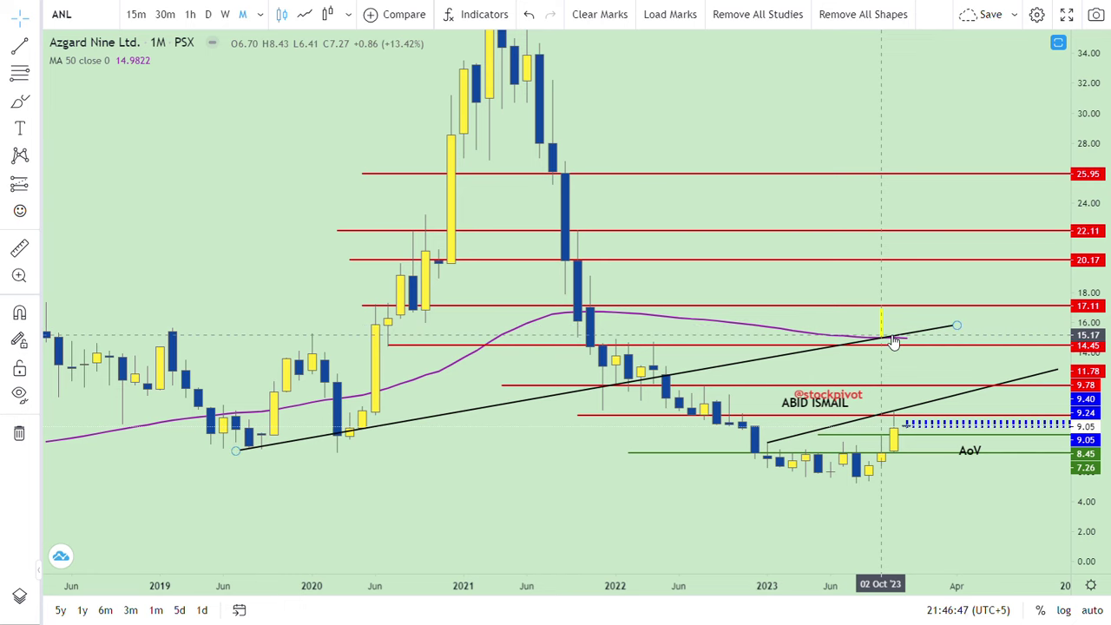
pyautogui.click(899, 341)
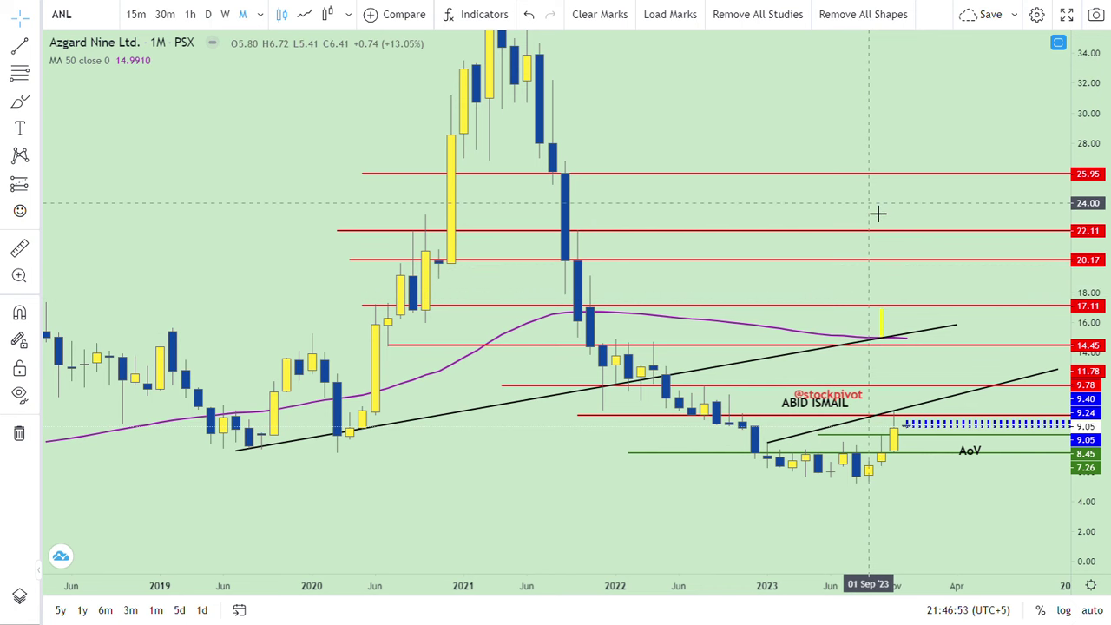
pyautogui.moveTo(877, 243); pyautogui.dragTo(899, 417)
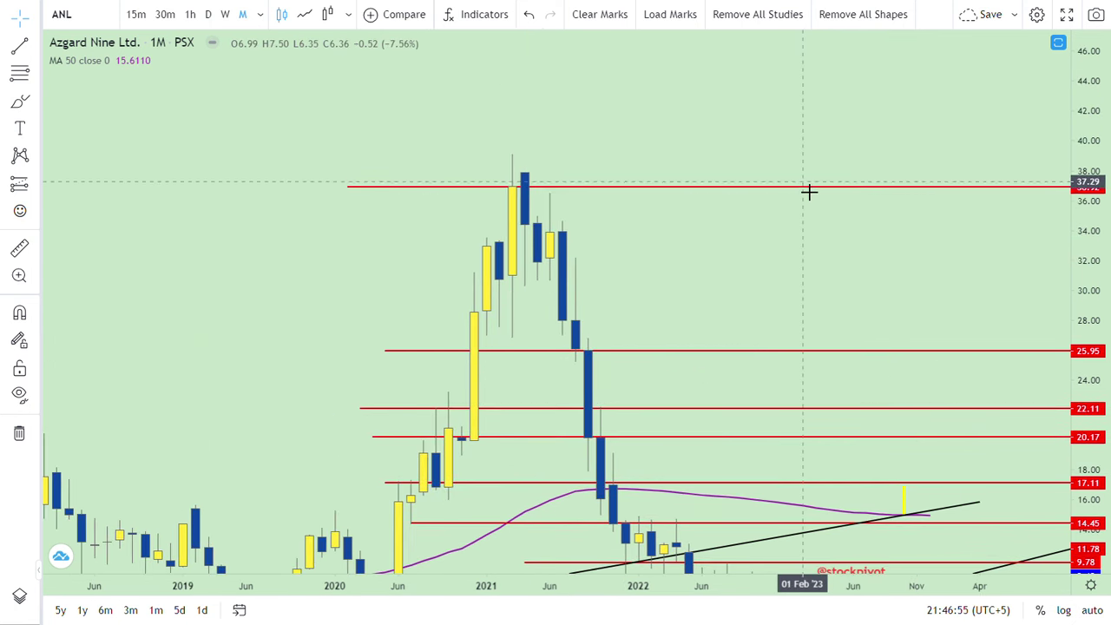
# Reset the chart view and switch ANL from candlesticks to a line chart.
pyautogui.hotkey('alt', 'r')
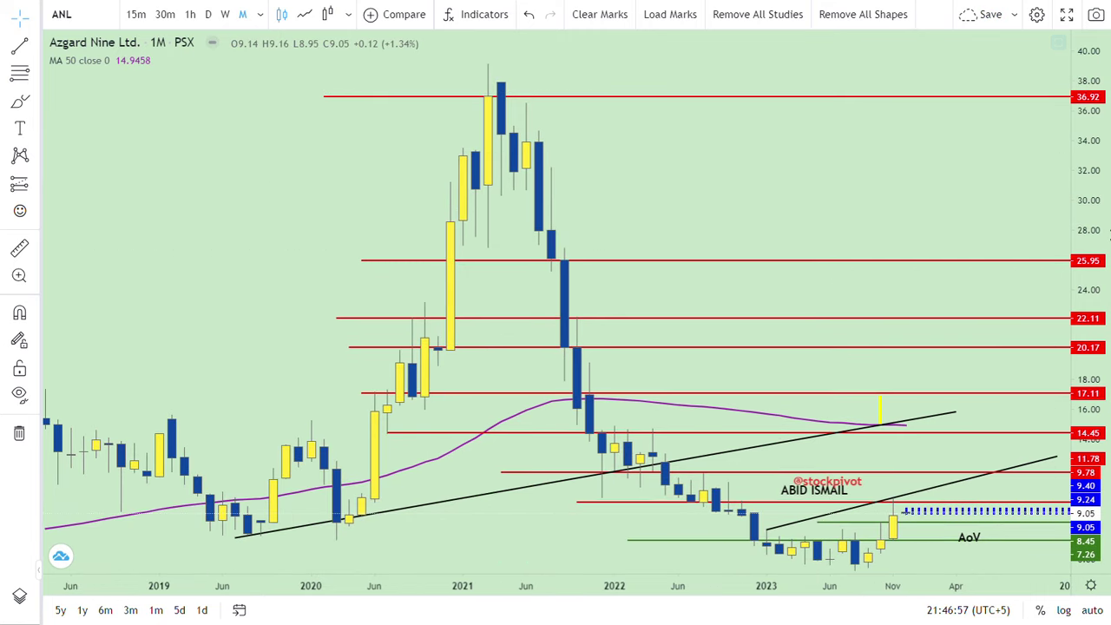
pyautogui.scroll(-2, 1102, 349)
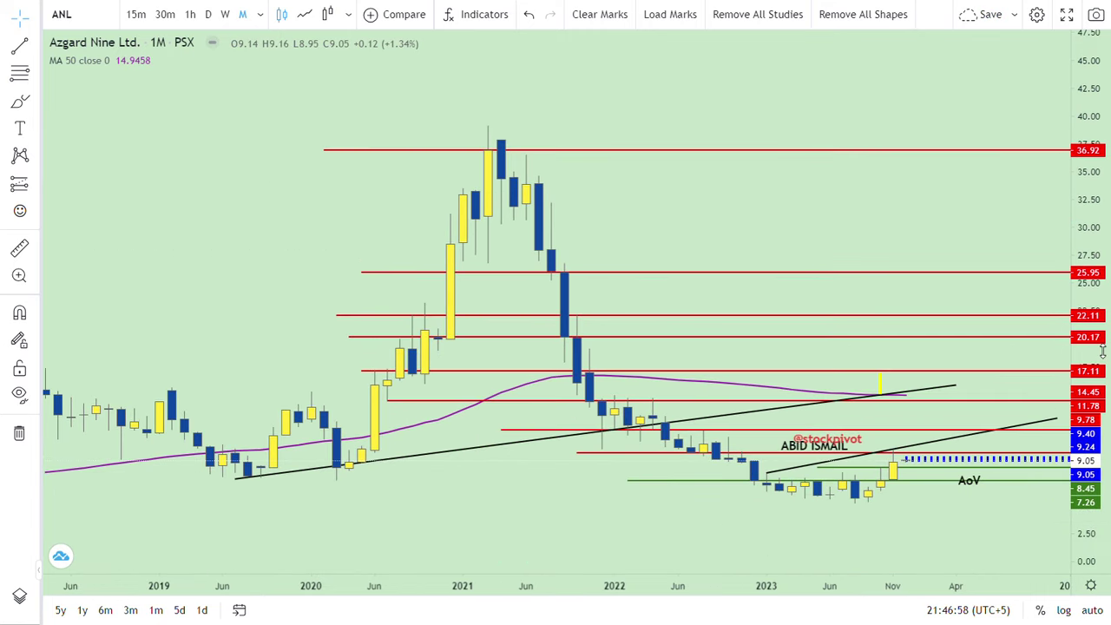
pyautogui.click(305, 15)
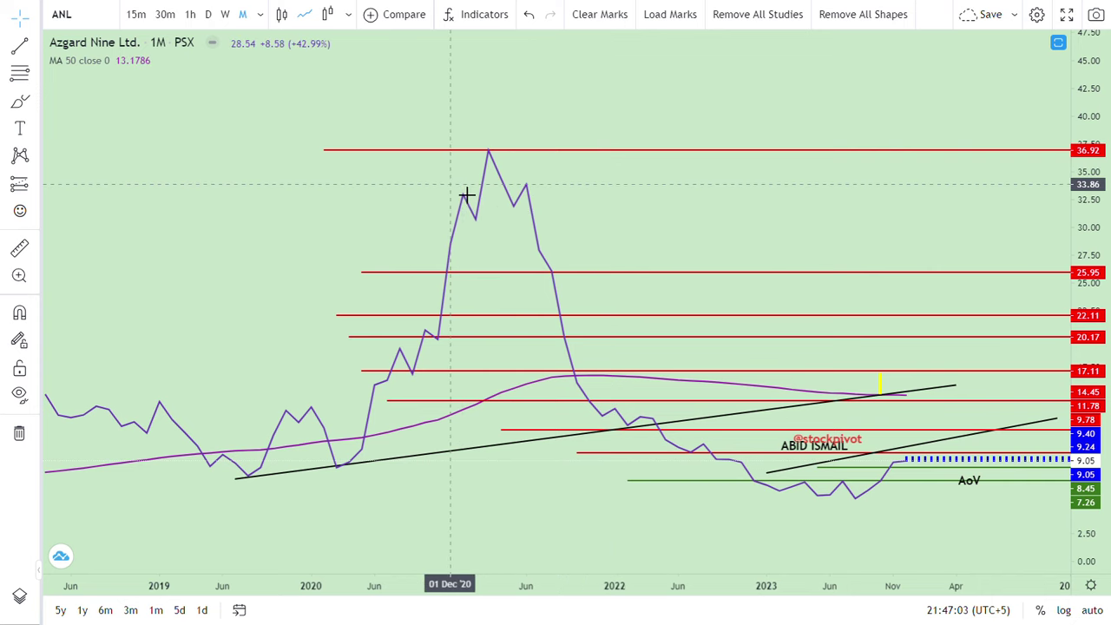
pyautogui.click(38, 47)
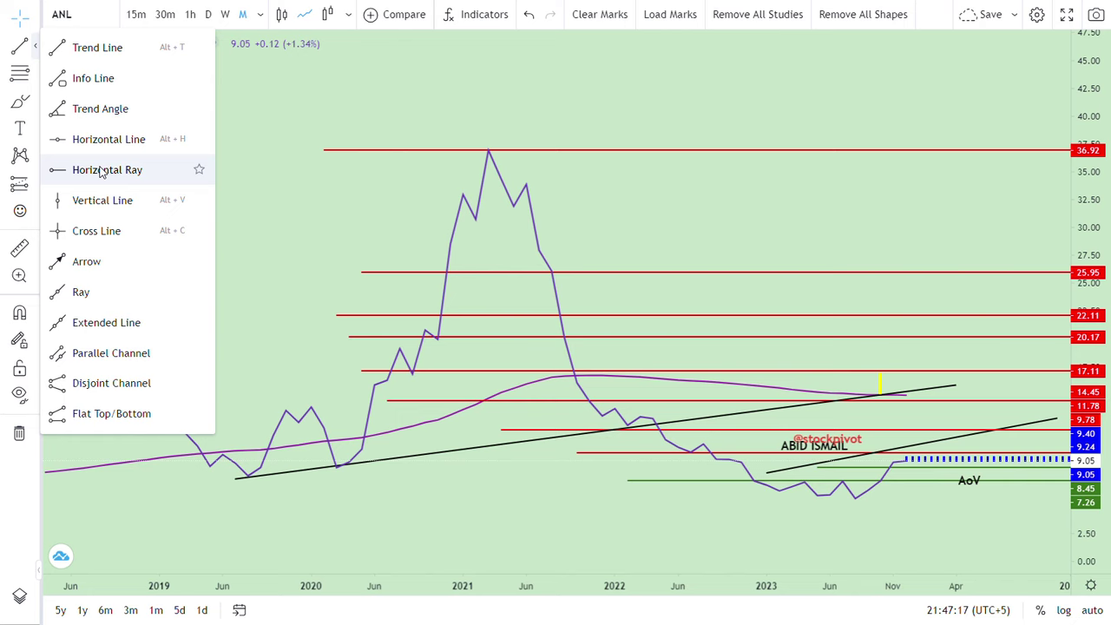
# Add a red horizontal resistance ray at 34.07.
pyautogui.click(102, 171)
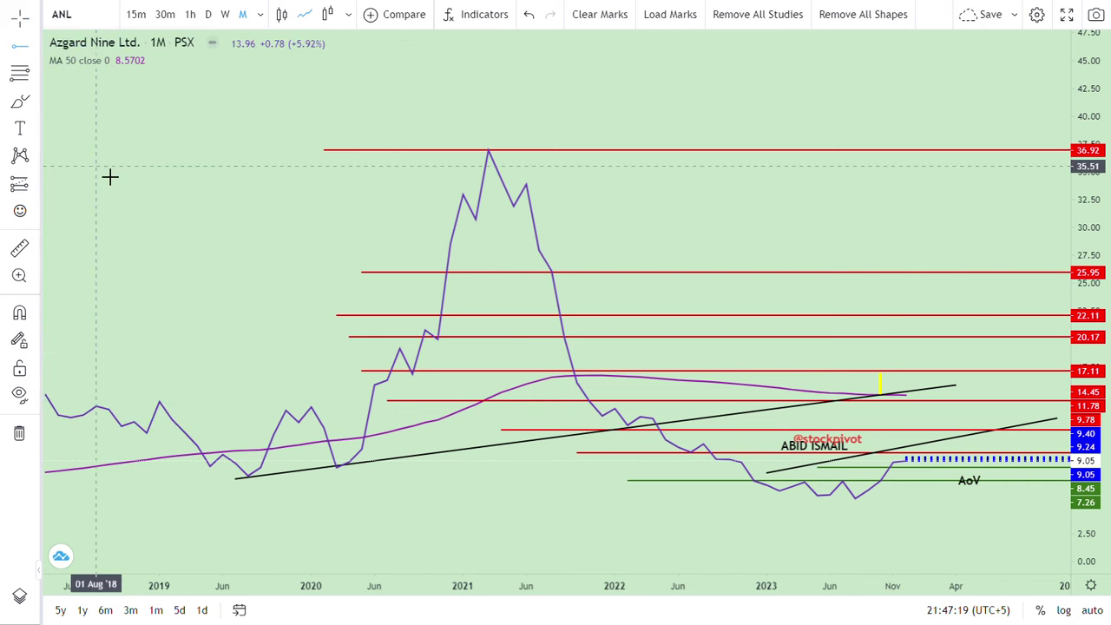
pyautogui.click(327, 193)
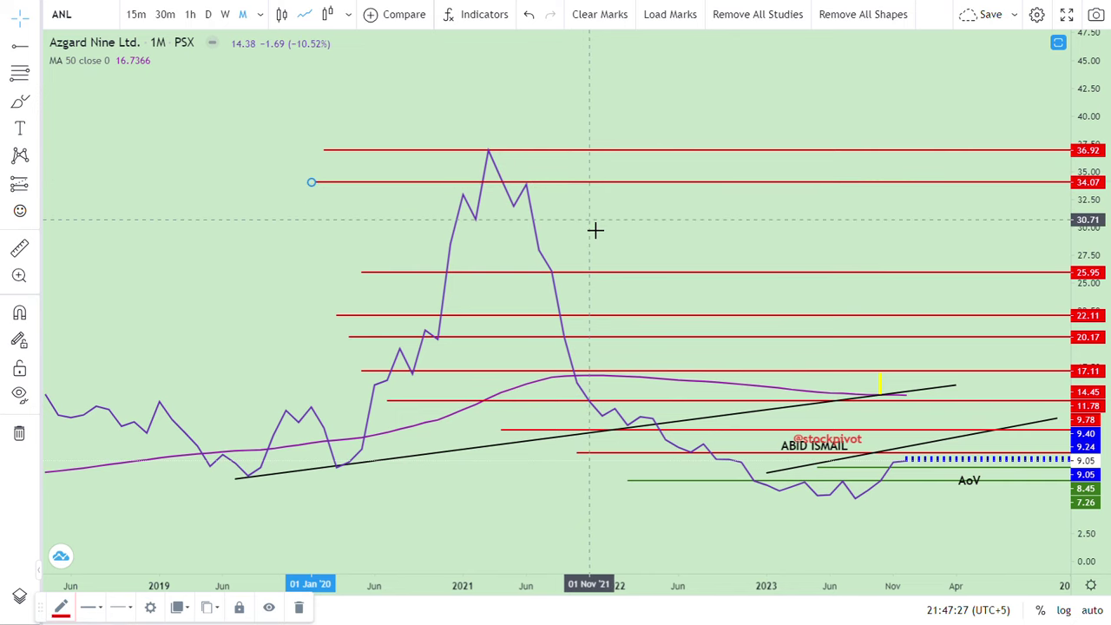
pyautogui.press('Left')
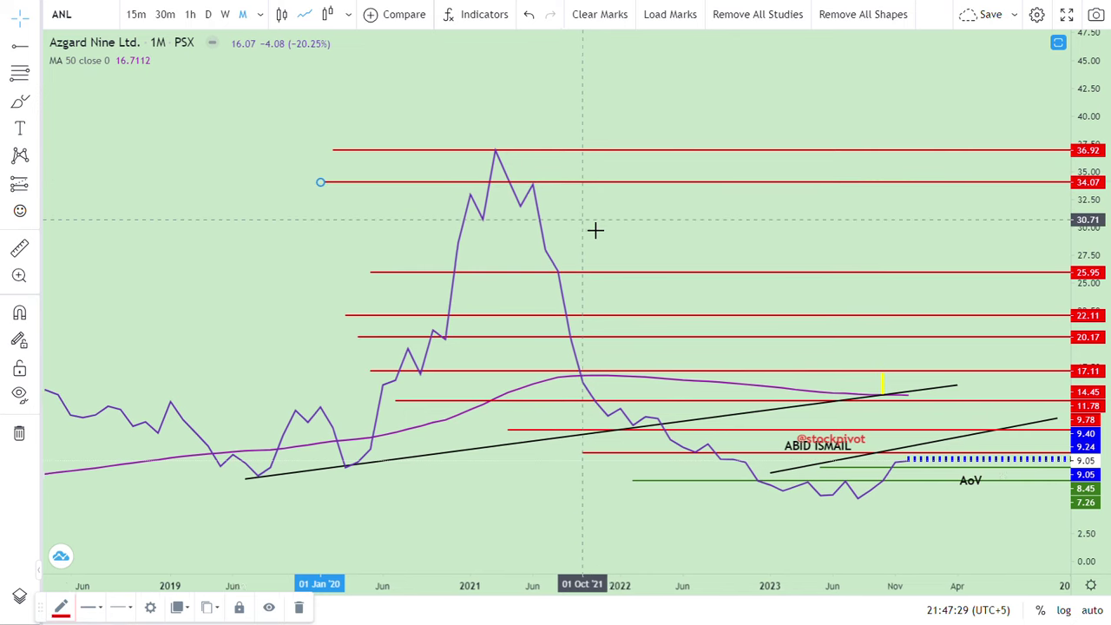
pyautogui.scroll(-1, 601, 195)
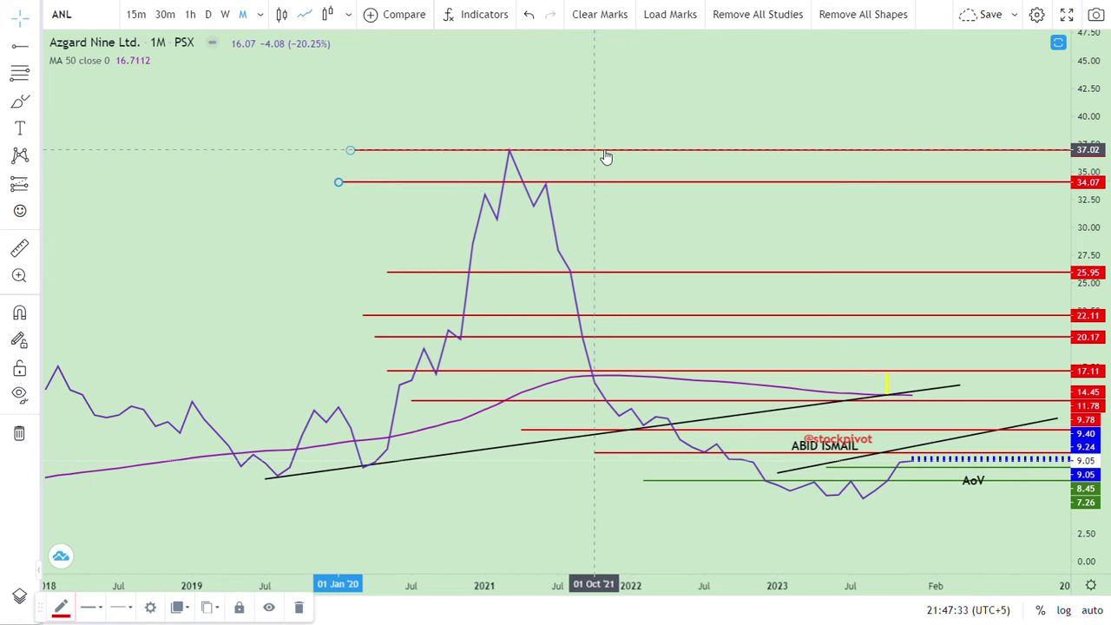
# Raise the top ray to about 37.12 and rescale the view to show higher levels.
pyautogui.moveTo(606, 156)
pyautogui.mouseDown()
pyautogui.moveTo(399, 138)
pyautogui.moveTo(452, 159)
pyautogui.mouseUp()
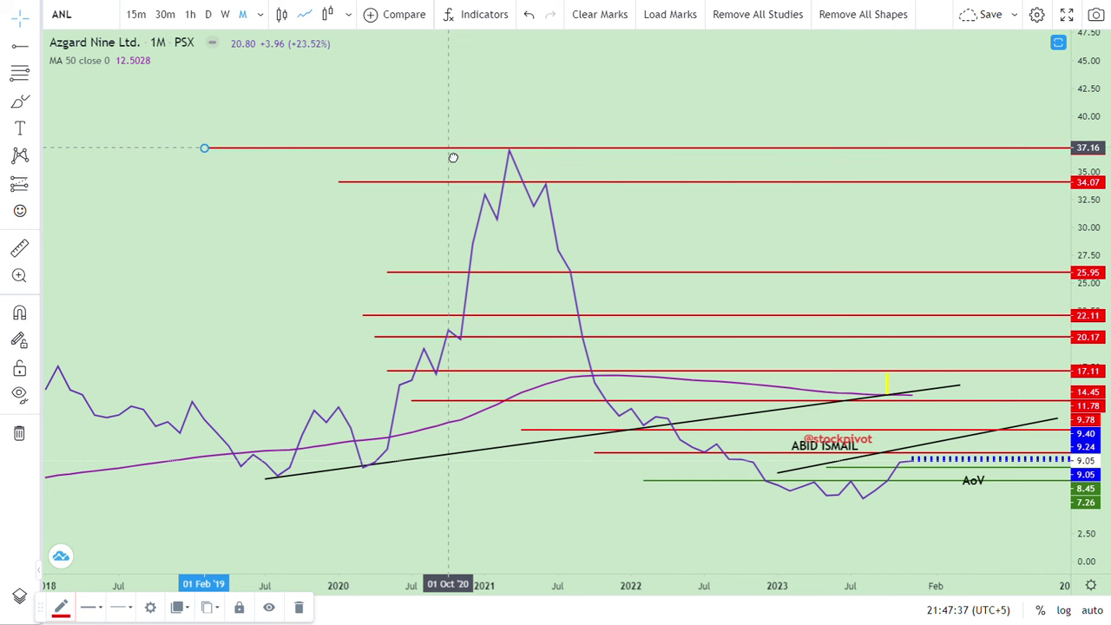
pyautogui.click(618, 102)
pyautogui.moveTo(687, 152); pyautogui.dragTo(657, 248)
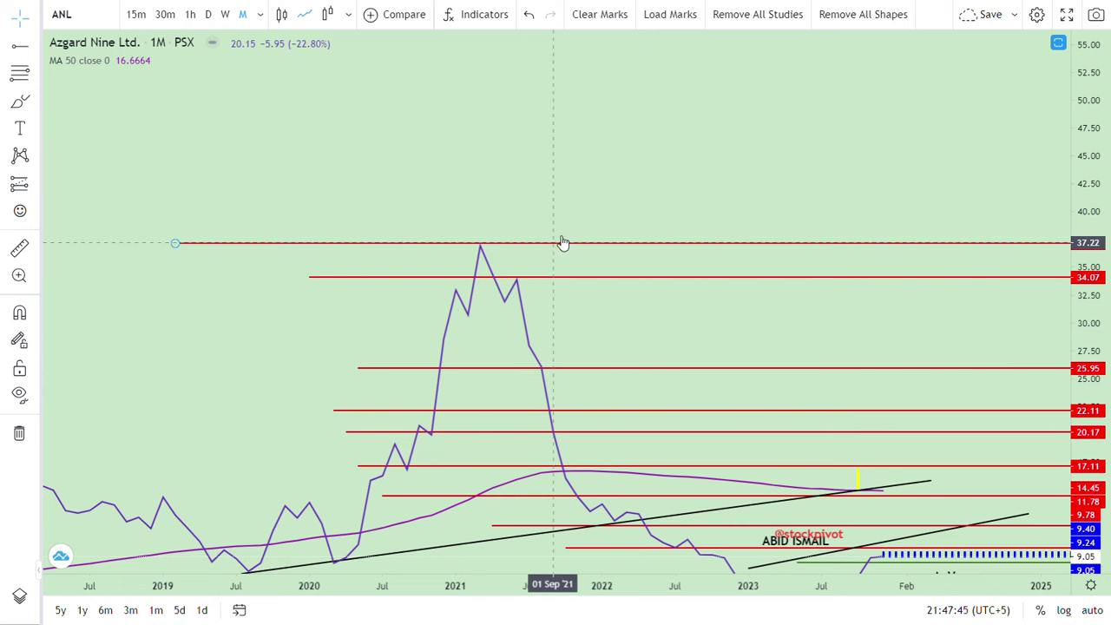
pyautogui.moveTo(639, 166)
pyautogui.mouseDown()
pyautogui.moveTo(695, 177)
pyautogui.moveTo(726, 225)
pyautogui.moveTo(734, 270)
pyautogui.mouseUp()
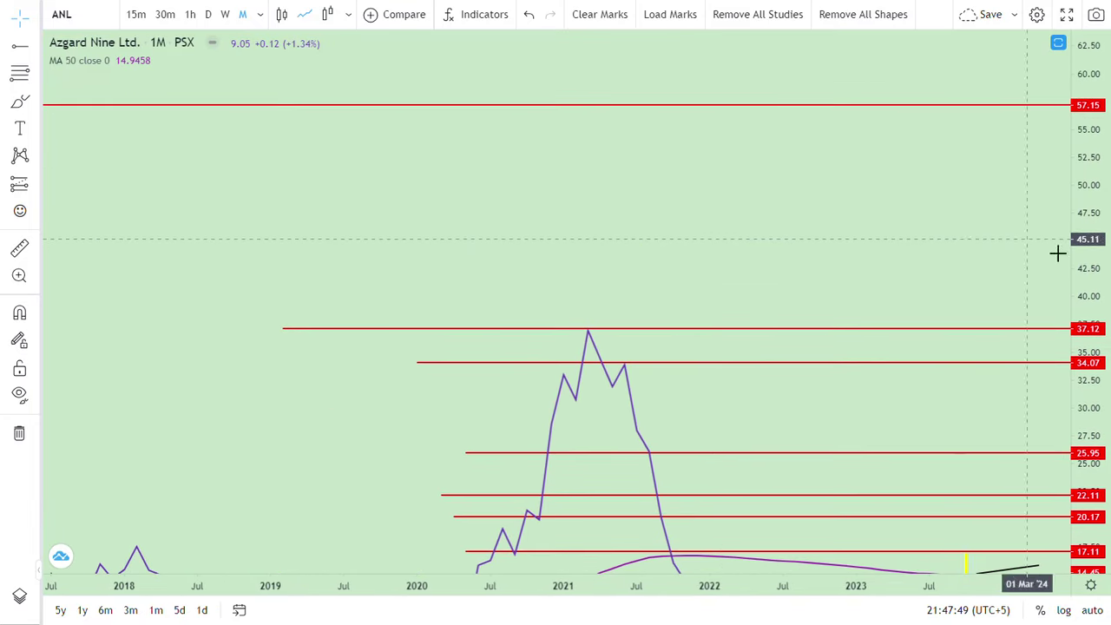
pyautogui.moveTo(1084, 248); pyautogui.dragTo(1099, 395)
pyautogui.moveTo(921, 232); pyautogui.dragTo(997, 313)
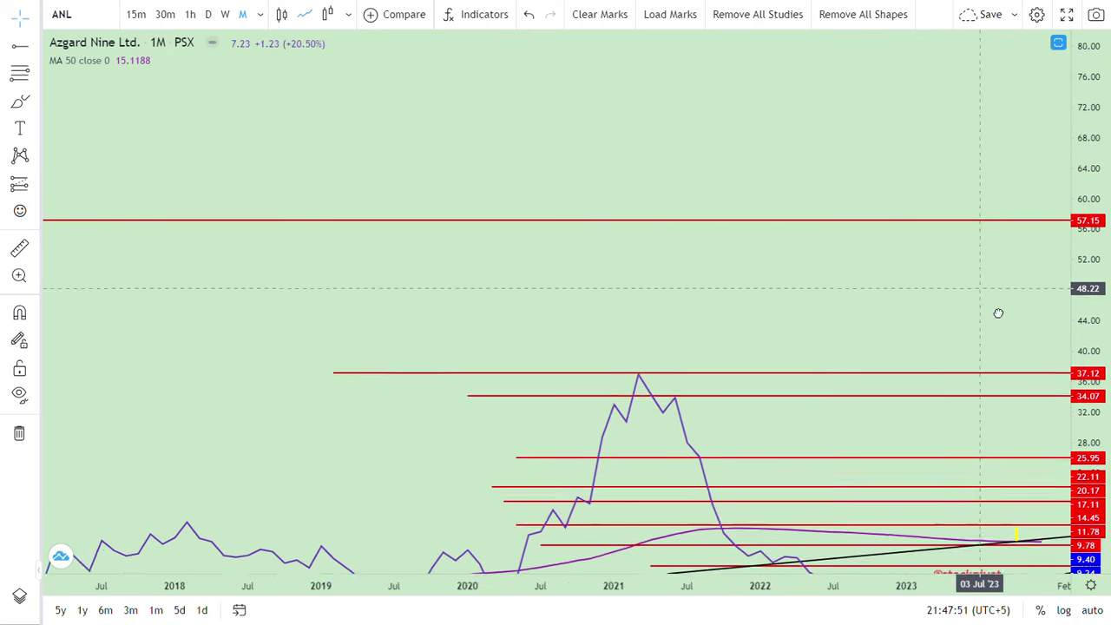
# Place a 'TP' text label just above the 57.15 resistance line.
pyautogui.click(20, 128)
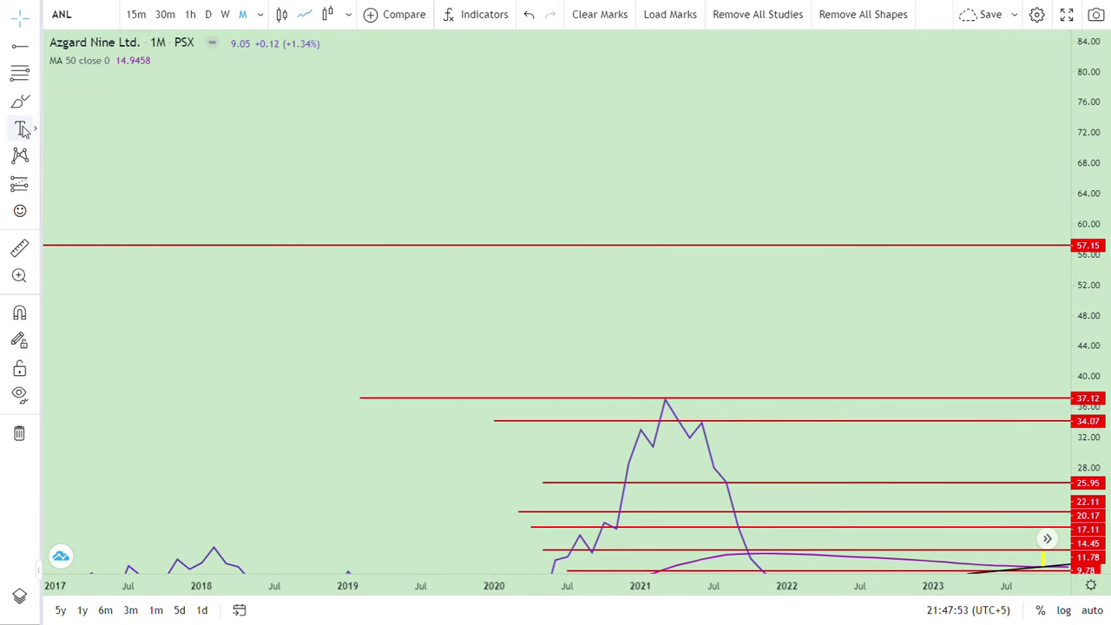
pyautogui.click(812, 215)
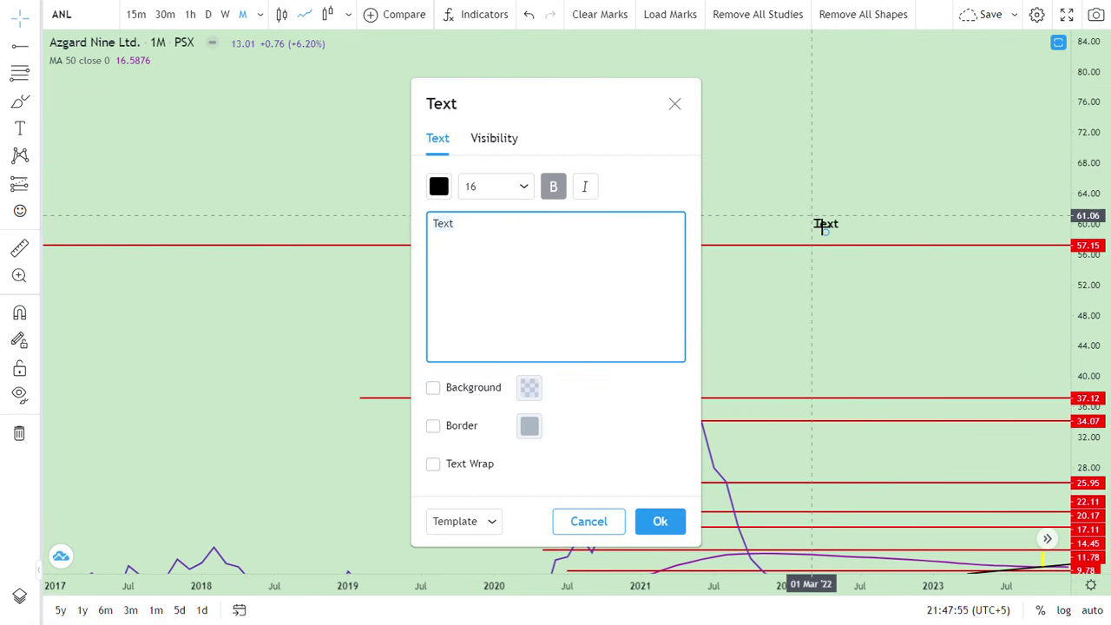
pyautogui.write('TP')
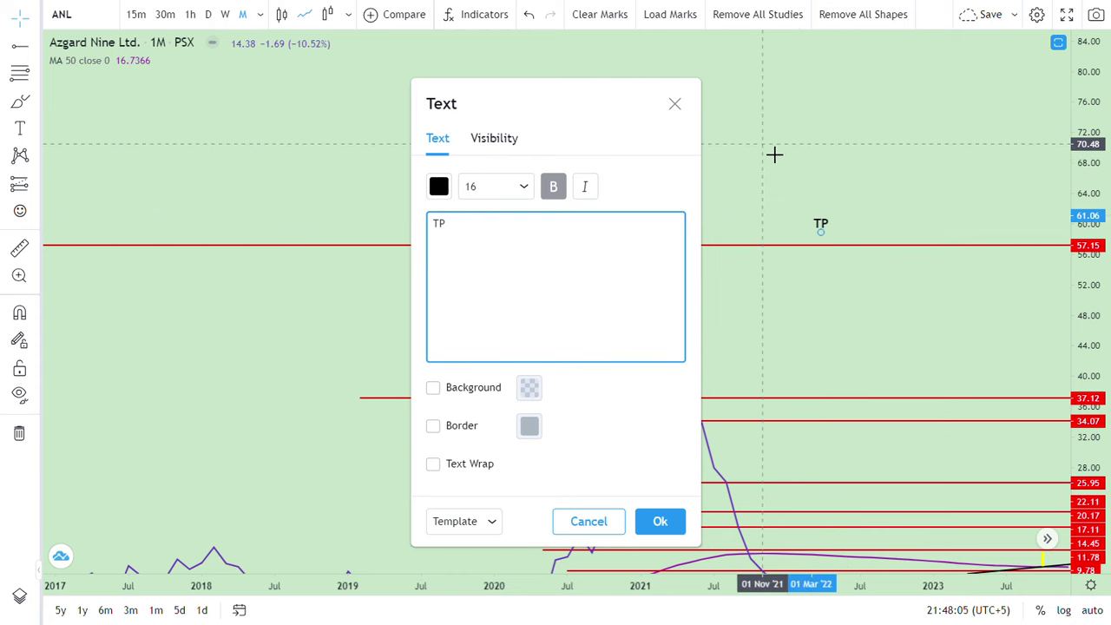
pyautogui.click(661, 523)
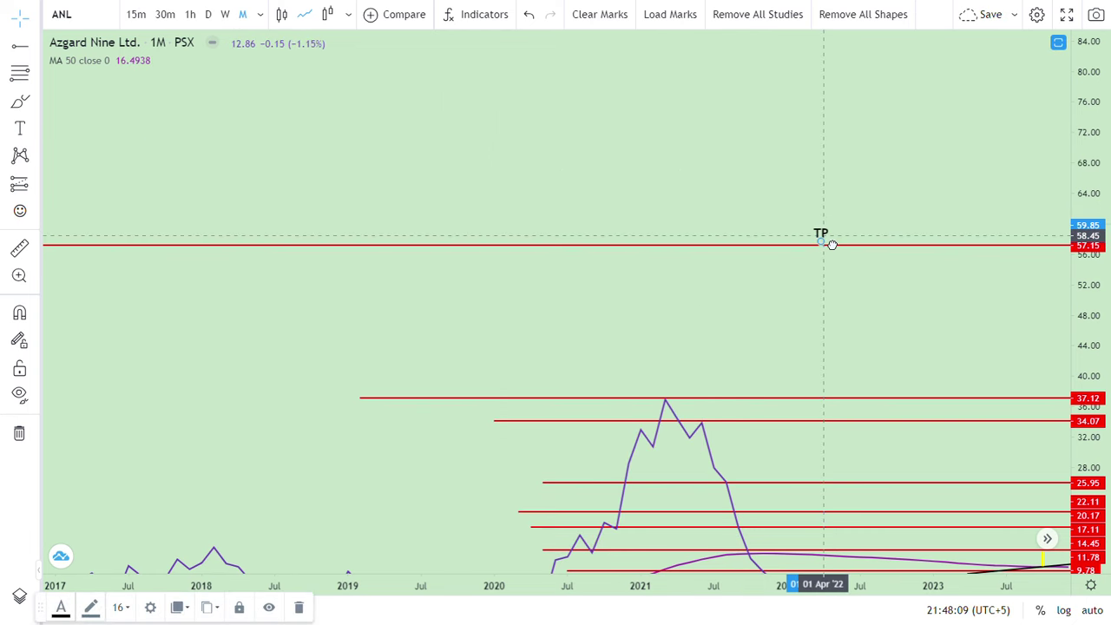
pyautogui.moveTo(772, 295); pyautogui.dragTo(697, 297)
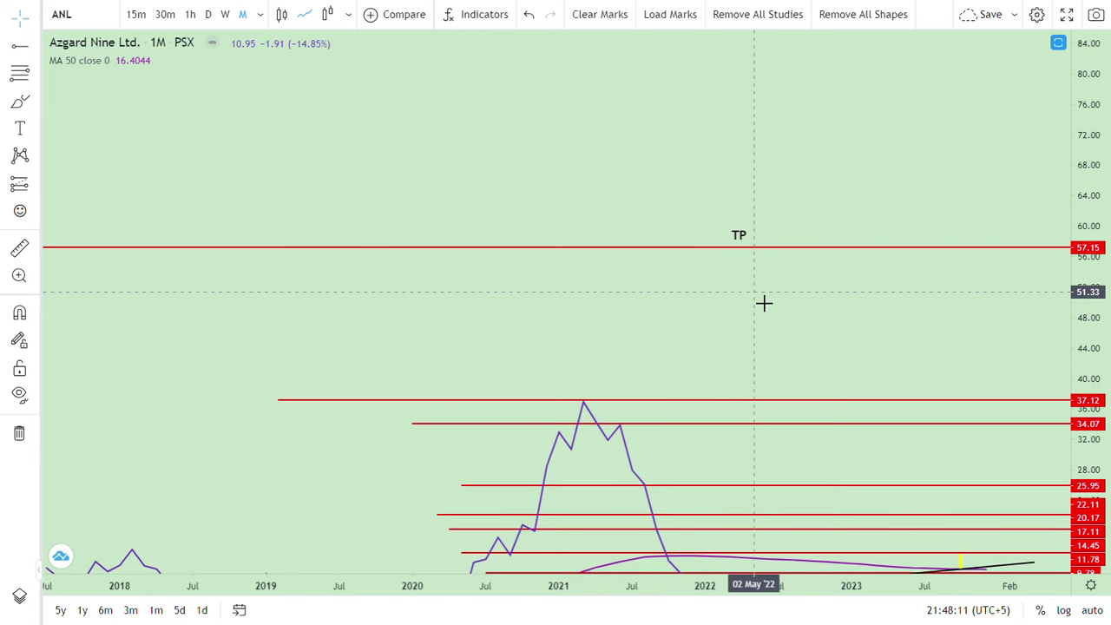
# Rescale the price axis to show 88.94 and 120.73, and nudge the TP label onto 57.15.
pyautogui.doubleClick(1101, 274)
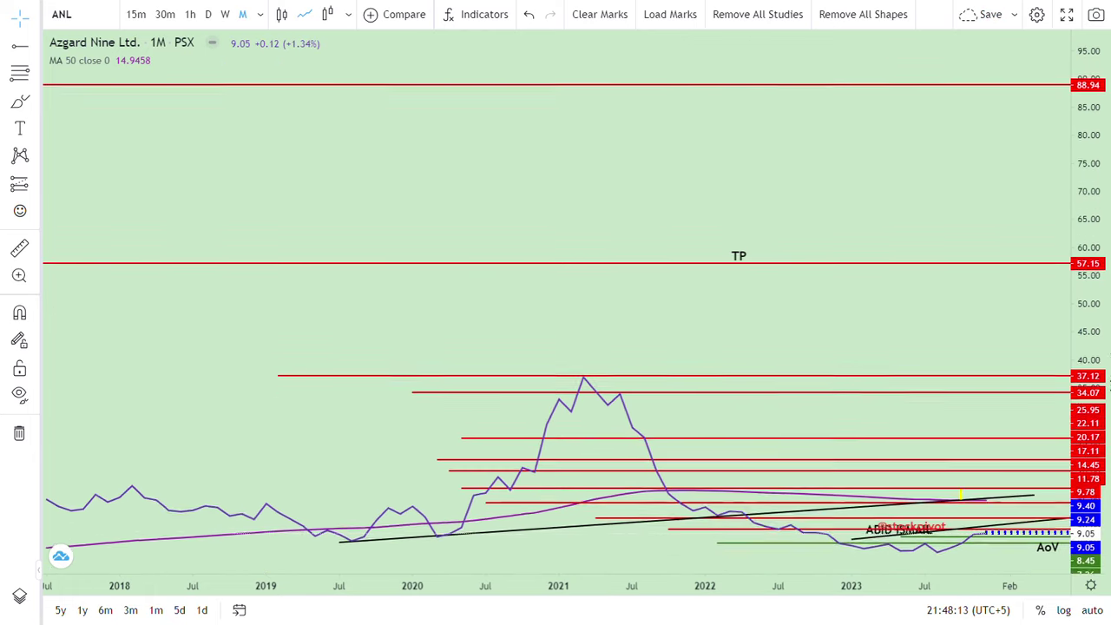
pyautogui.moveTo(993, 204); pyautogui.dragTo(1016, 263)
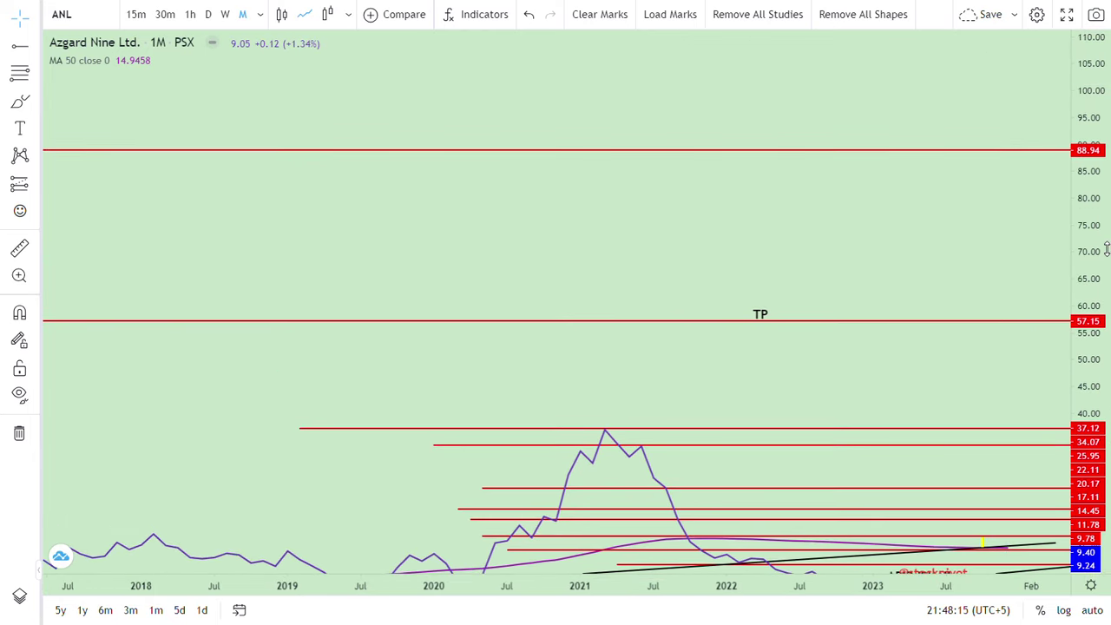
pyautogui.moveTo(1100, 250); pyautogui.dragTo(1108, 345)
pyautogui.moveTo(963, 325); pyautogui.dragTo(967, 350)
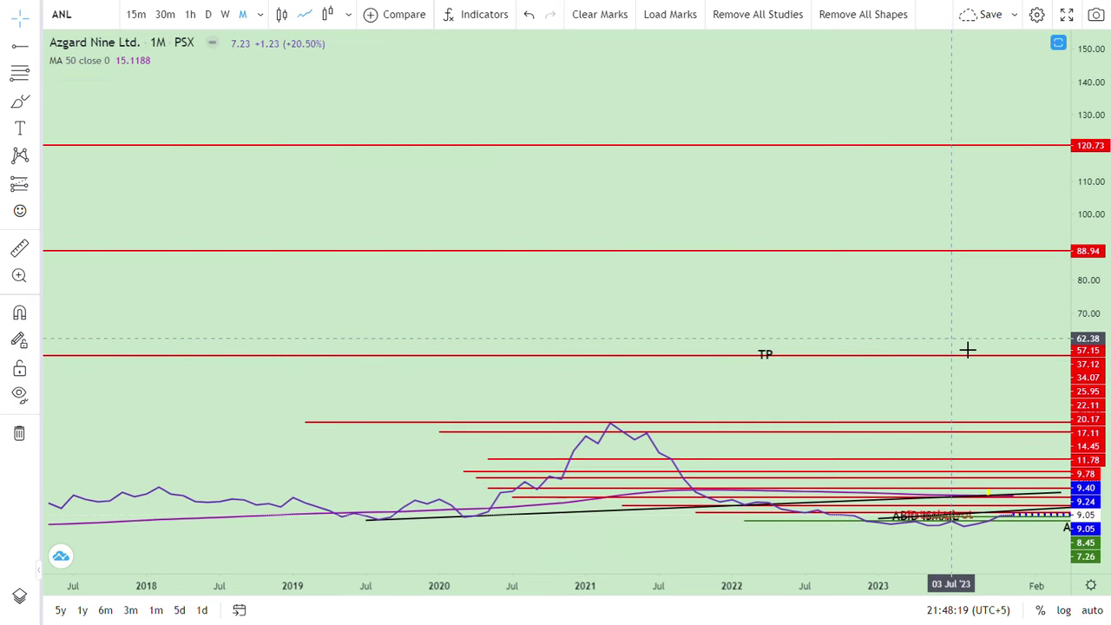
pyautogui.moveTo(772, 358); pyautogui.dragTo(775, 350)
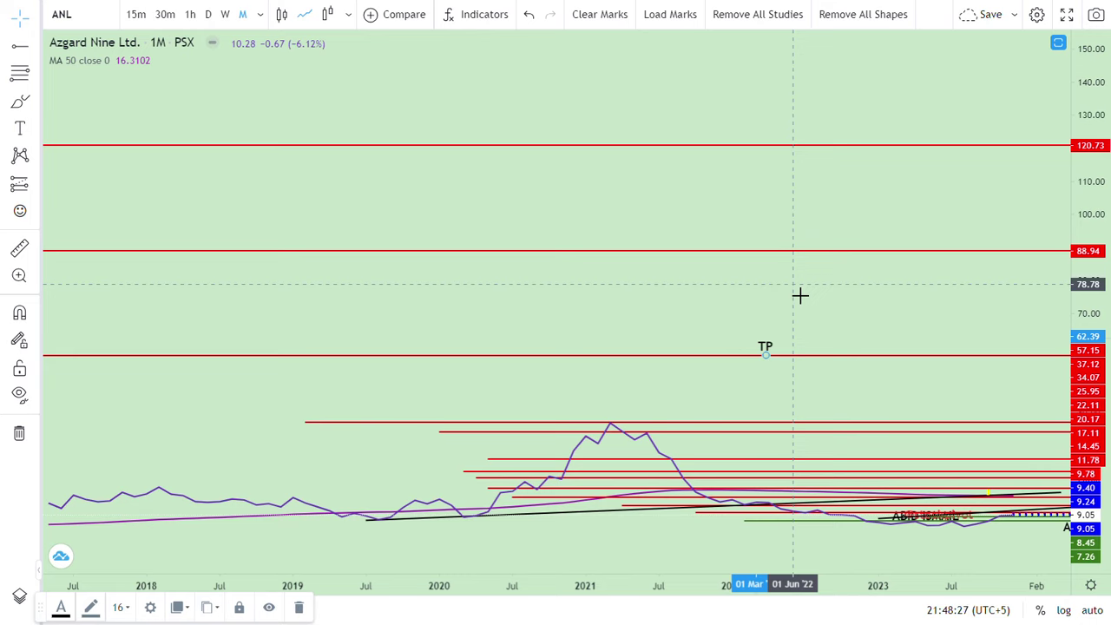
pyautogui.click(809, 317)
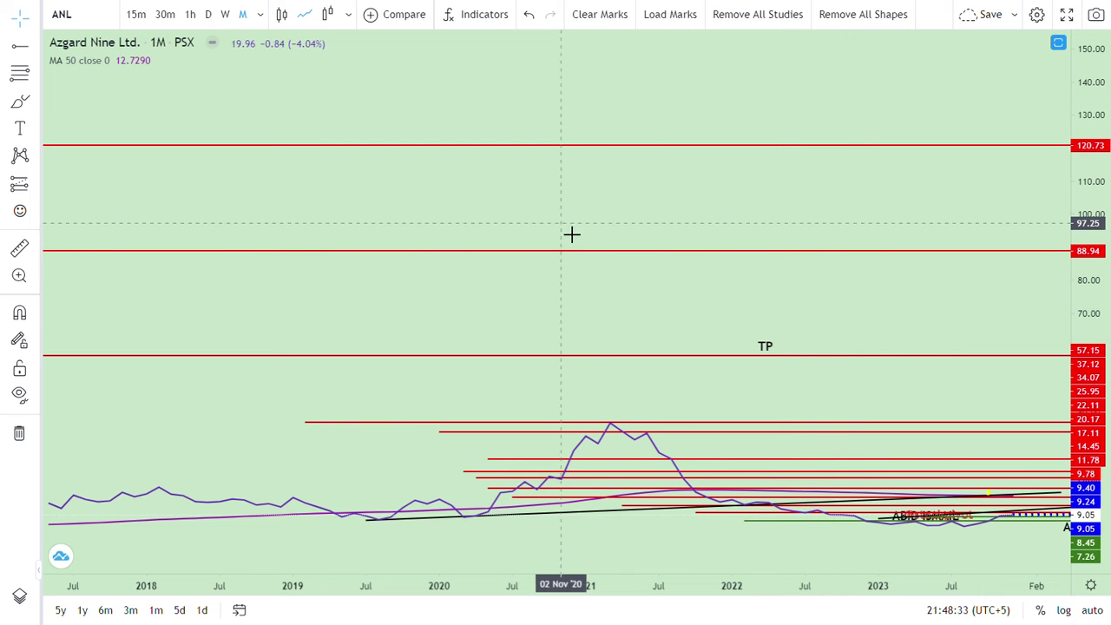
# Add a 'TP' text label above the 88.94 resistance line.
pyautogui.click(19, 128)
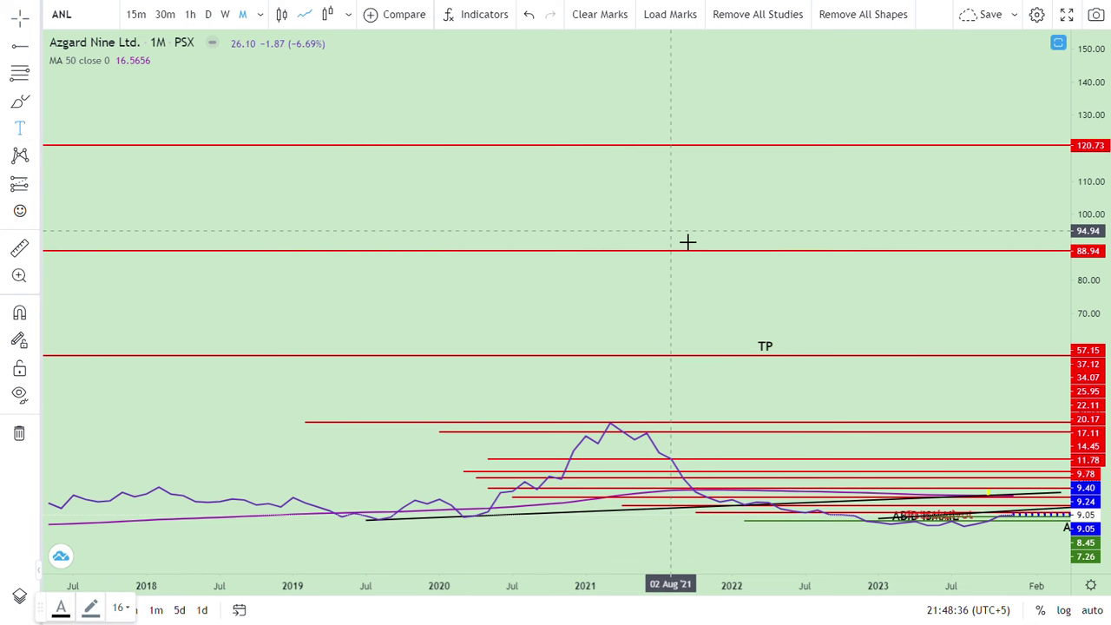
pyautogui.click(786, 245)
pyautogui.write('T')
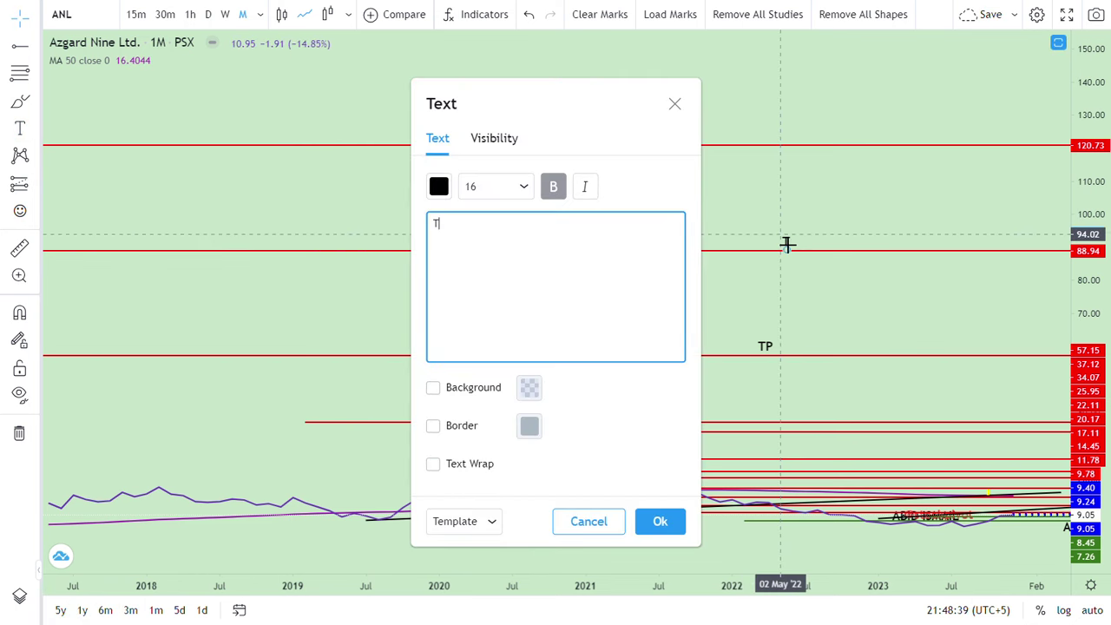
pyautogui.write('P')
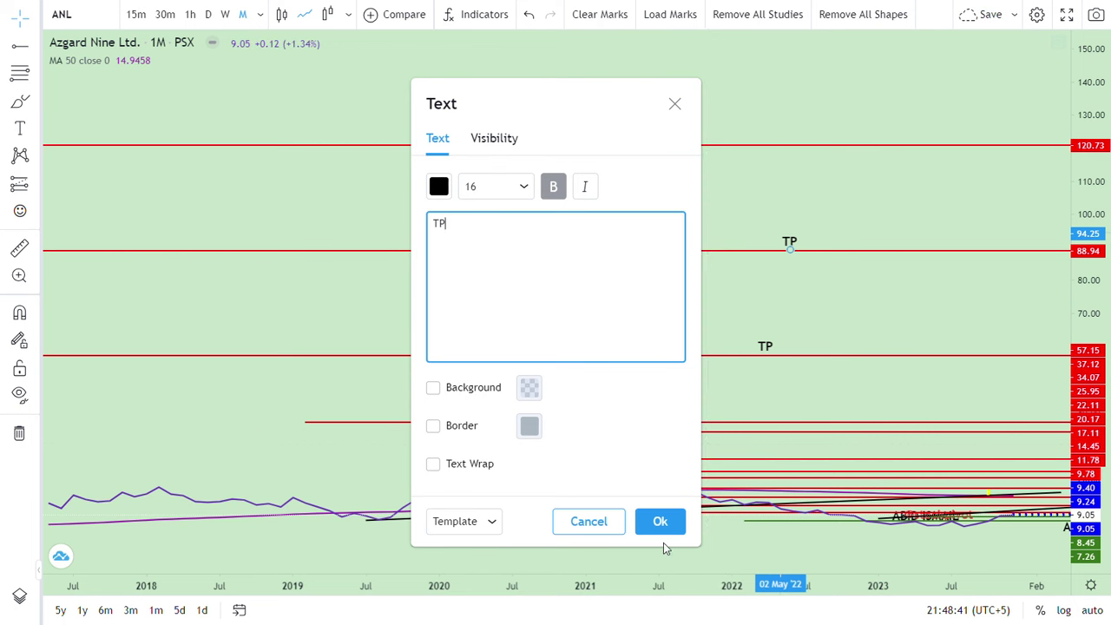
pyautogui.click(668, 532)
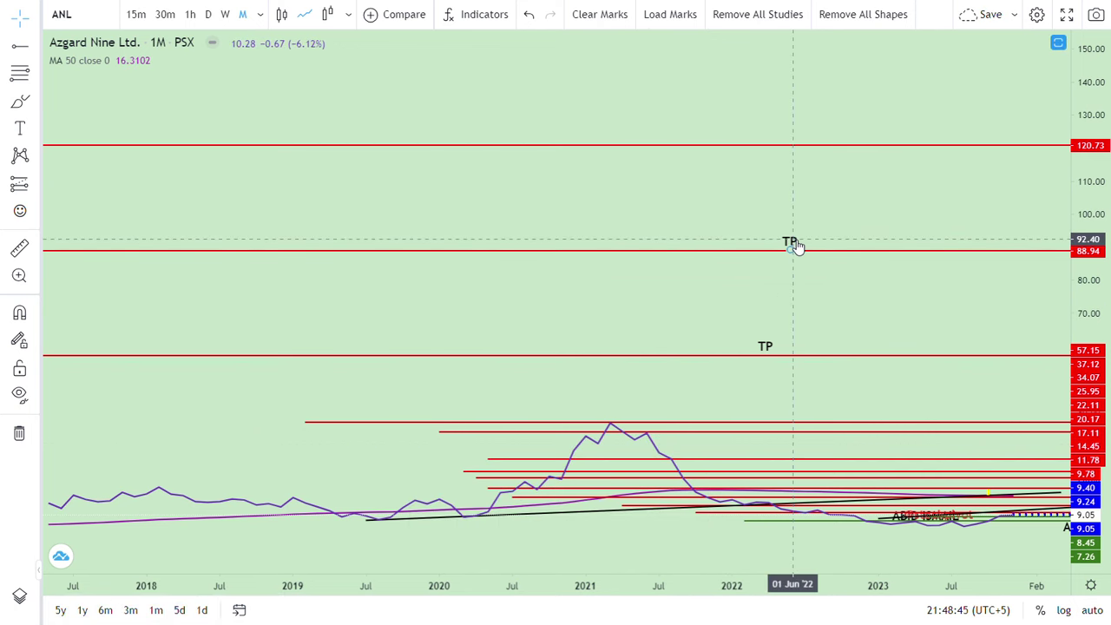
# Clone the TP label and move the copy above the 120.73 line.
pyautogui.click(794, 244)
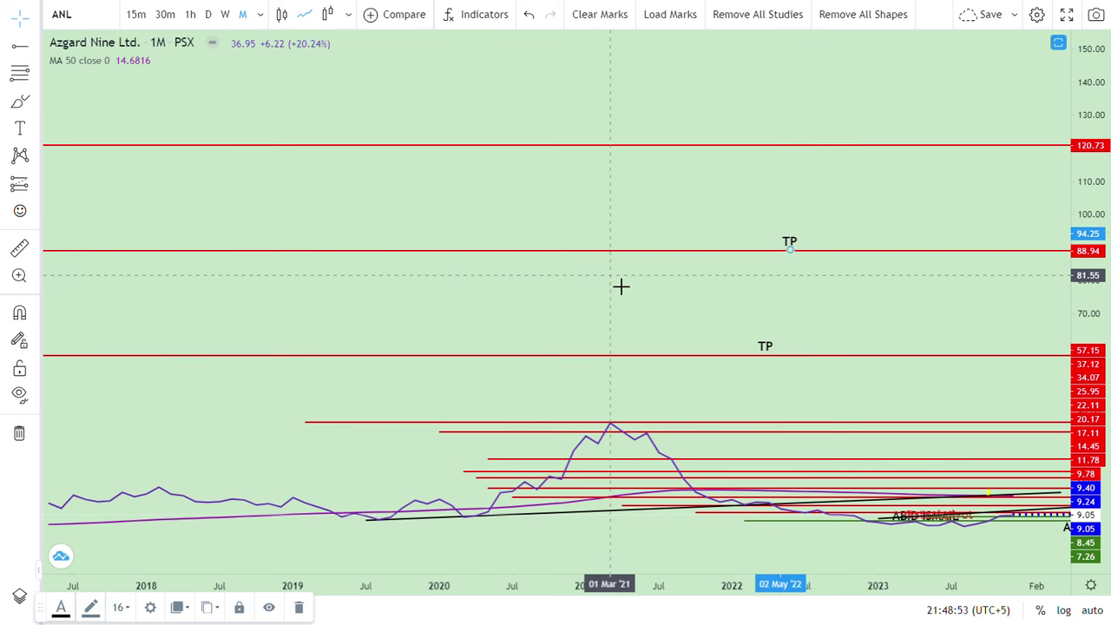
pyautogui.click(208, 607)
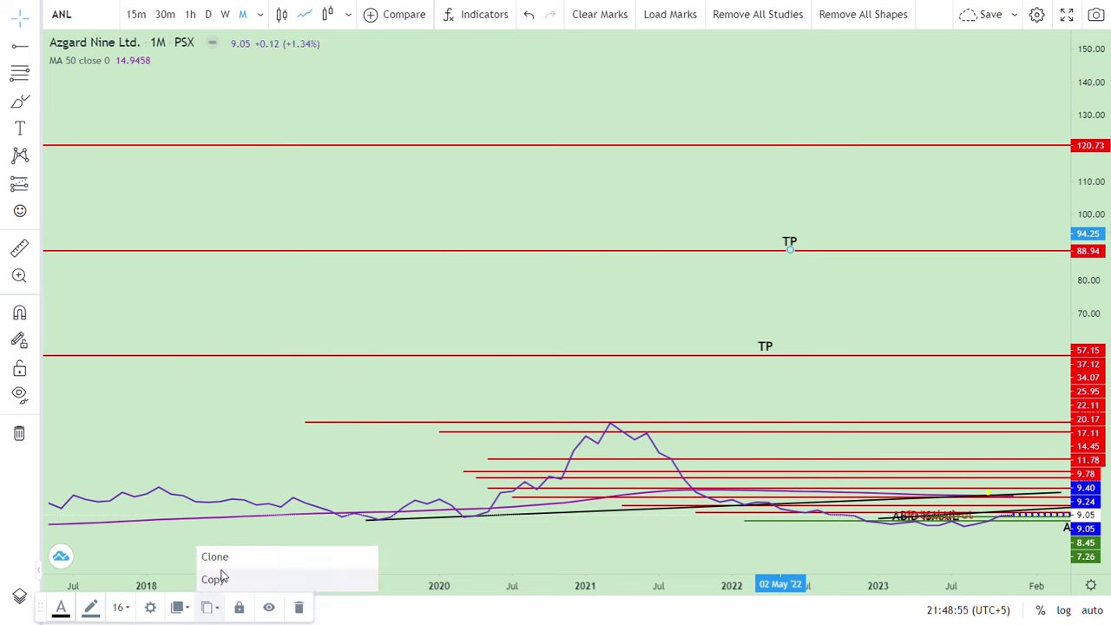
pyautogui.click(231, 560)
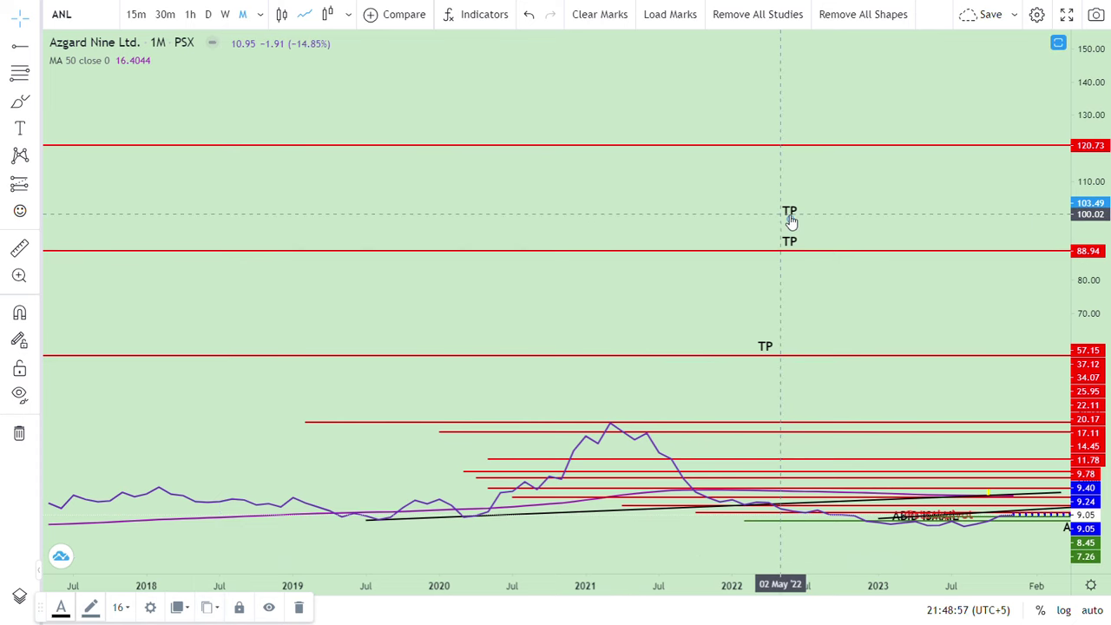
pyautogui.moveTo(790, 220); pyautogui.dragTo(791, 140)
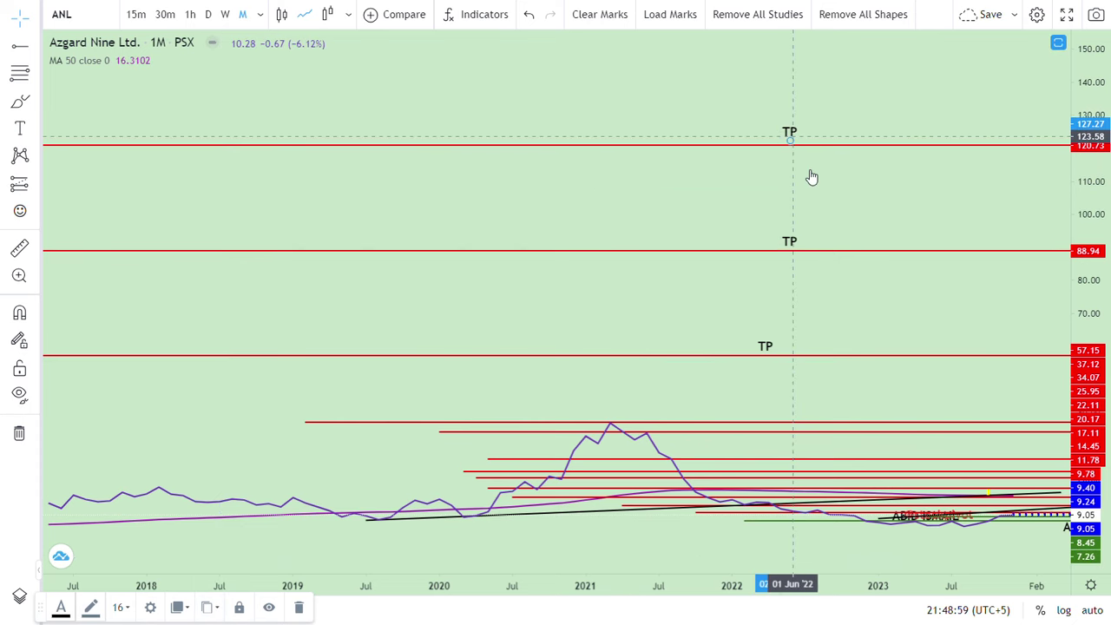
pyautogui.click(824, 203)
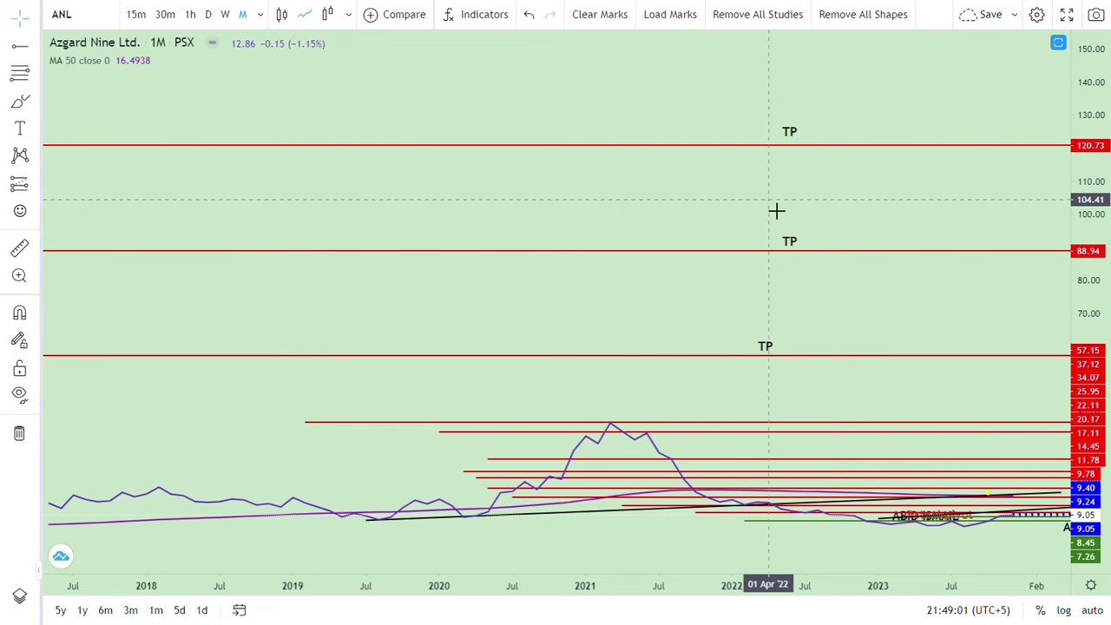
pyautogui.moveTo(750, 202); pyautogui.dragTo(697, 187)
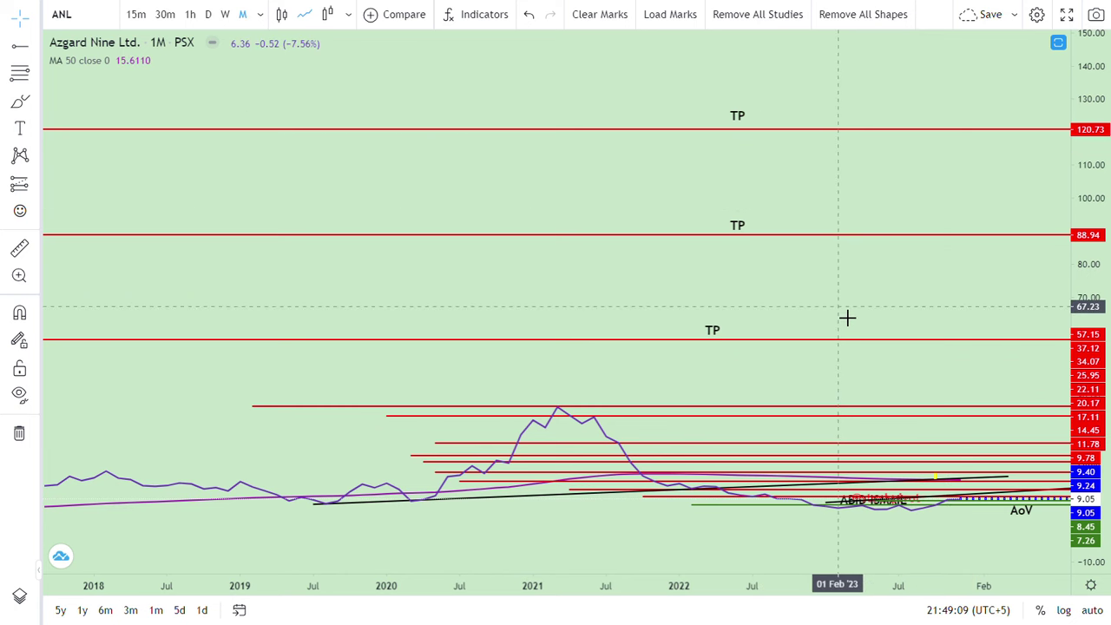
pyautogui.moveTo(847, 317); pyautogui.dragTo(860, 251)
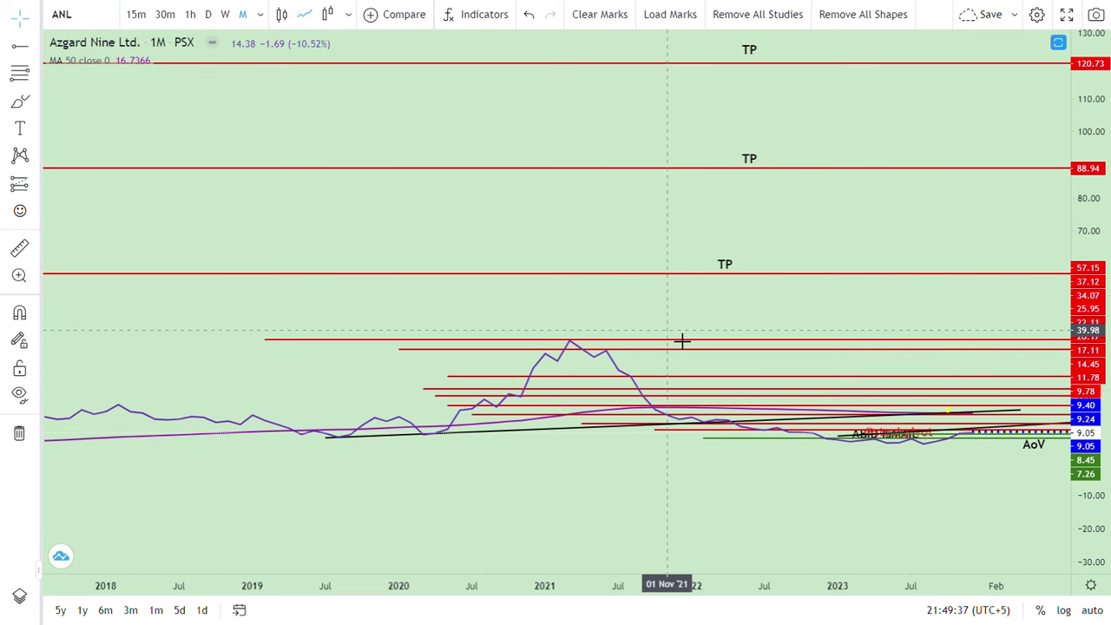
pyautogui.moveTo(667, 324); pyautogui.dragTo(640, 287)
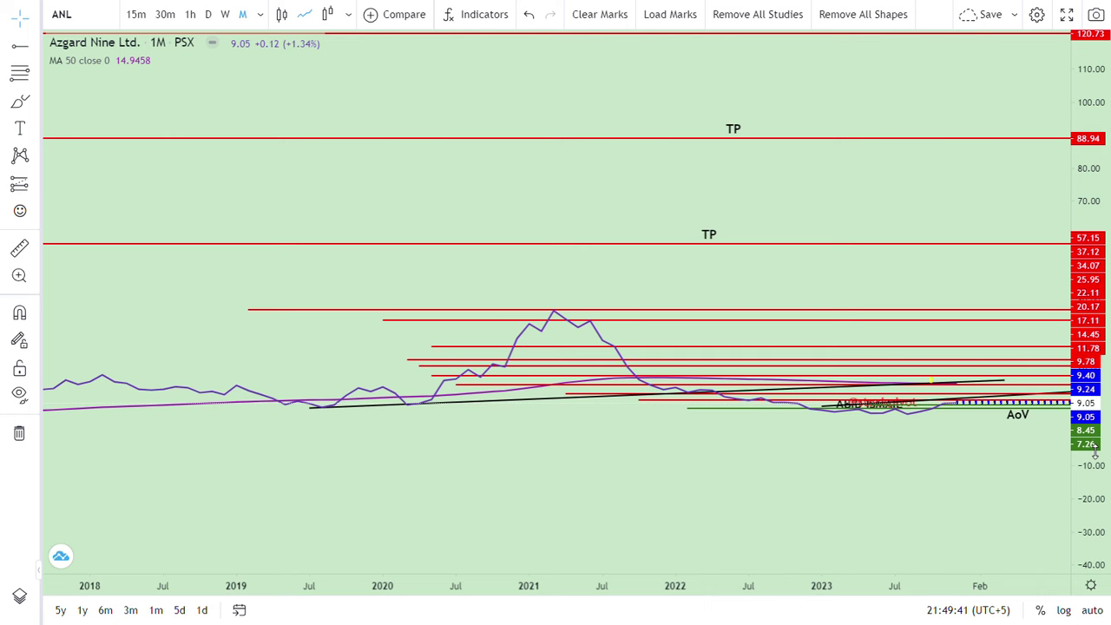
pyautogui.moveTo(1096, 449); pyautogui.dragTo(701, 334)
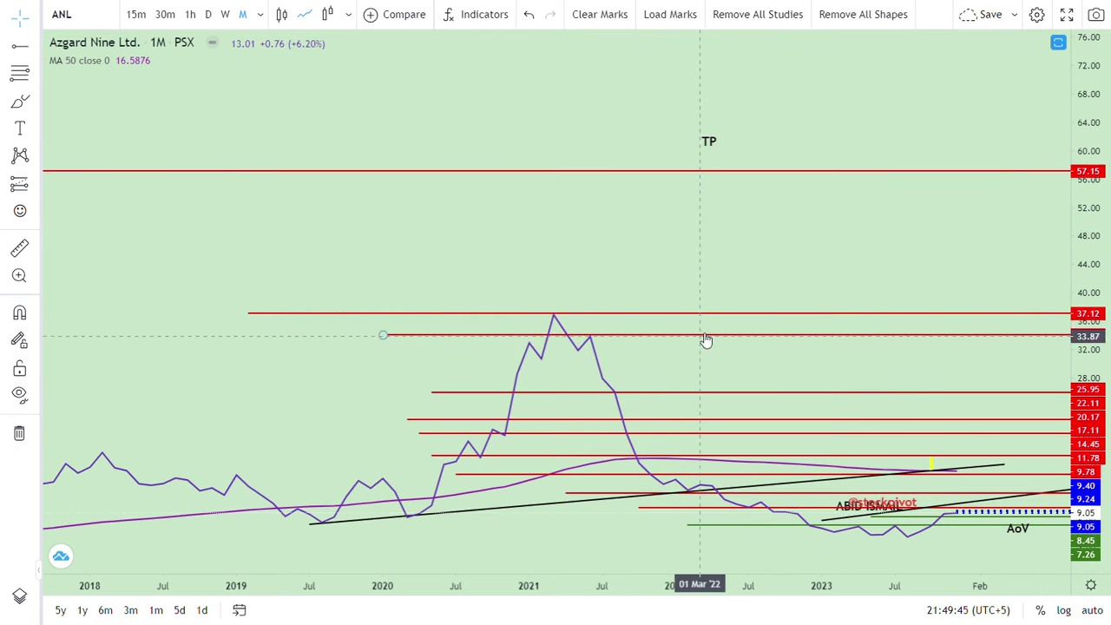
pyautogui.moveTo(743, 297); pyautogui.dragTo(761, 411)
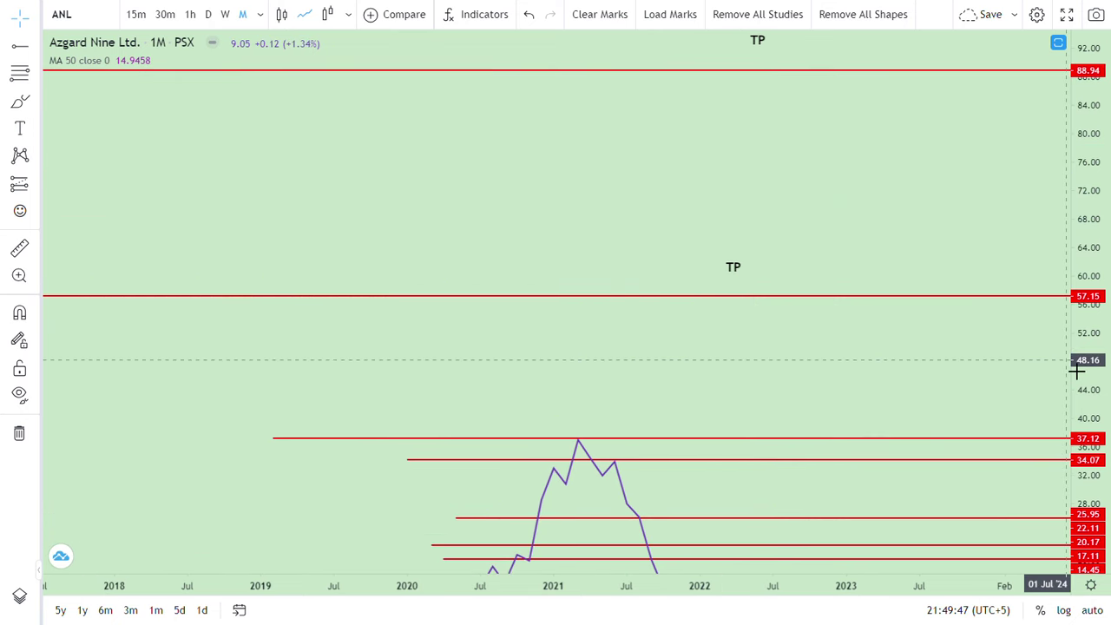
pyautogui.moveTo(1088, 368); pyautogui.dragTo(1086, 452)
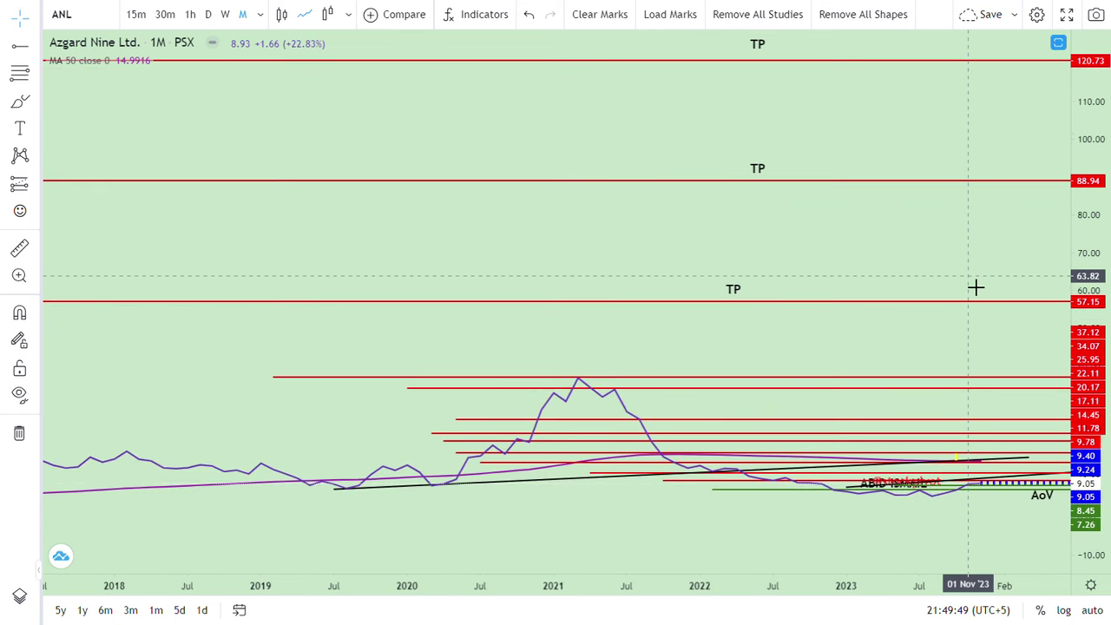
pyautogui.moveTo(971, 290); pyautogui.dragTo(963, 303)
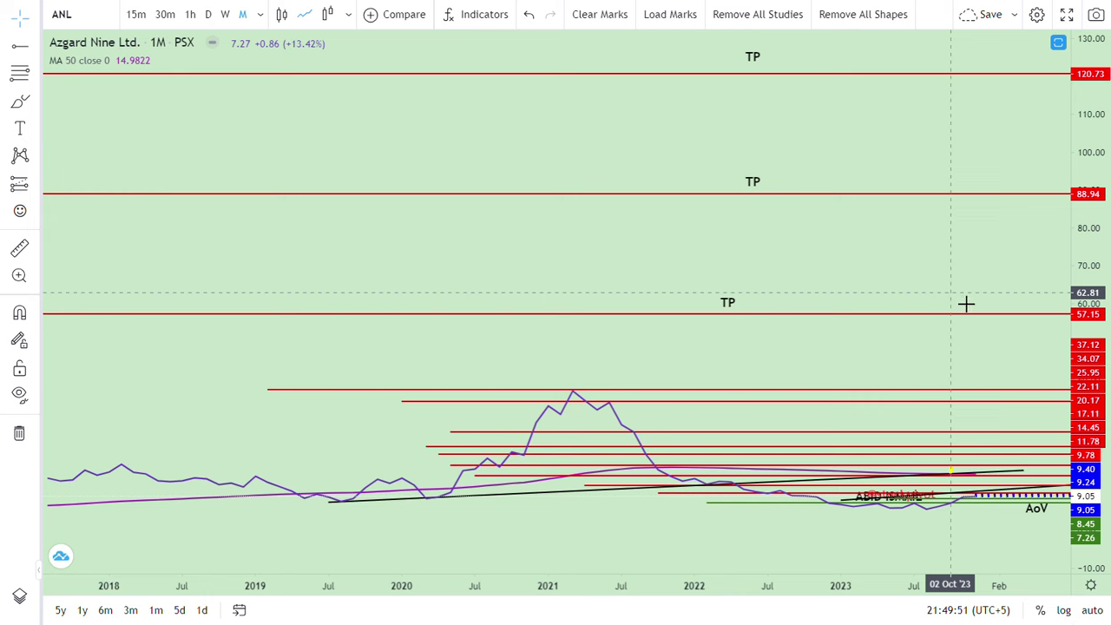